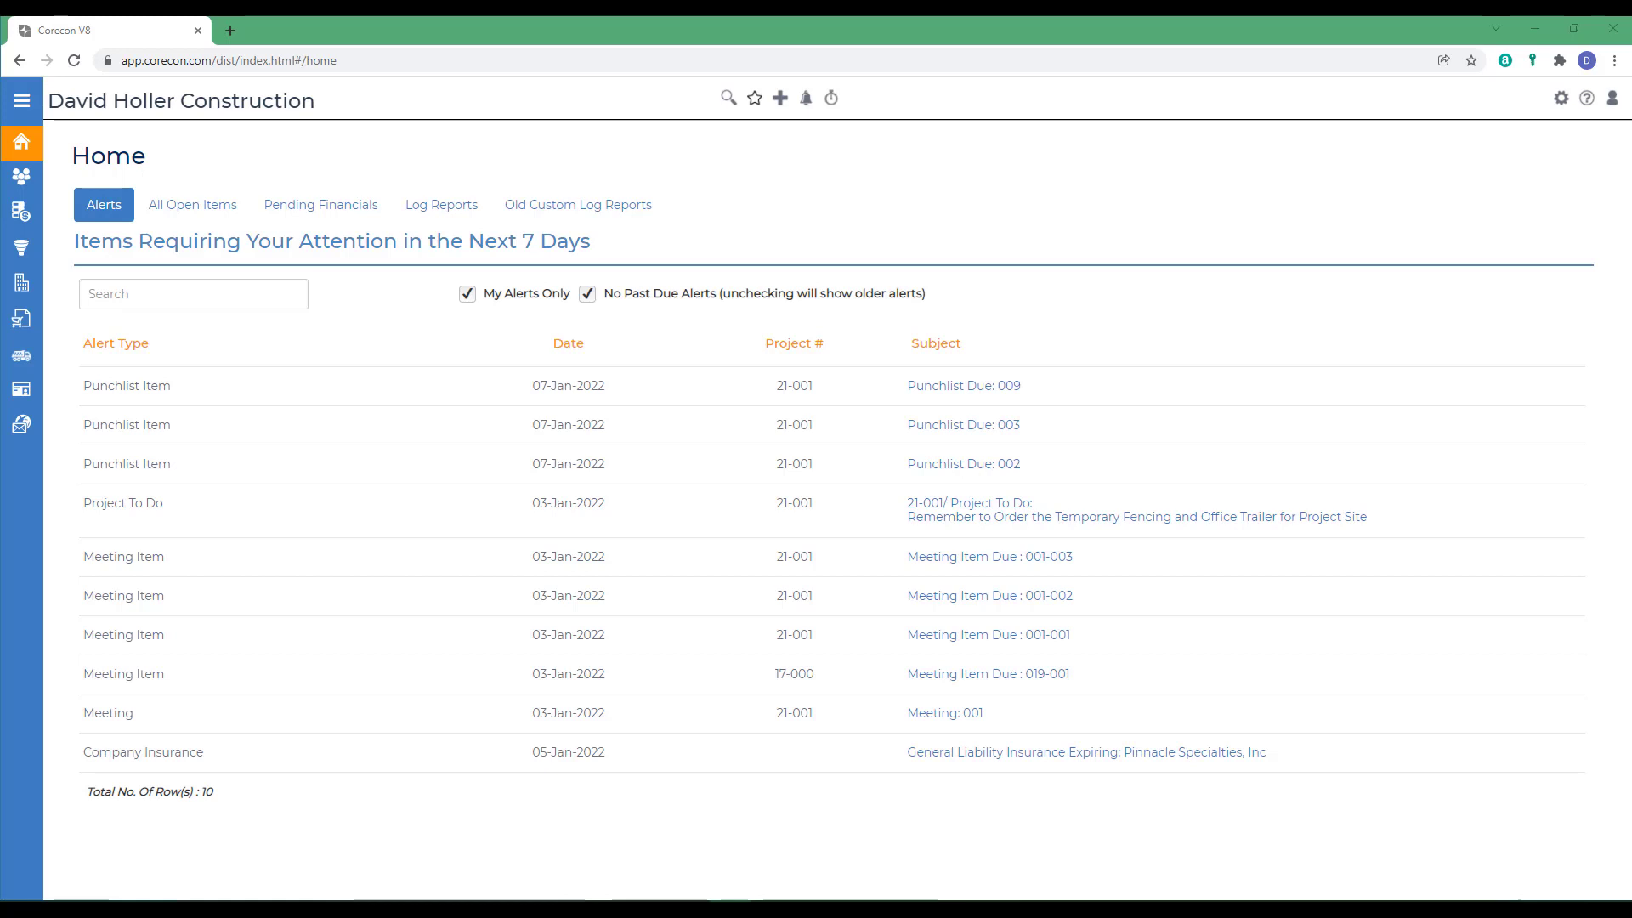
Open the Prelimary Construction Schedule from the Scheduling page of project 21-001, Oxbow Elementary School Renovations
{"action": "left_click", "coordinate": [53, 289]}
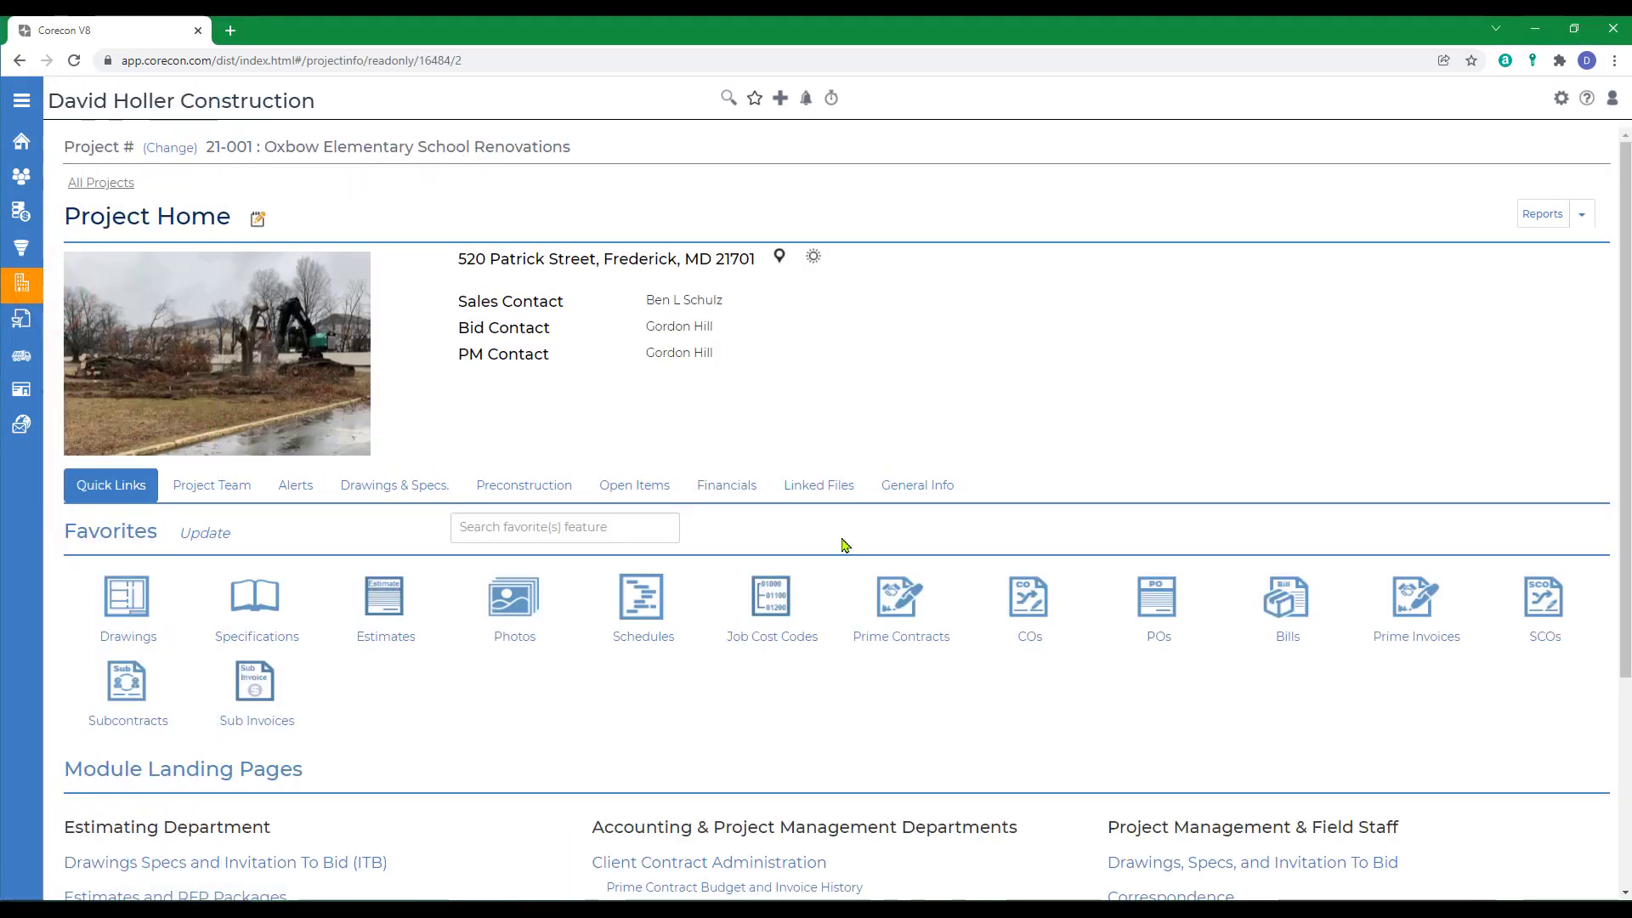
{"action": "scroll", "coordinate": [883, 685], "scroll_direction": "down", "scroll_amount": 4}
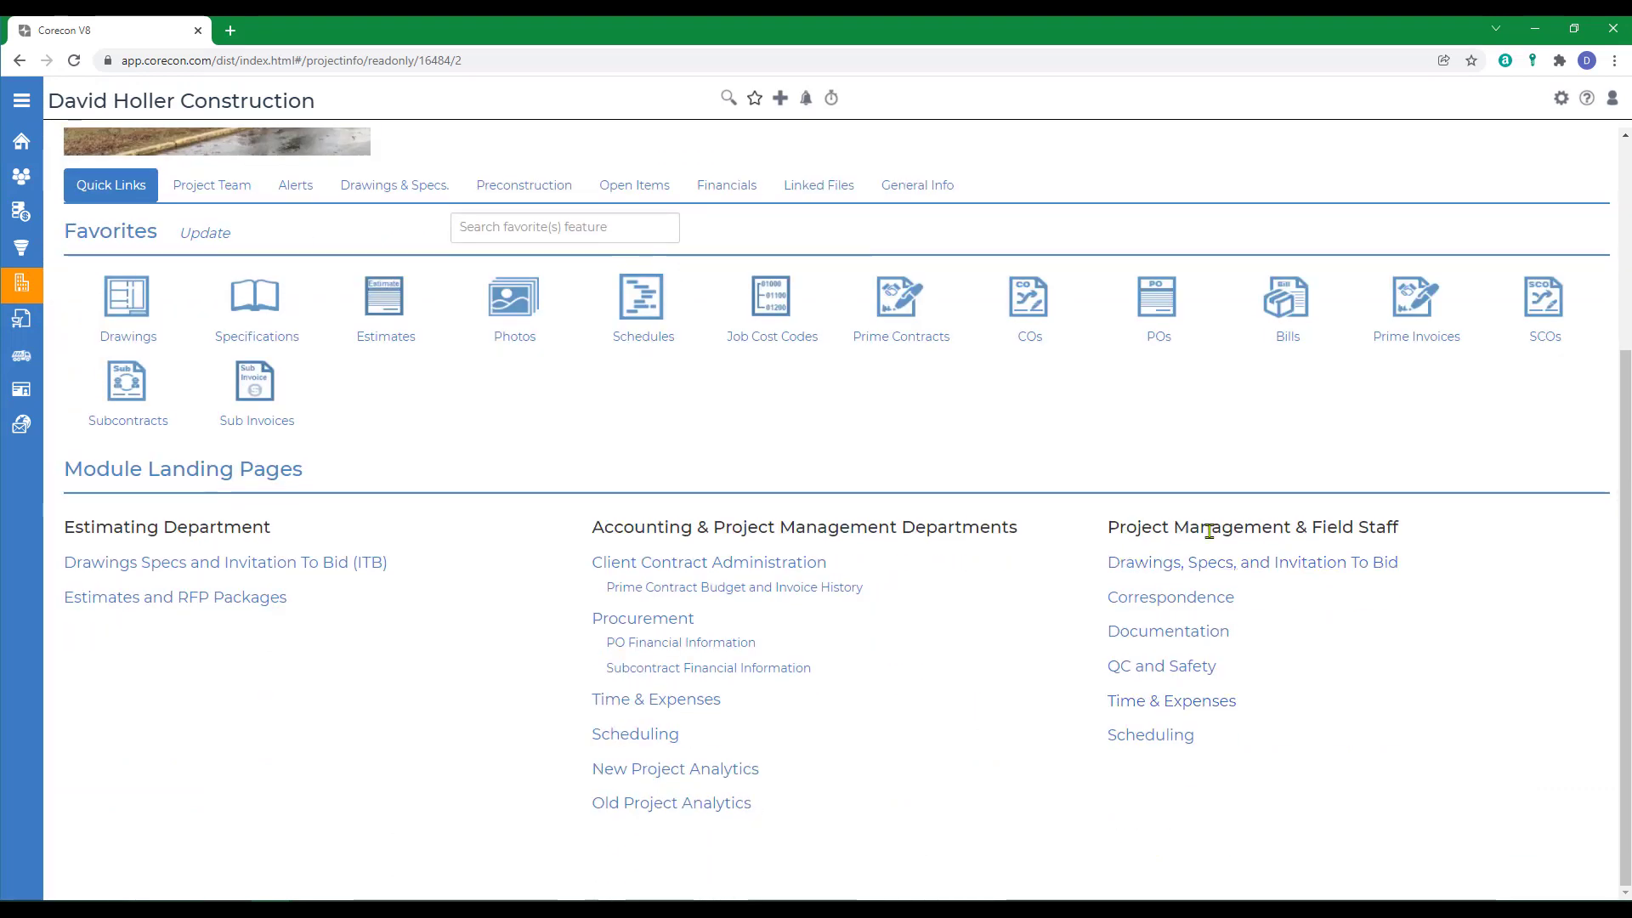
{"action": "left_click", "coordinate": [1152, 740]}
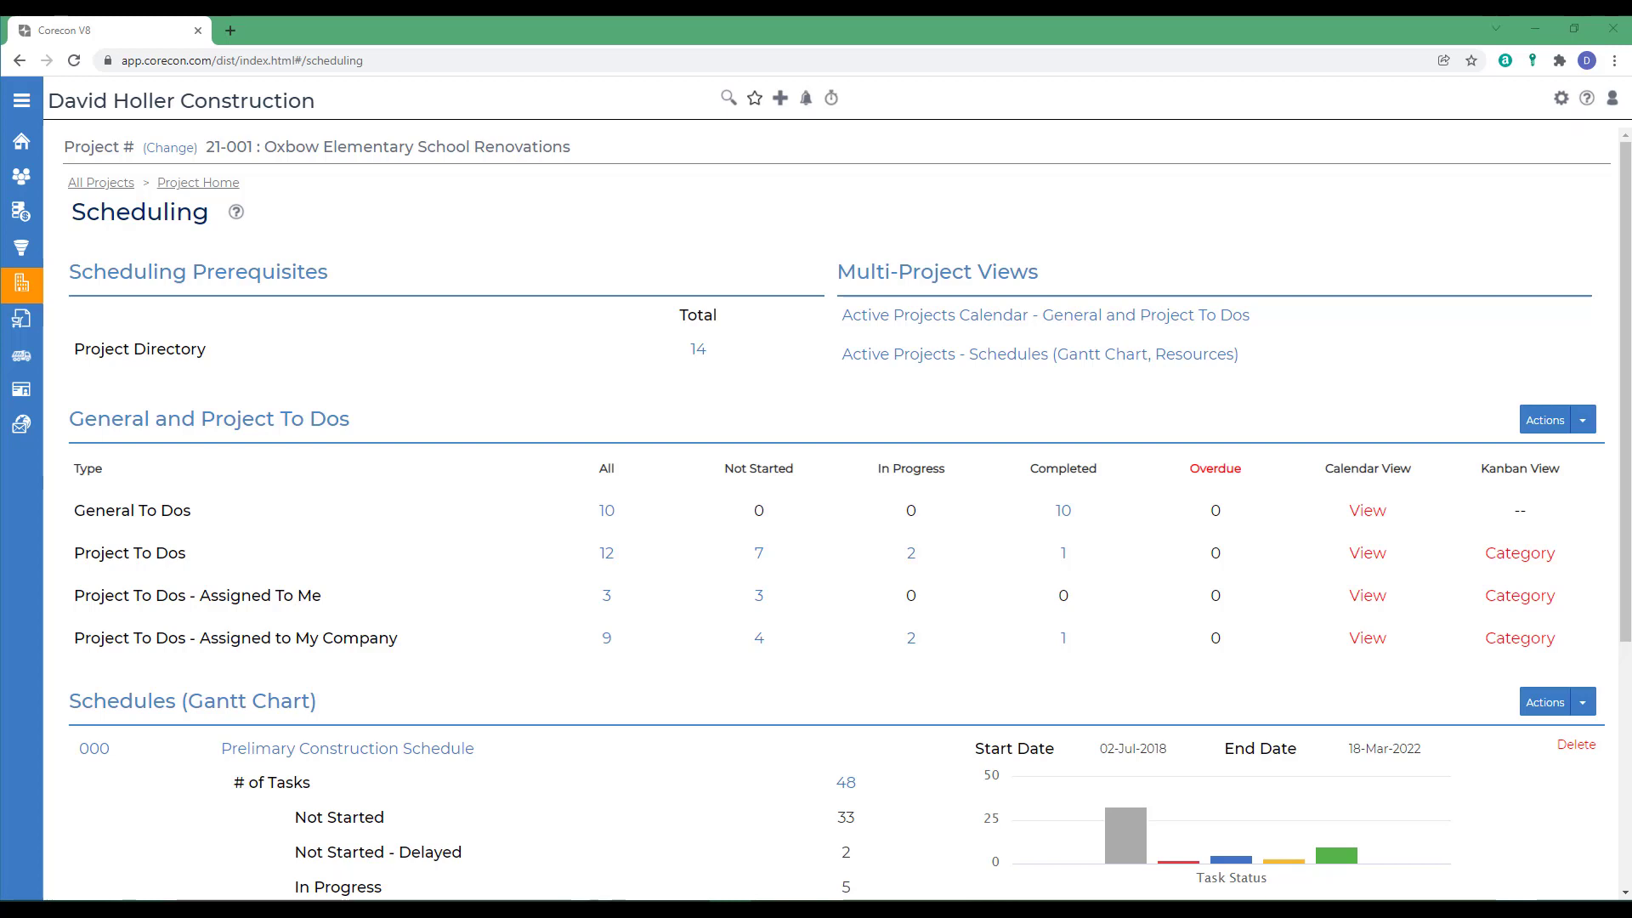
{"action": "scroll", "coordinate": [466, 535], "scroll_direction": "down", "scroll_amount": 4}
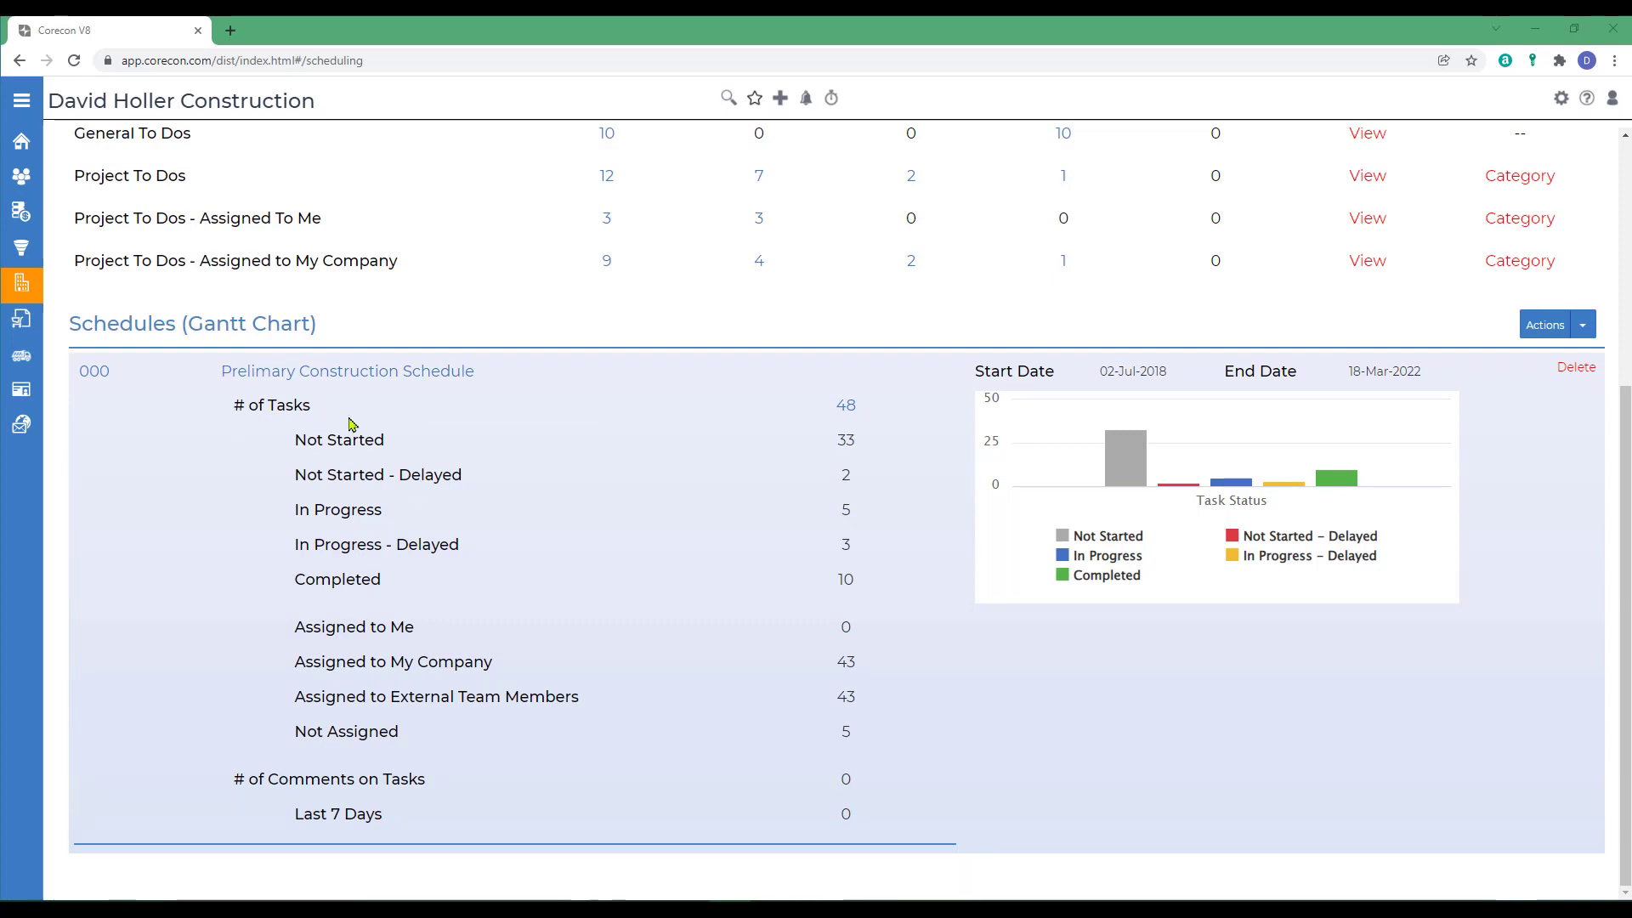
{"action": "left_click", "coordinate": [338, 372]}
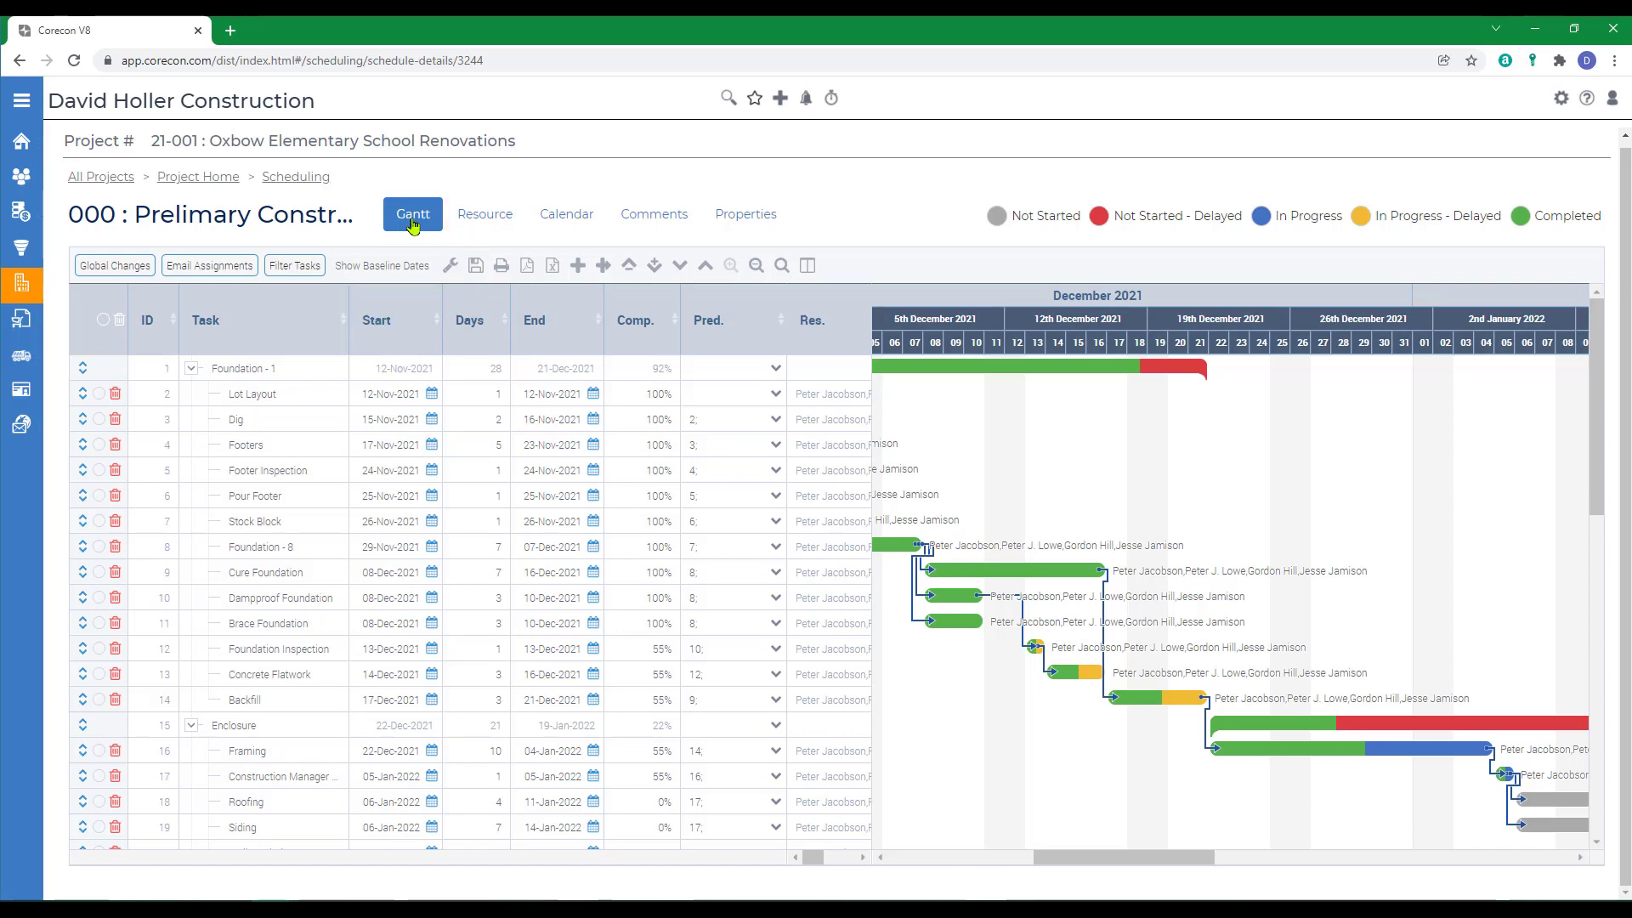
Review the schedule's Resource, Calendar, Comments and Properties views, and return to its Gantt view
{"action": "left_click", "coordinate": [478, 225]}
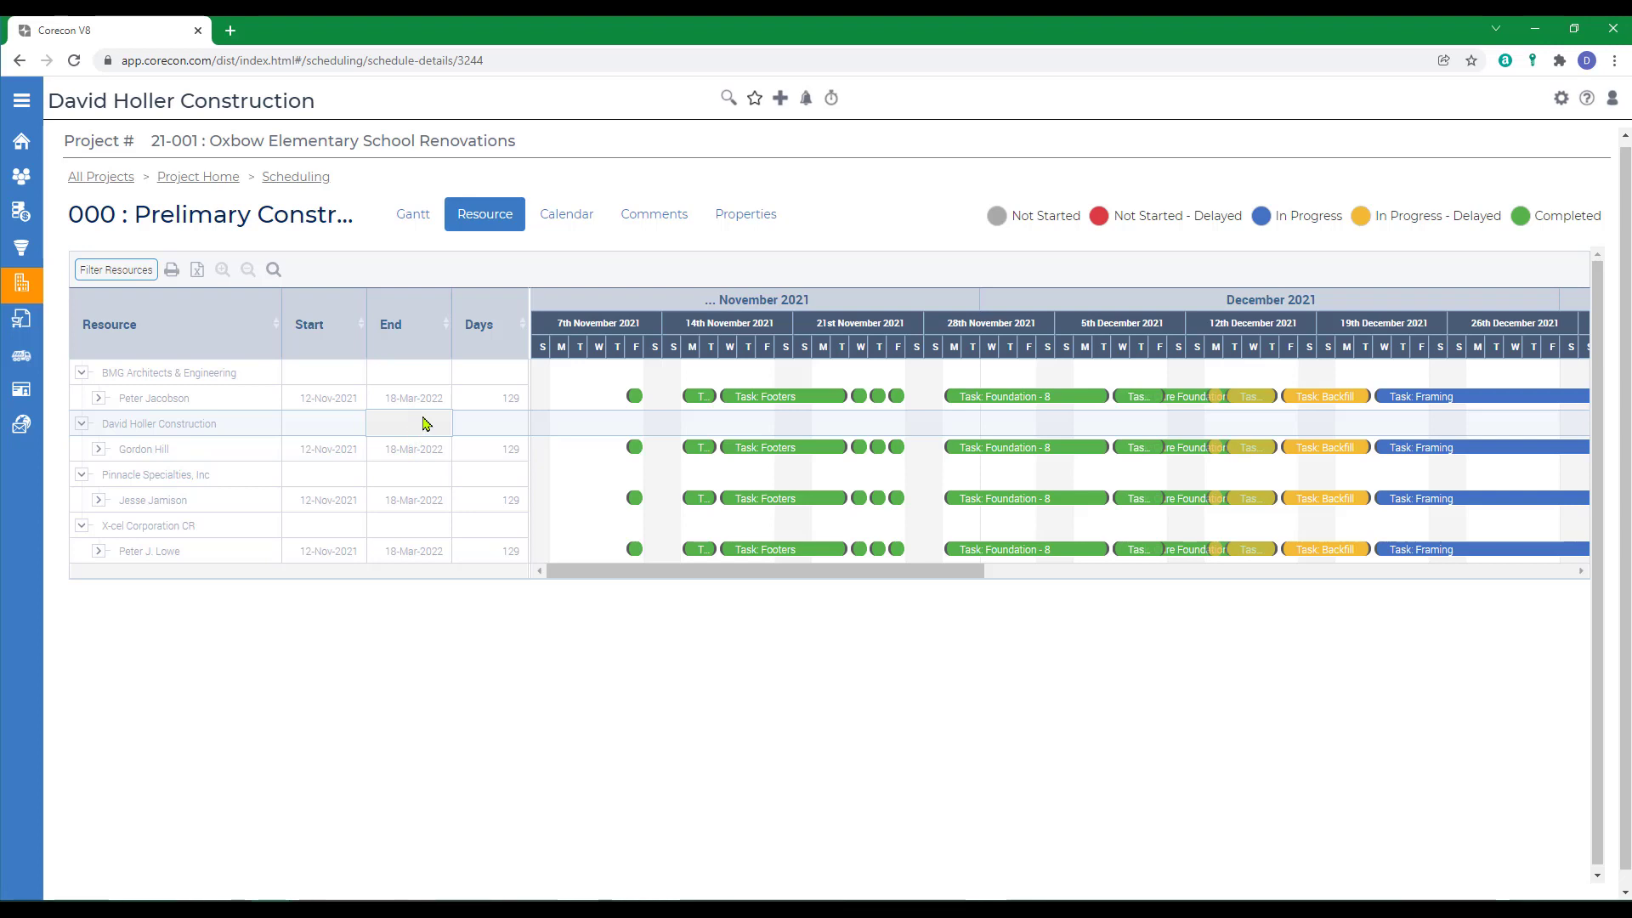
{"action": "left_click", "coordinate": [556, 216]}
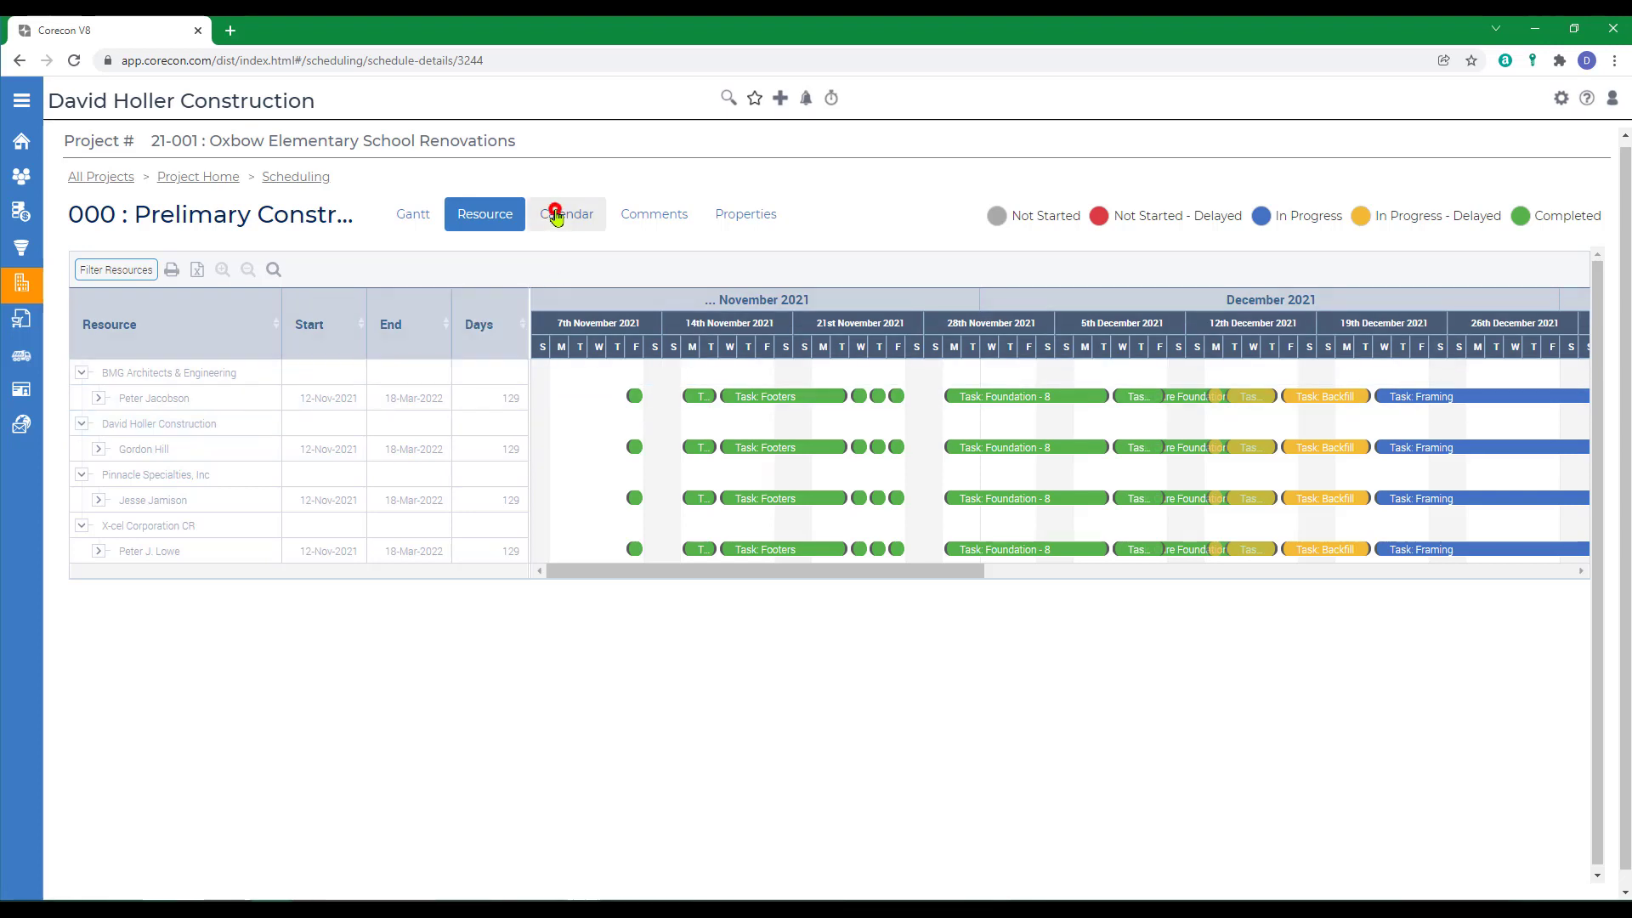
{"action": "left_click", "coordinate": [644, 224]}
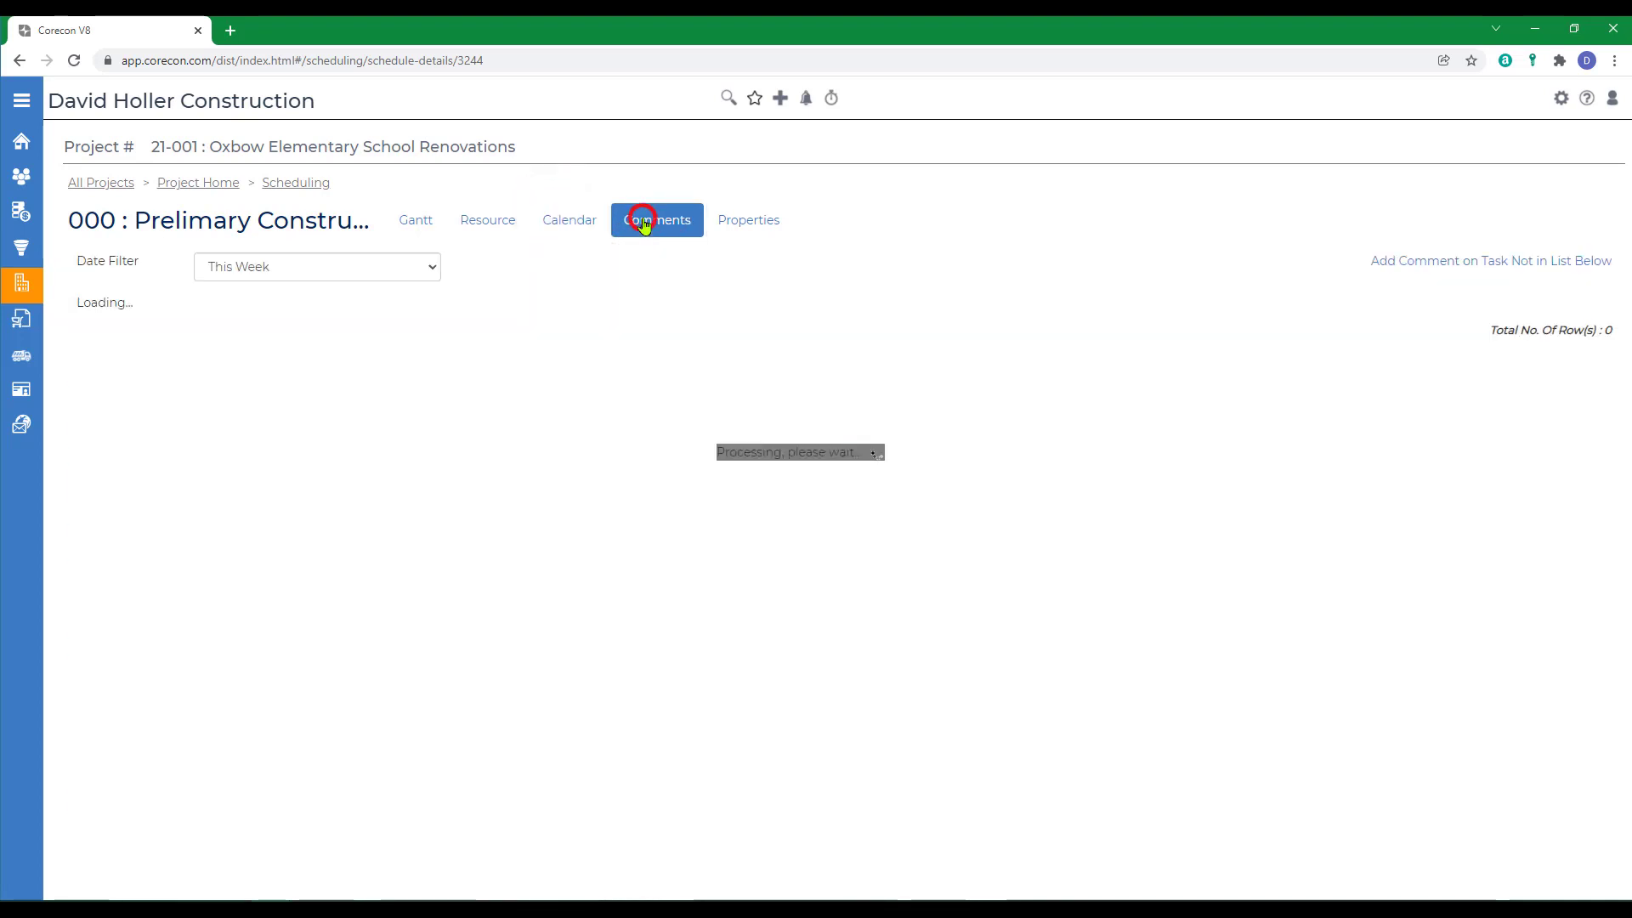
{"action": "left_click", "coordinate": [733, 219]}
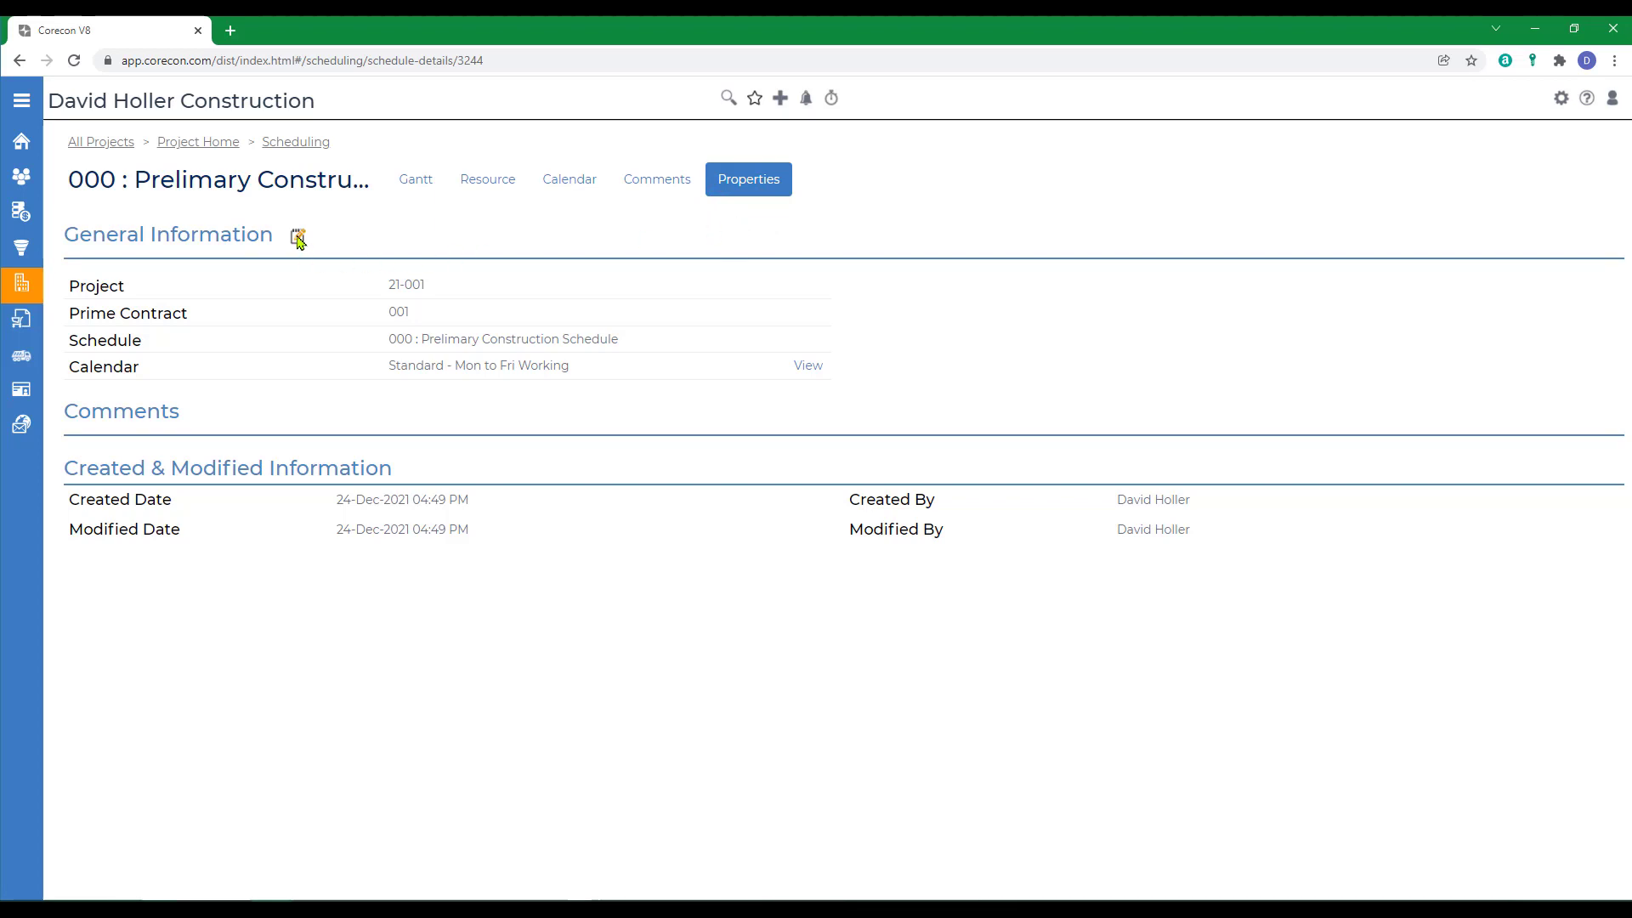
{"action": "left_click", "coordinate": [417, 182]}
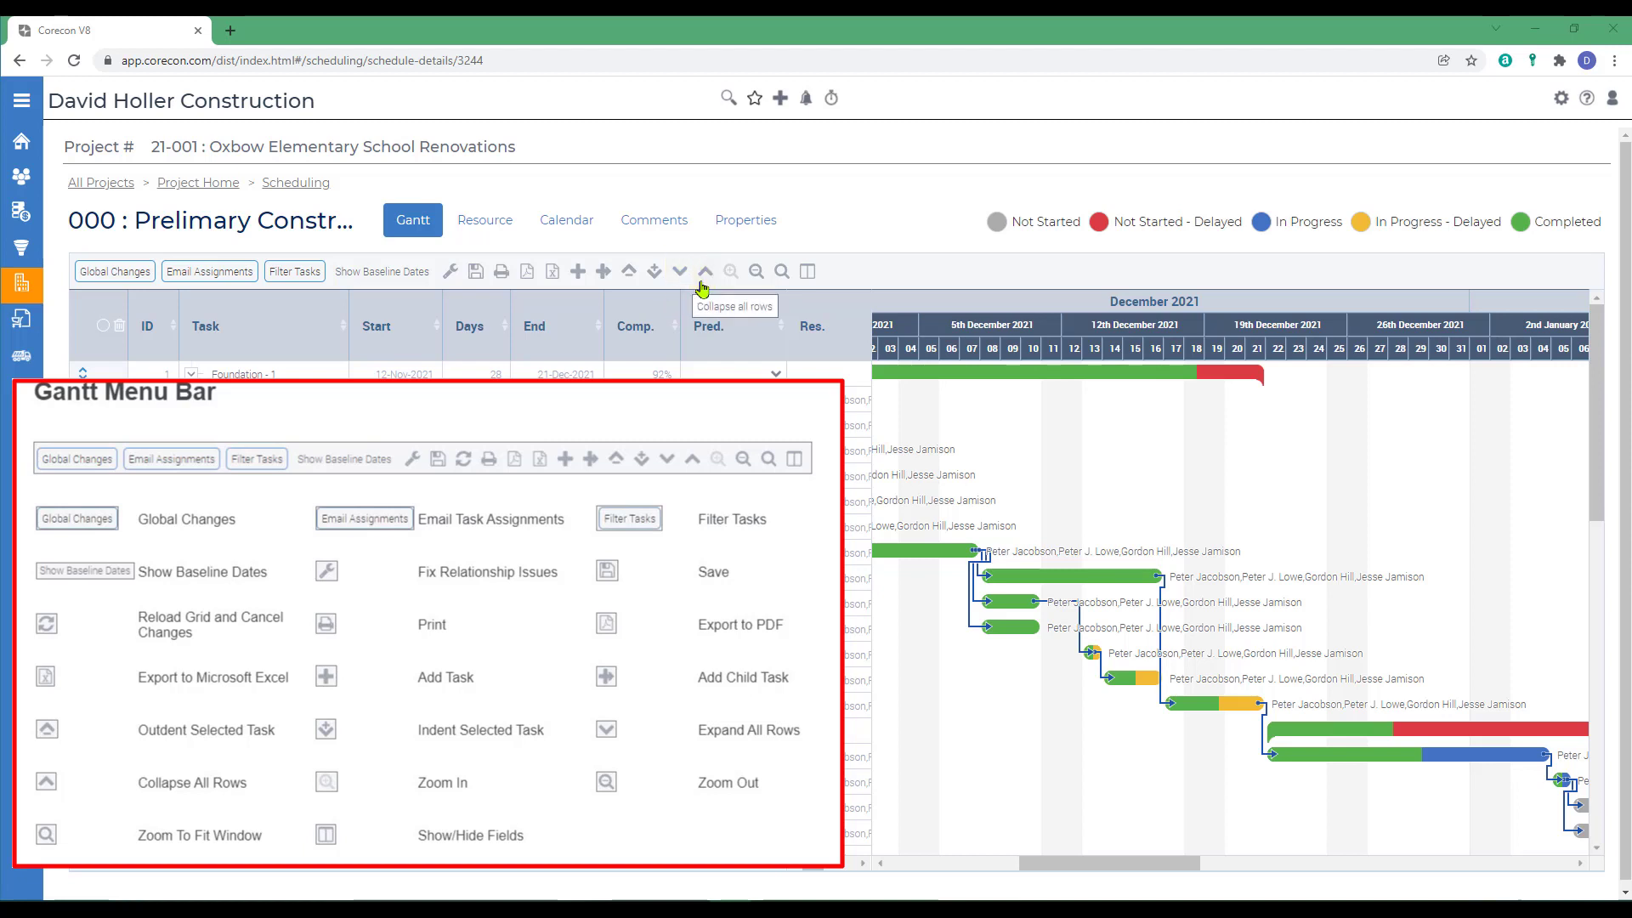
Examine the Gantt tools and the task, duration, completion, predecessor and resource columns of the preliminary schedule
{"action": "left_click", "coordinate": [782, 280]}
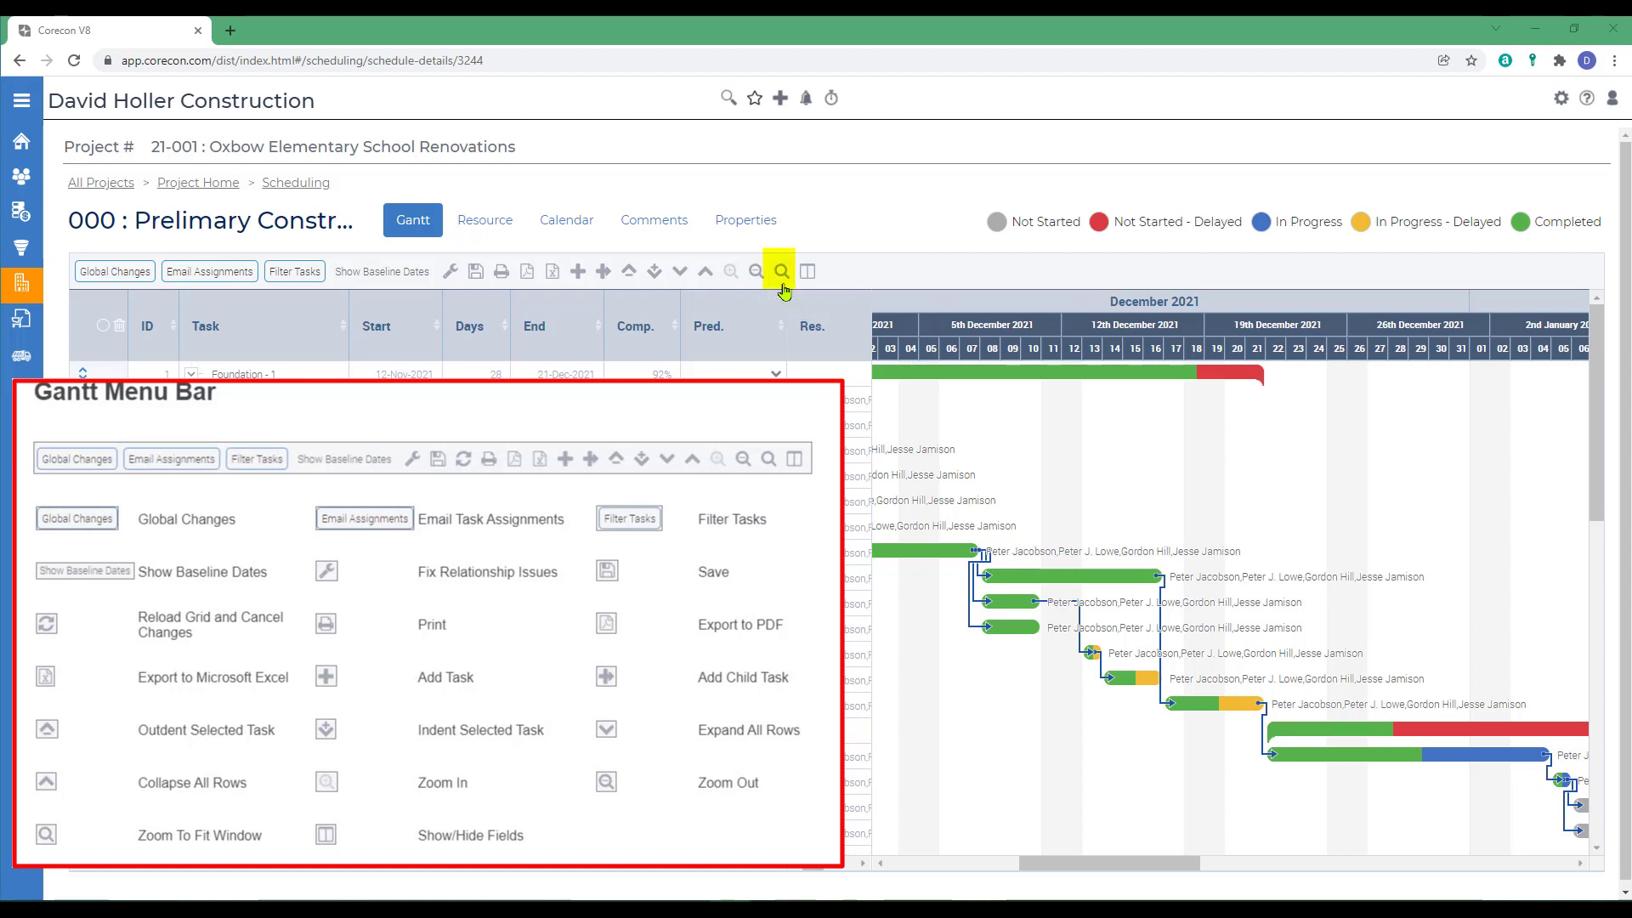
{"action": "left_click", "coordinate": [802, 281]}
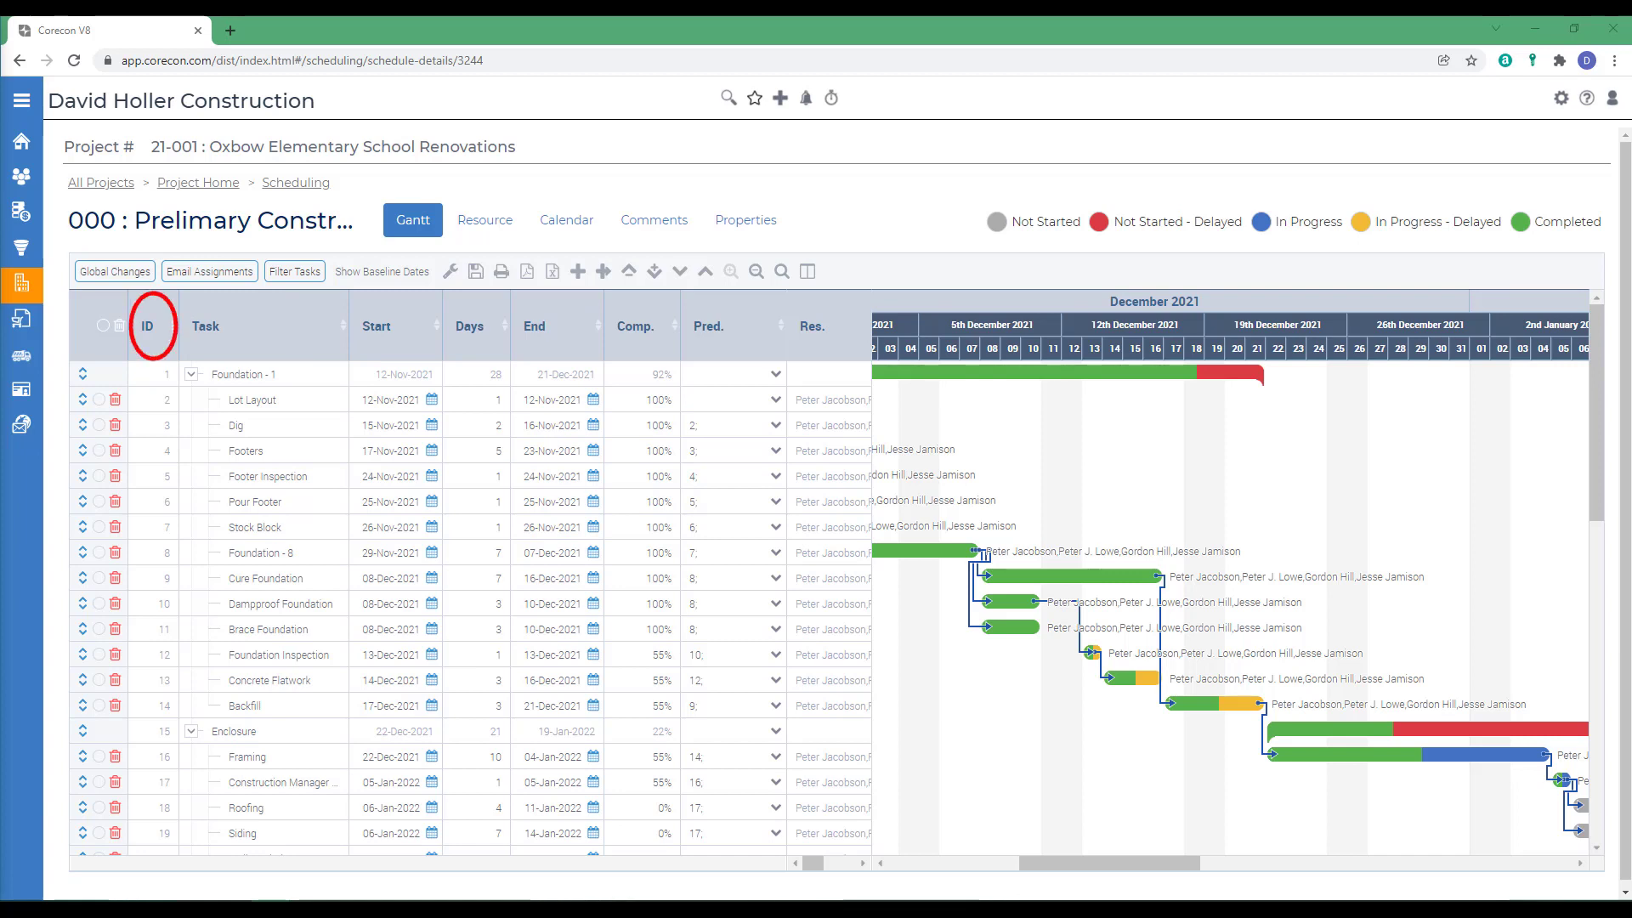
{"action": "mouse_move", "coordinate": [116, 563]}
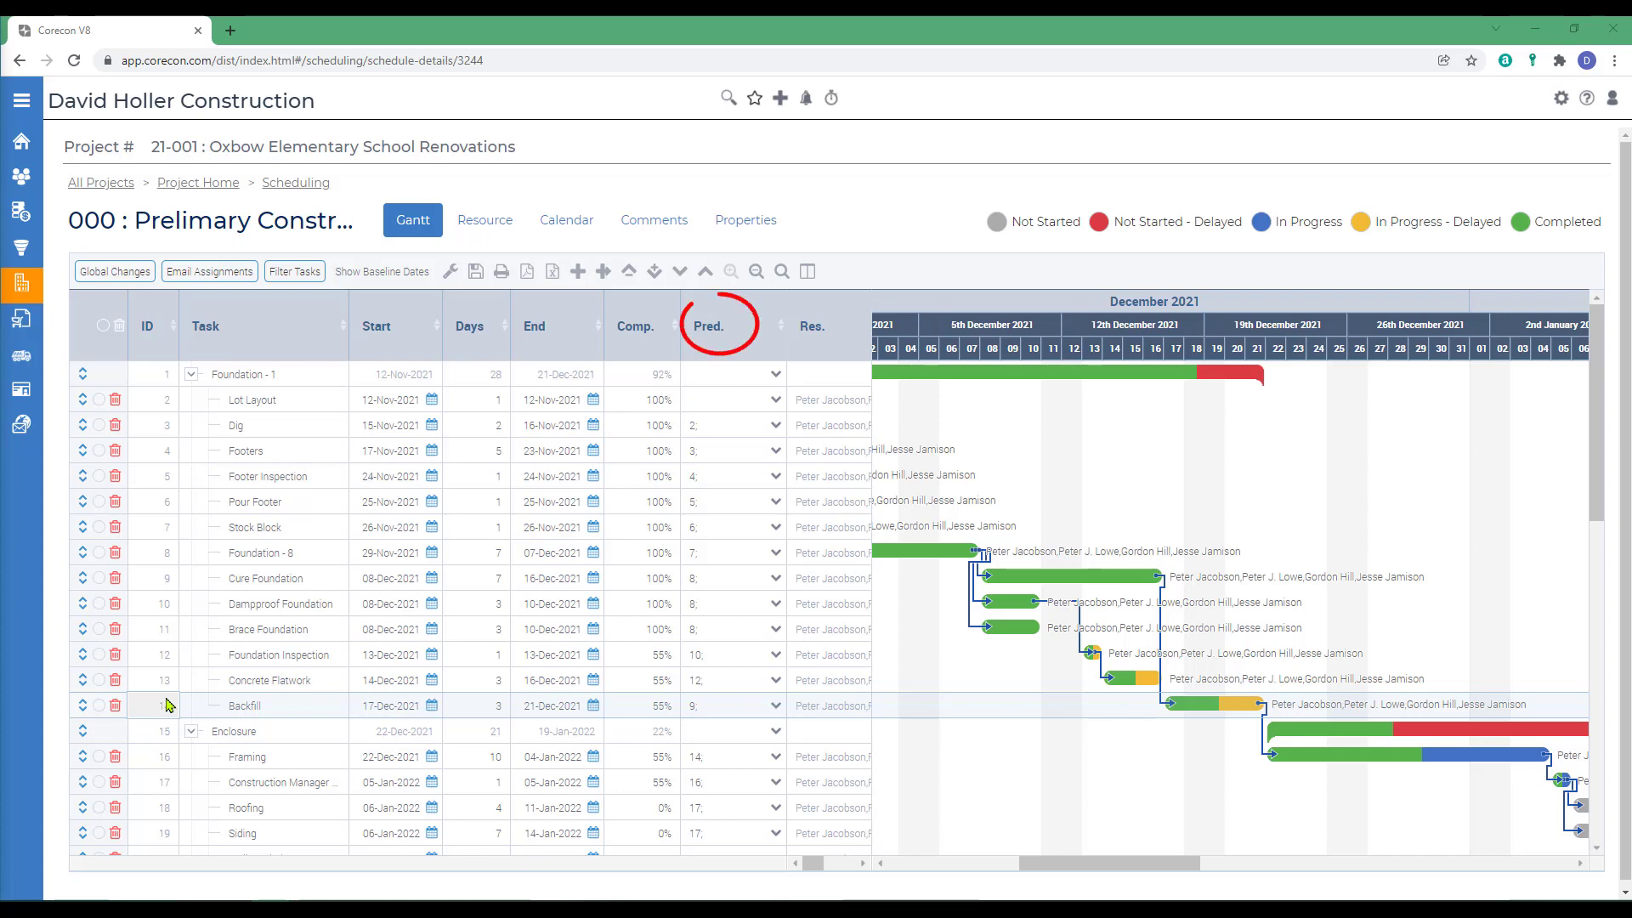
{"action": "left_click", "coordinate": [730, 579]}
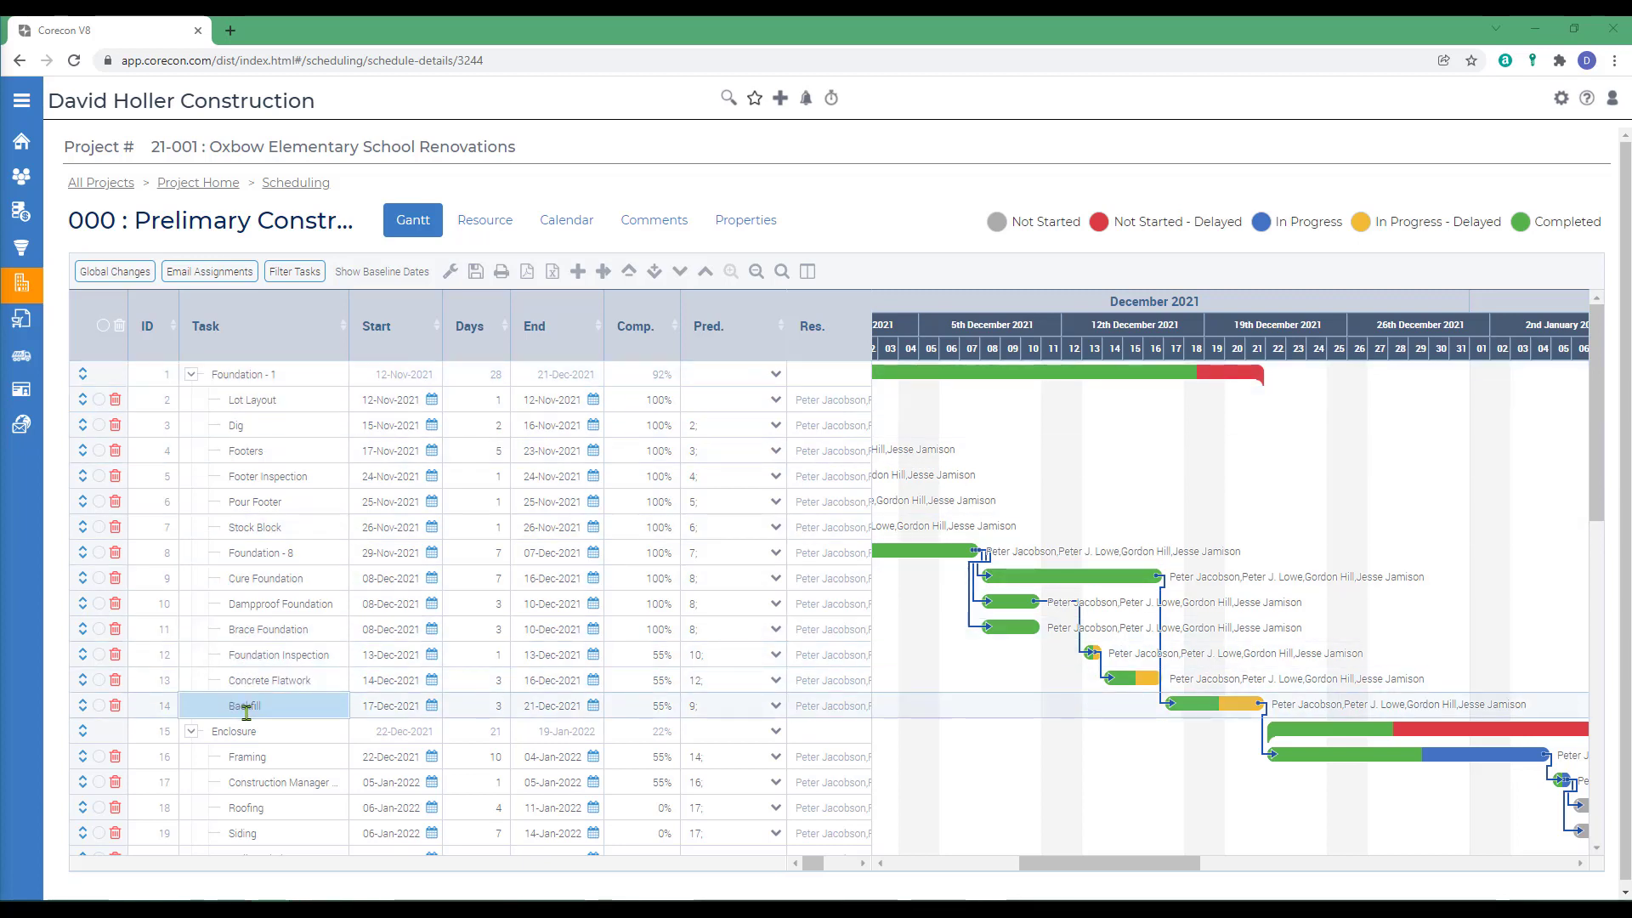
{"action": "left_click", "coordinate": [192, 374]}
{"action": "left_click", "coordinate": [191, 379]}
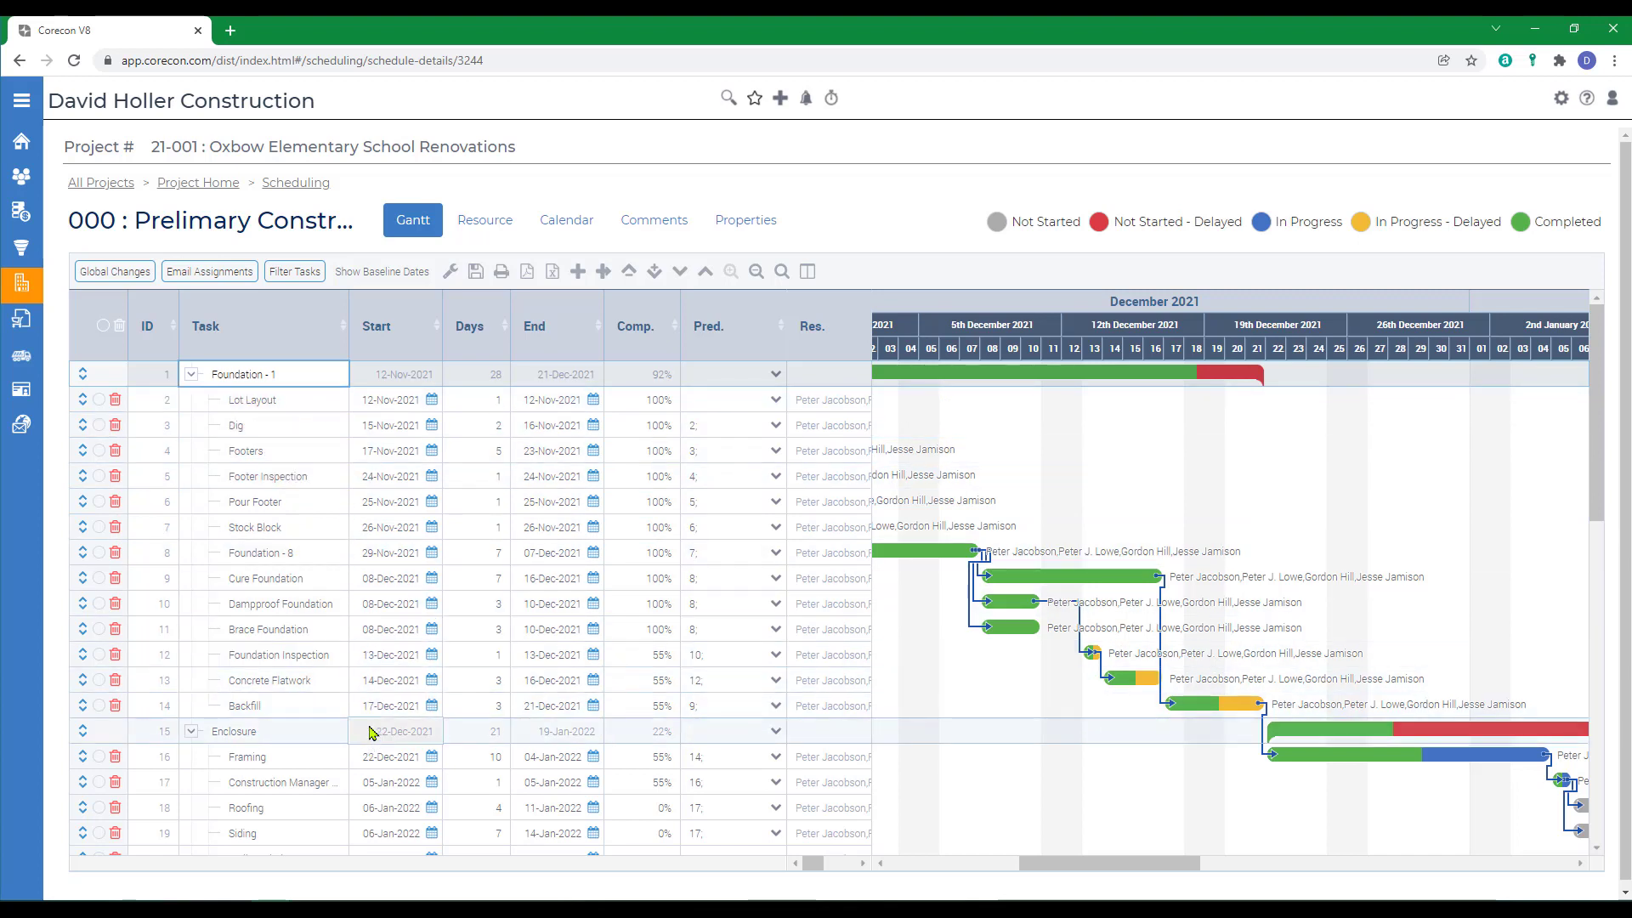
{"action": "left_click", "coordinate": [737, 704]}
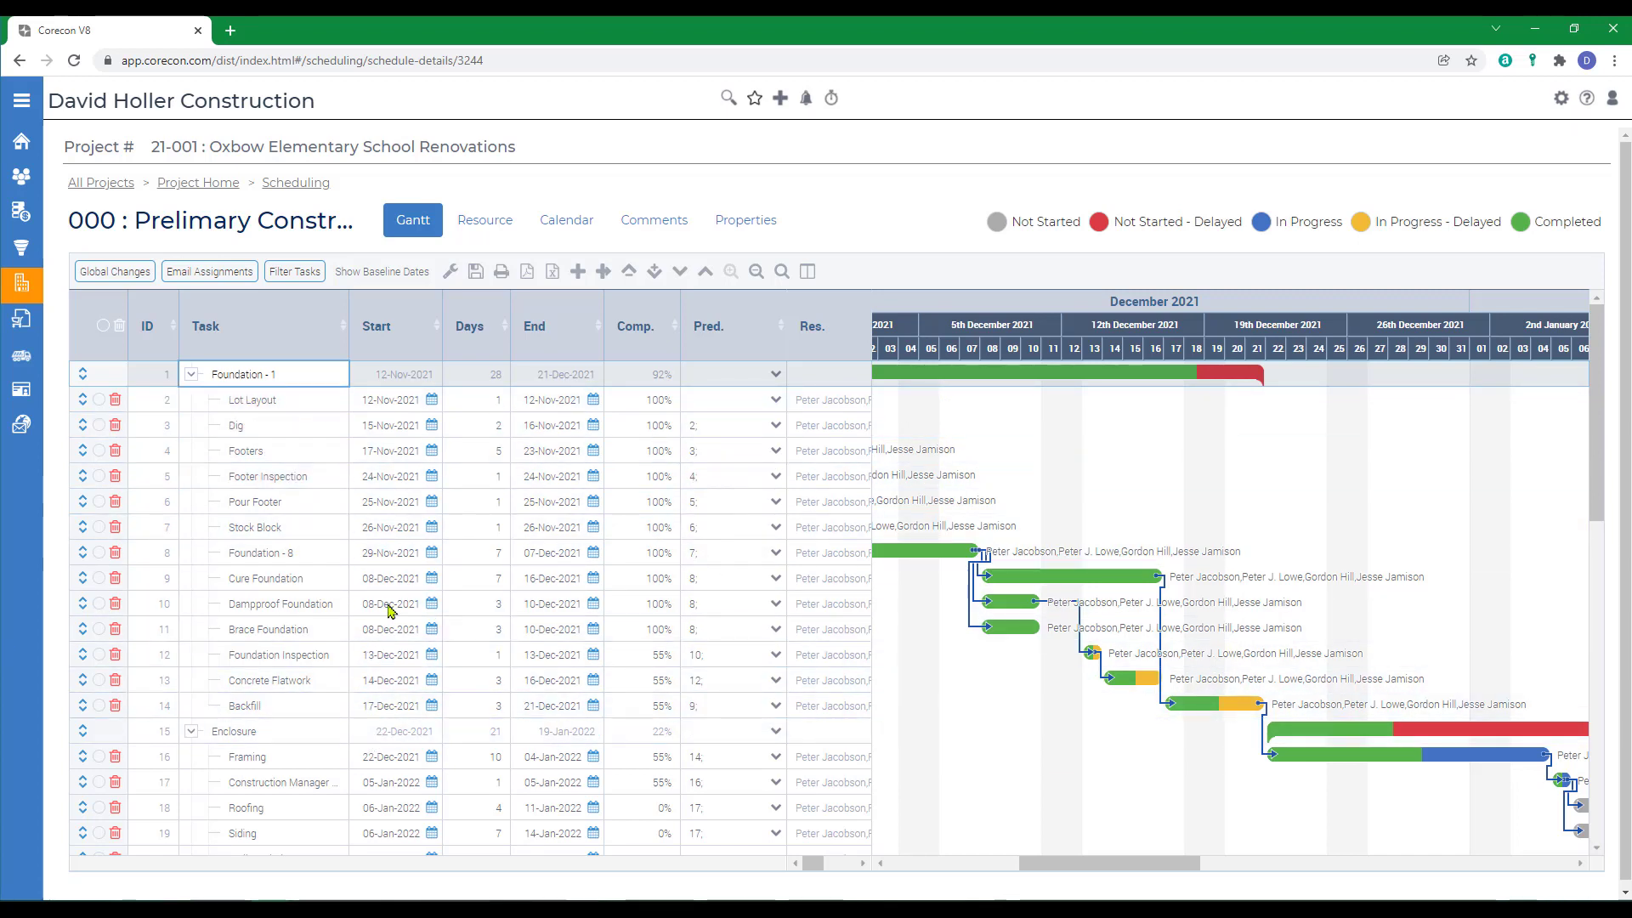
{"action": "left_click", "coordinate": [522, 408]}
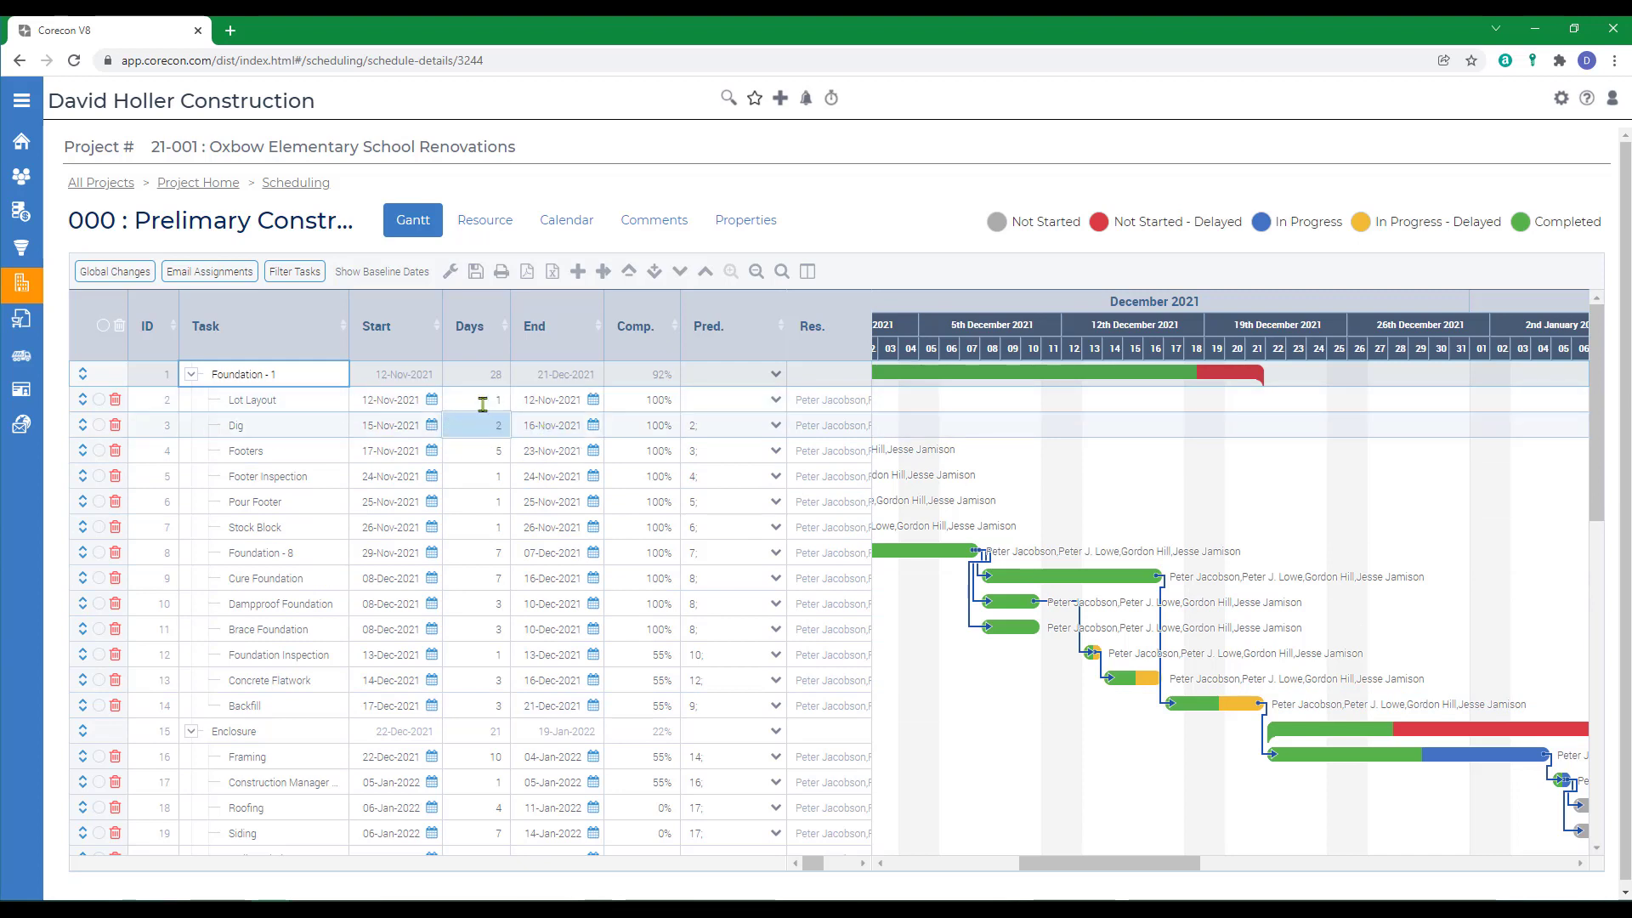
{"action": "left_click", "coordinate": [471, 698]}
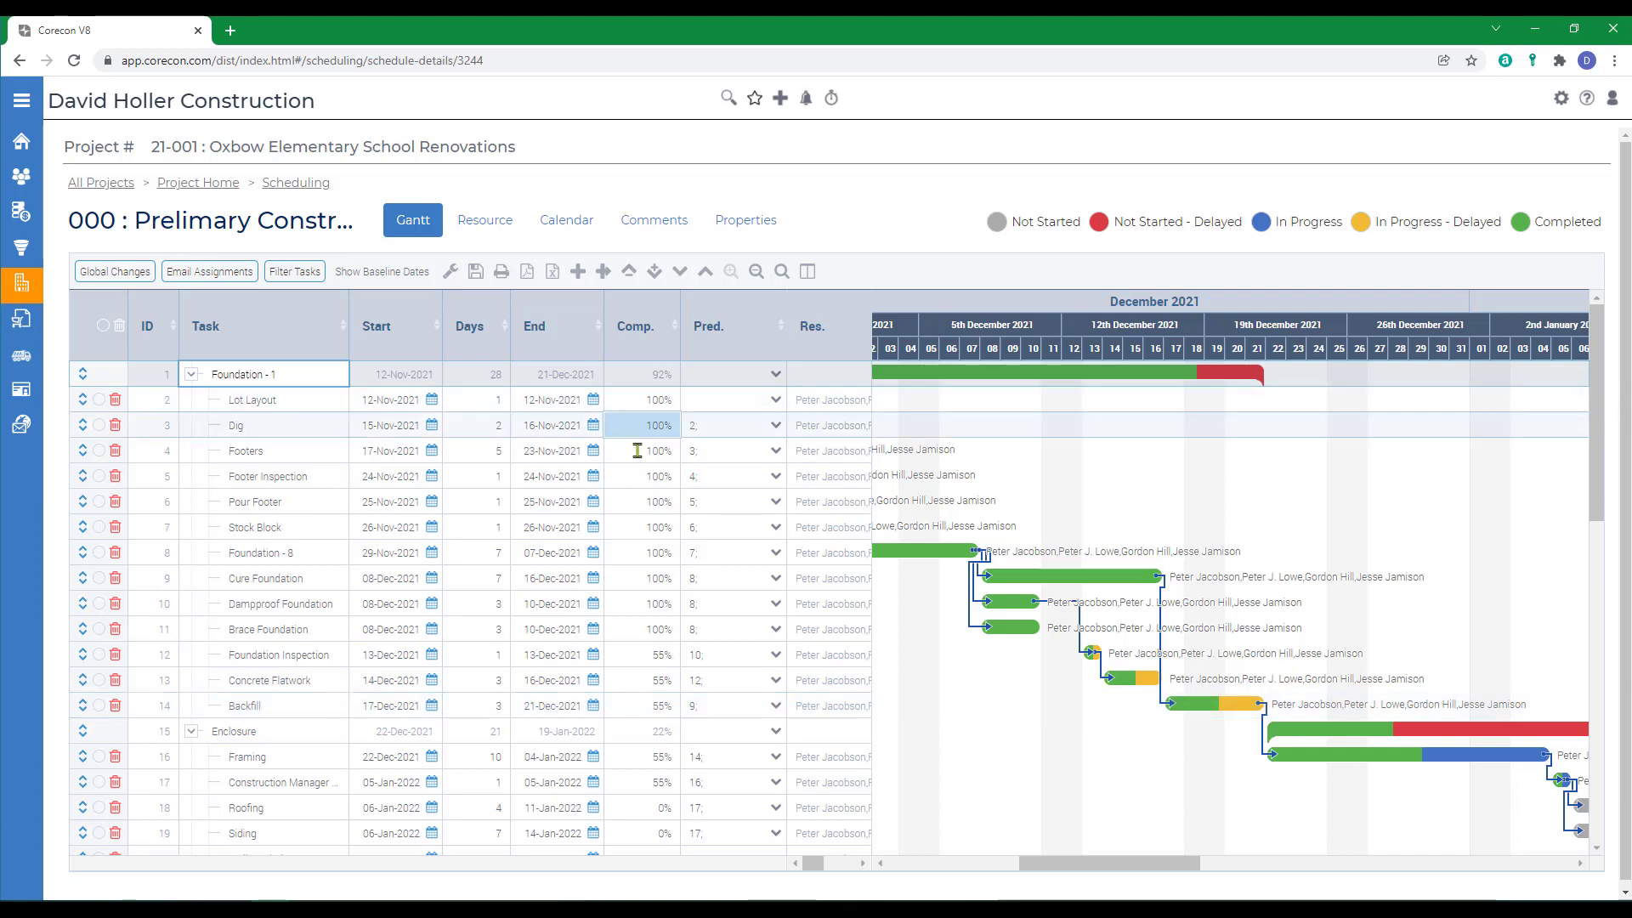
{"action": "left_click", "coordinate": [637, 698]}
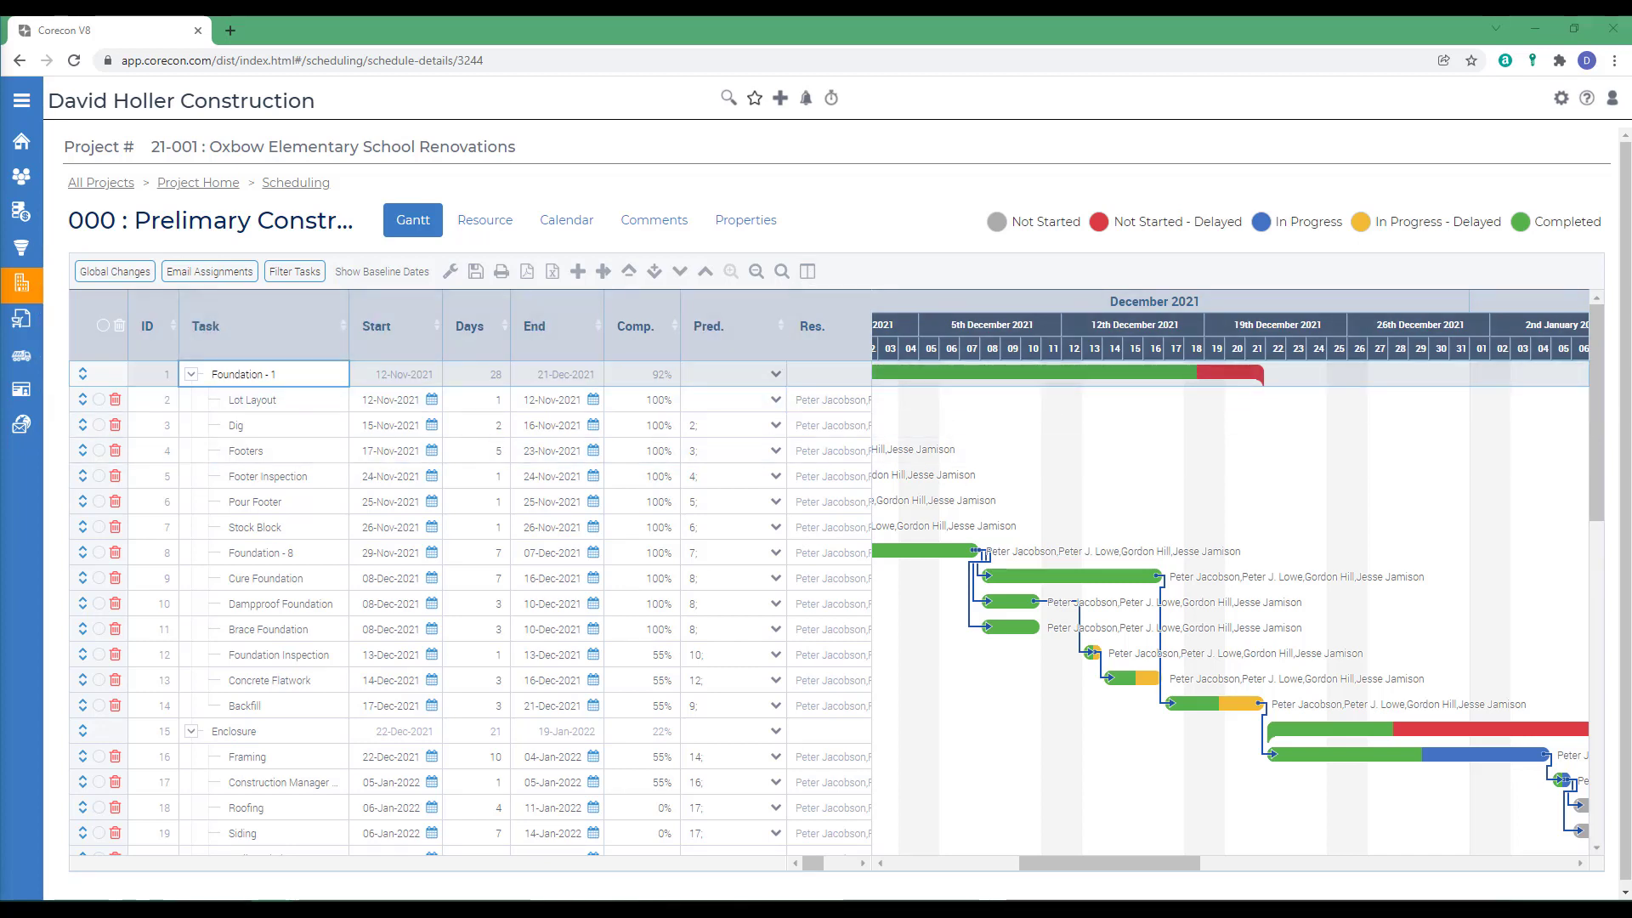
{"action": "left_click", "coordinate": [501, 574]}
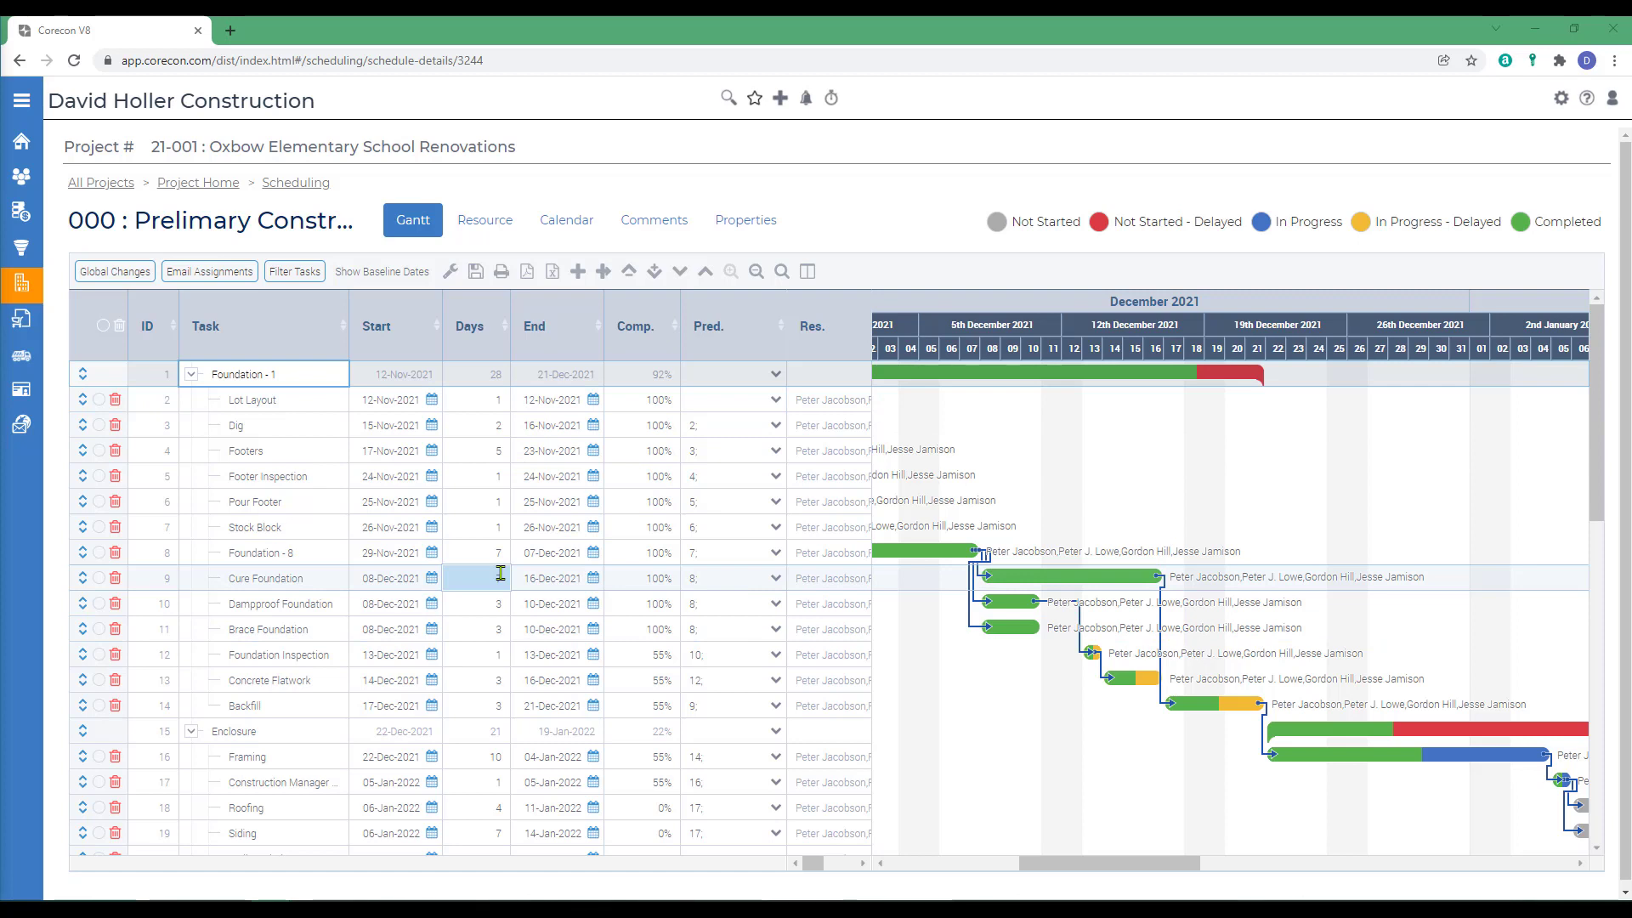
{"action": "left_click", "coordinate": [1050, 521]}
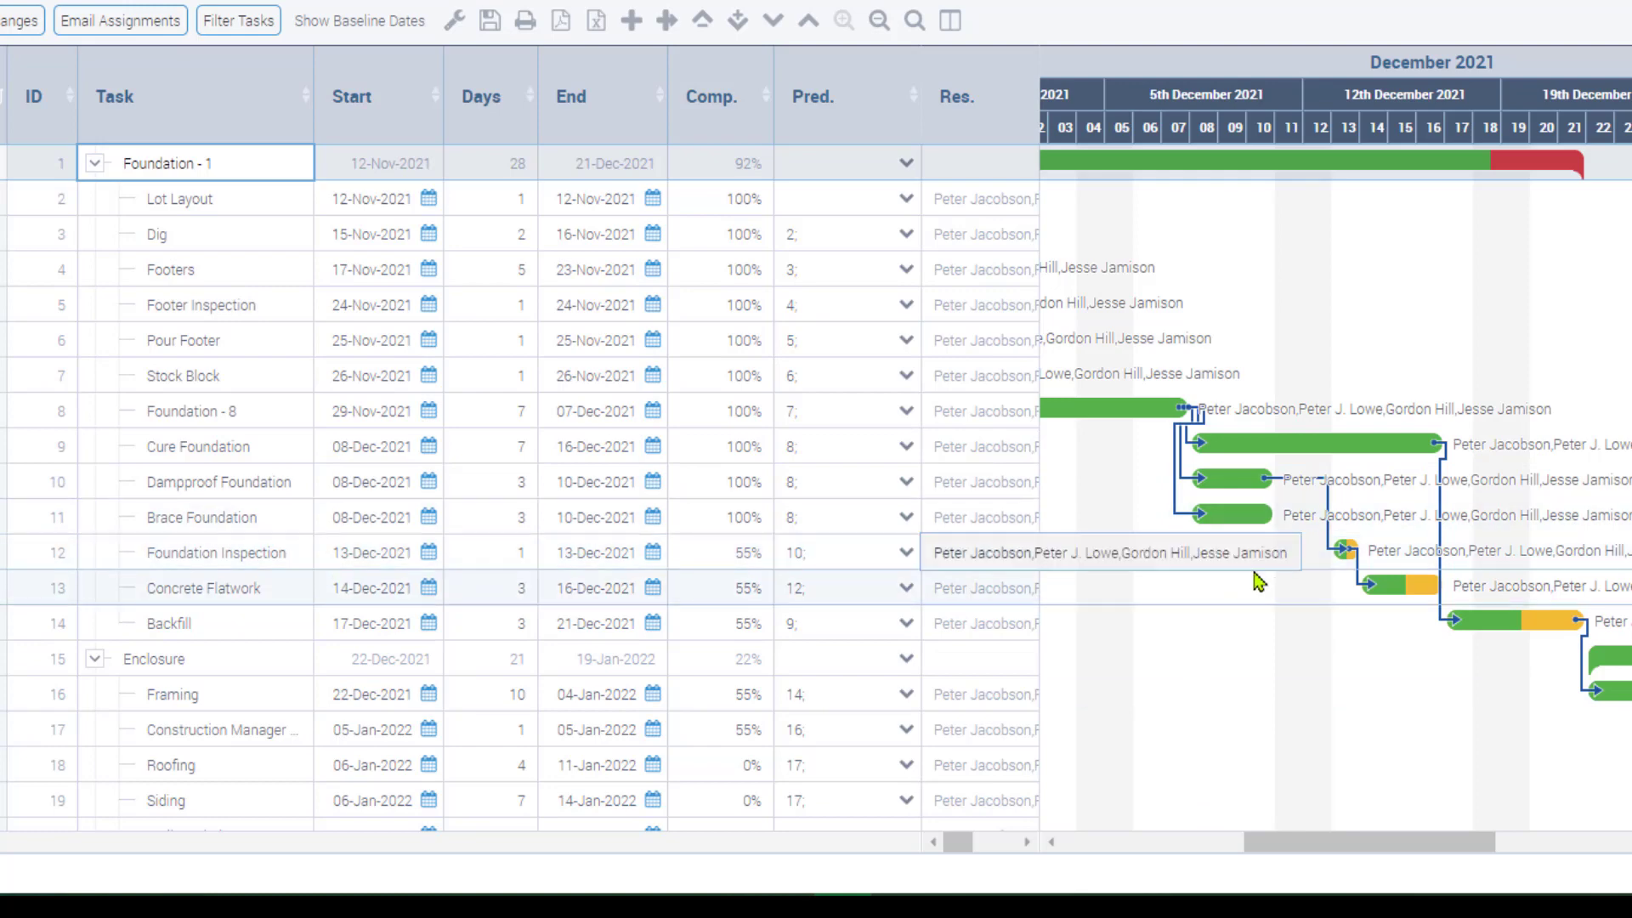
{"action": "left_click", "coordinate": [505, 517]}
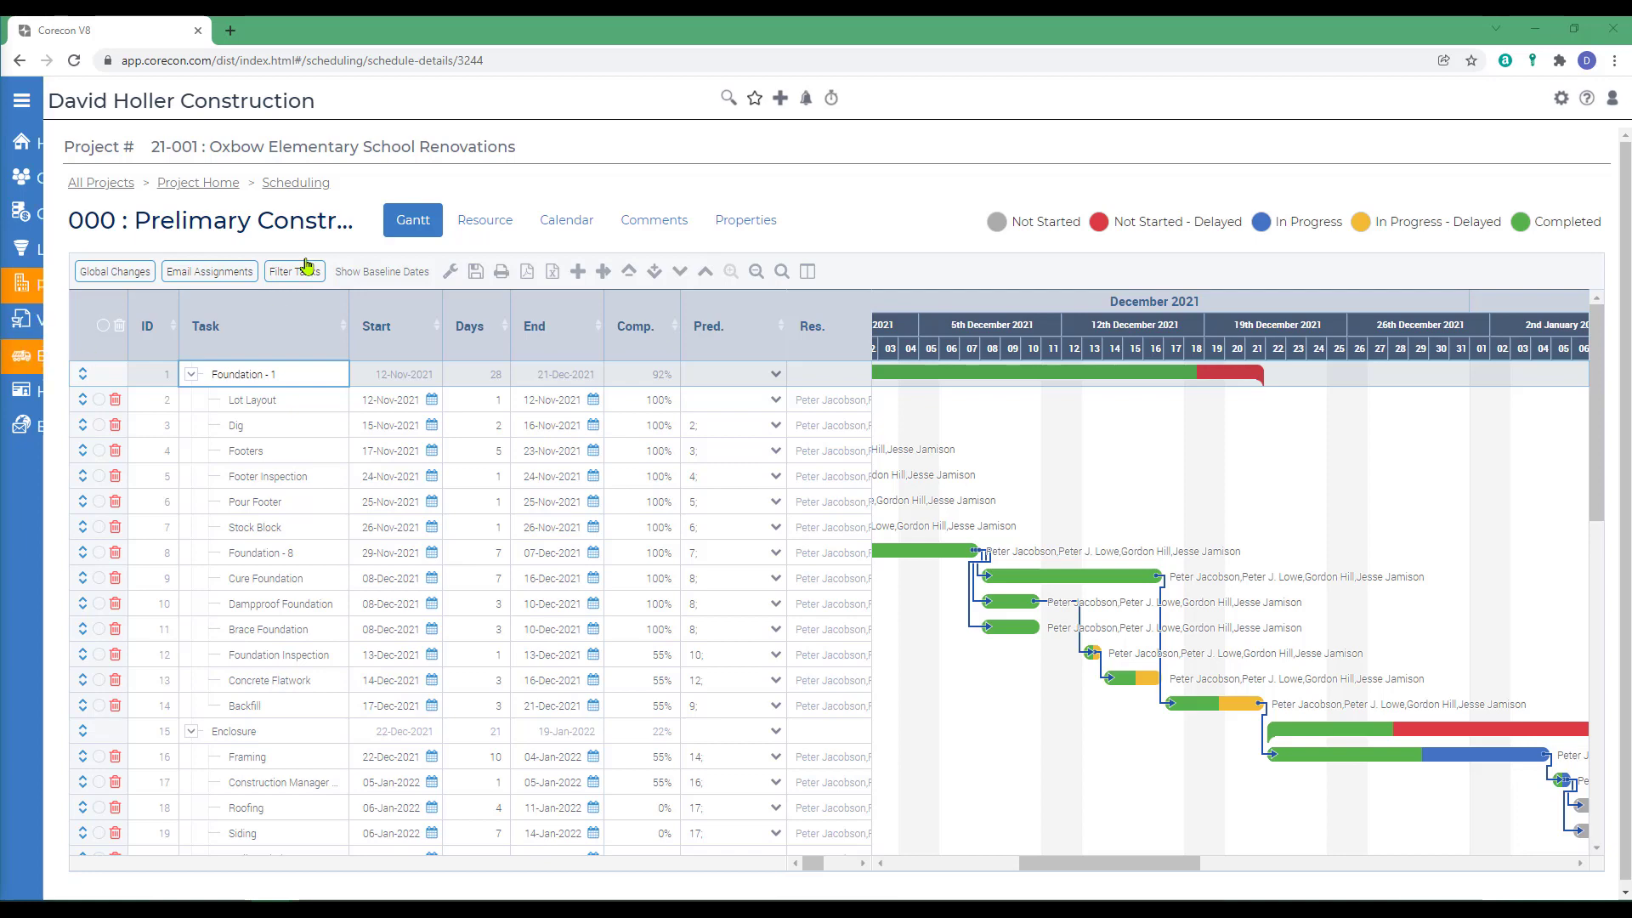
Return to the project's Scheduling page, start a new schedule and assign prime contract 001 to it
{"action": "left_click", "coordinate": [306, 184]}
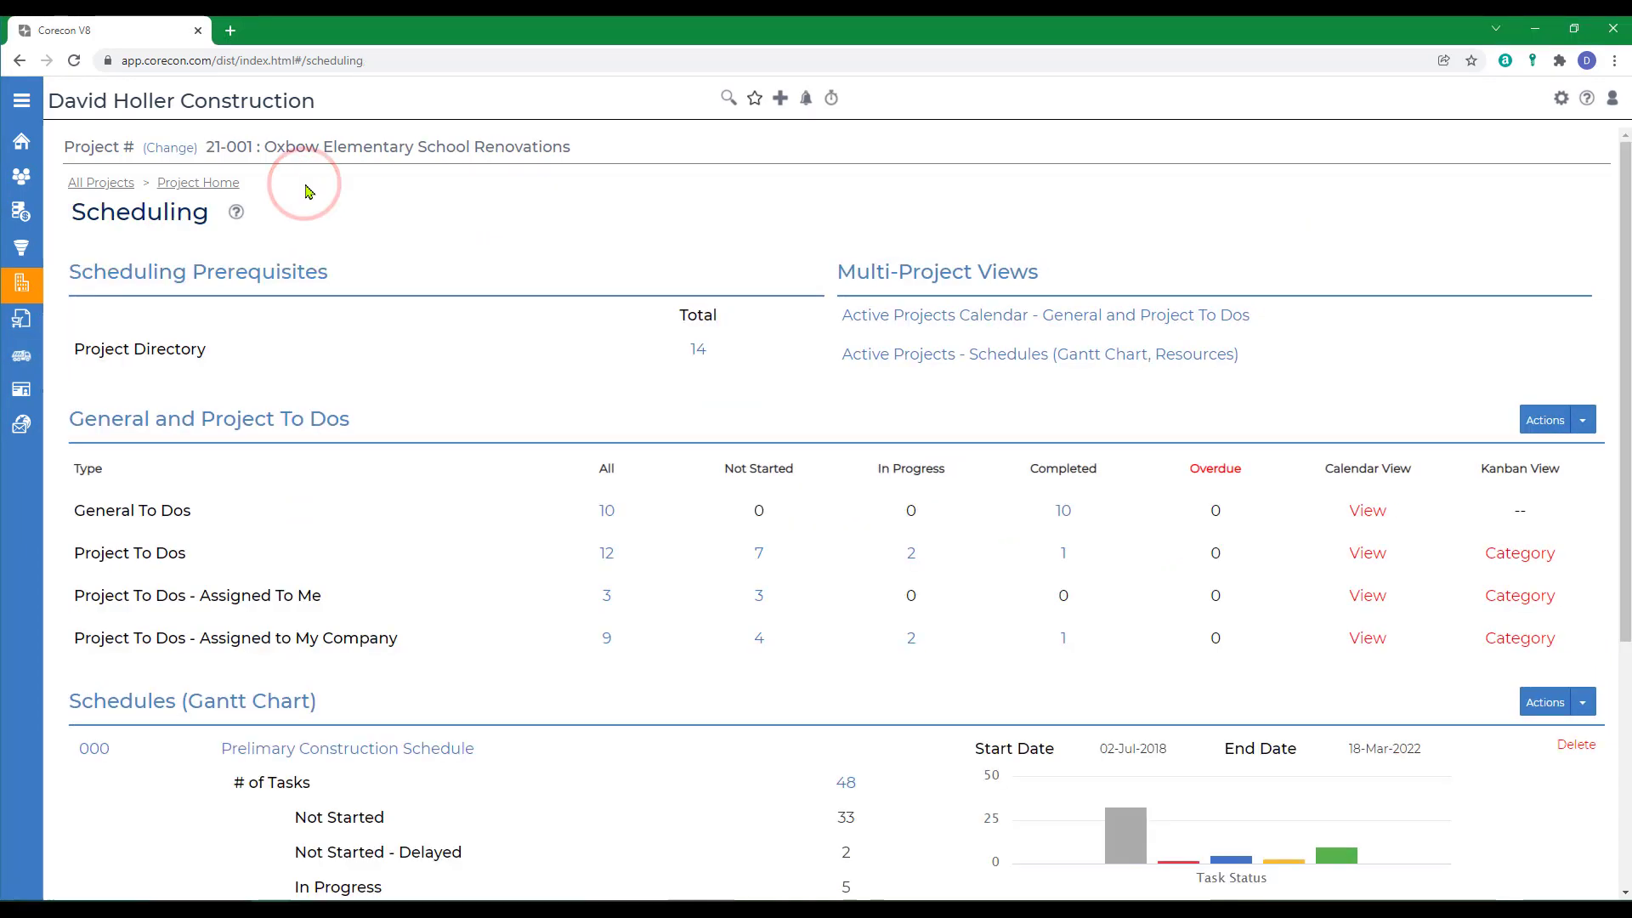
{"action": "scroll", "coordinate": [473, 626], "scroll_direction": "down", "scroll_amount": 4}
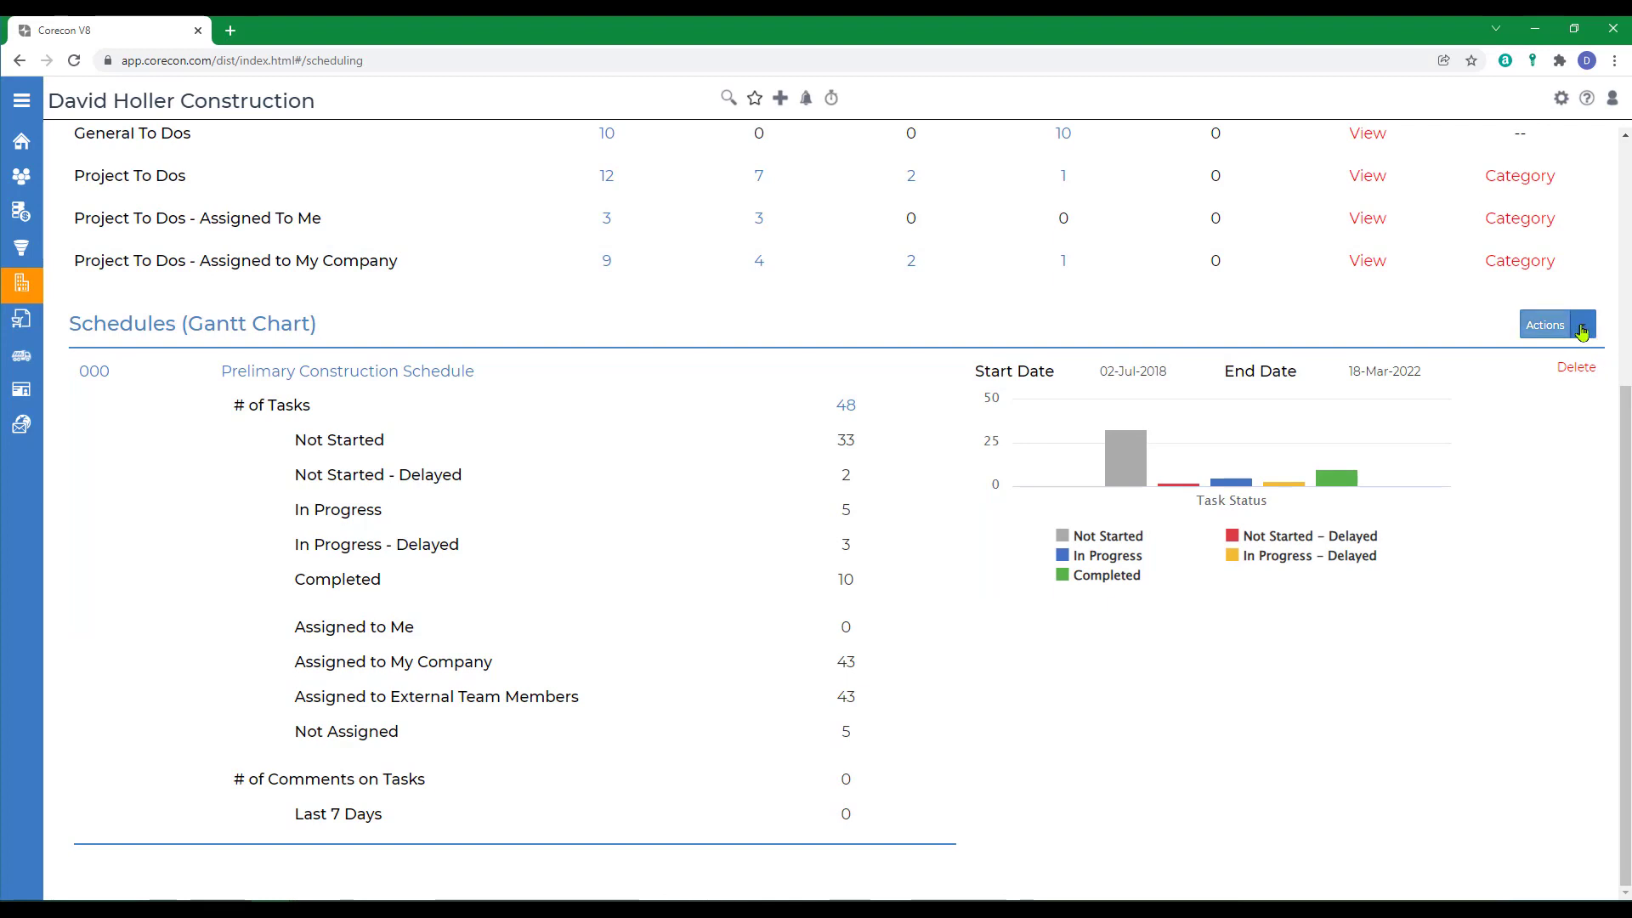
{"action": "left_click", "coordinate": [1585, 332]}
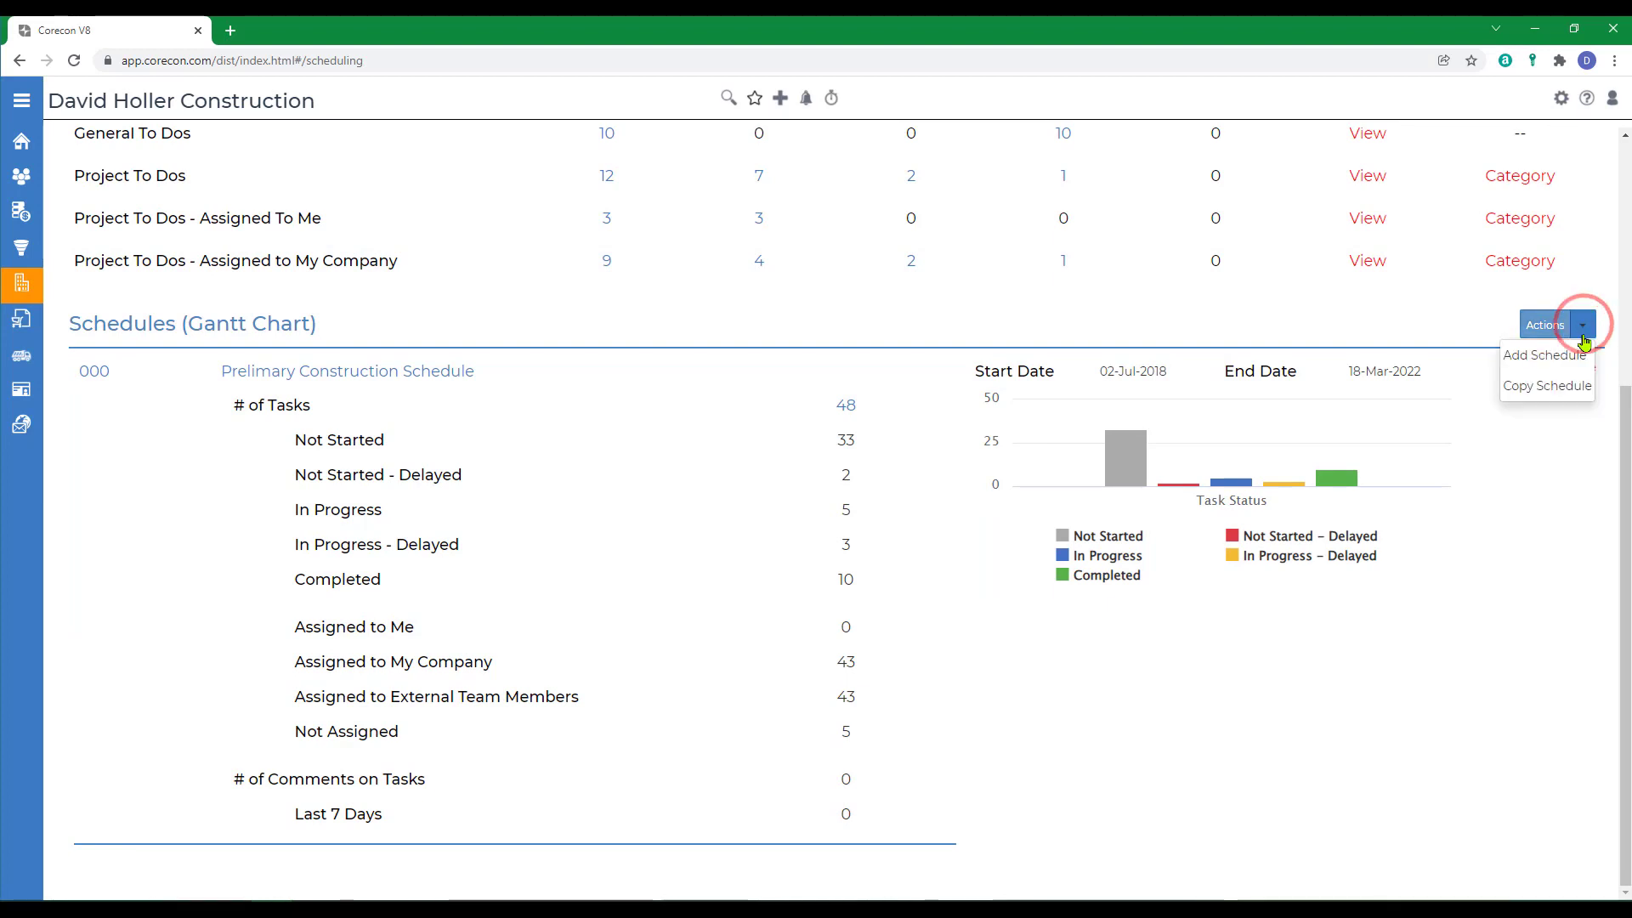
{"action": "left_click", "coordinate": [1545, 357]}
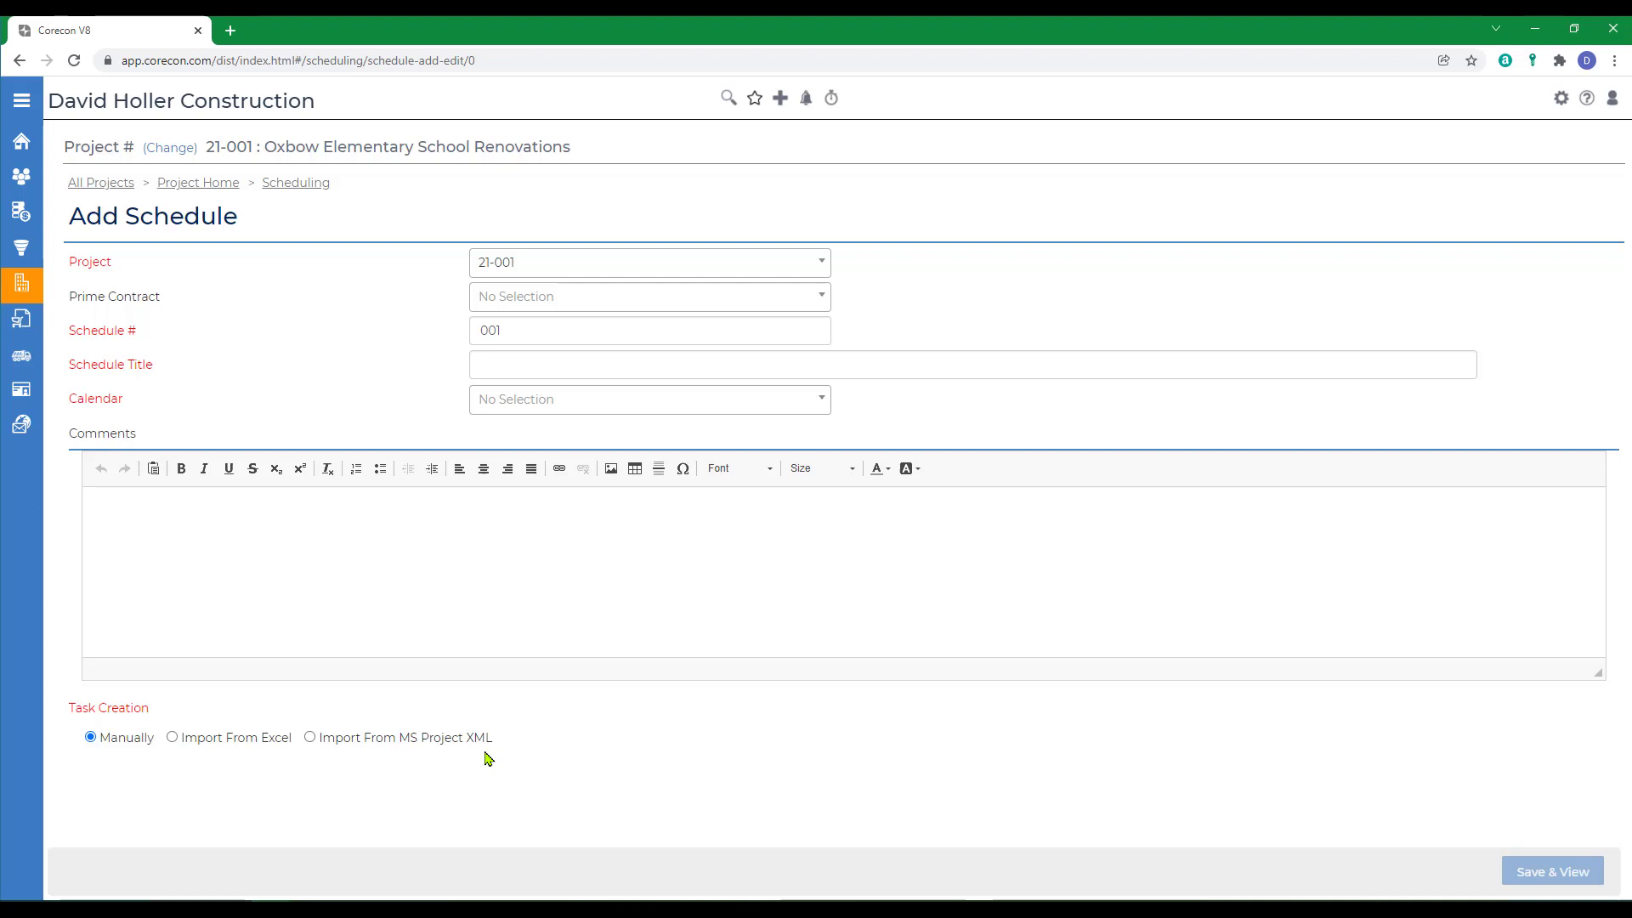
{"action": "left_click", "coordinate": [537, 302]}
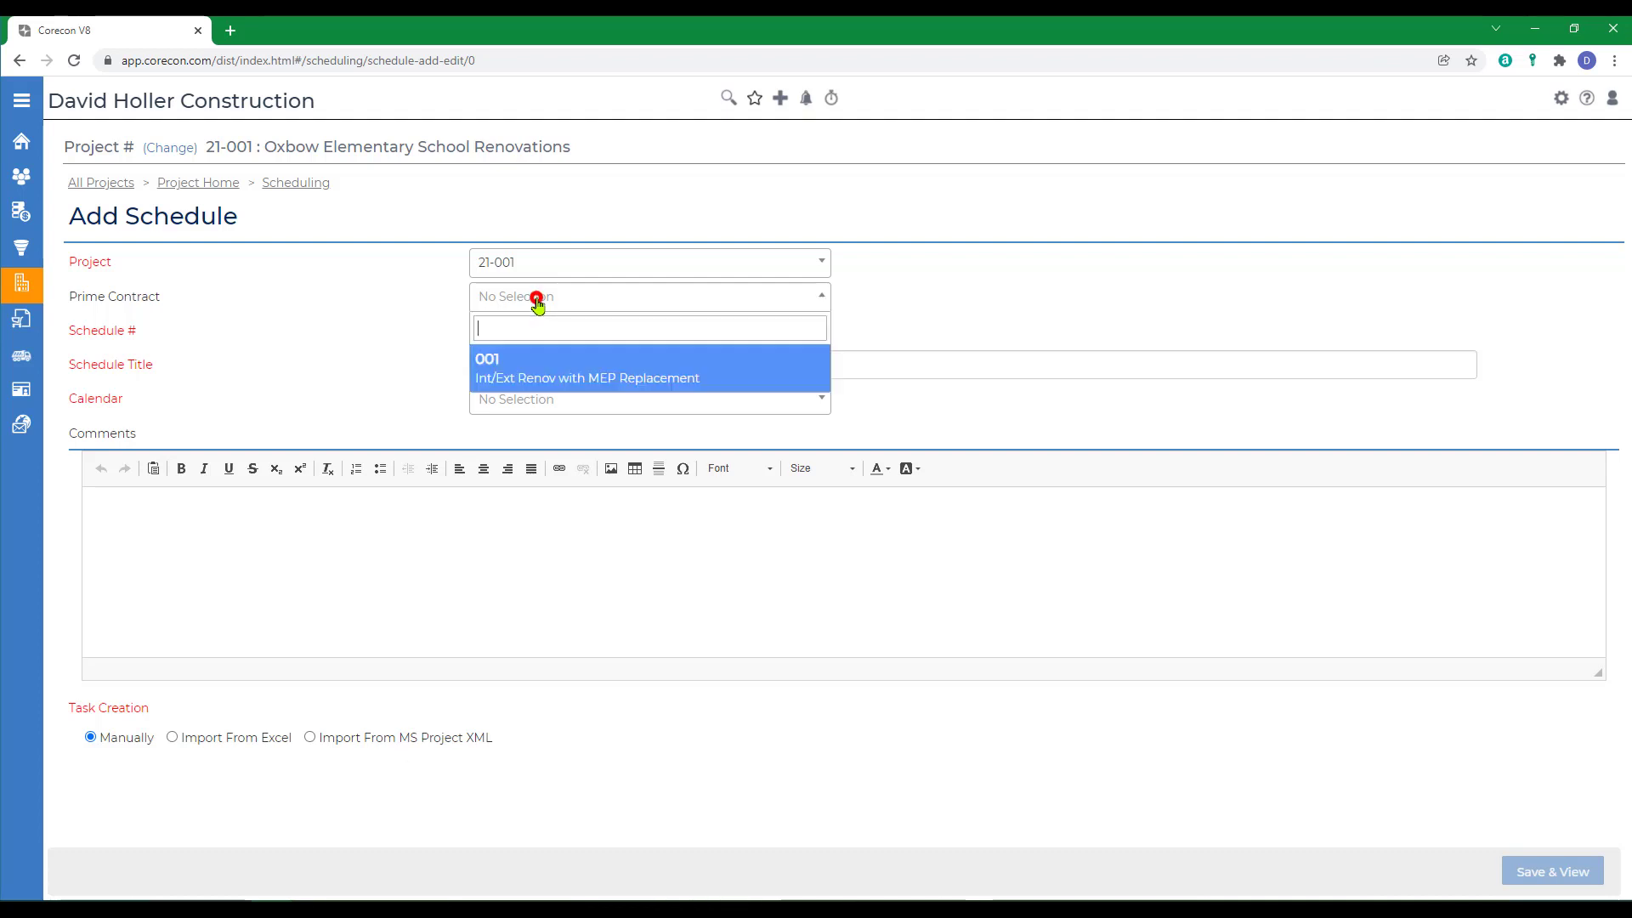
{"action": "left_click", "coordinate": [517, 369]}
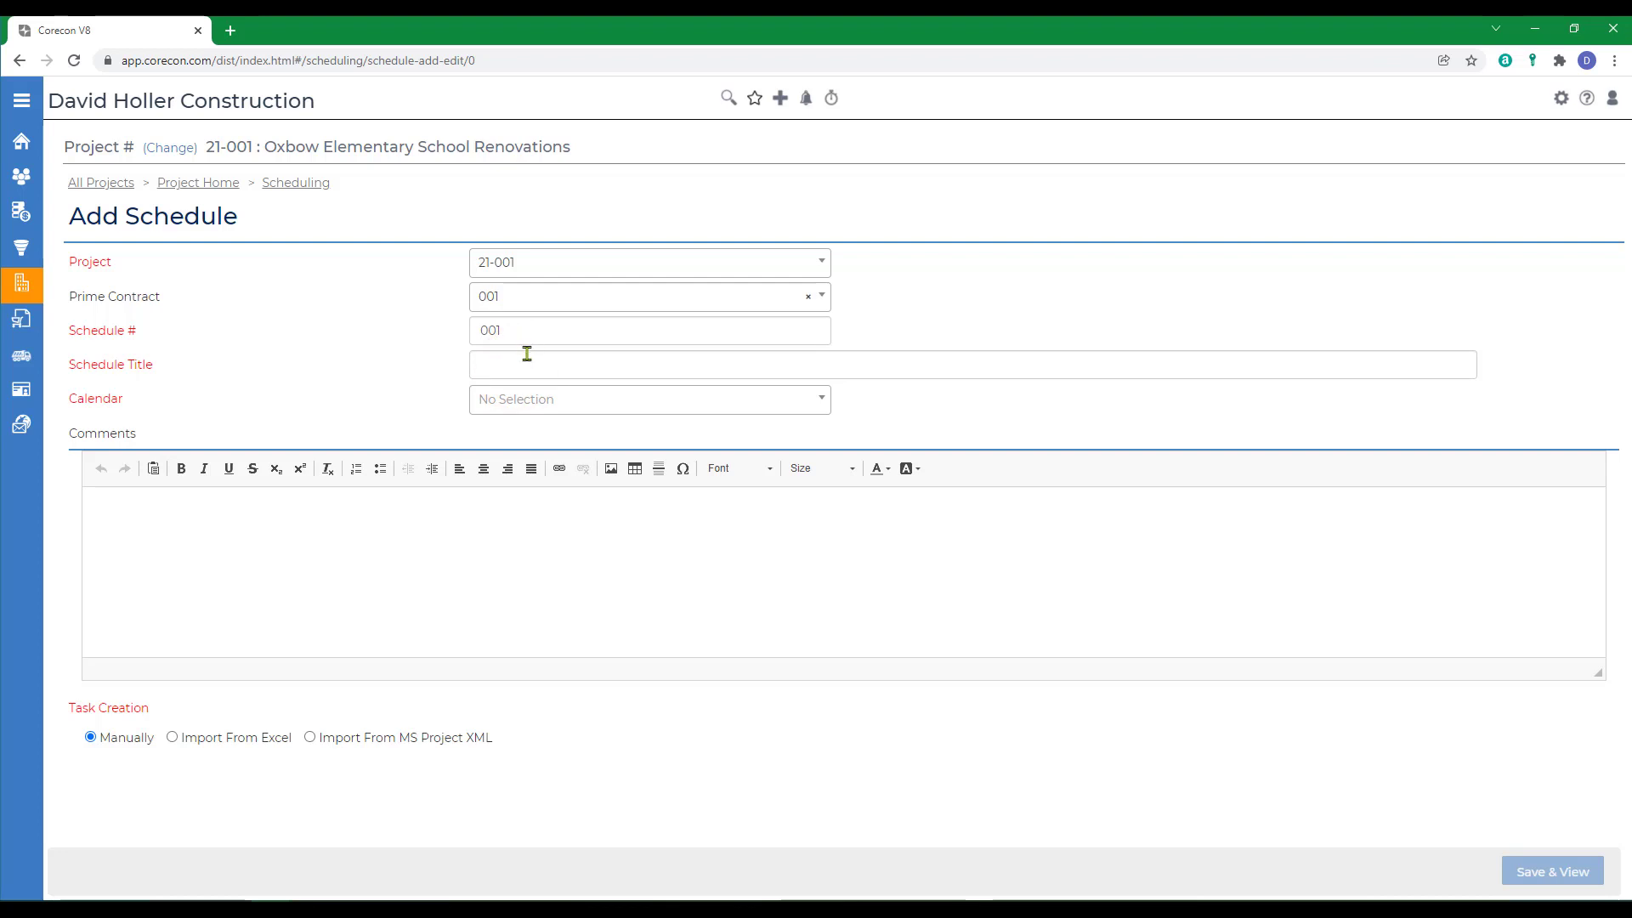
Title the schedule "Mobilization and PreConstrution", assign the M-F 2022 calendar, and save it with manual task creation
{"action": "left_click", "coordinate": [516, 364]}
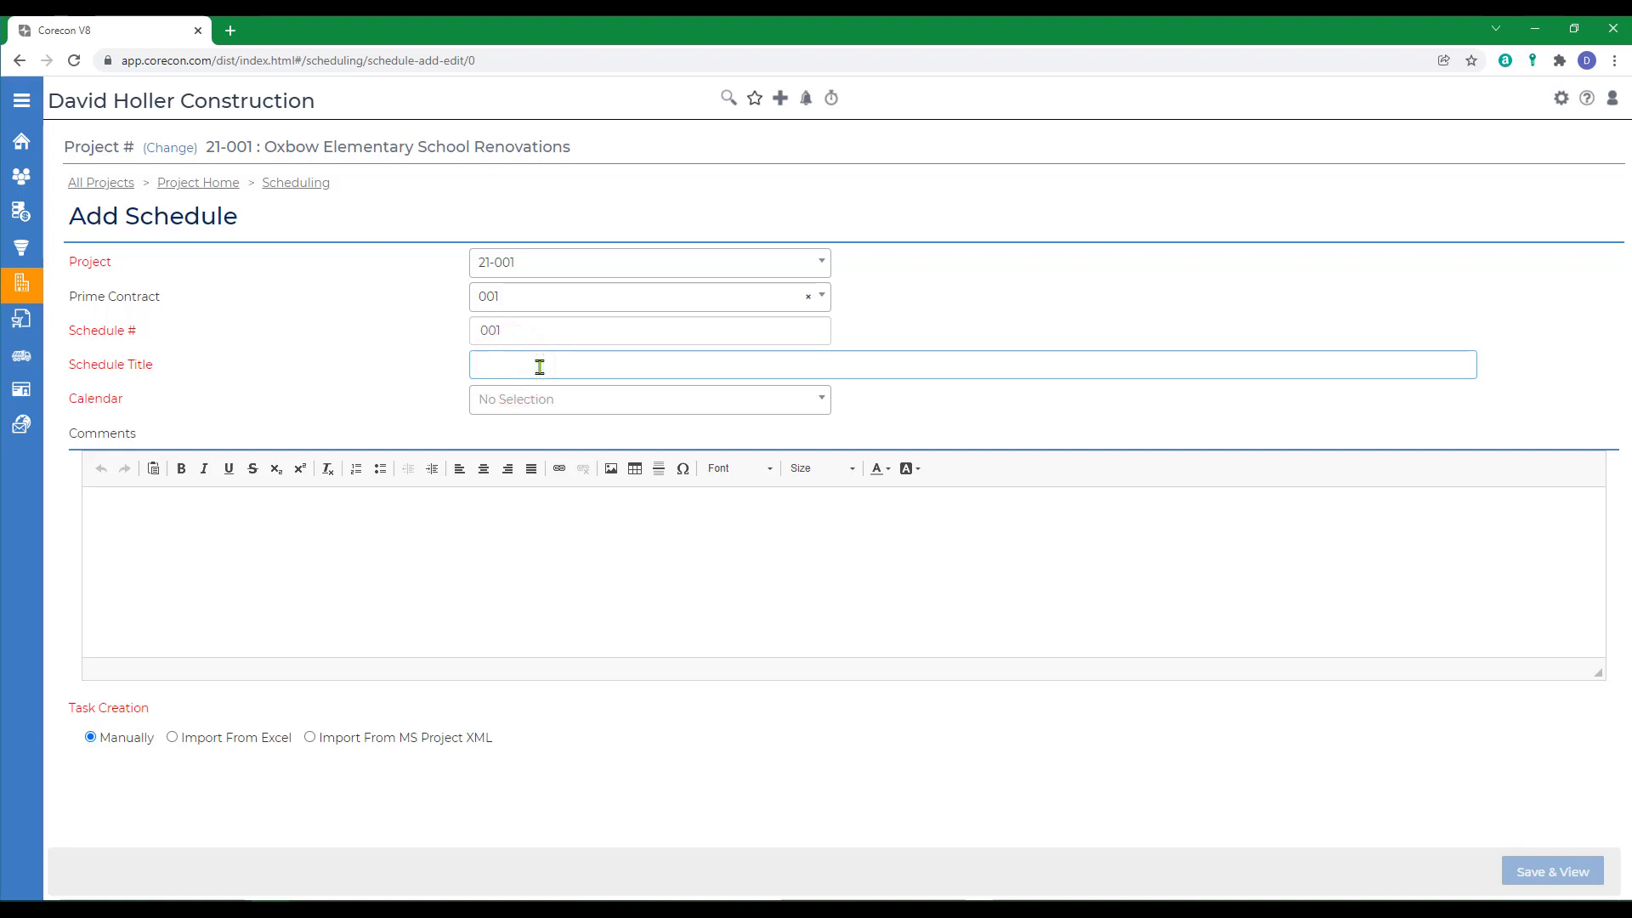
{"action": "type", "text": "Mobilization and PreConstru"}
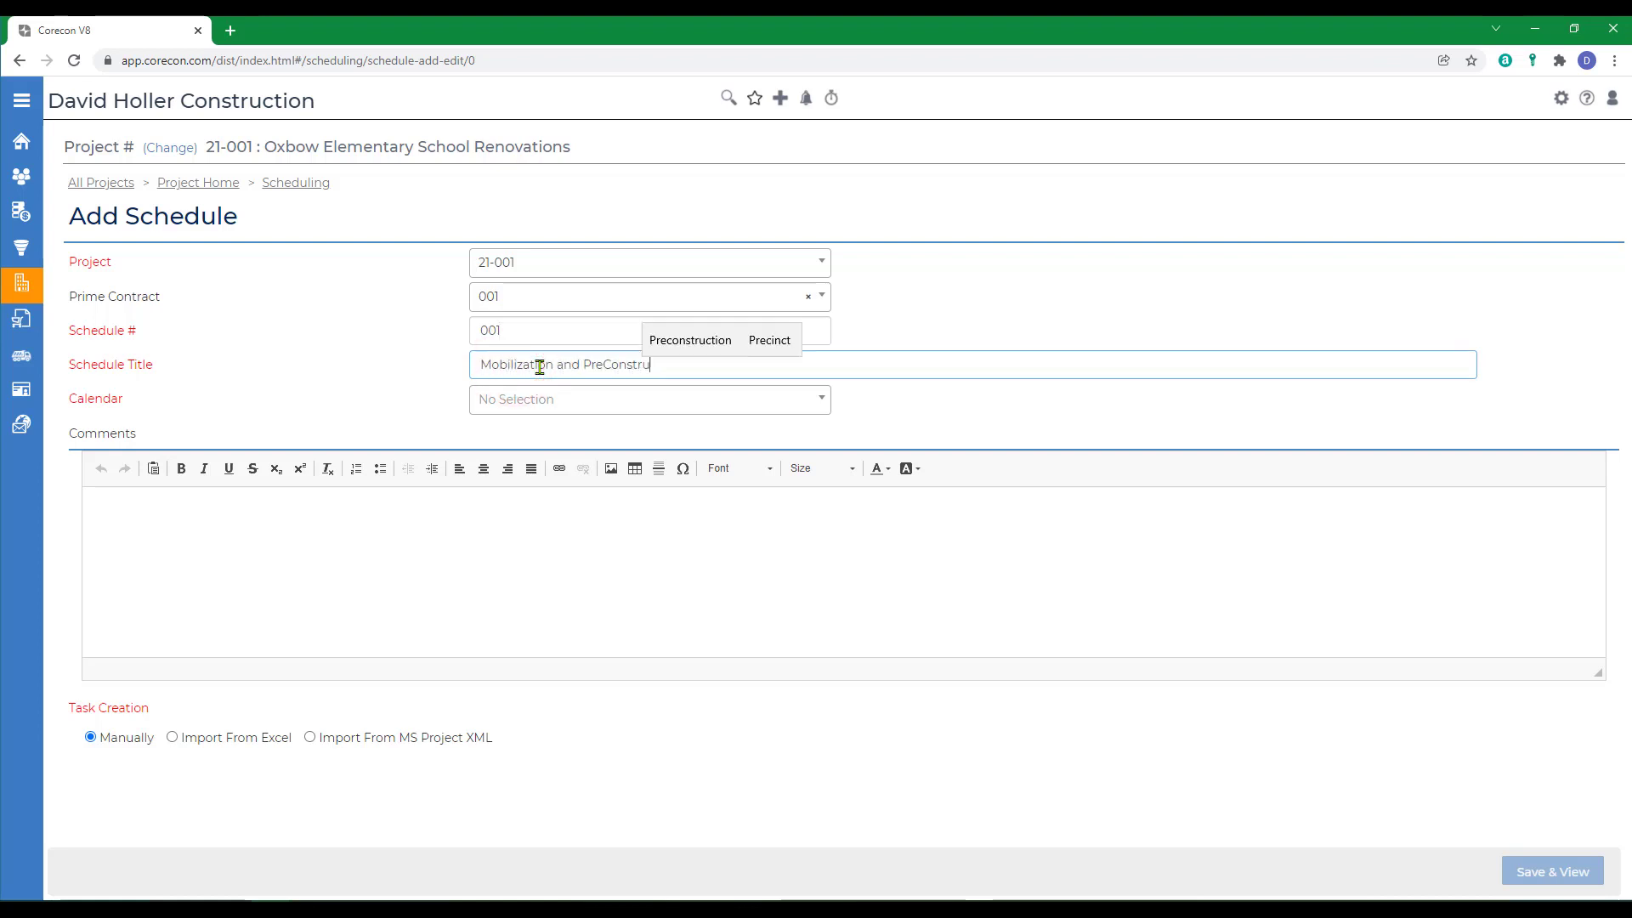
{"action": "type", "text": "tion"}
{"action": "left_click", "coordinate": [409, 407]}
{"action": "left_click", "coordinate": [493, 410]}
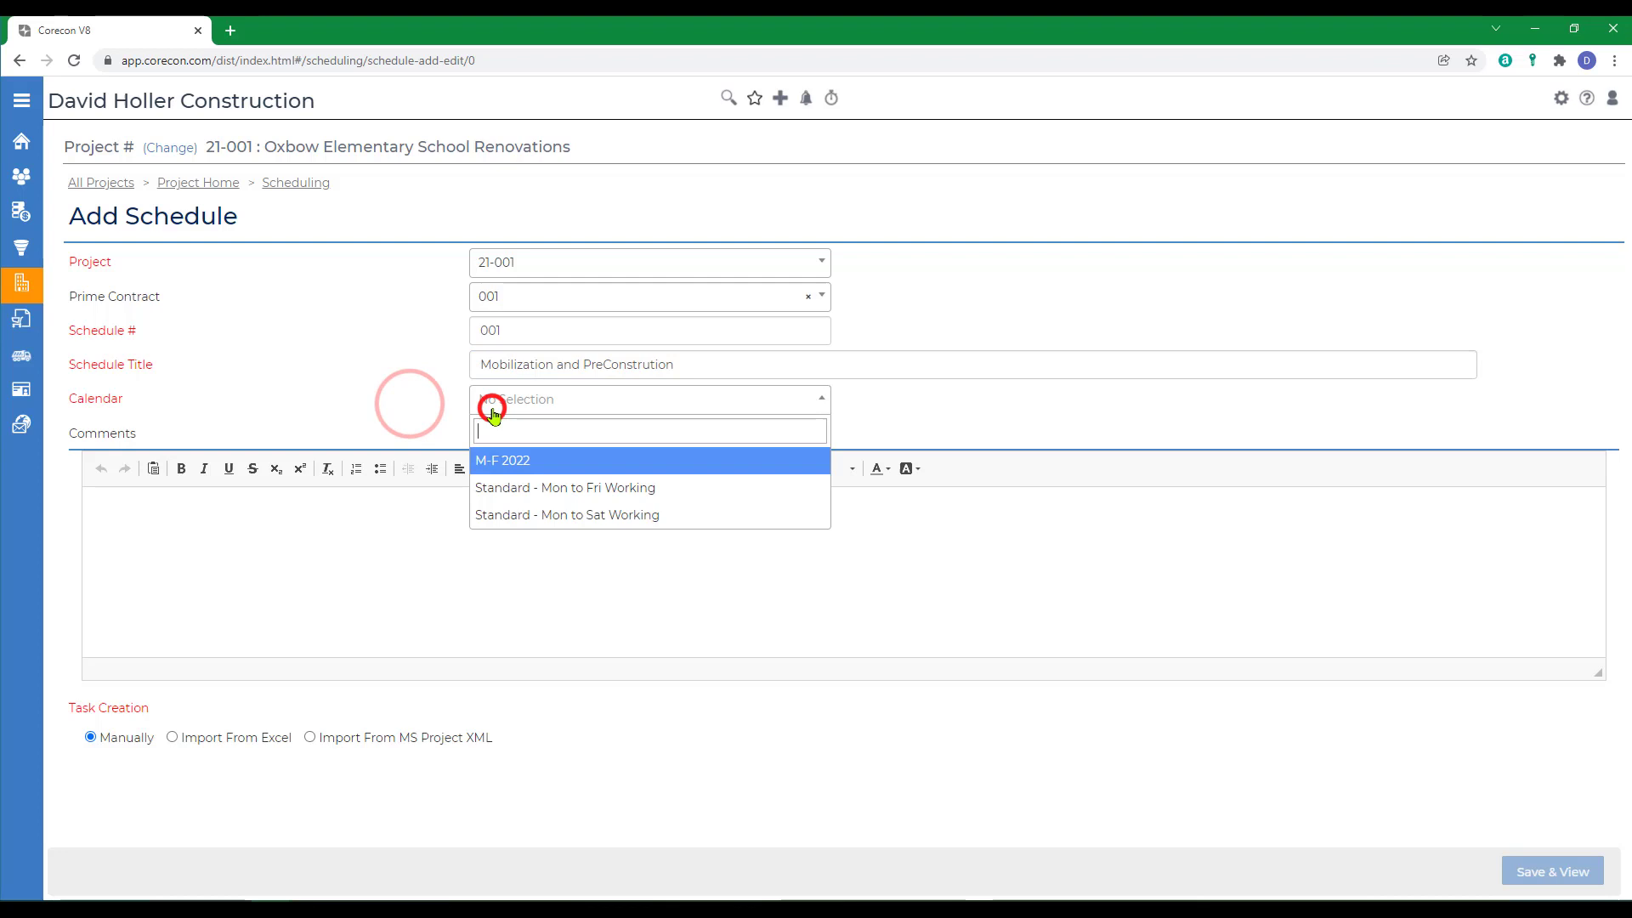
{"action": "left_click", "coordinate": [489, 466]}
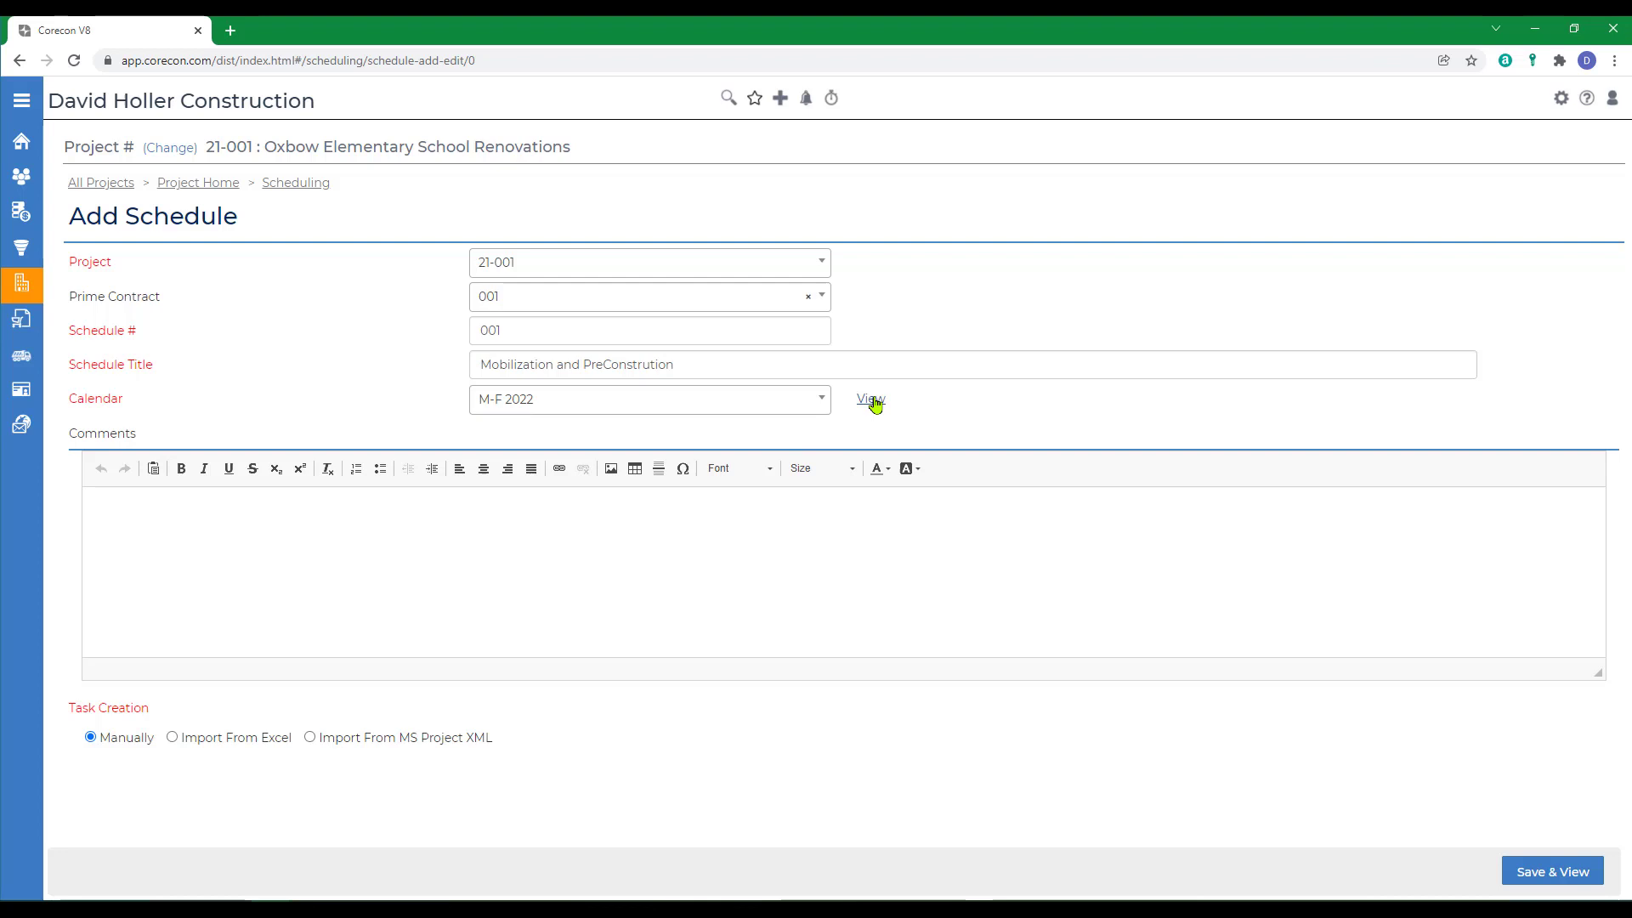
{"action": "left_click", "coordinate": [231, 550]}
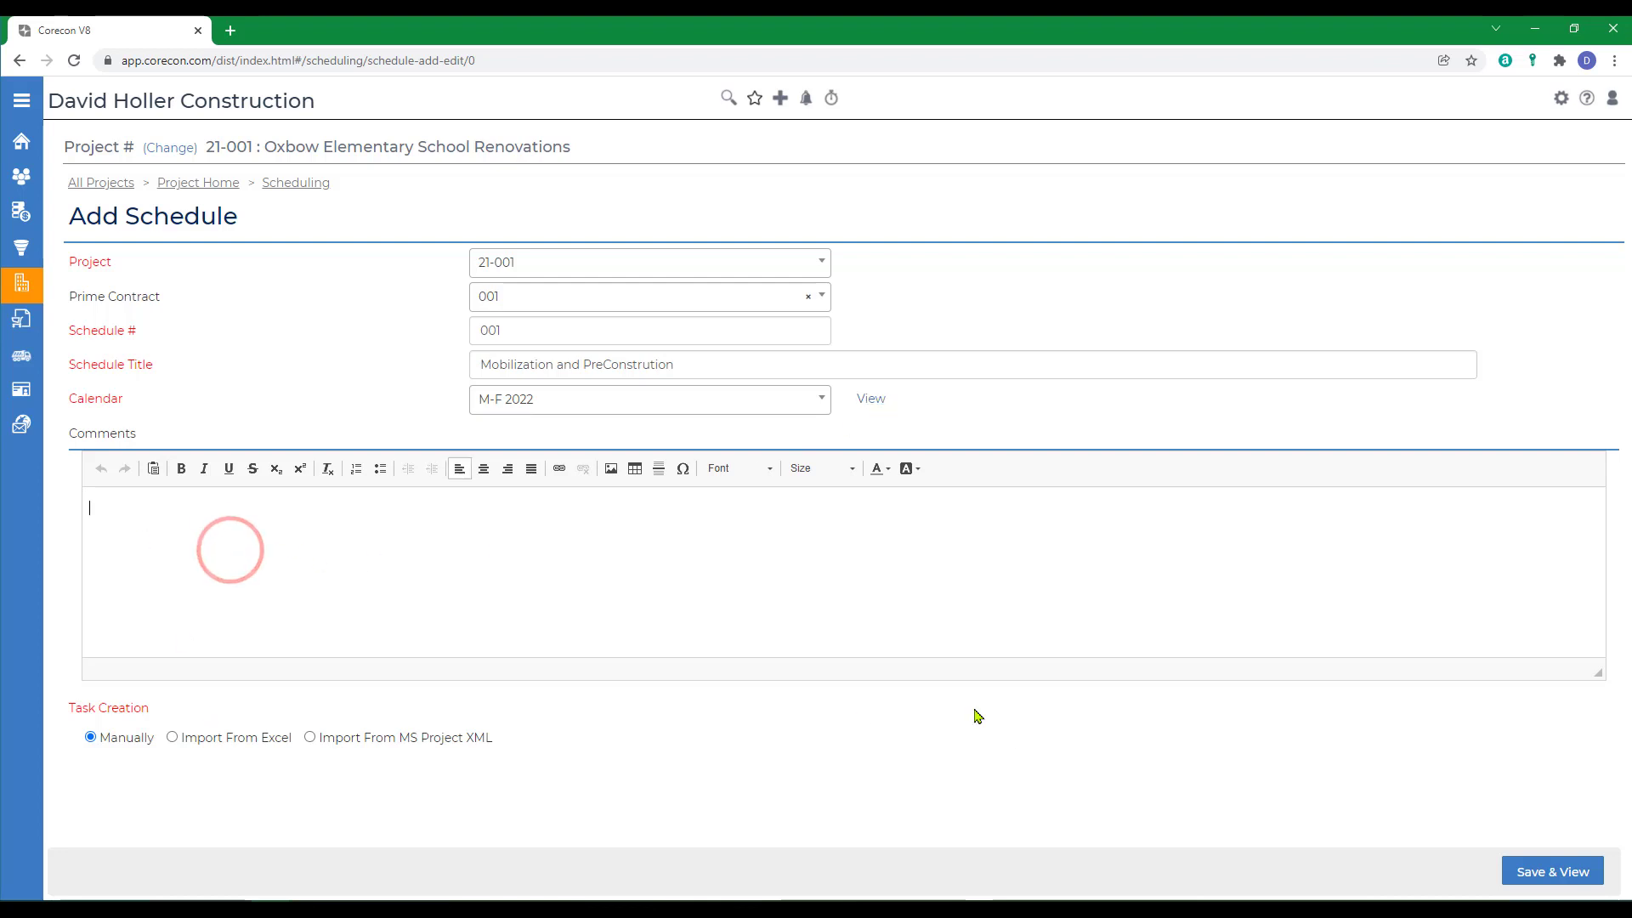
{"action": "left_click", "coordinate": [1530, 873]}
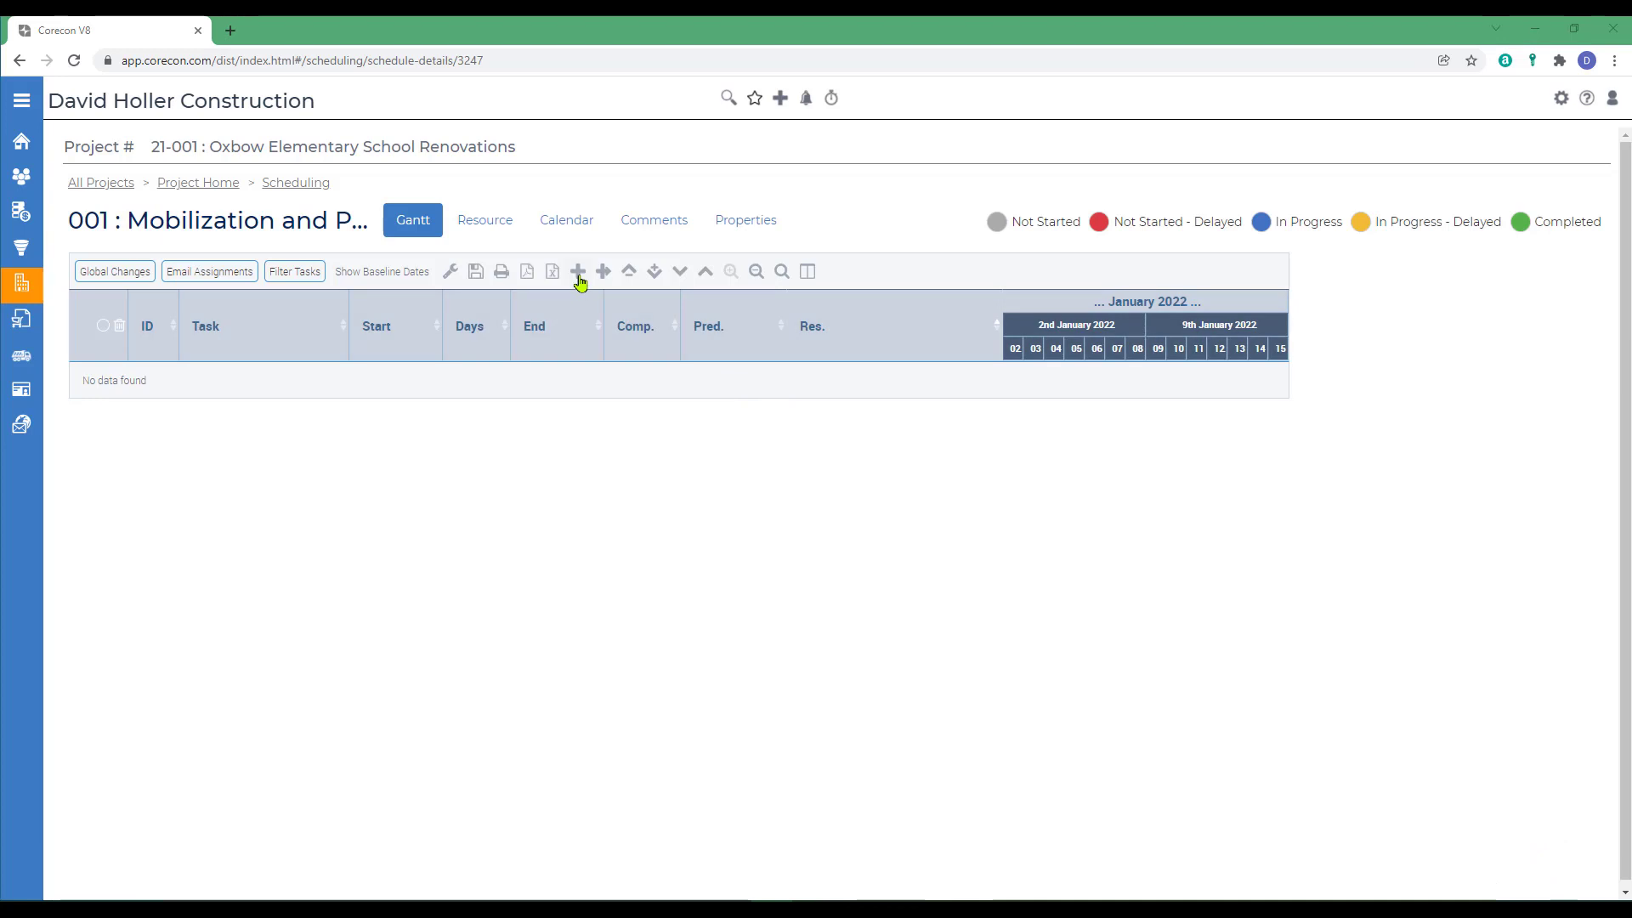
Add ten empty task rows to the end of the new schedule
{"action": "left_click", "coordinate": [577, 274]}
{"action": "mouse_move", "coordinate": [577, 278]}
{"action": "left_click", "coordinate": [593, 354]}
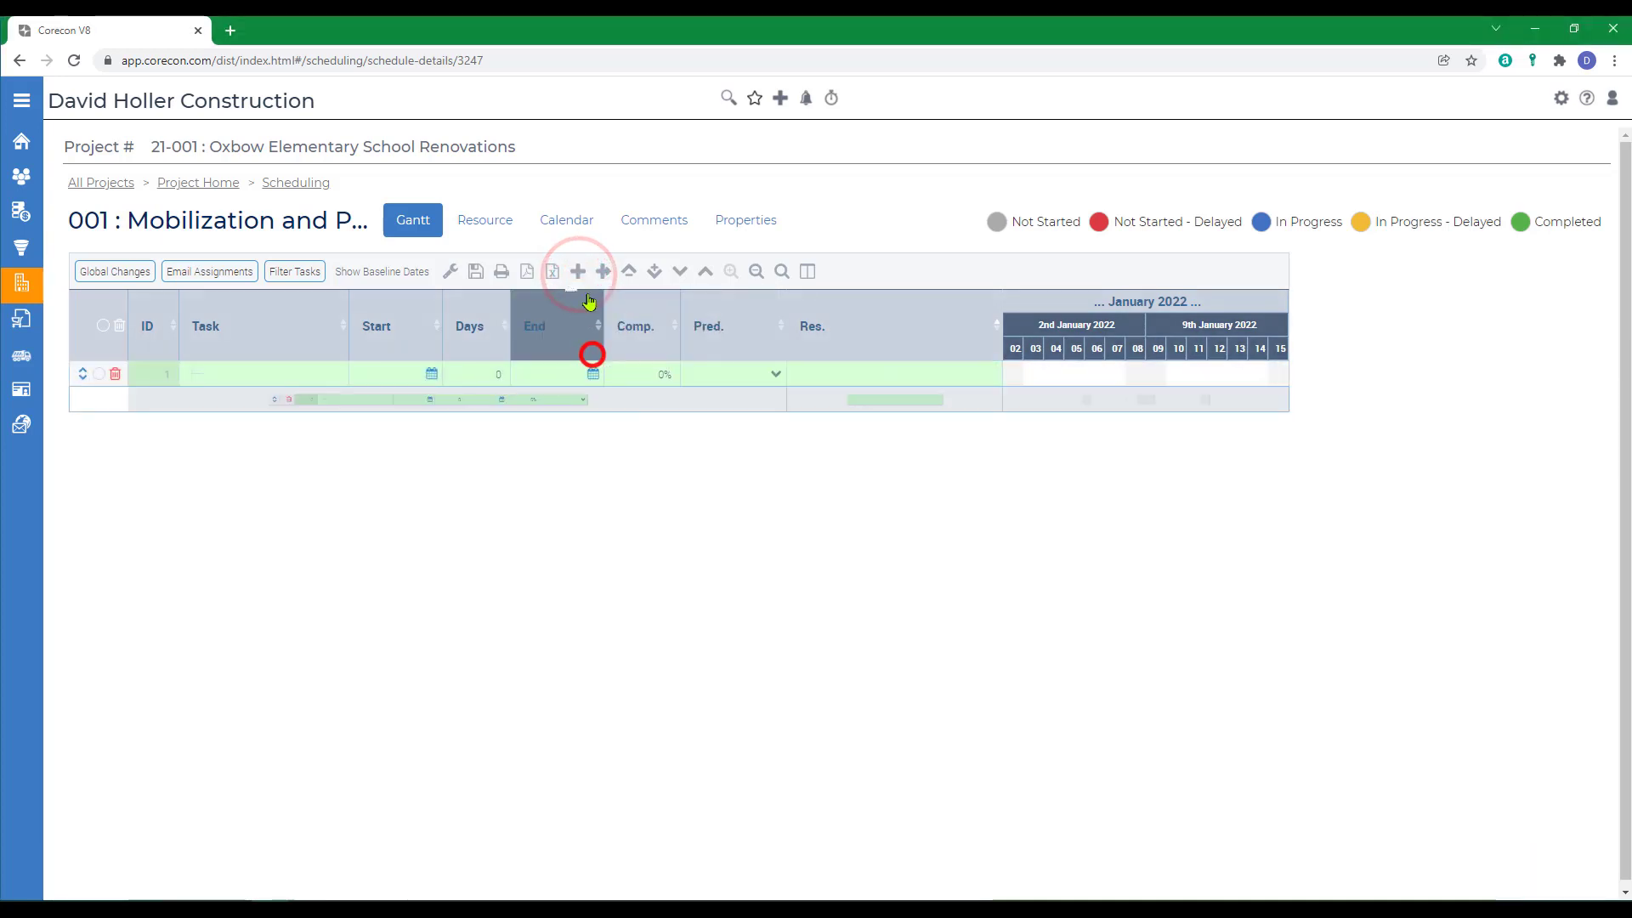
{"action": "left_click", "coordinate": [588, 348]}
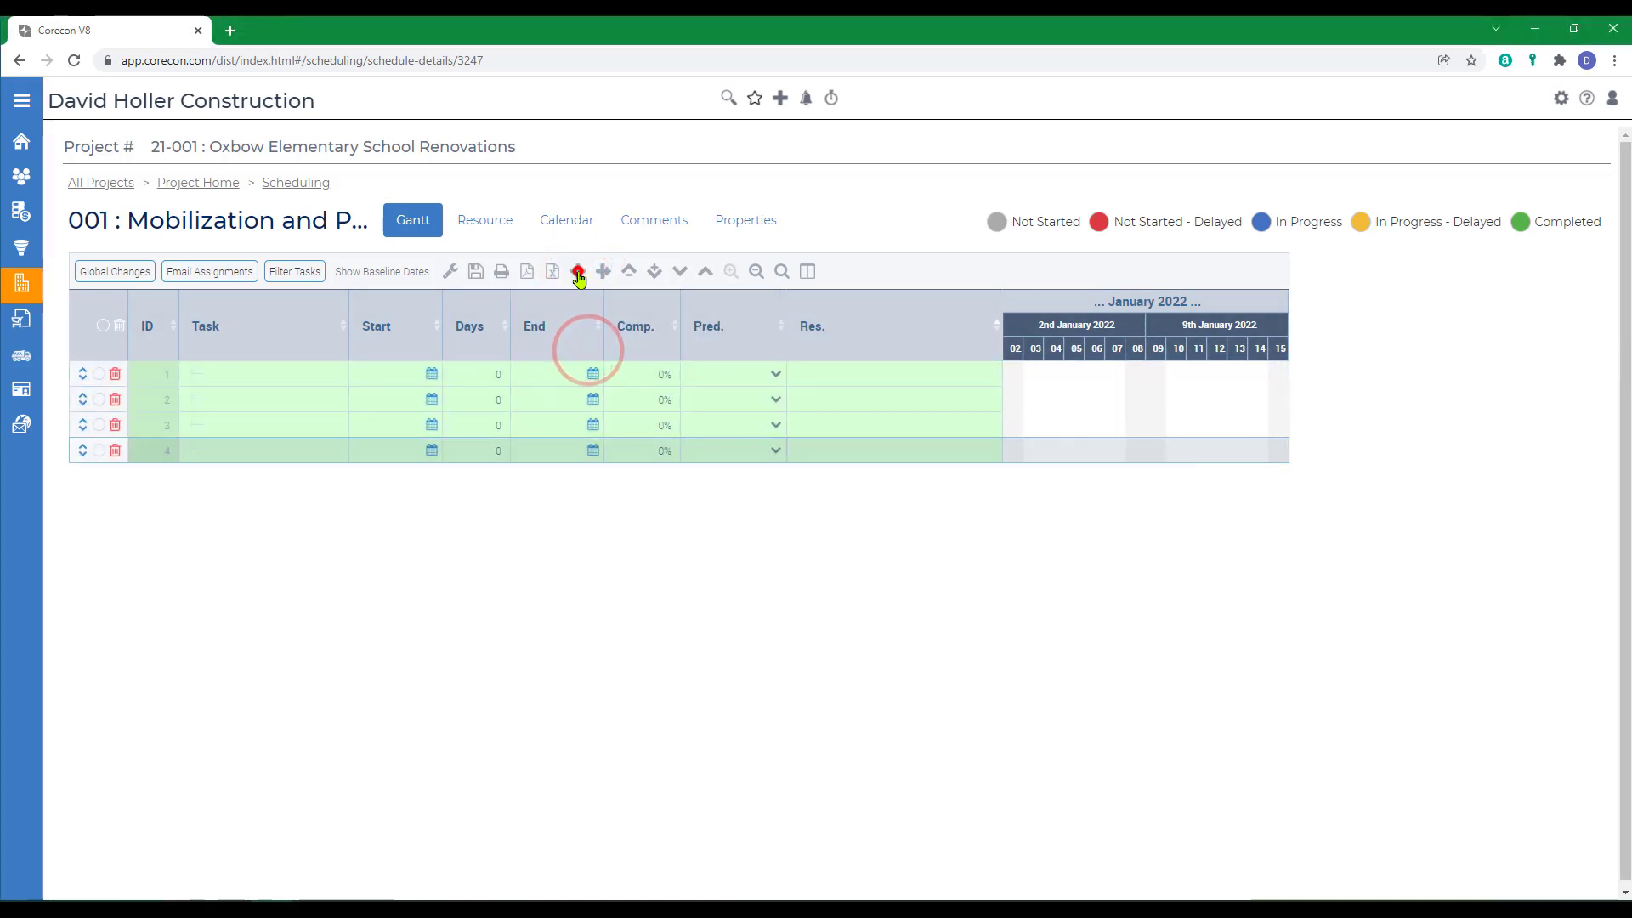
{"action": "left_click", "coordinate": [578, 272]}
{"action": "left_click", "coordinate": [578, 272]}
{"action": "triple_click", "coordinate": [578, 272]}
{"action": "mouse_move", "coordinate": [578, 273]}
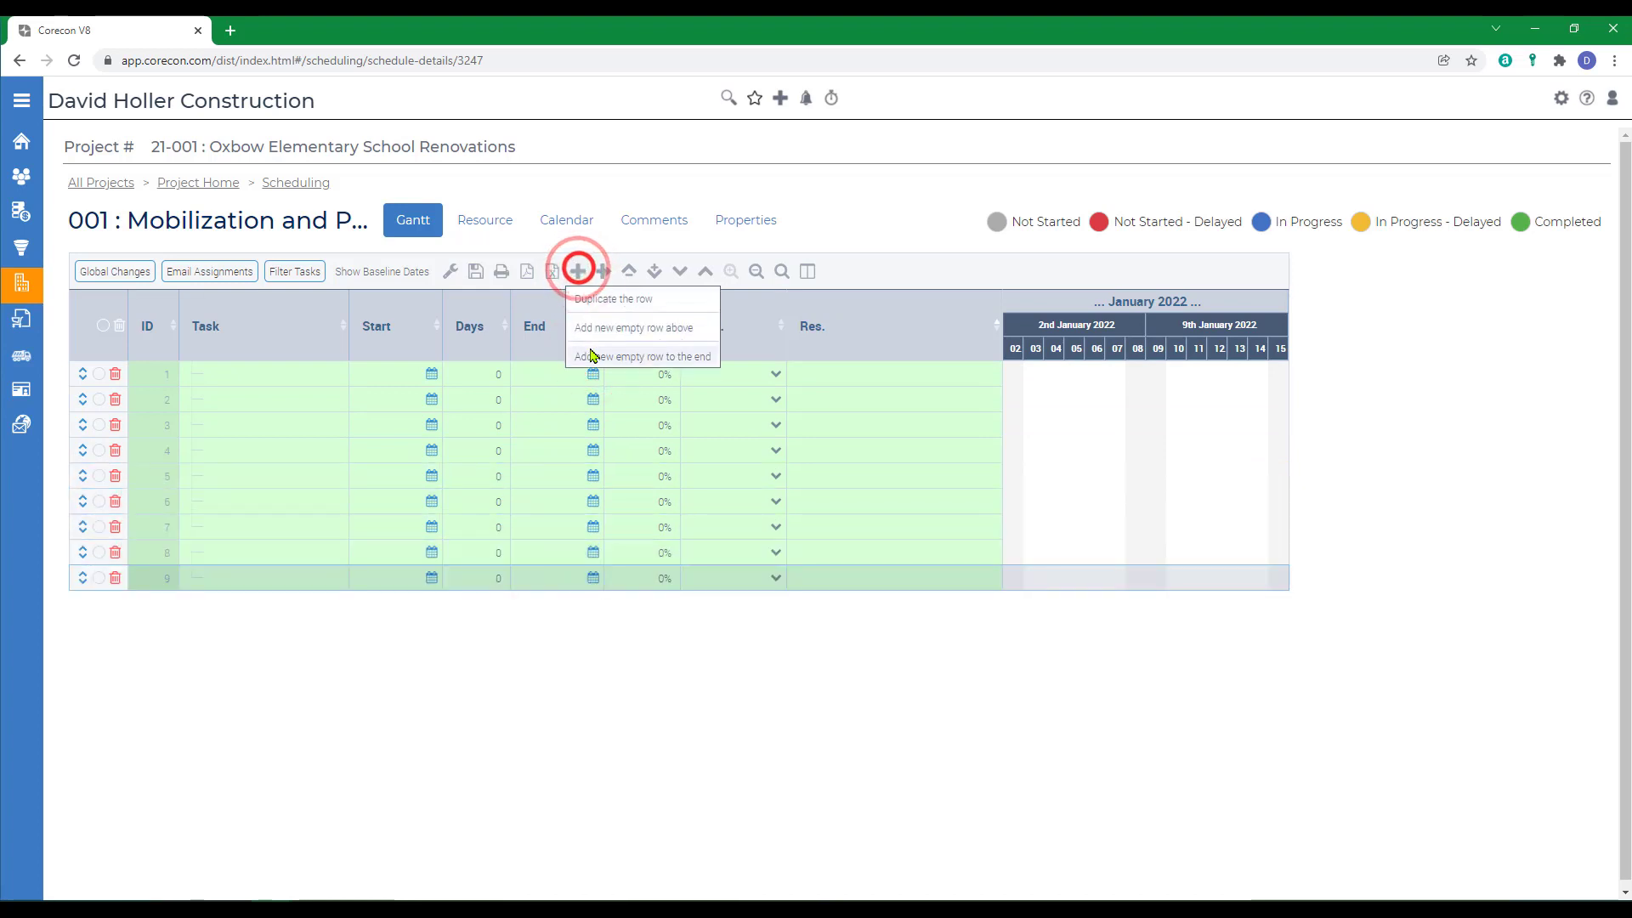
{"action": "left_click", "coordinate": [593, 354]}
Name the first four tasks Site Work, Clearing and Grubbing, Rough Grading and Dig Footings
{"action": "left_click", "coordinate": [283, 382]}
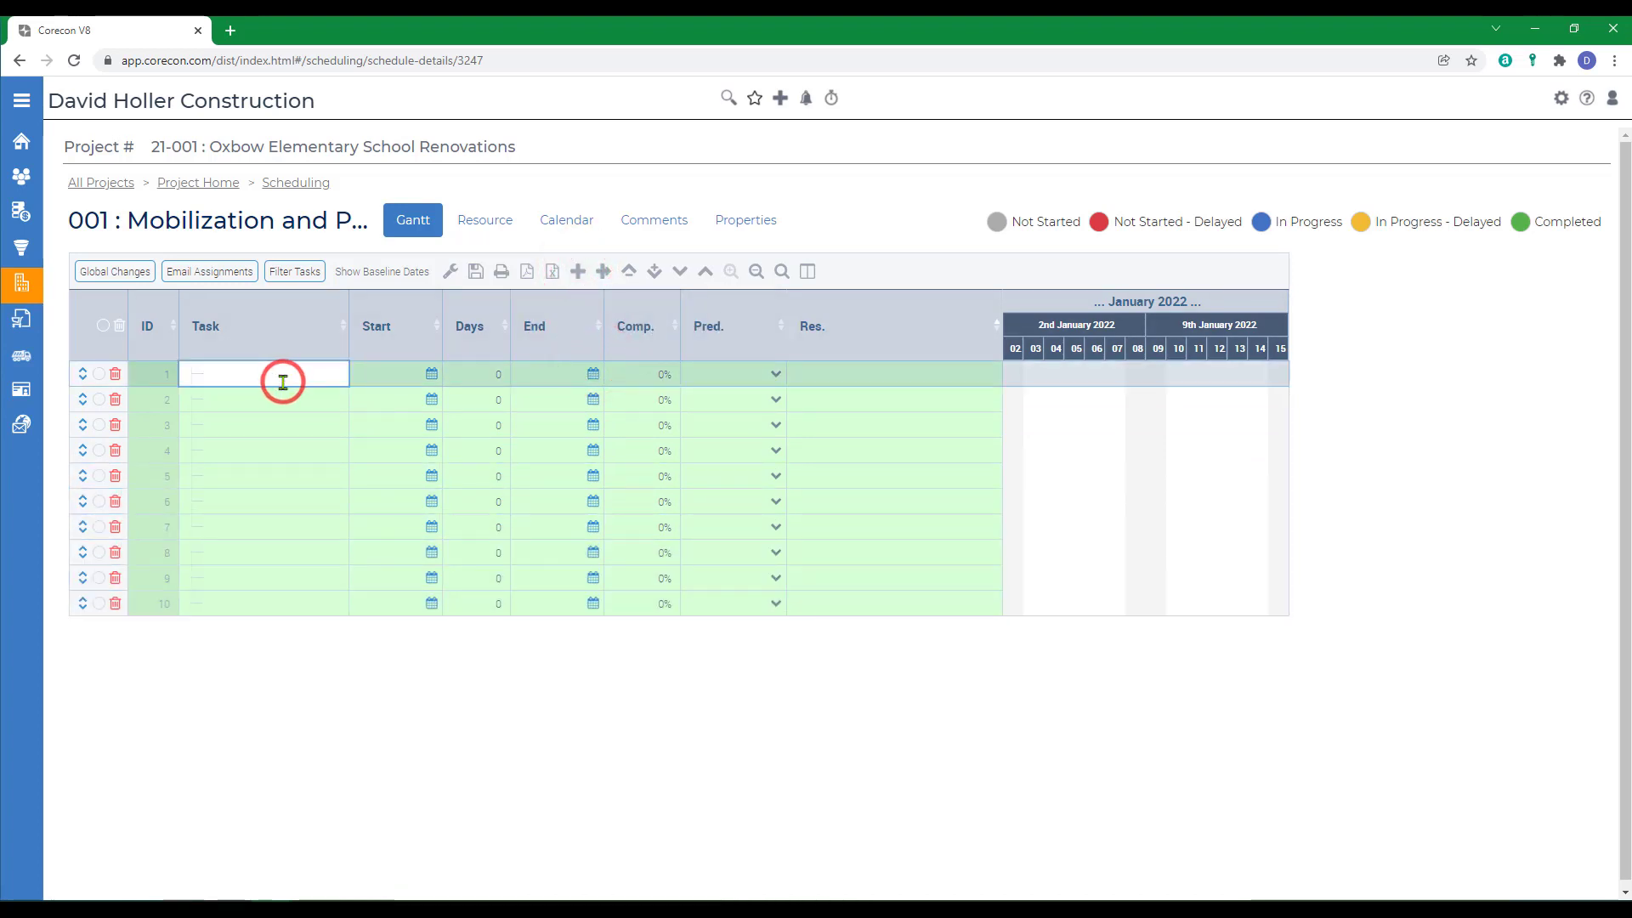
{"action": "left_click", "coordinate": [265, 375]}
{"action": "type", "text": "Site"}
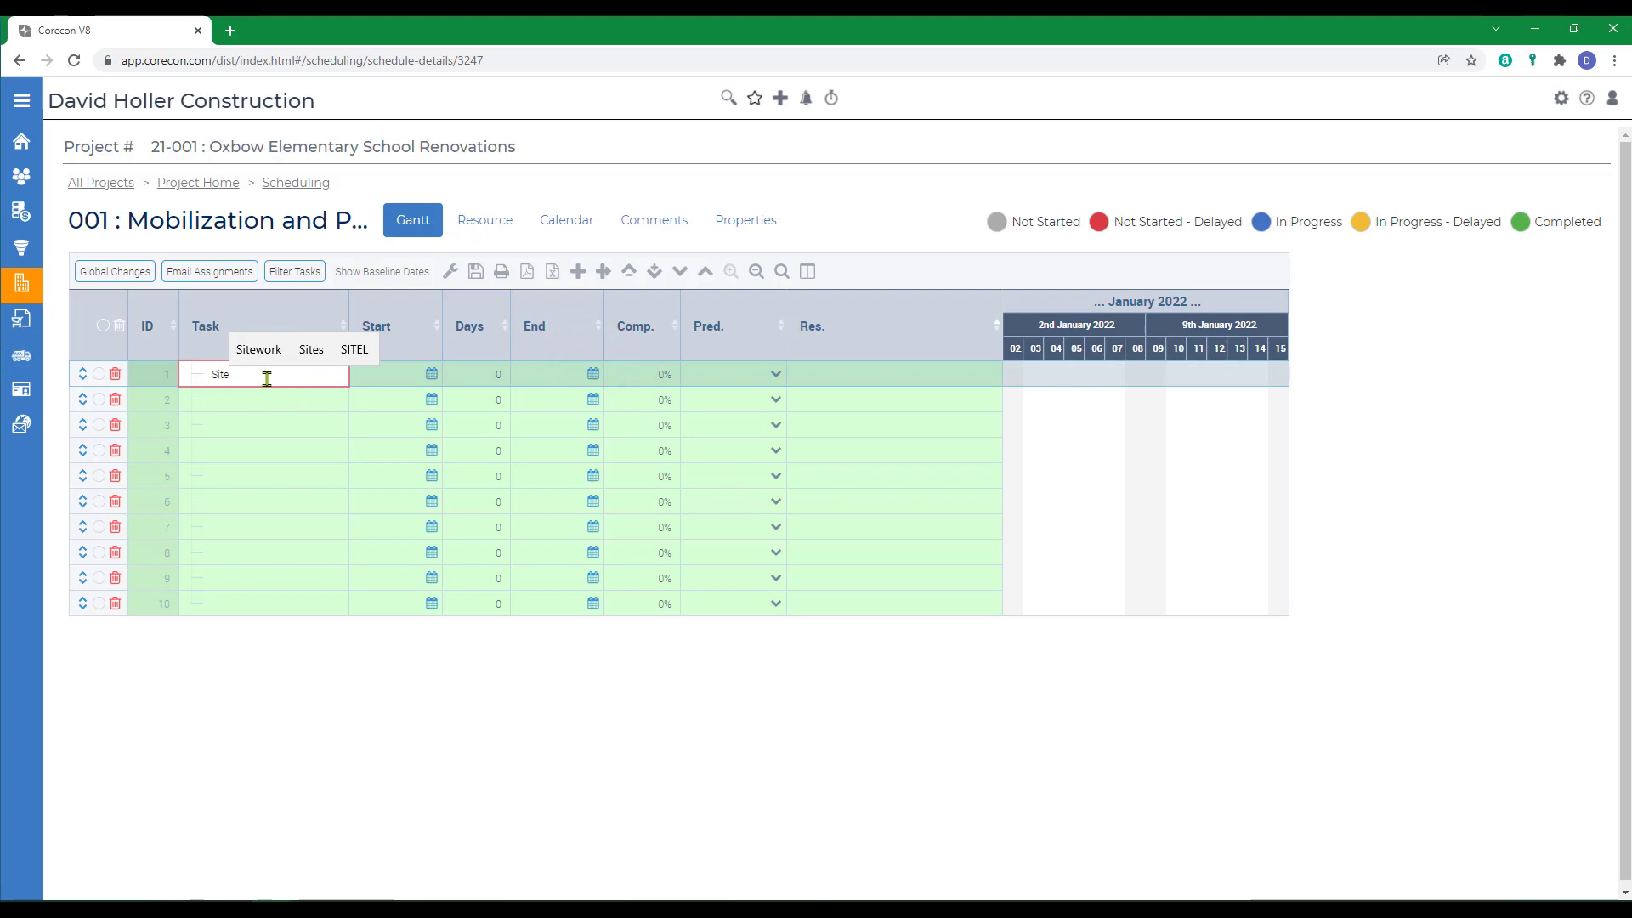
{"action": "type", "text": " Work"}
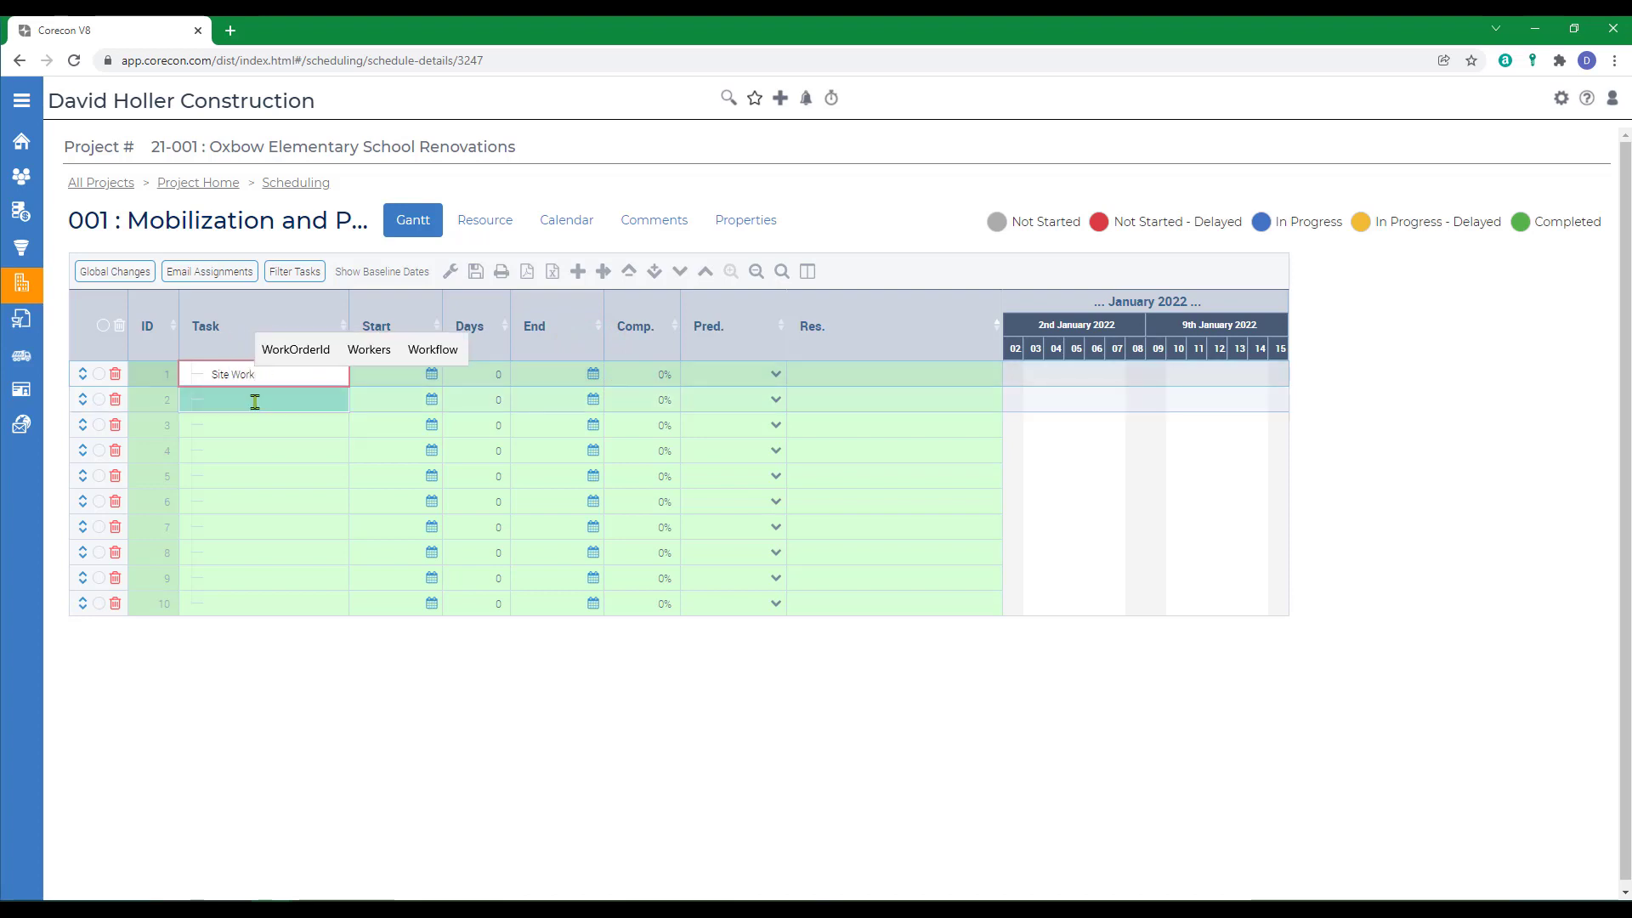
{"action": "left_click", "coordinate": [253, 401]}
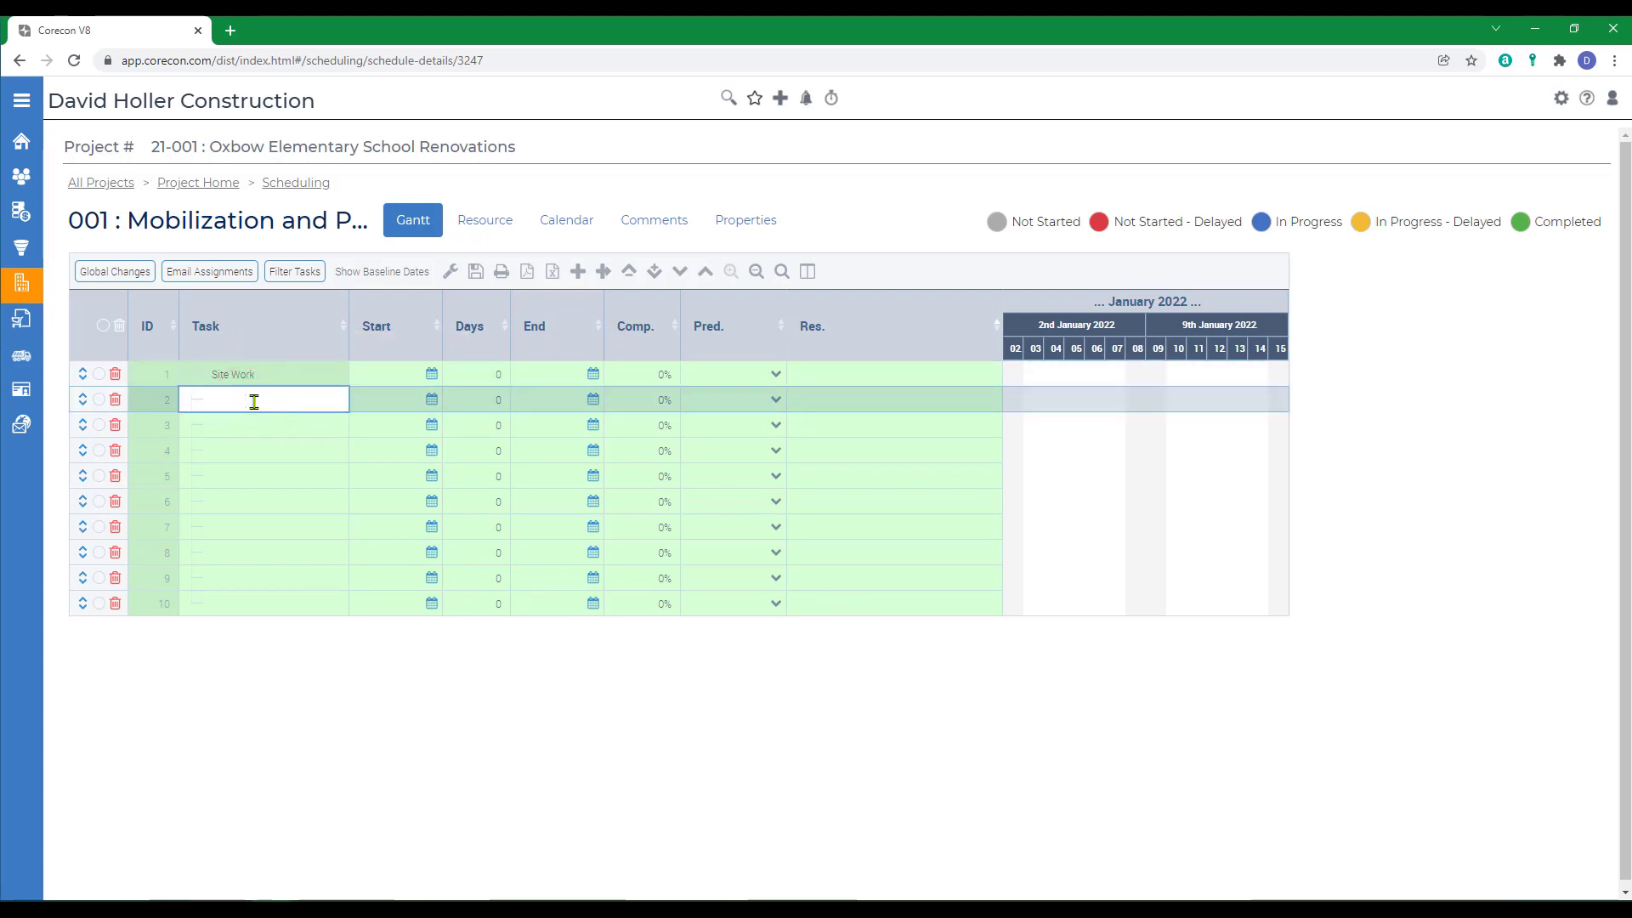
{"action": "type", "text": "Clearing and Grubbing"}
{"action": "left_click", "coordinate": [234, 423]}
{"action": "type", "text": "Rough Gradin"}
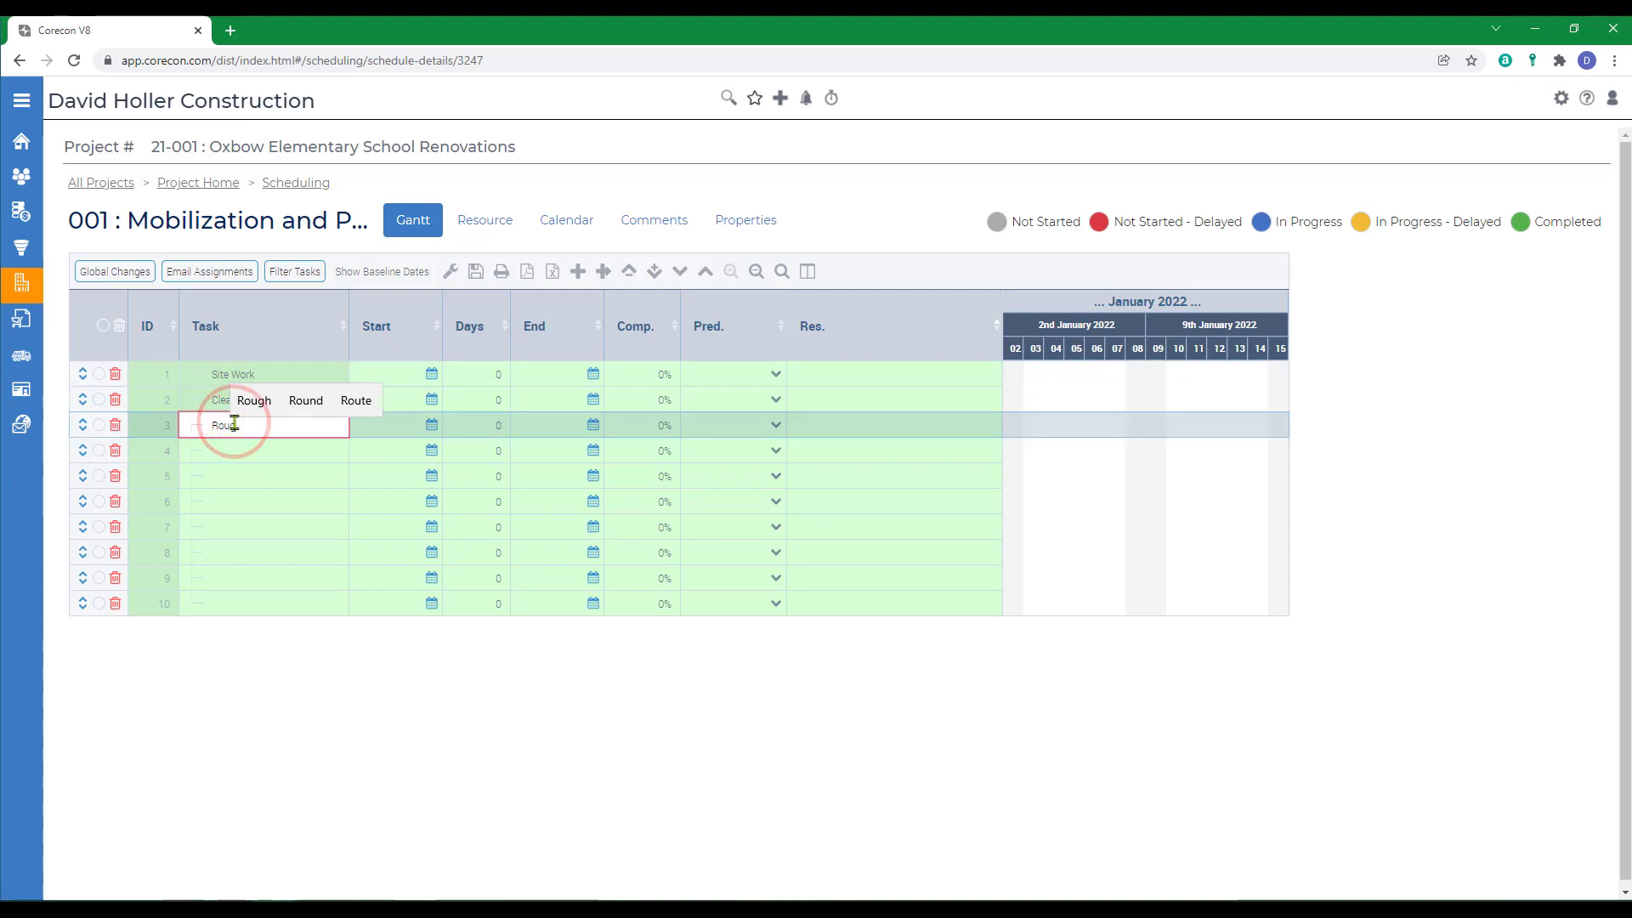
{"action": "type", "text": "g"}
{"action": "left_click", "coordinate": [234, 450]}
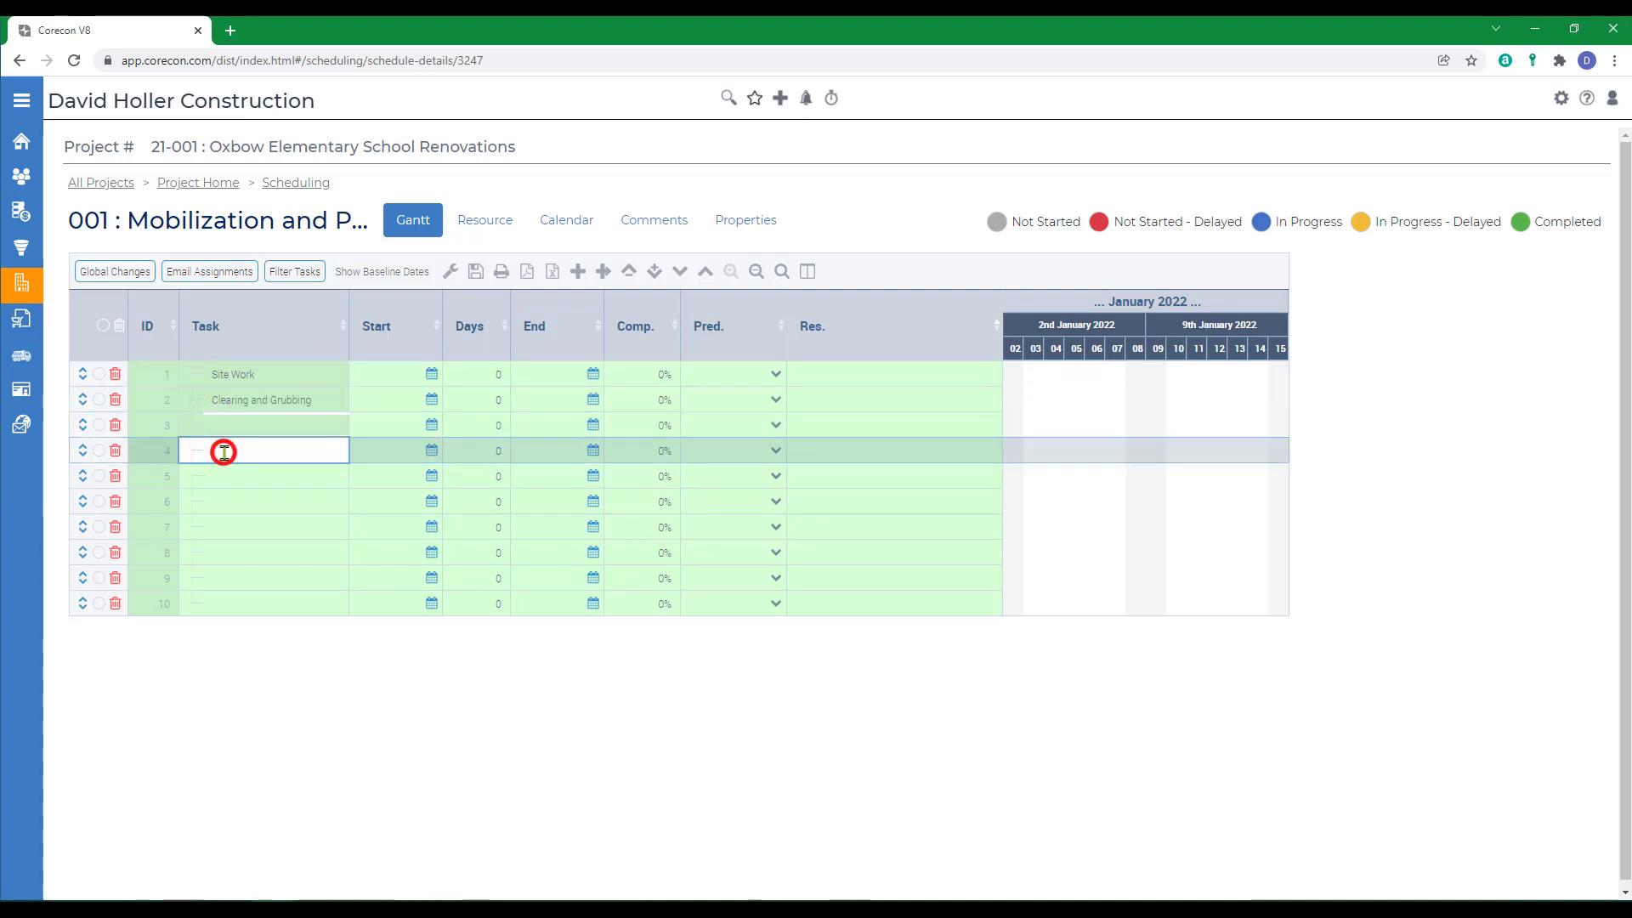
{"action": "type", "text": "Dig Footings"}
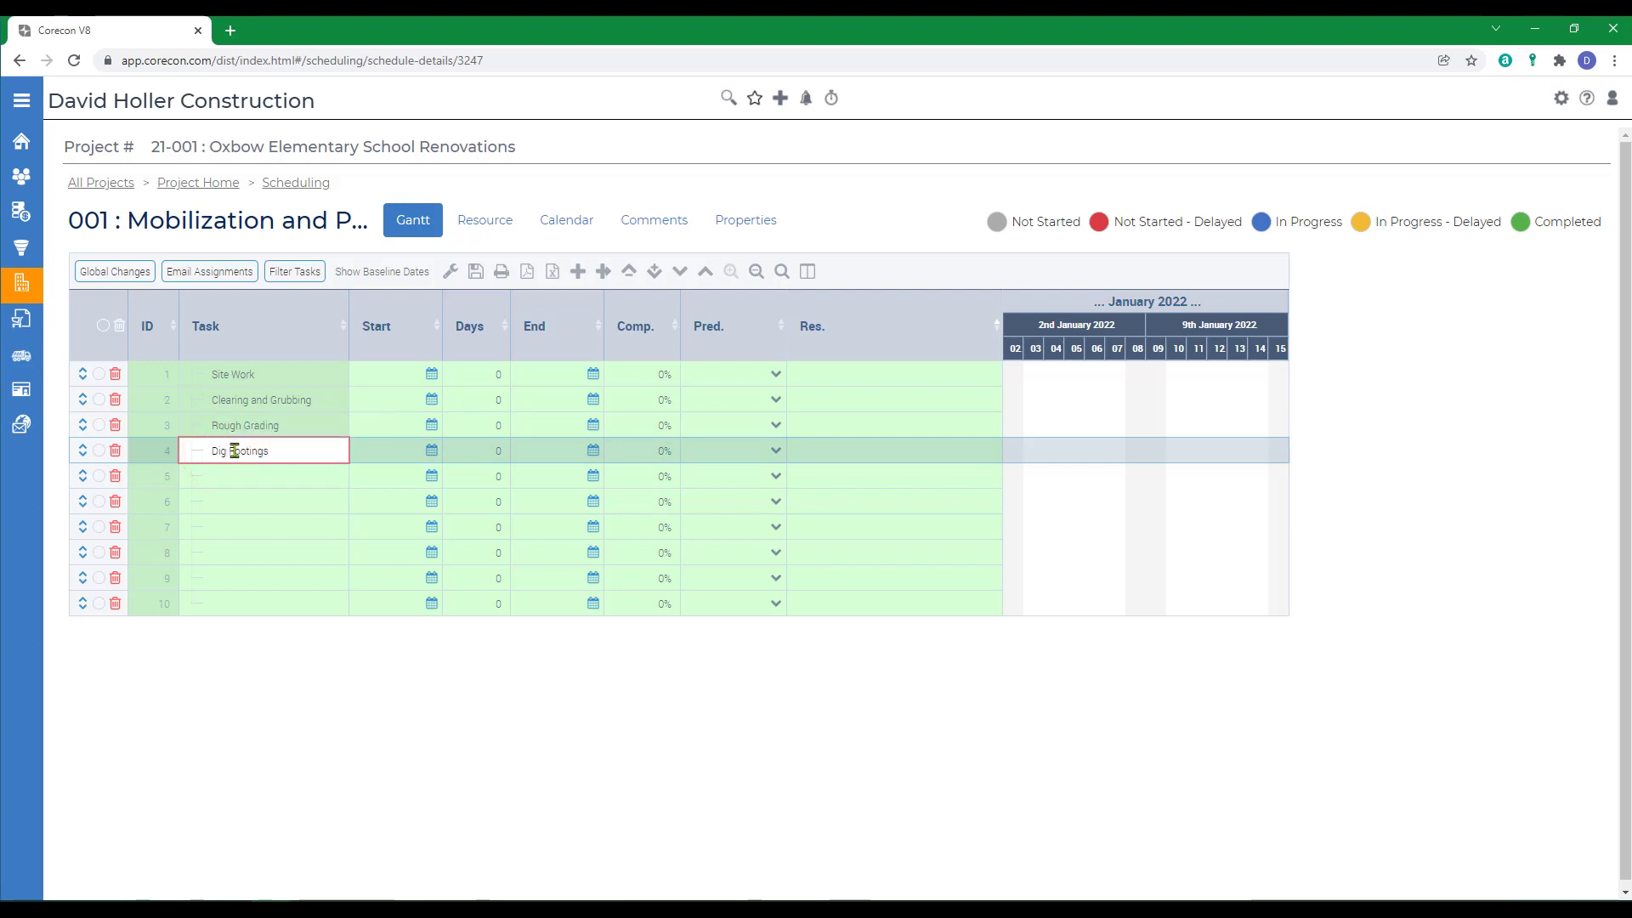
Name tasks 5 to 7 Concrete, Staking, and Form and Pour Footings
{"action": "left_click", "coordinate": [272, 475]}
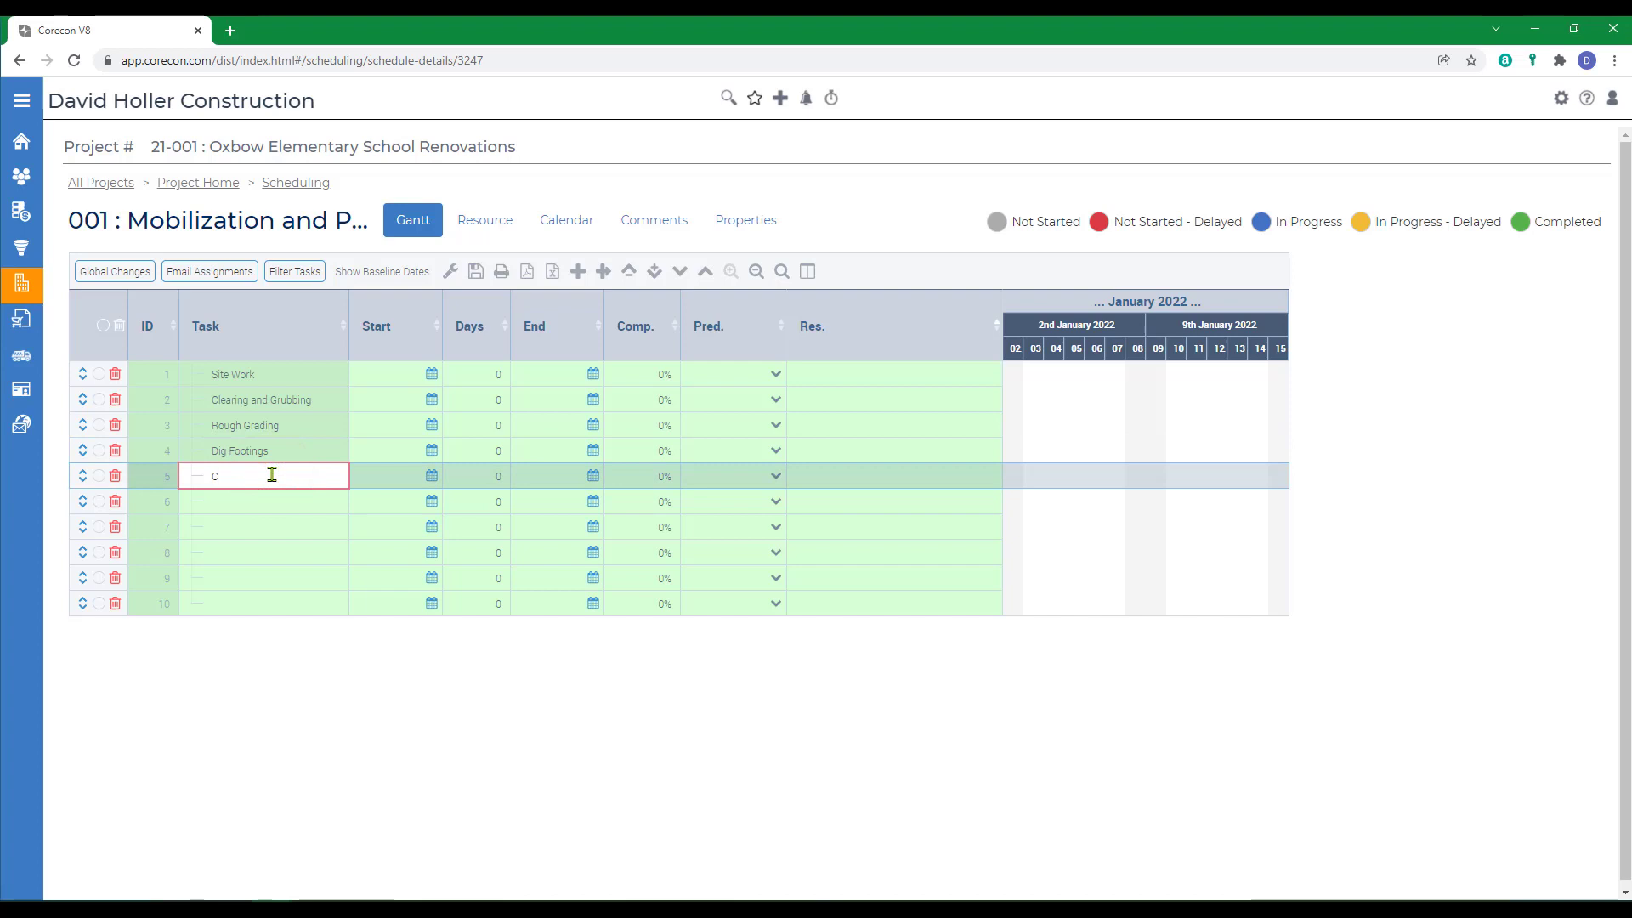
{"action": "type", "text": "on"}
{"action": "left_click", "coordinate": [247, 500]}
{"action": "type", "text": "Staking"}
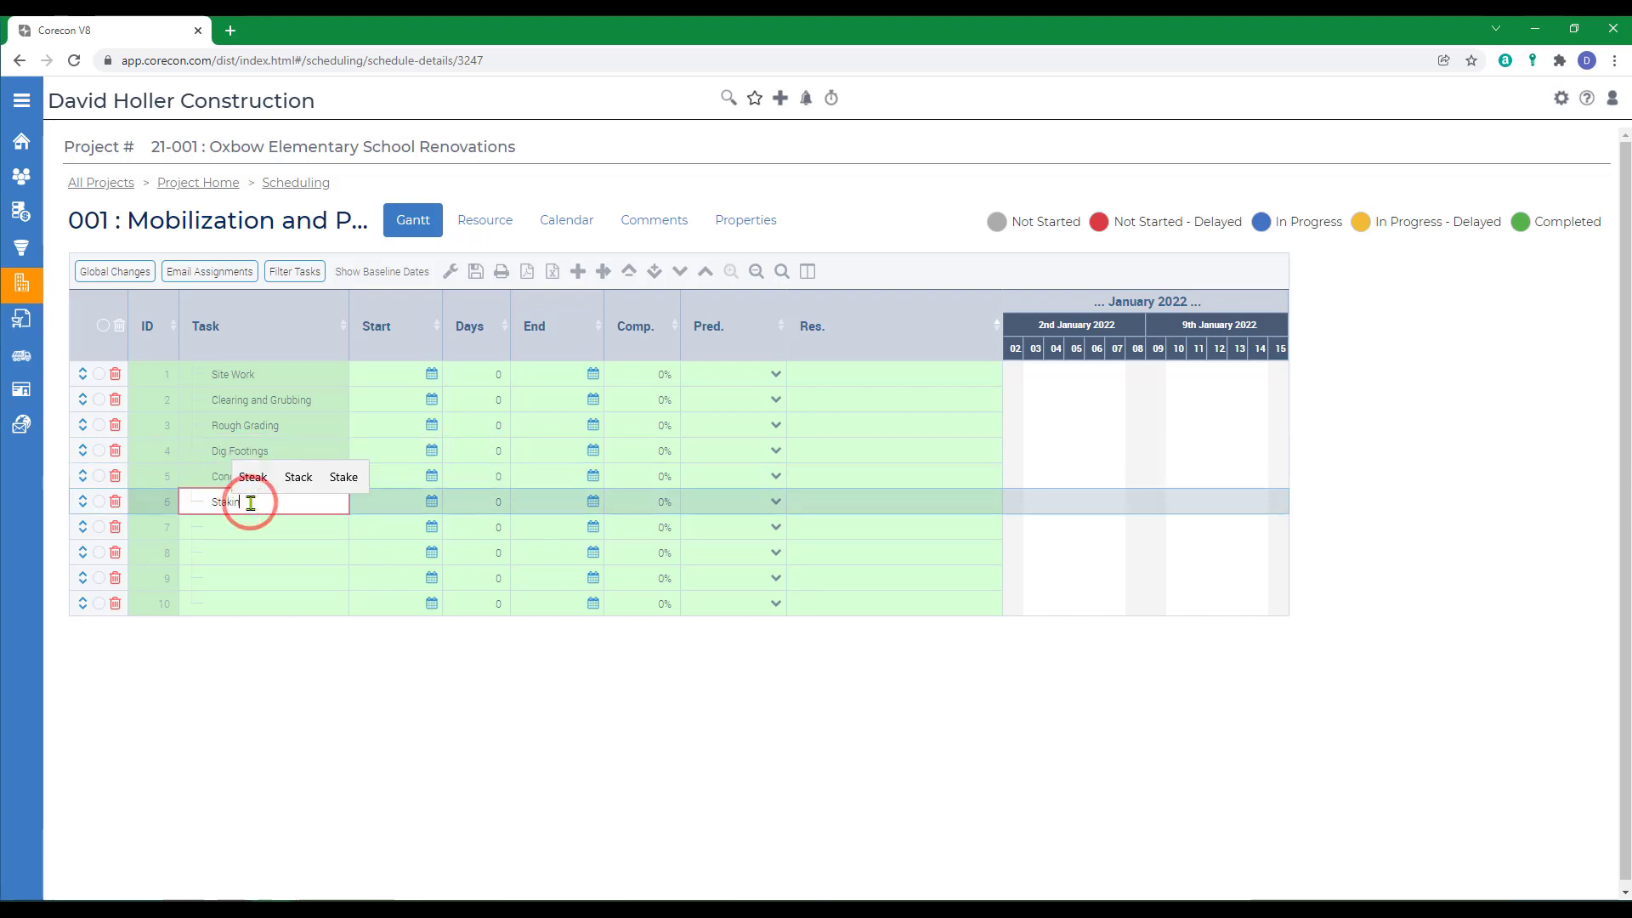
{"action": "left_click", "coordinate": [231, 525]}
{"action": "type", "text": "Form and Pour Fo"}
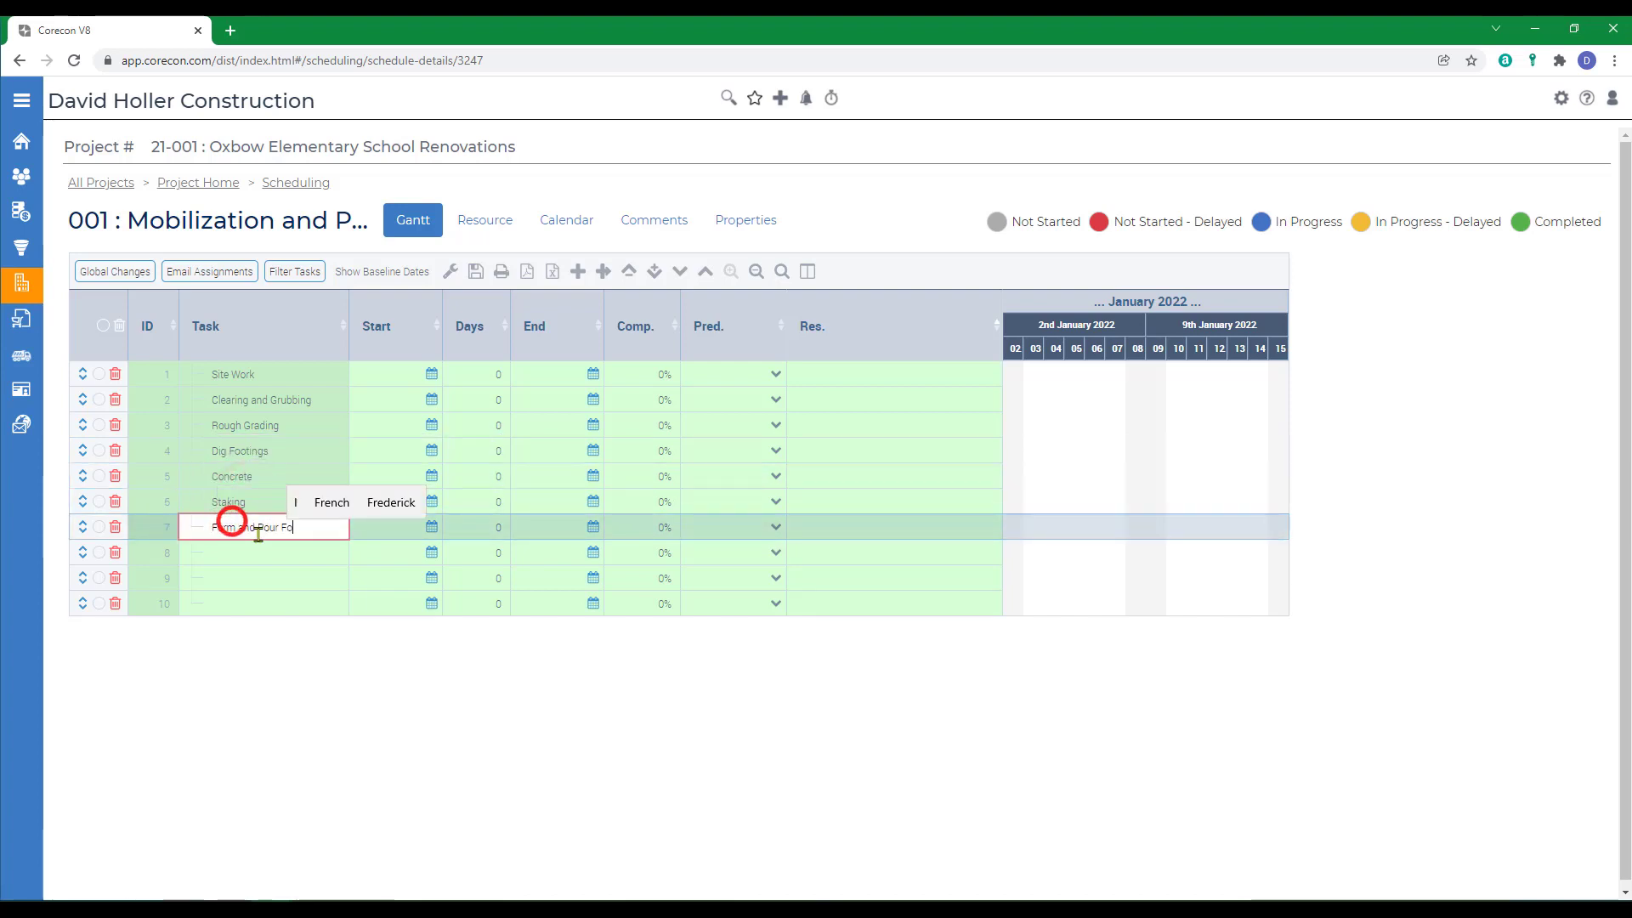
{"action": "type", "text": "otings"}
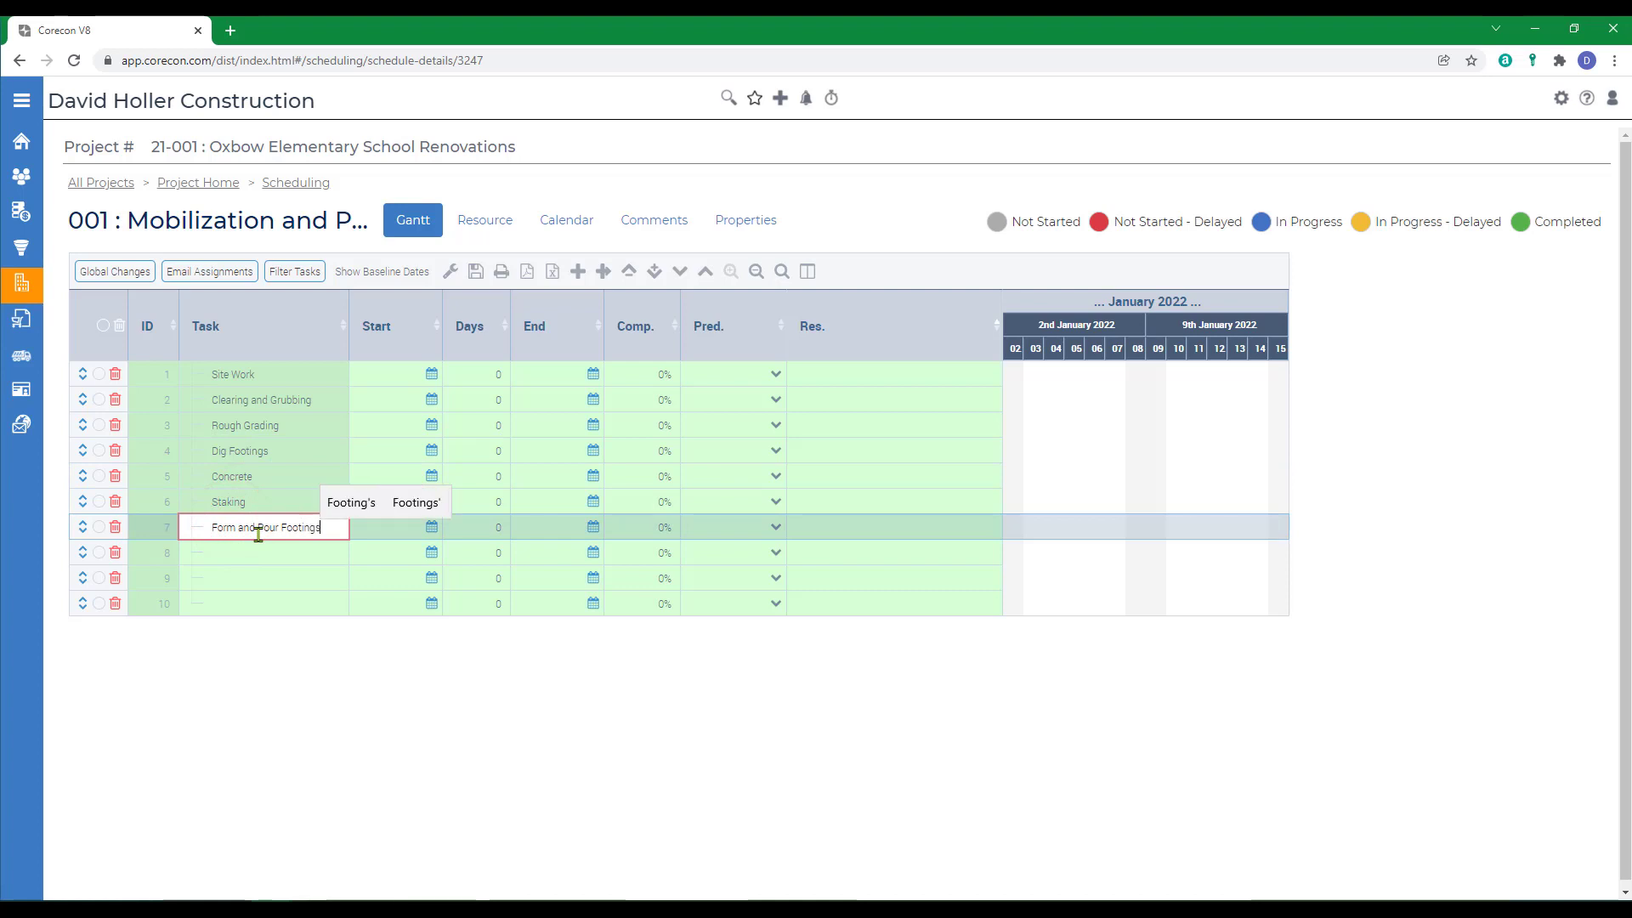
Name task 8 Form and Pour Flatwork and task 9 Teardown Forms
{"action": "left_click", "coordinate": [221, 550]}
{"action": "type", "text": "Form and Pour Flatwork"}
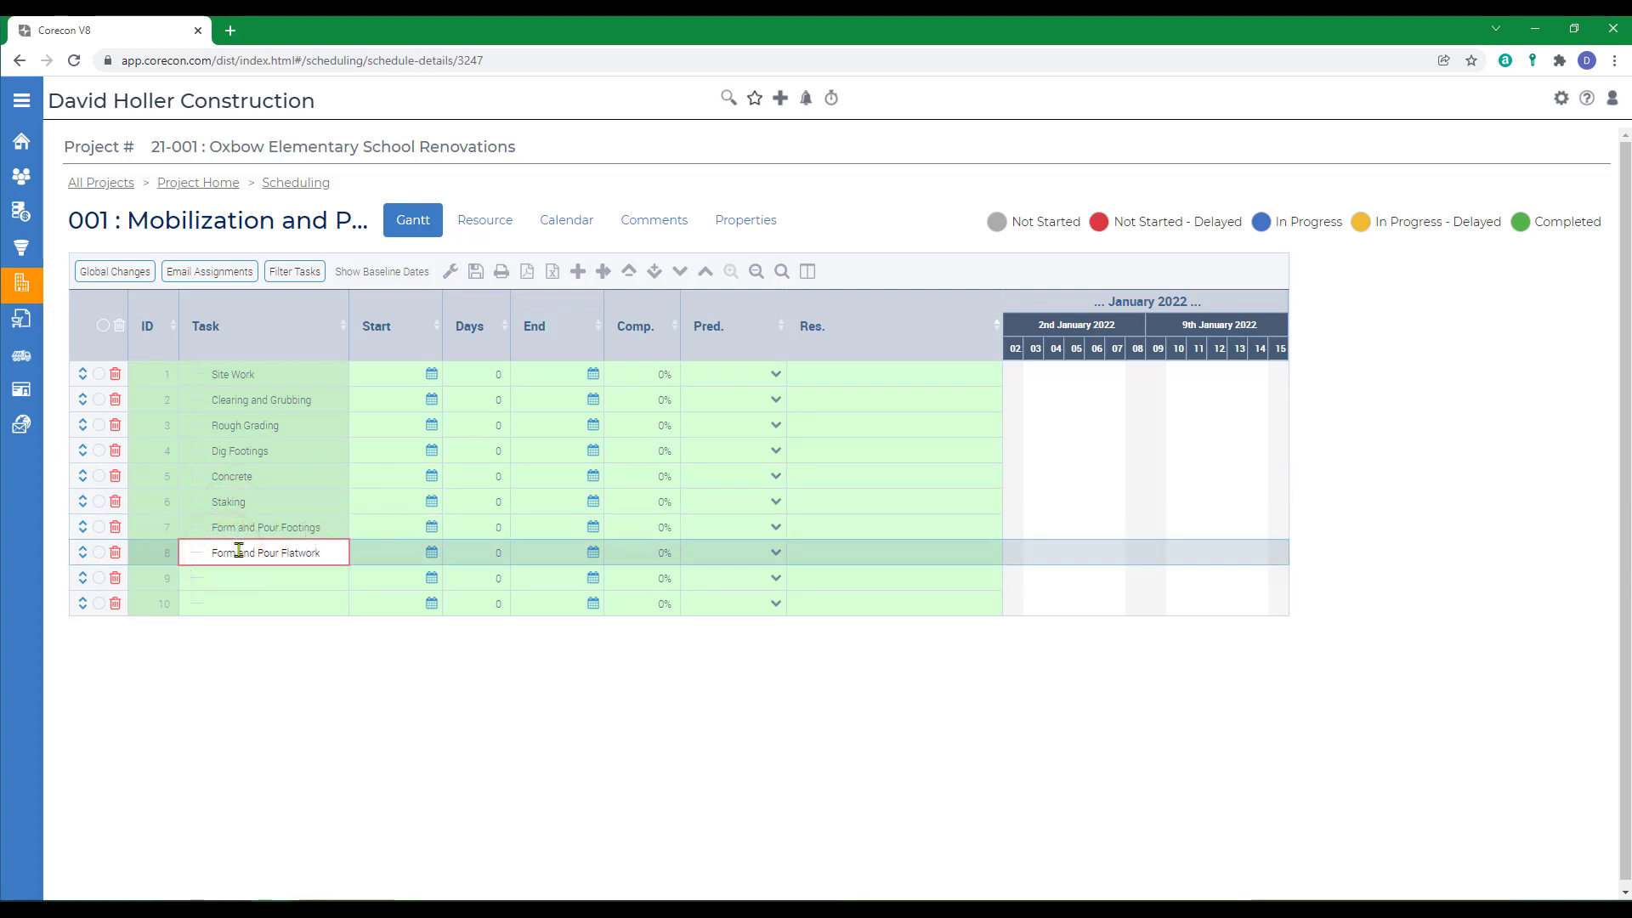
{"action": "left_click", "coordinate": [224, 577]}
{"action": "type", "text": "Teardown Form"}
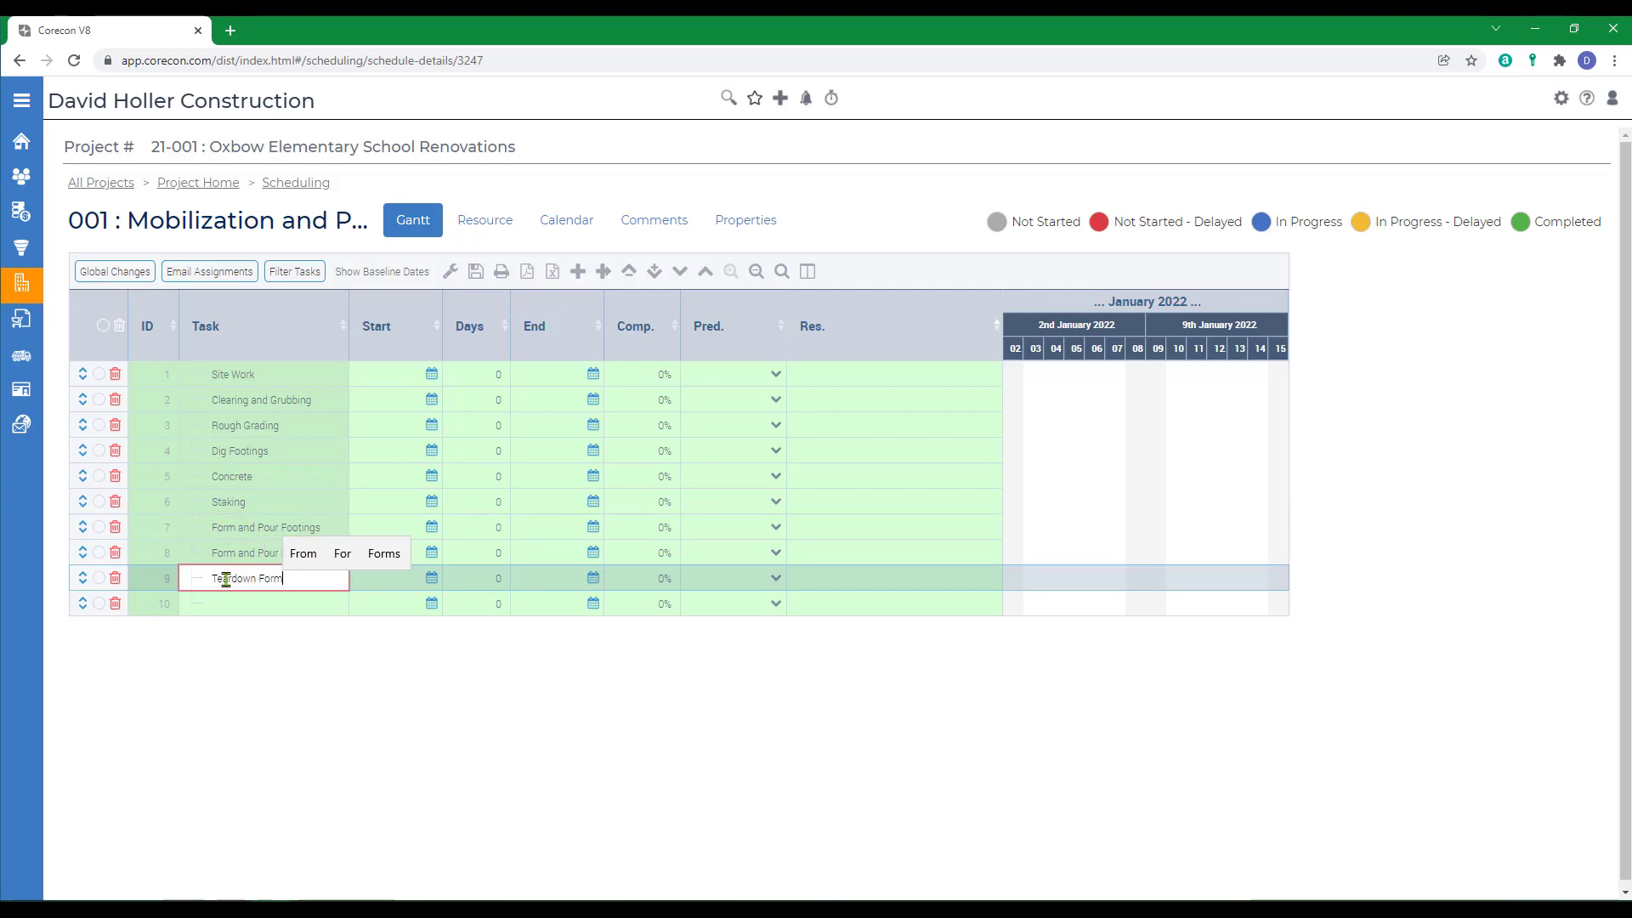
{"action": "type", "text": "a"}
{"action": "key", "text": "BackSpace"}
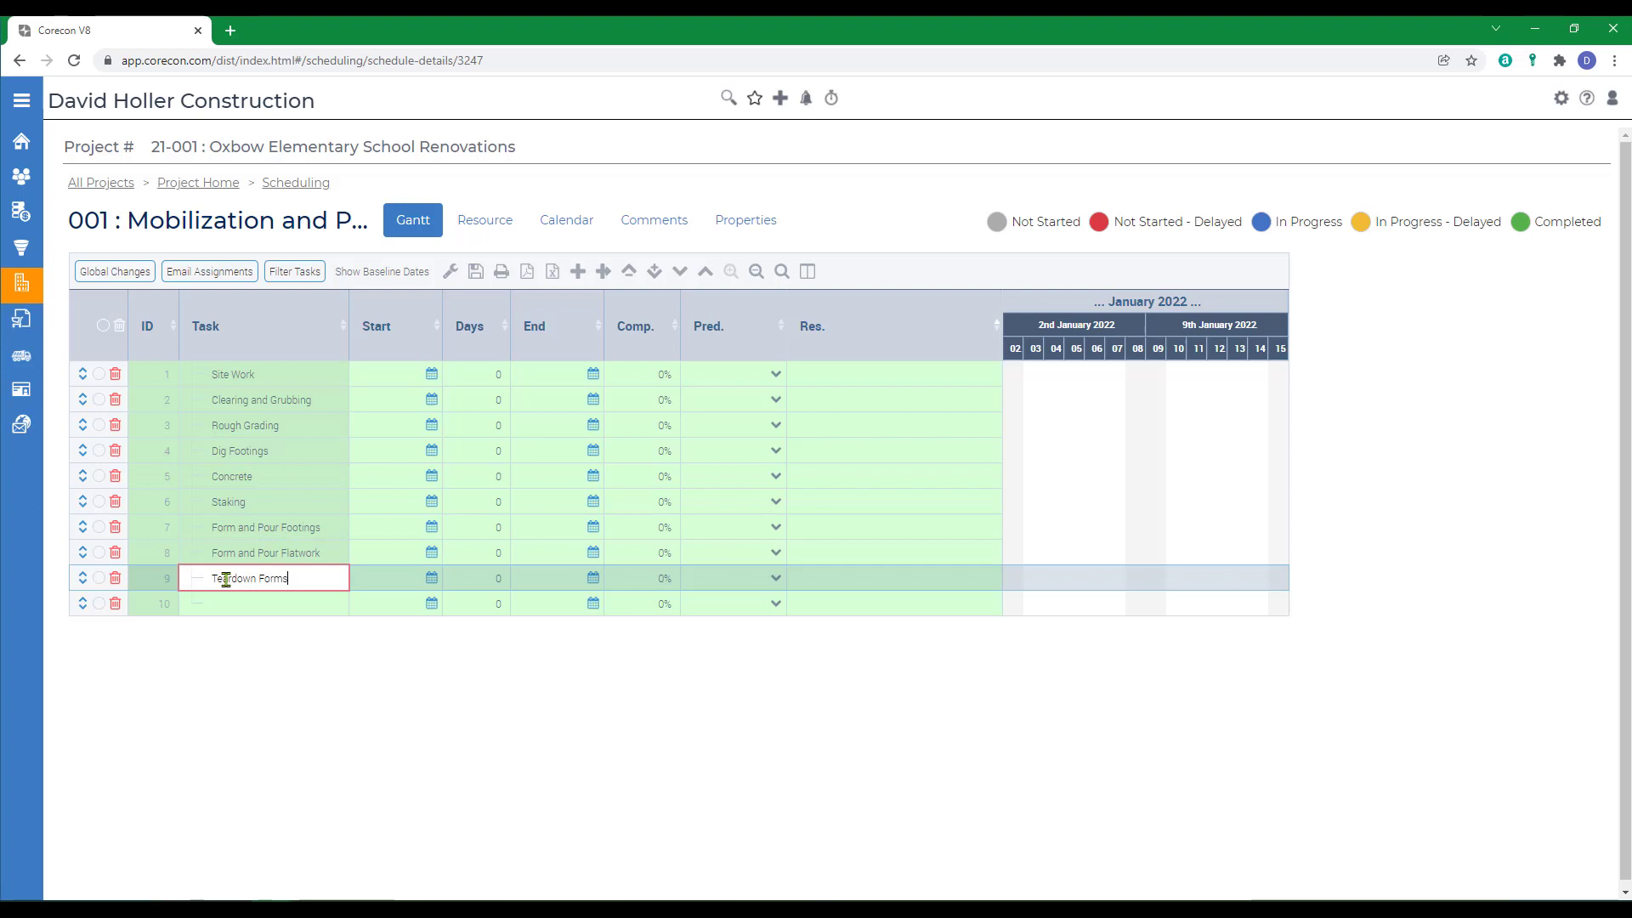
{"action": "left_click", "coordinate": [227, 603]}
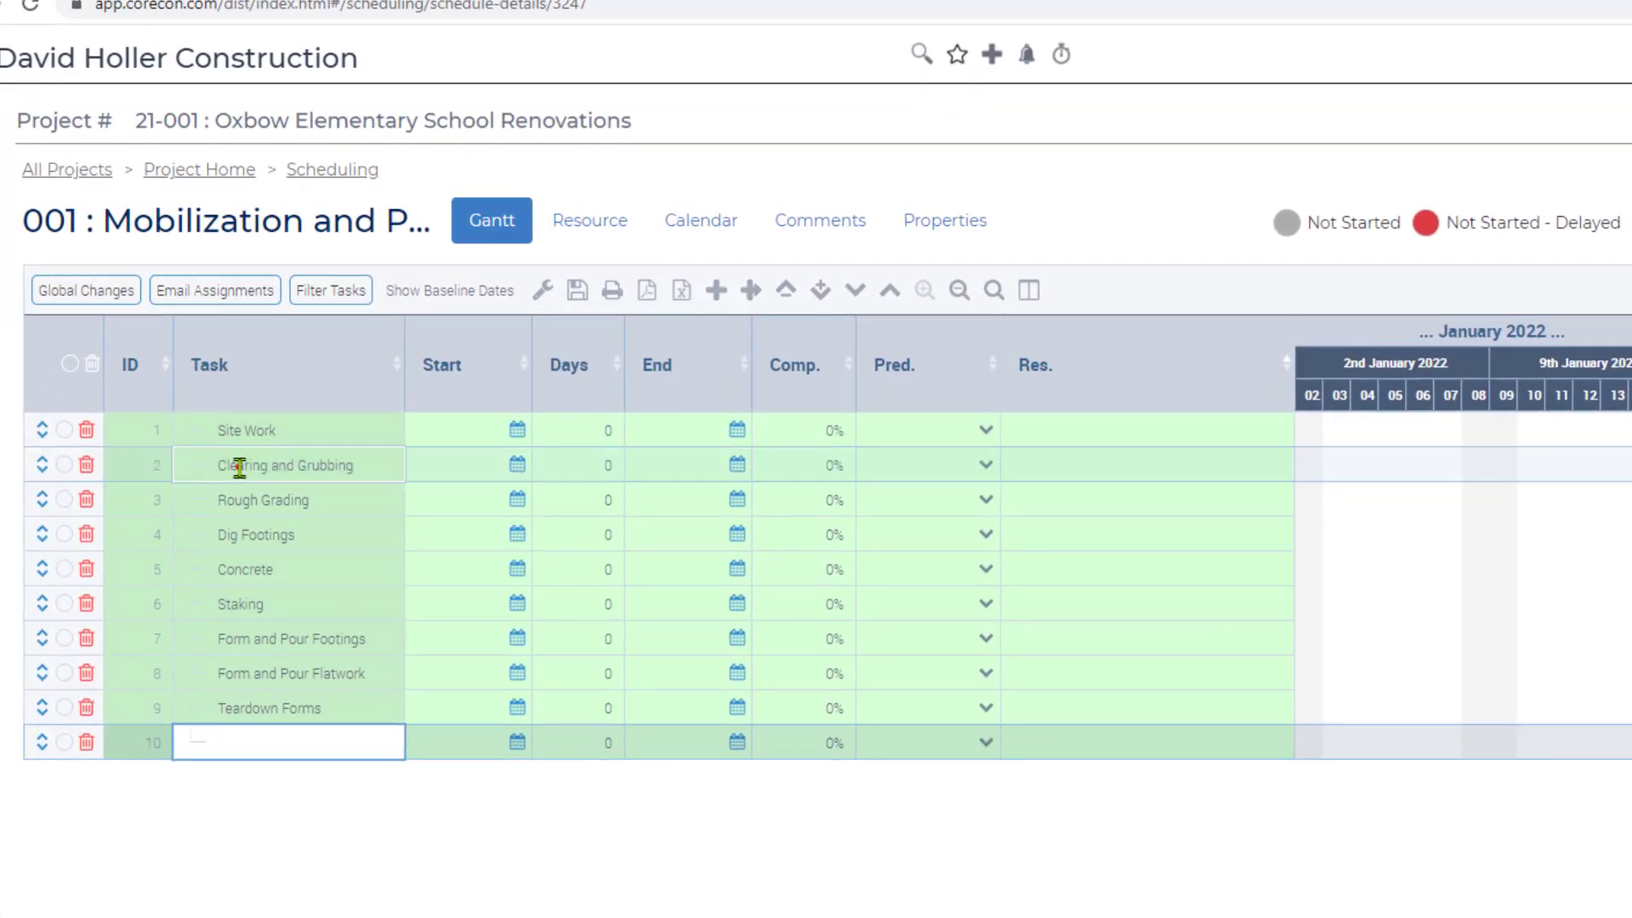
Indent Clearing and Grubbing, Rough Grading and Dig Footings as child tasks of Site Work
{"action": "left_click", "coordinate": [240, 465]}
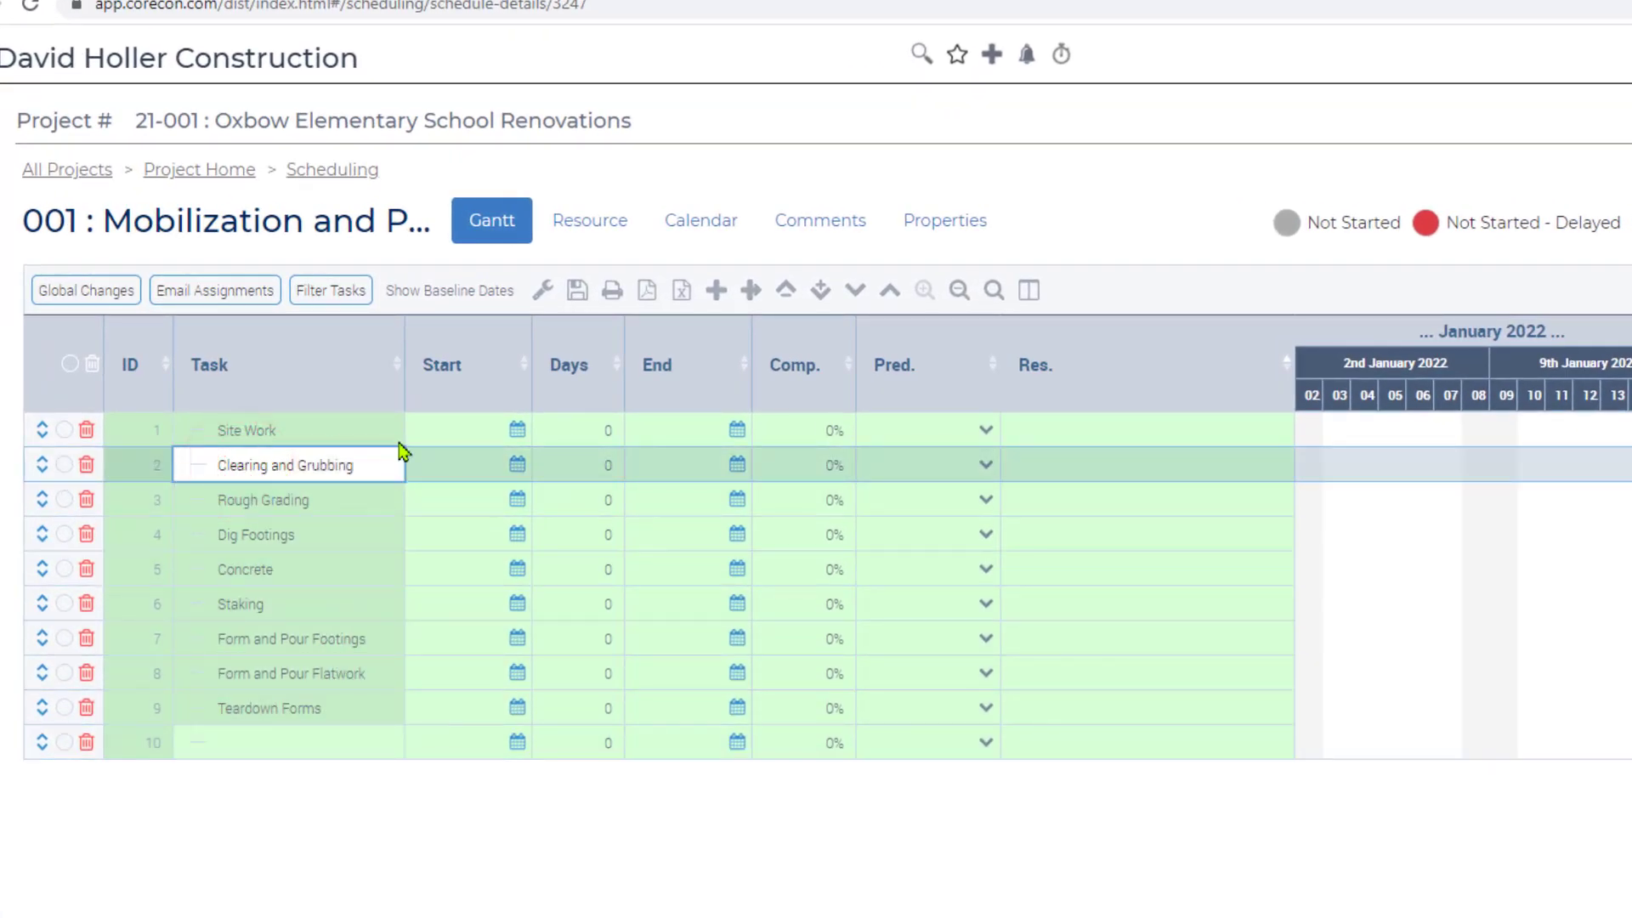
{"action": "left_click", "coordinate": [820, 289]}
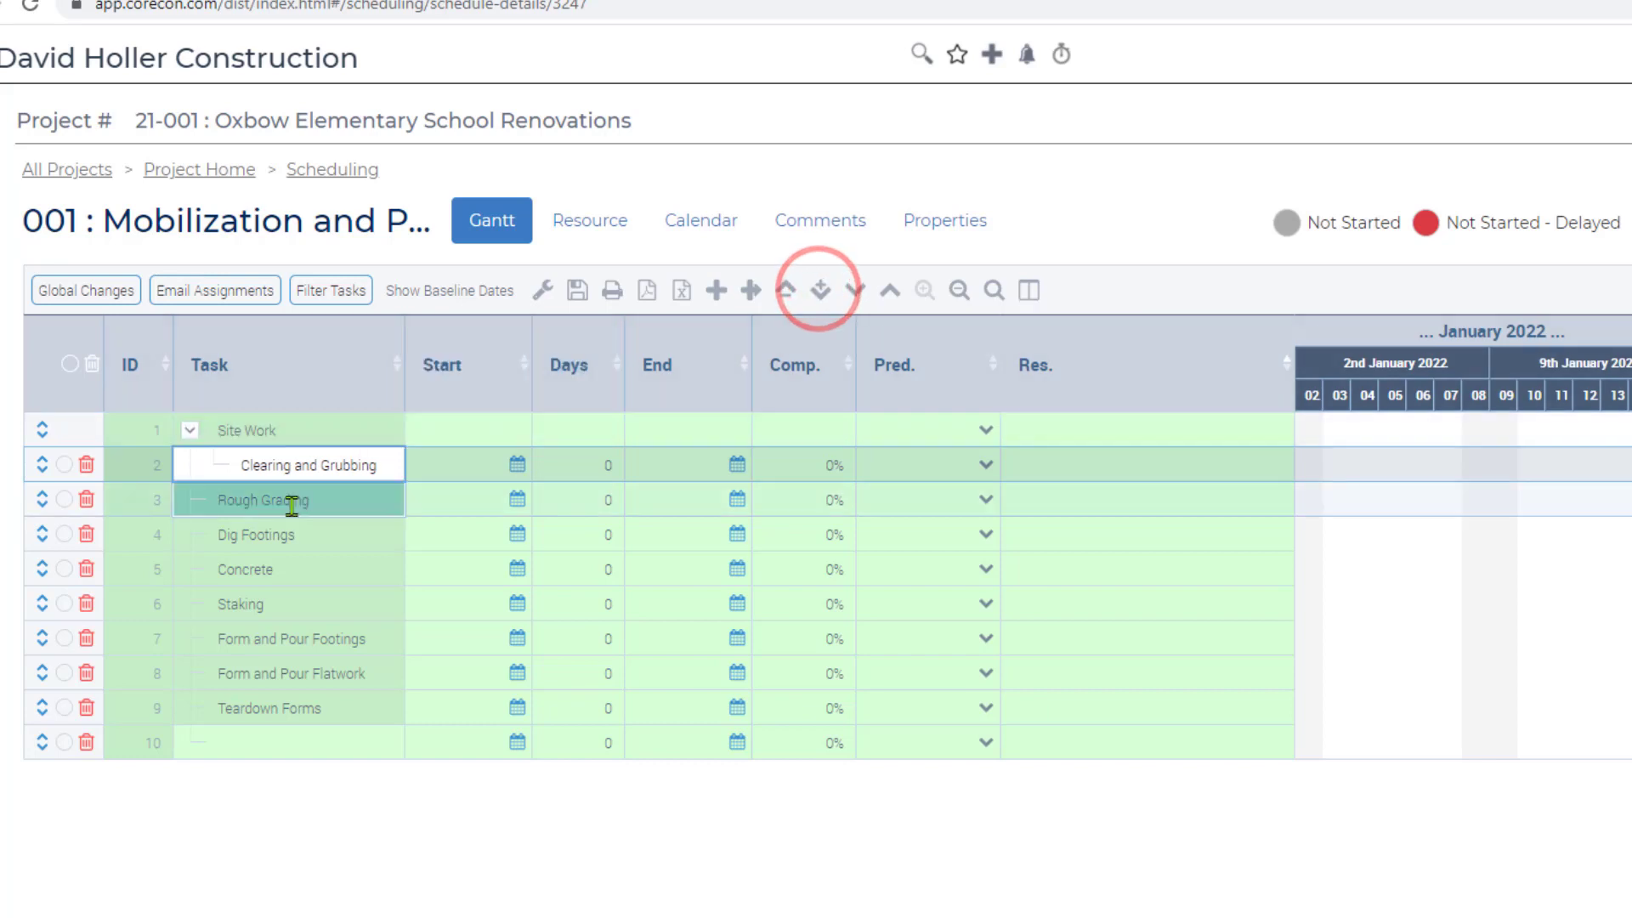
{"action": "left_click", "coordinate": [242, 502]}
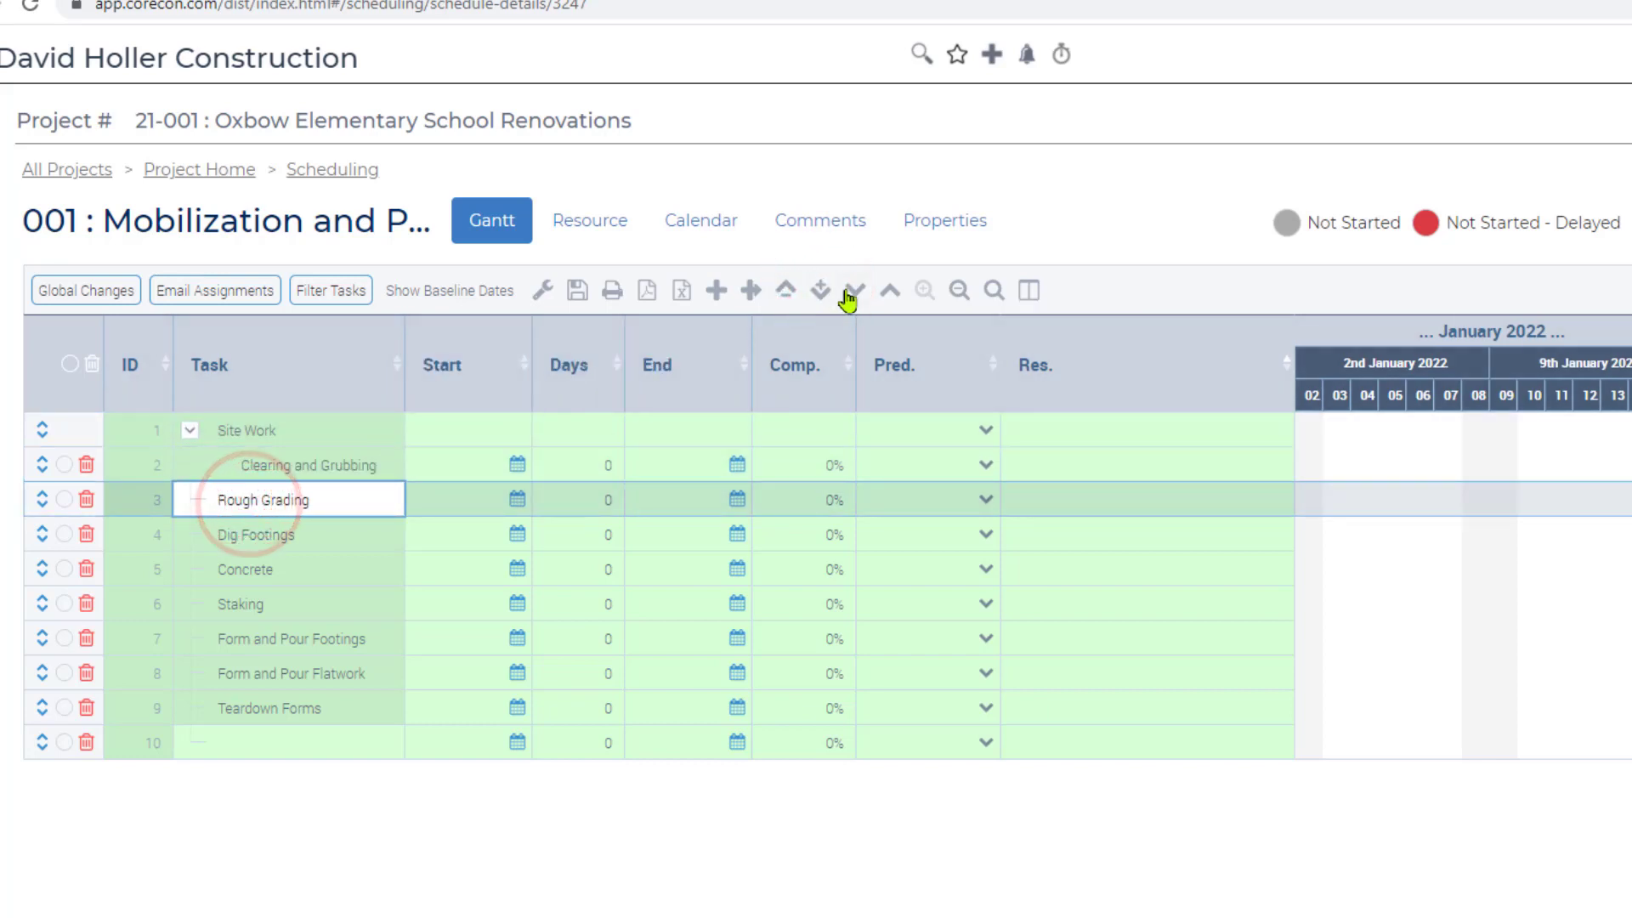
{"action": "left_click", "coordinate": [331, 535]}
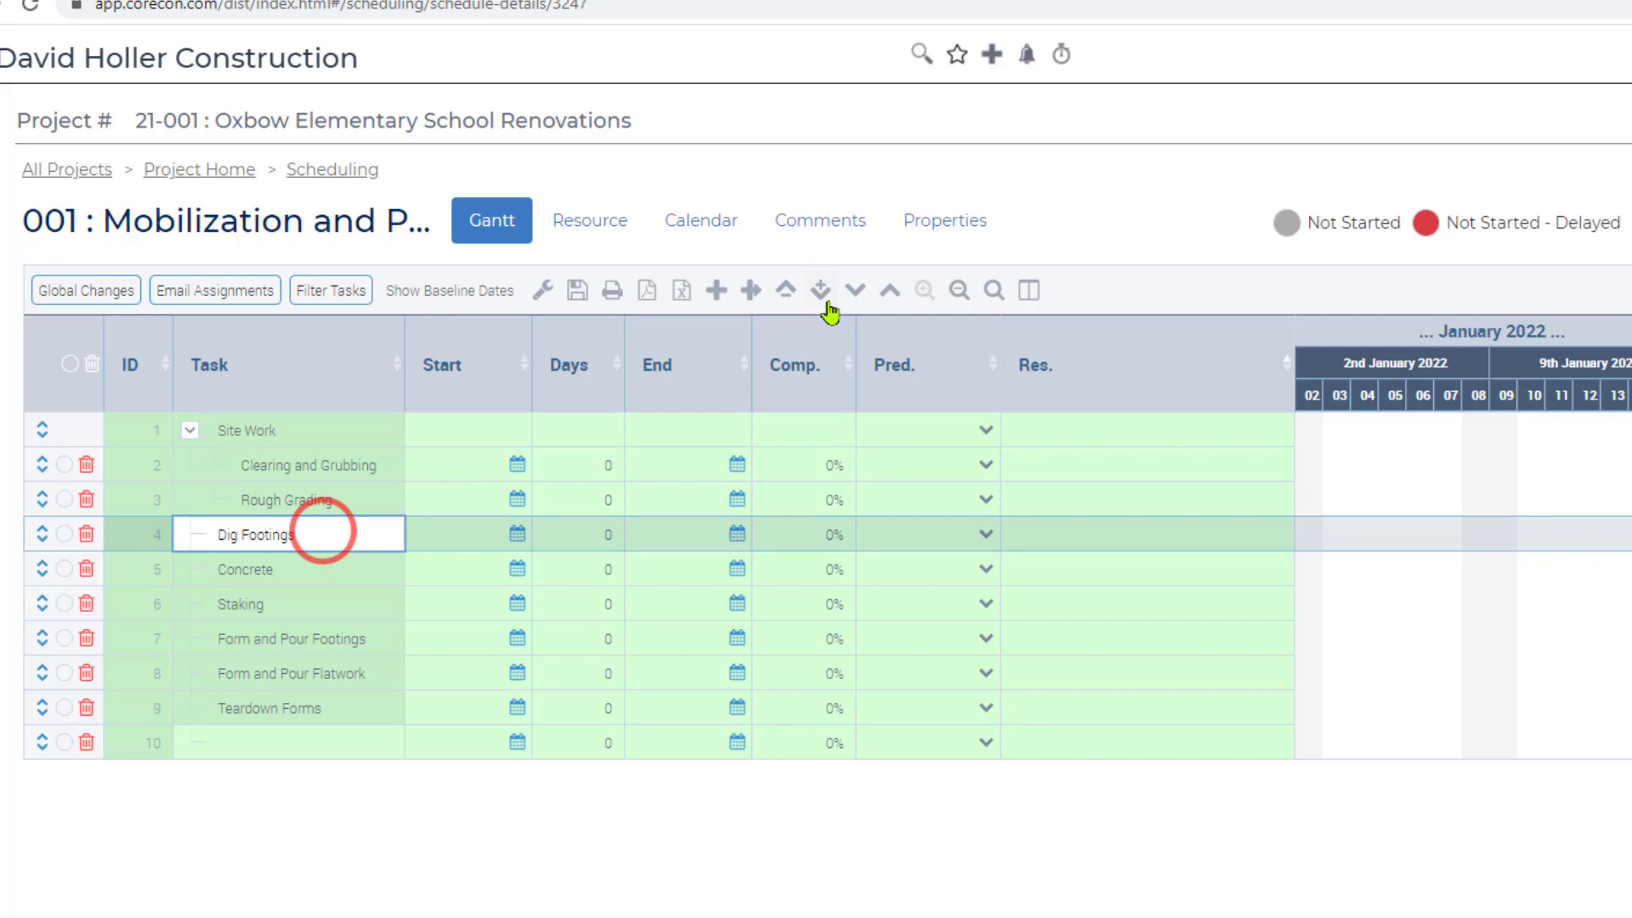
{"action": "left_click", "coordinate": [821, 289]}
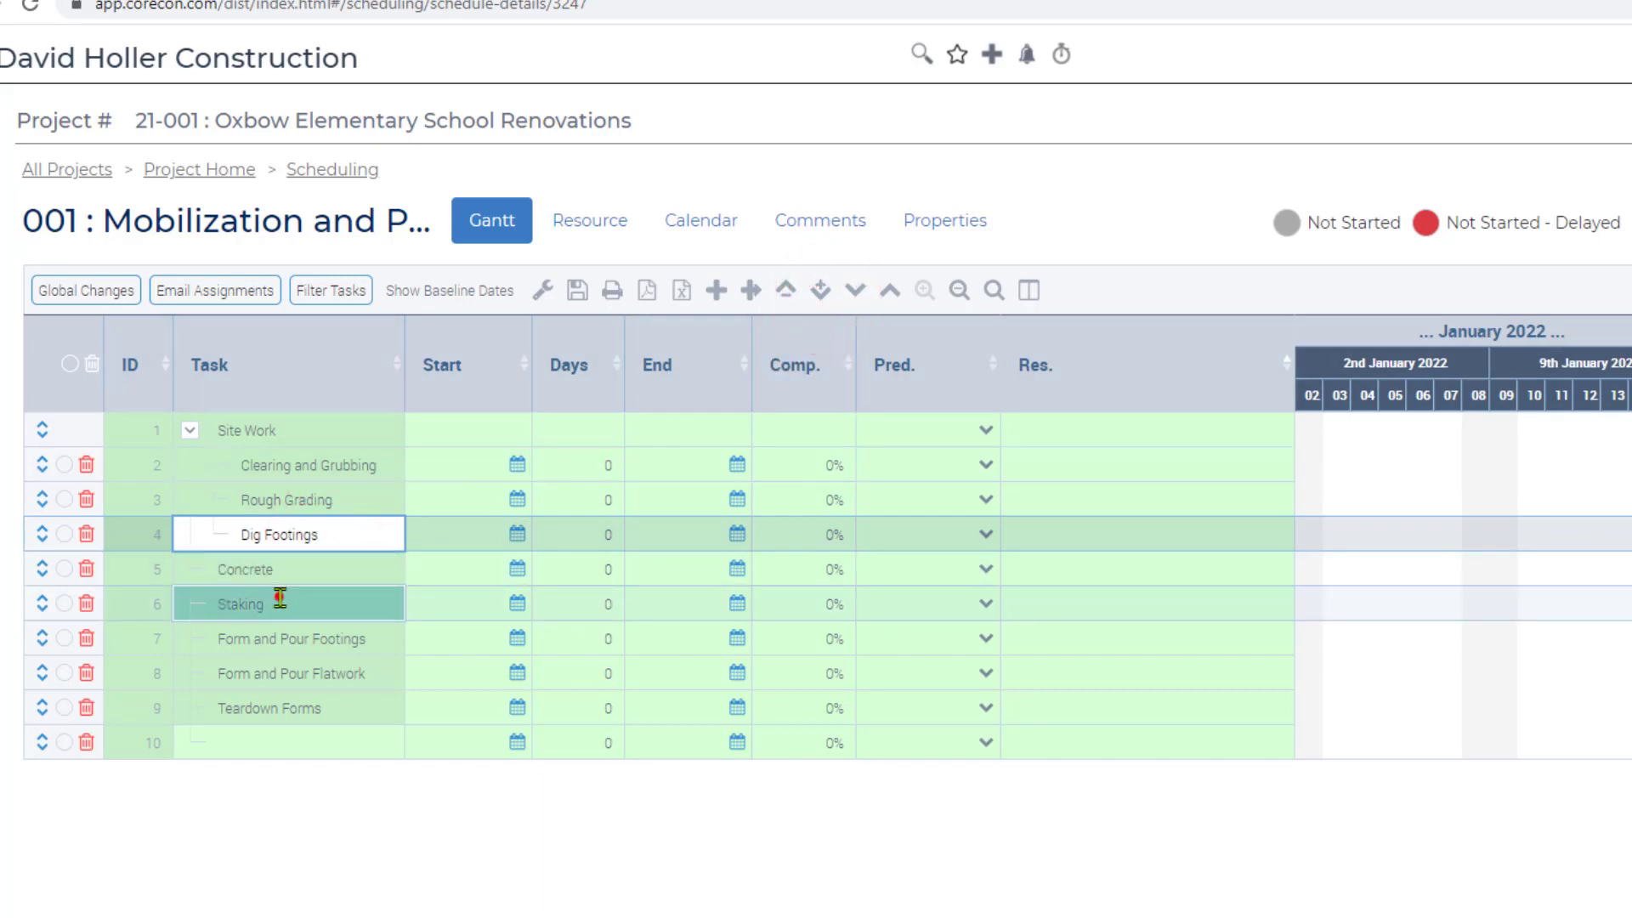
Indent Staking, Form and Pour Footings, Form and Pour Flatwork, and Teardown Forms as child tasks of Concrete
{"action": "left_click", "coordinate": [276, 597]}
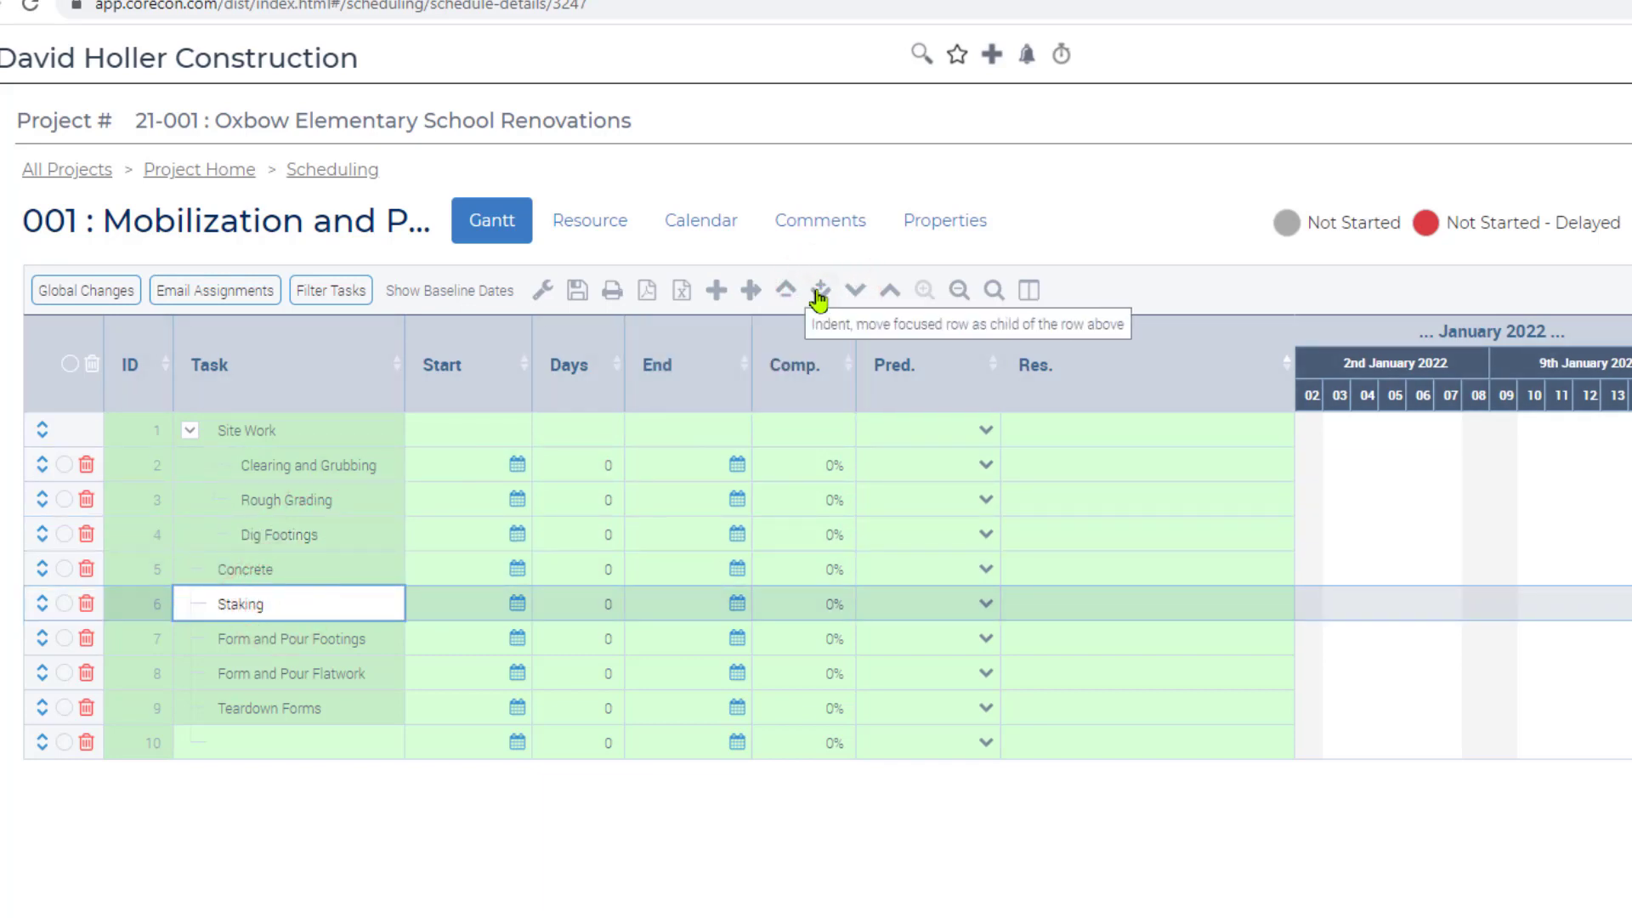
{"action": "left_click", "coordinate": [819, 293]}
{"action": "left_click", "coordinate": [335, 638]}
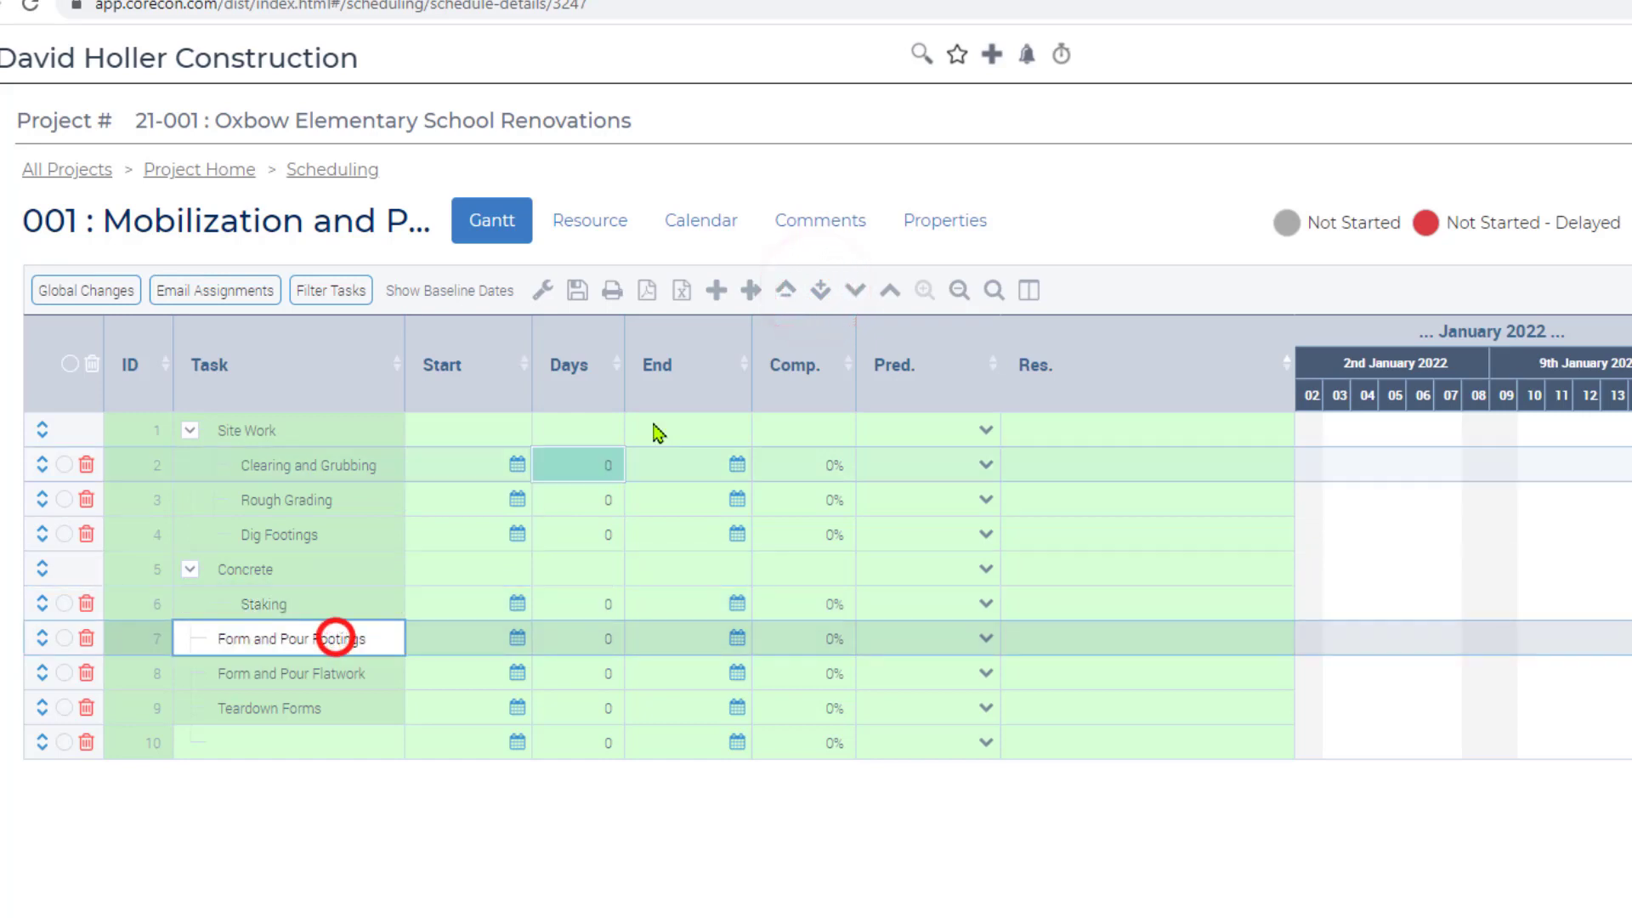
{"action": "left_click", "coordinate": [820, 290]}
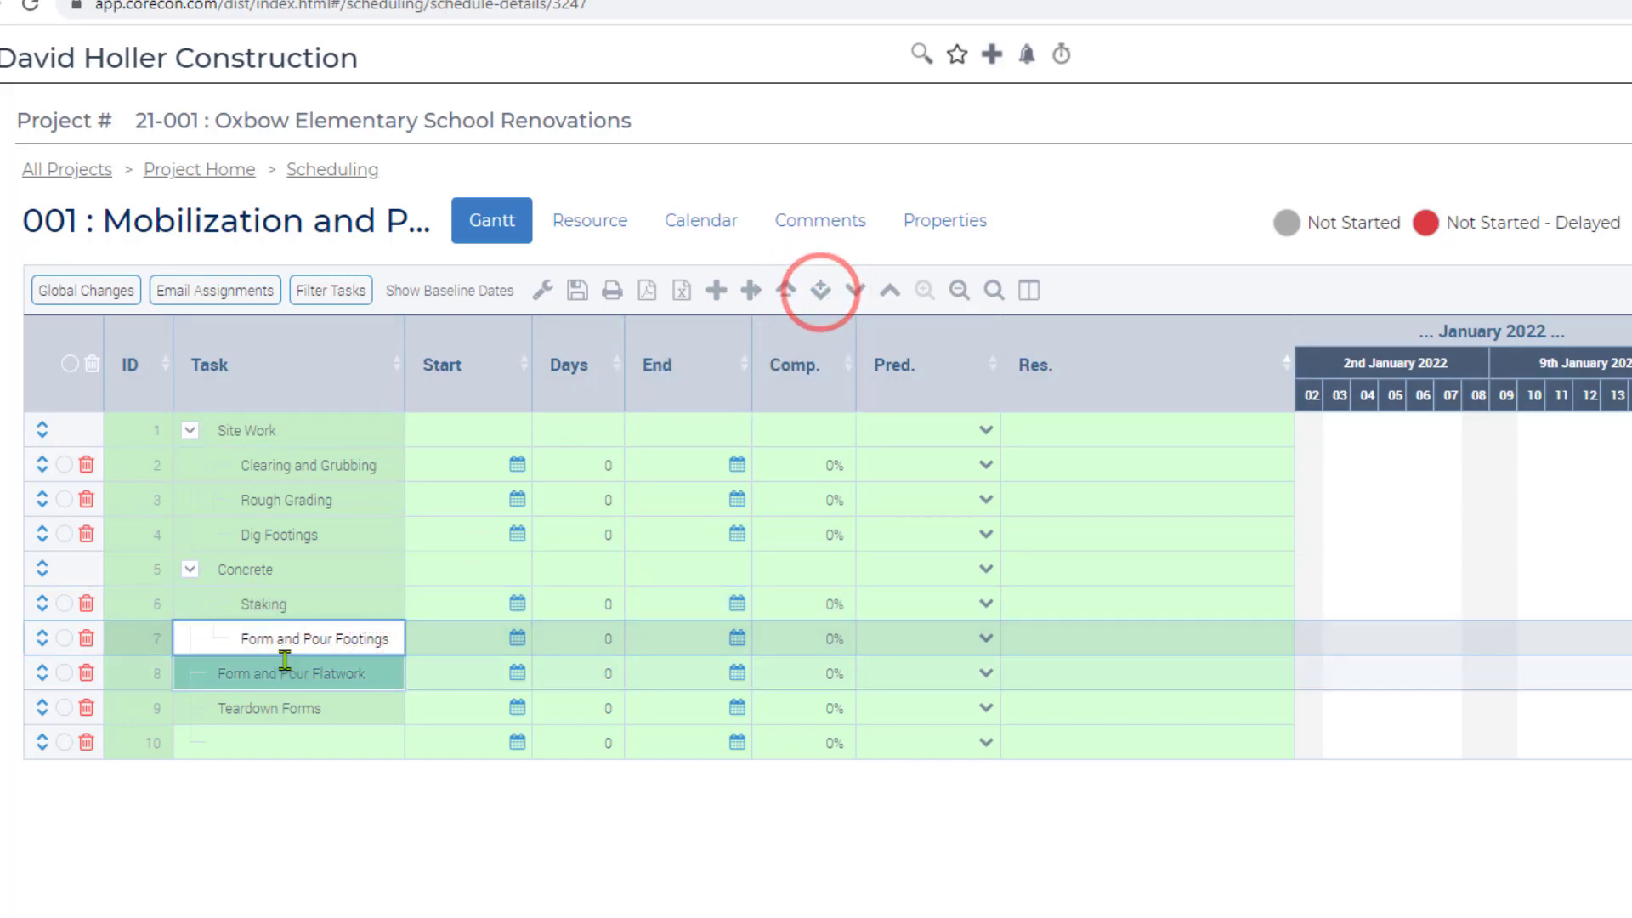
{"action": "left_click", "coordinate": [281, 667]}
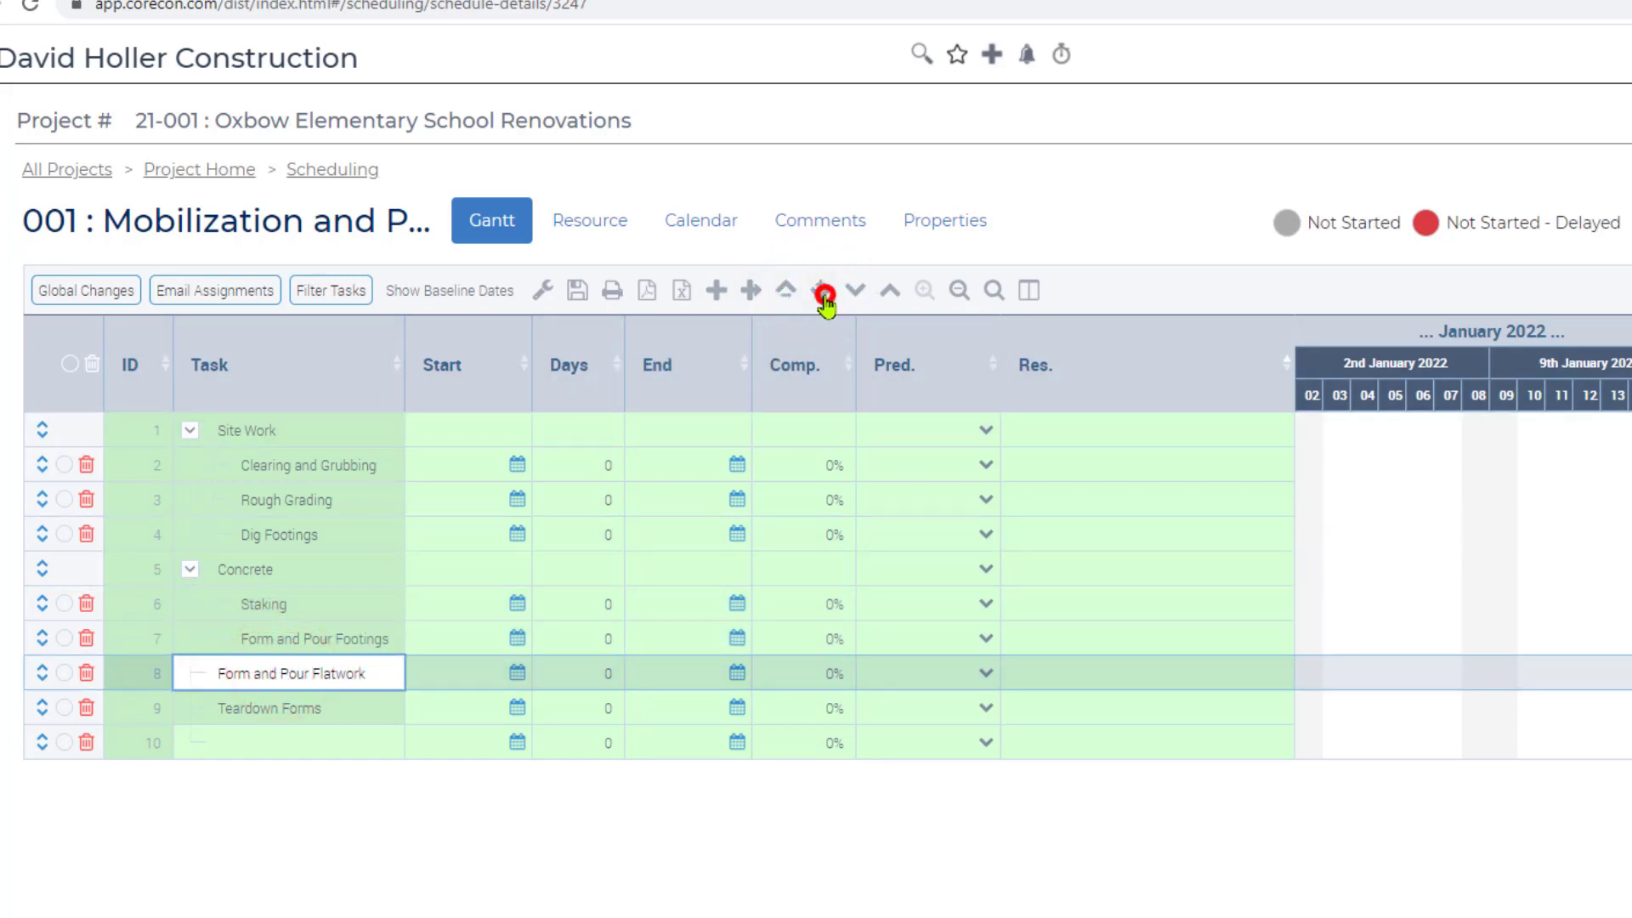
{"action": "left_click", "coordinate": [823, 294]}
{"action": "left_click", "coordinate": [258, 706]}
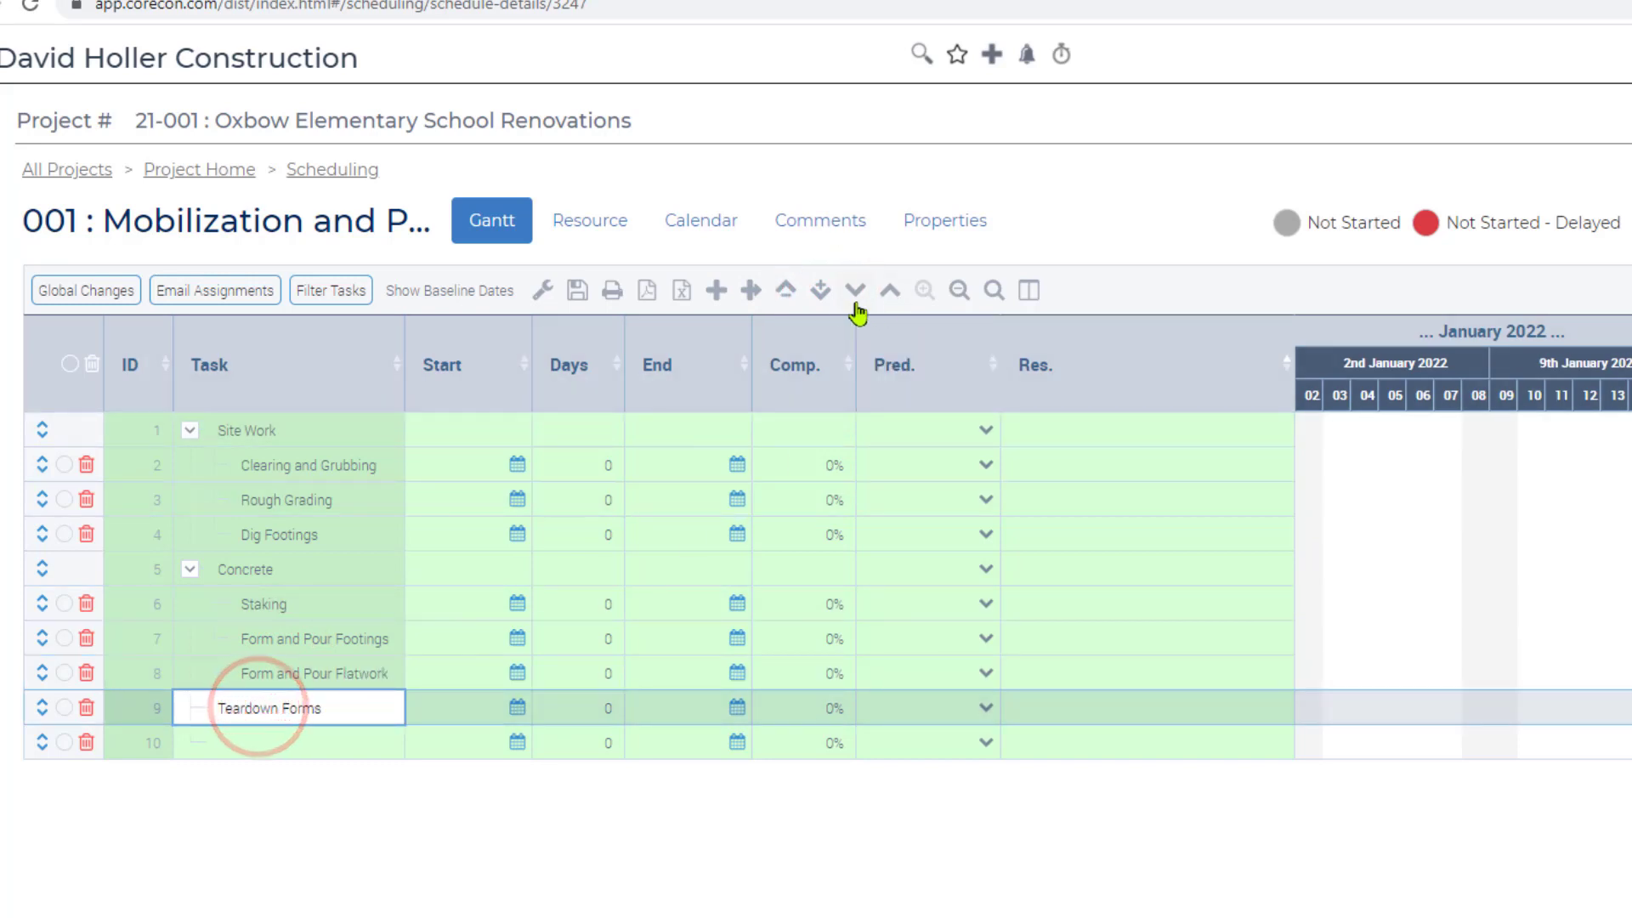
{"action": "left_click", "coordinate": [821, 296]}
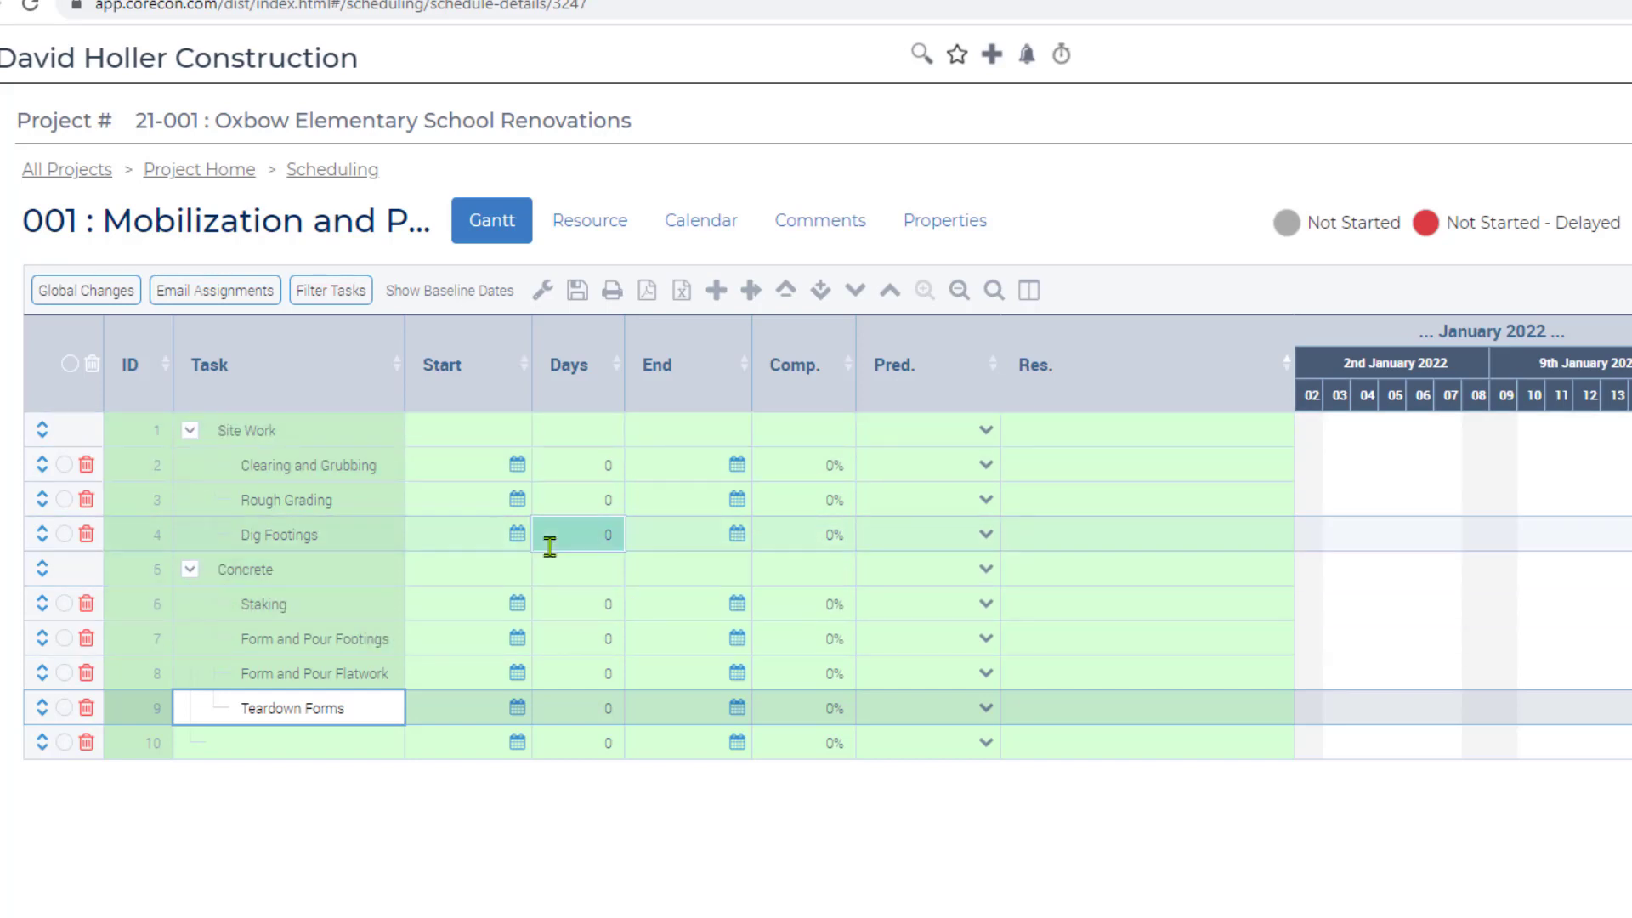
Set the start date of Clearing and Grubbing, Rough Grading and Dig Footings to 27-Dec-2021
{"action": "left_click", "coordinate": [451, 466]}
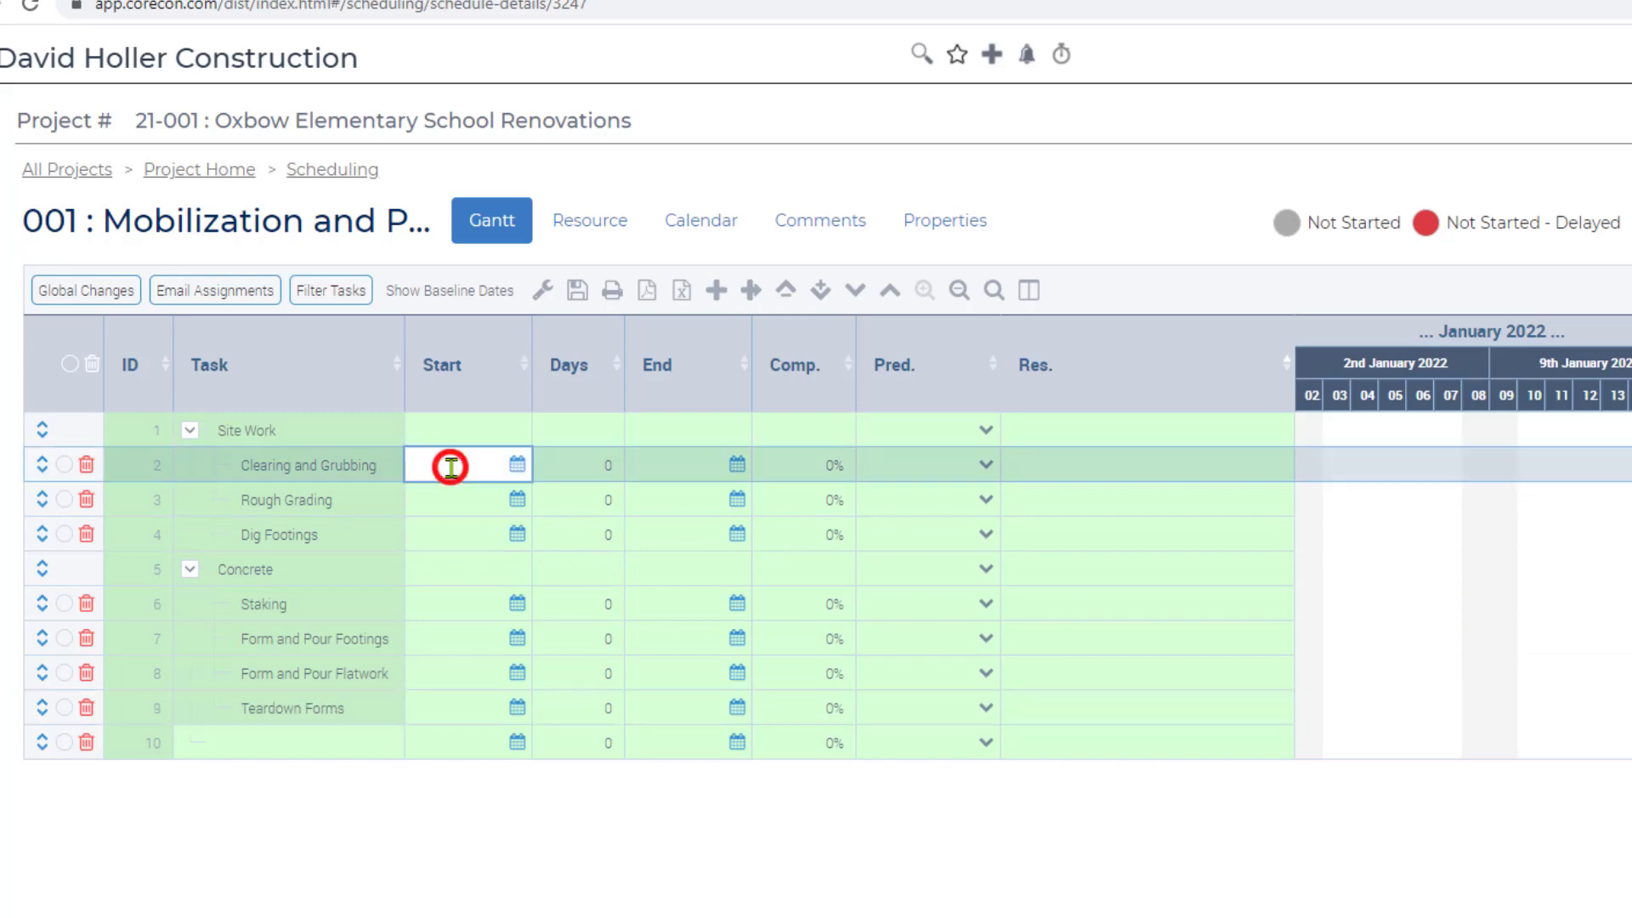
{"action": "left_click", "coordinate": [517, 466]}
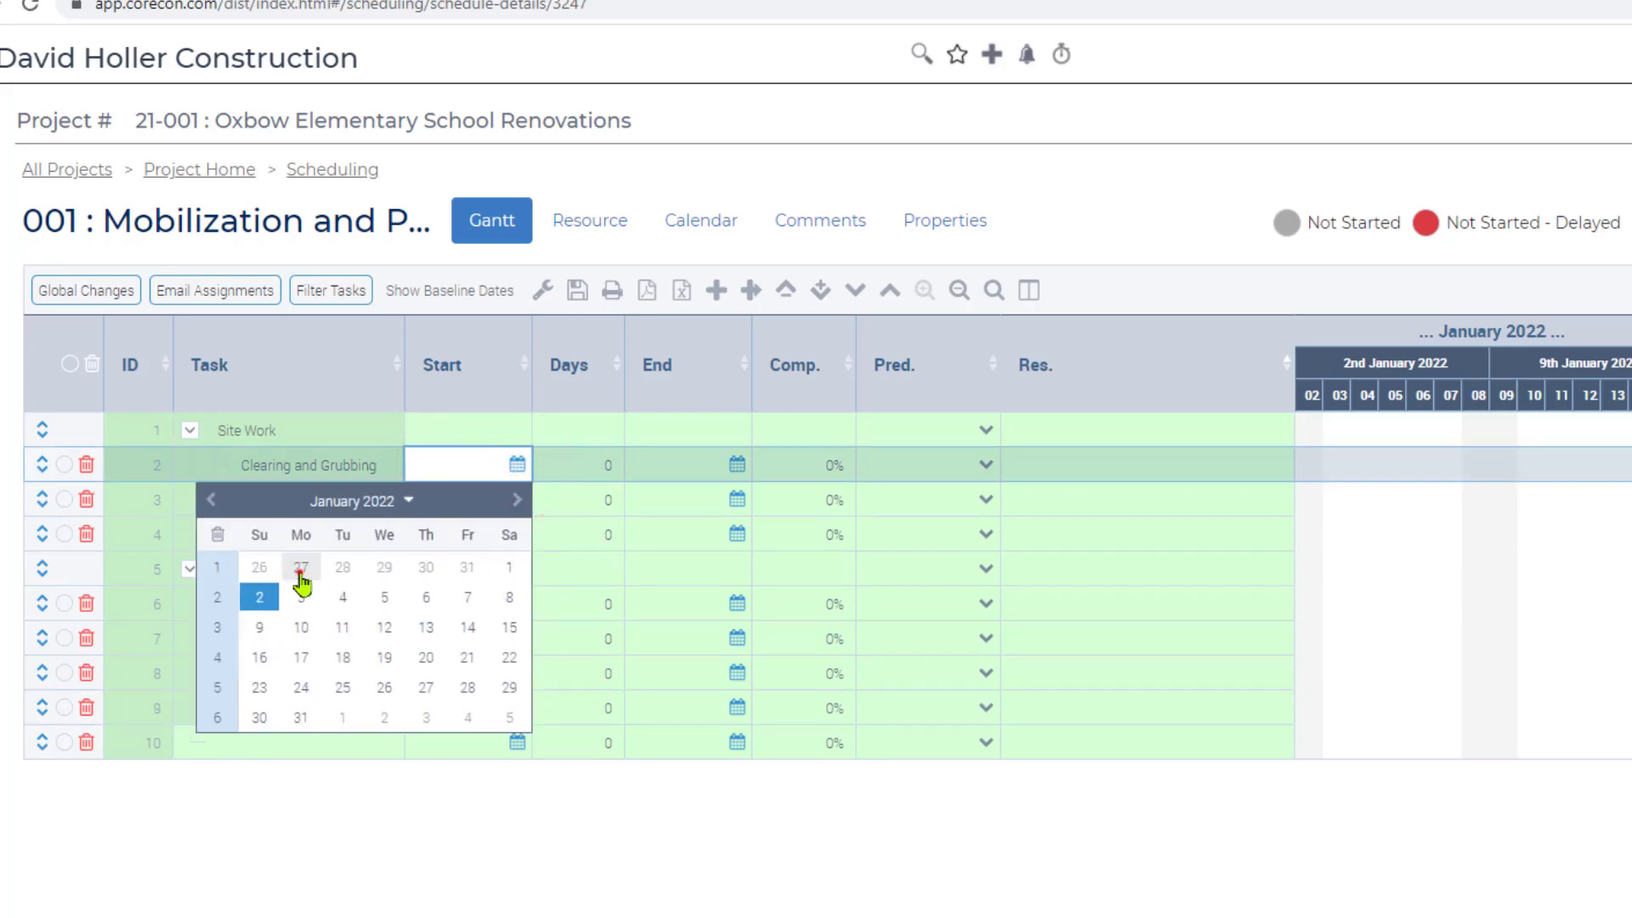
{"action": "left_click", "coordinate": [300, 568]}
{"action": "left_click", "coordinate": [447, 506]}
{"action": "left_click", "coordinate": [459, 509]}
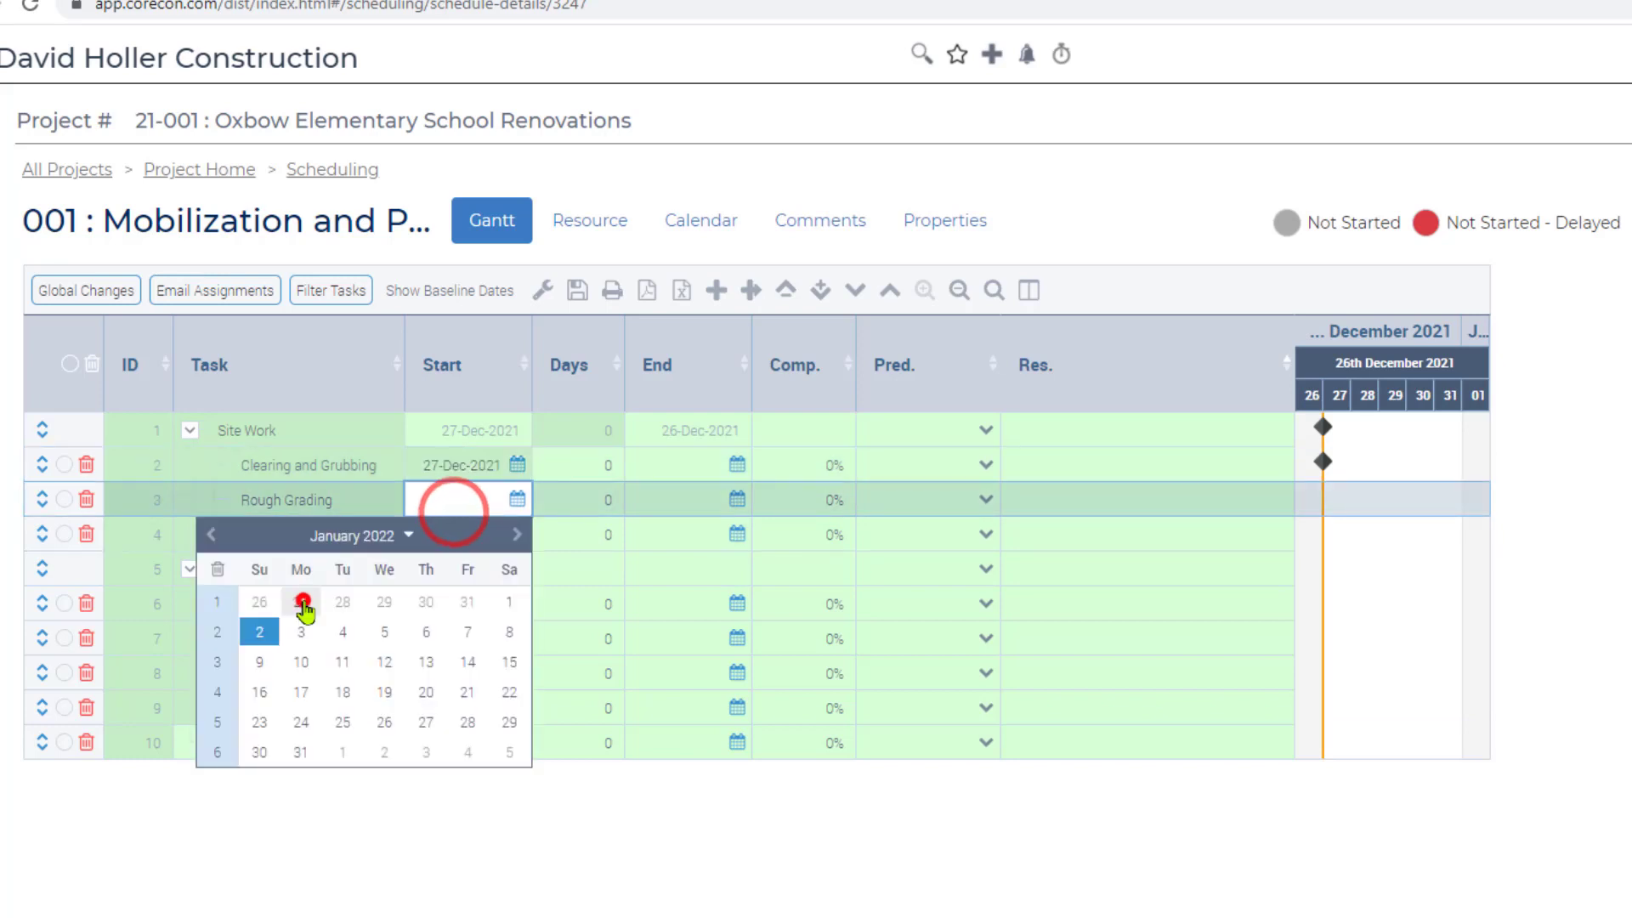
{"action": "left_click", "coordinate": [316, 596]}
{"action": "left_click", "coordinate": [519, 537]}
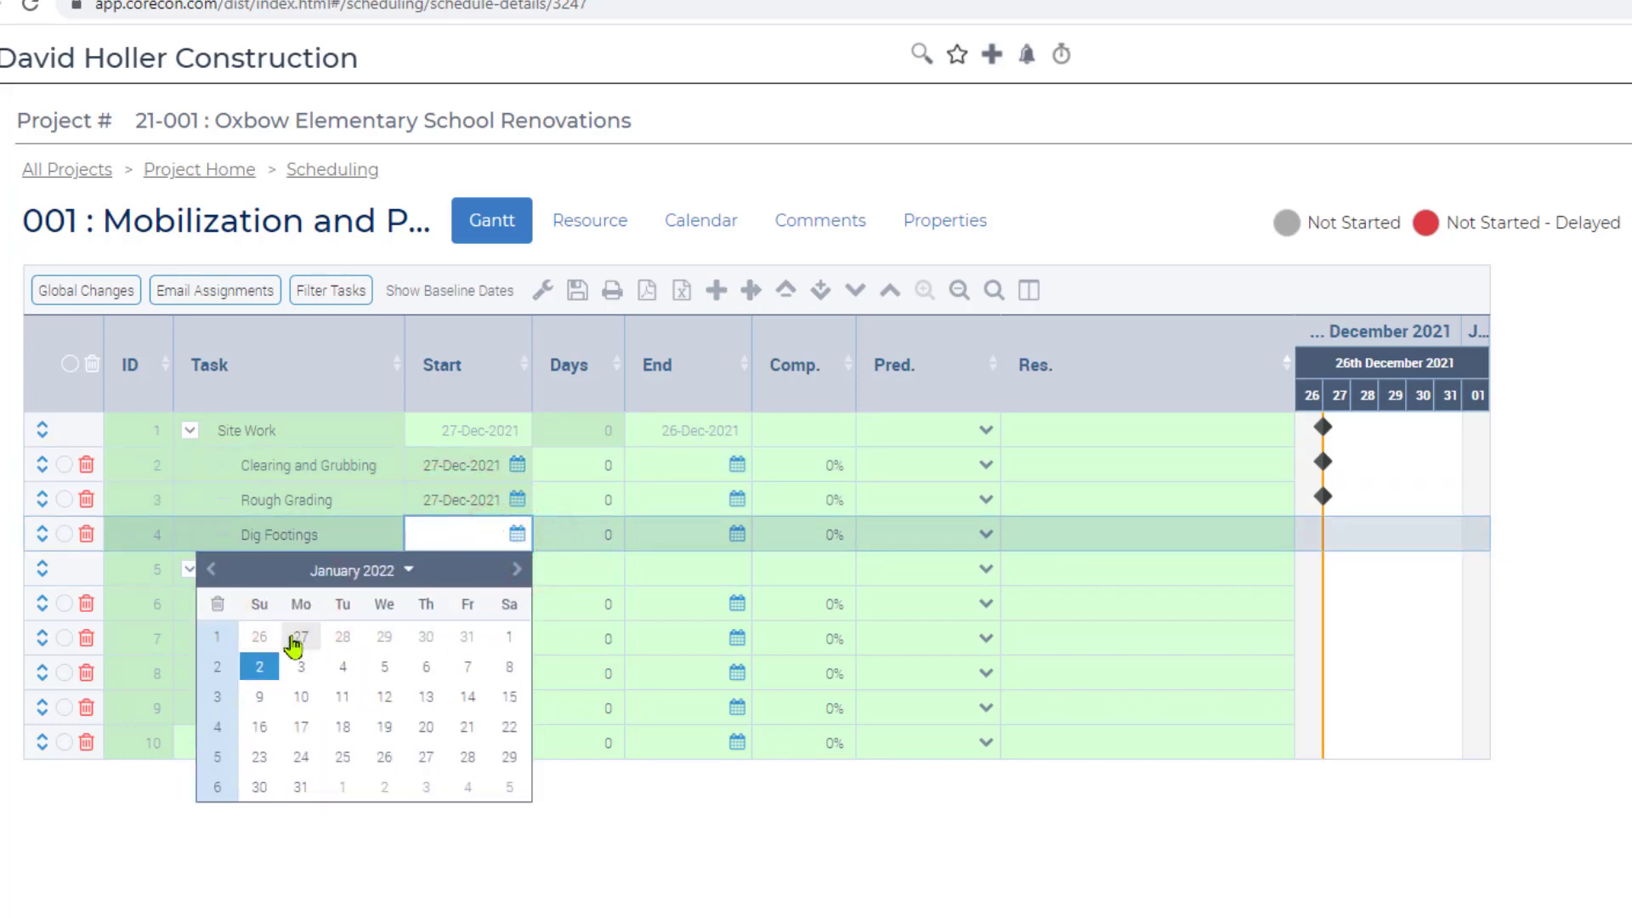
{"action": "left_click", "coordinate": [302, 639]}
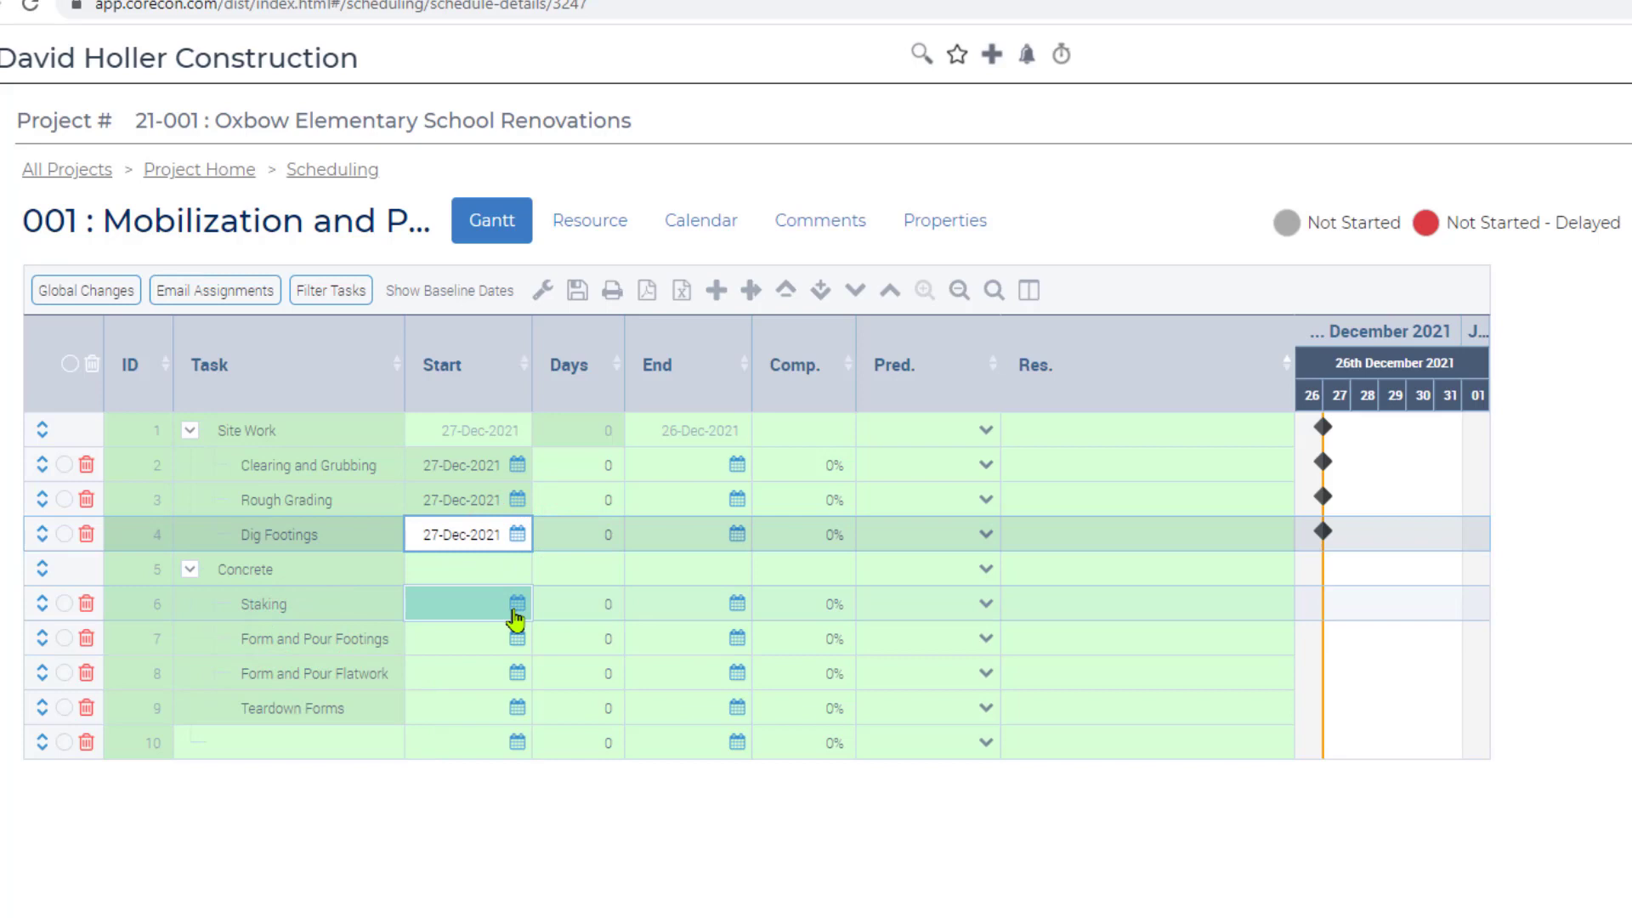
Set the start date of Staking, Form and Pour Footings, Form and Pour Flatwork, and Teardown Forms to 27-Dec-2021
{"action": "left_click", "coordinate": [518, 605]}
{"action": "left_click", "coordinate": [302, 708]}
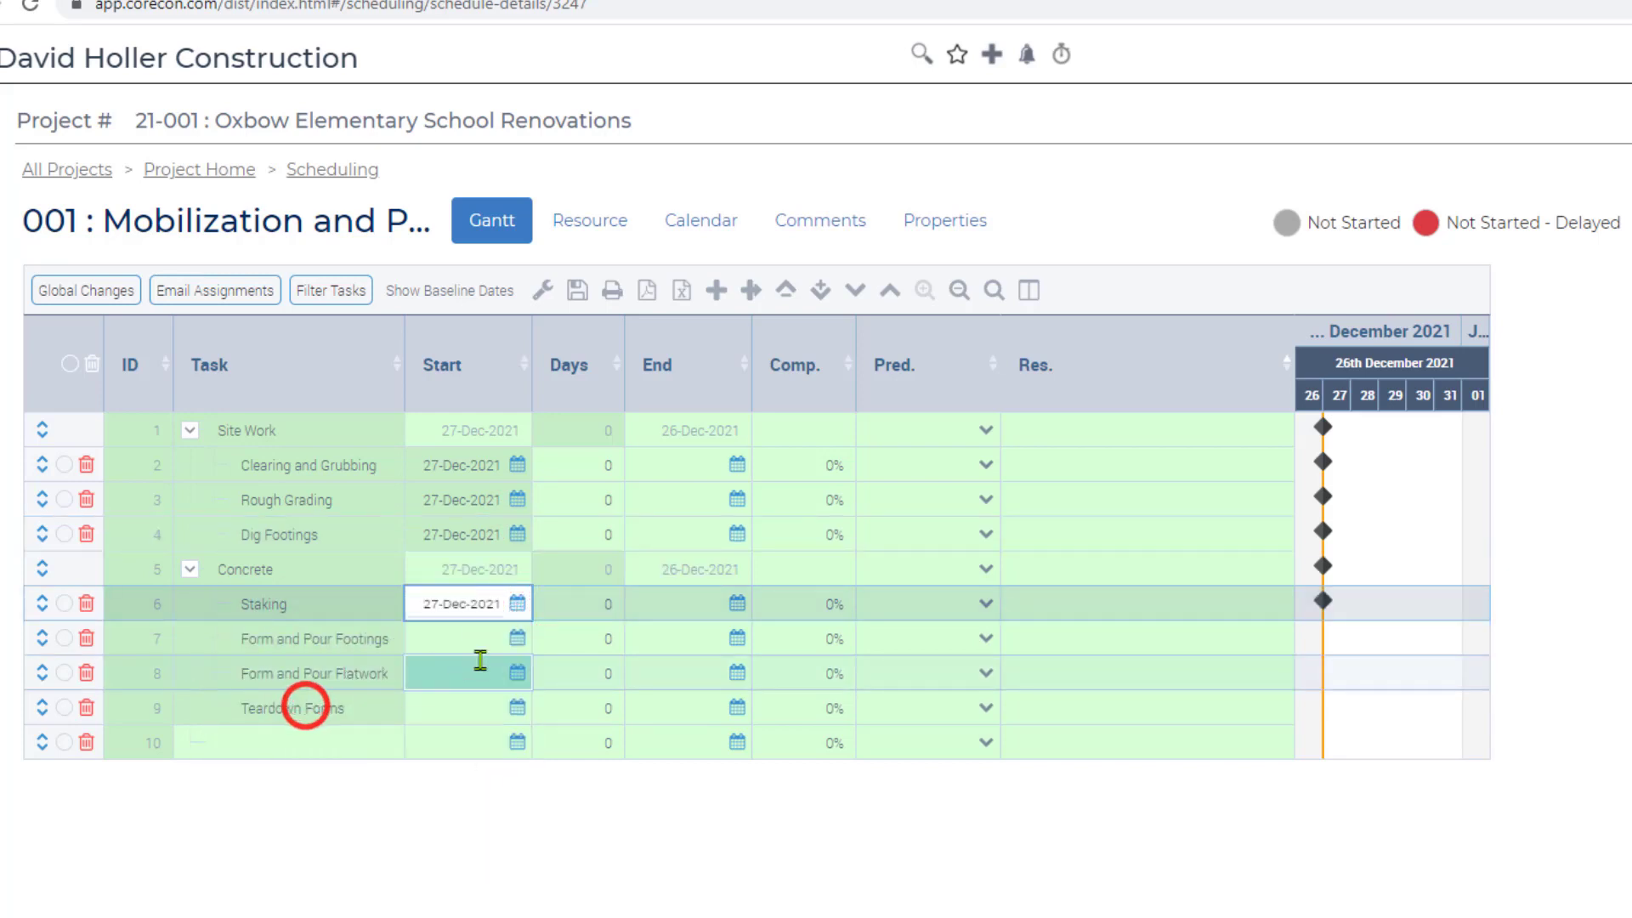
{"action": "left_click", "coordinate": [520, 639]}
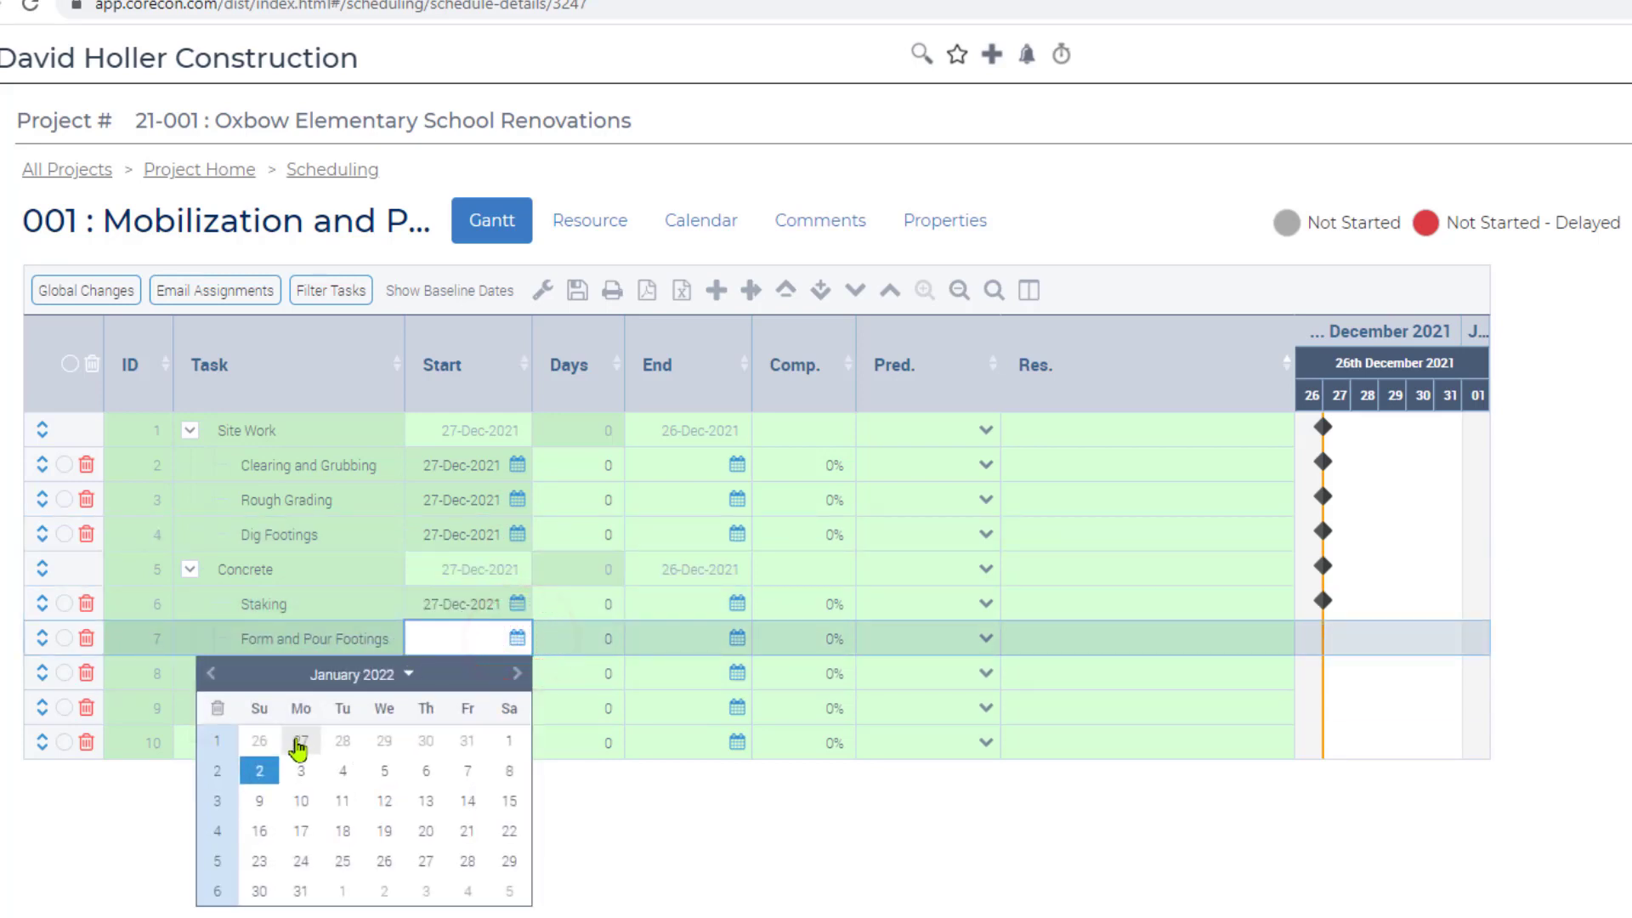
{"action": "left_click", "coordinate": [299, 743]}
{"action": "left_click", "coordinate": [518, 673]}
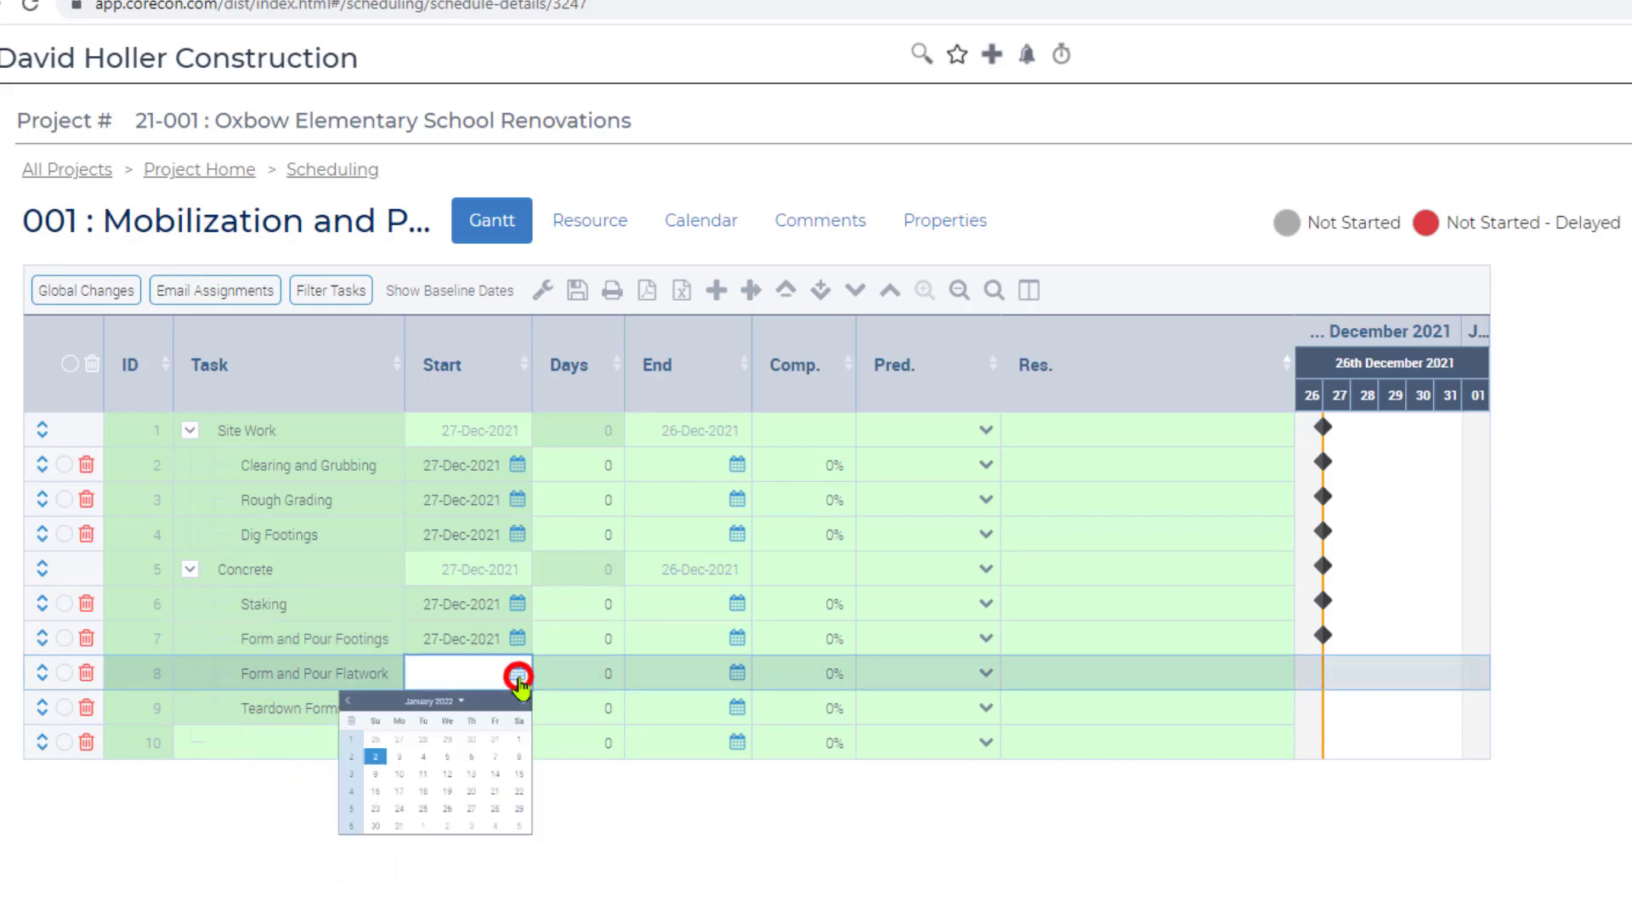
{"action": "left_click", "coordinate": [302, 775]}
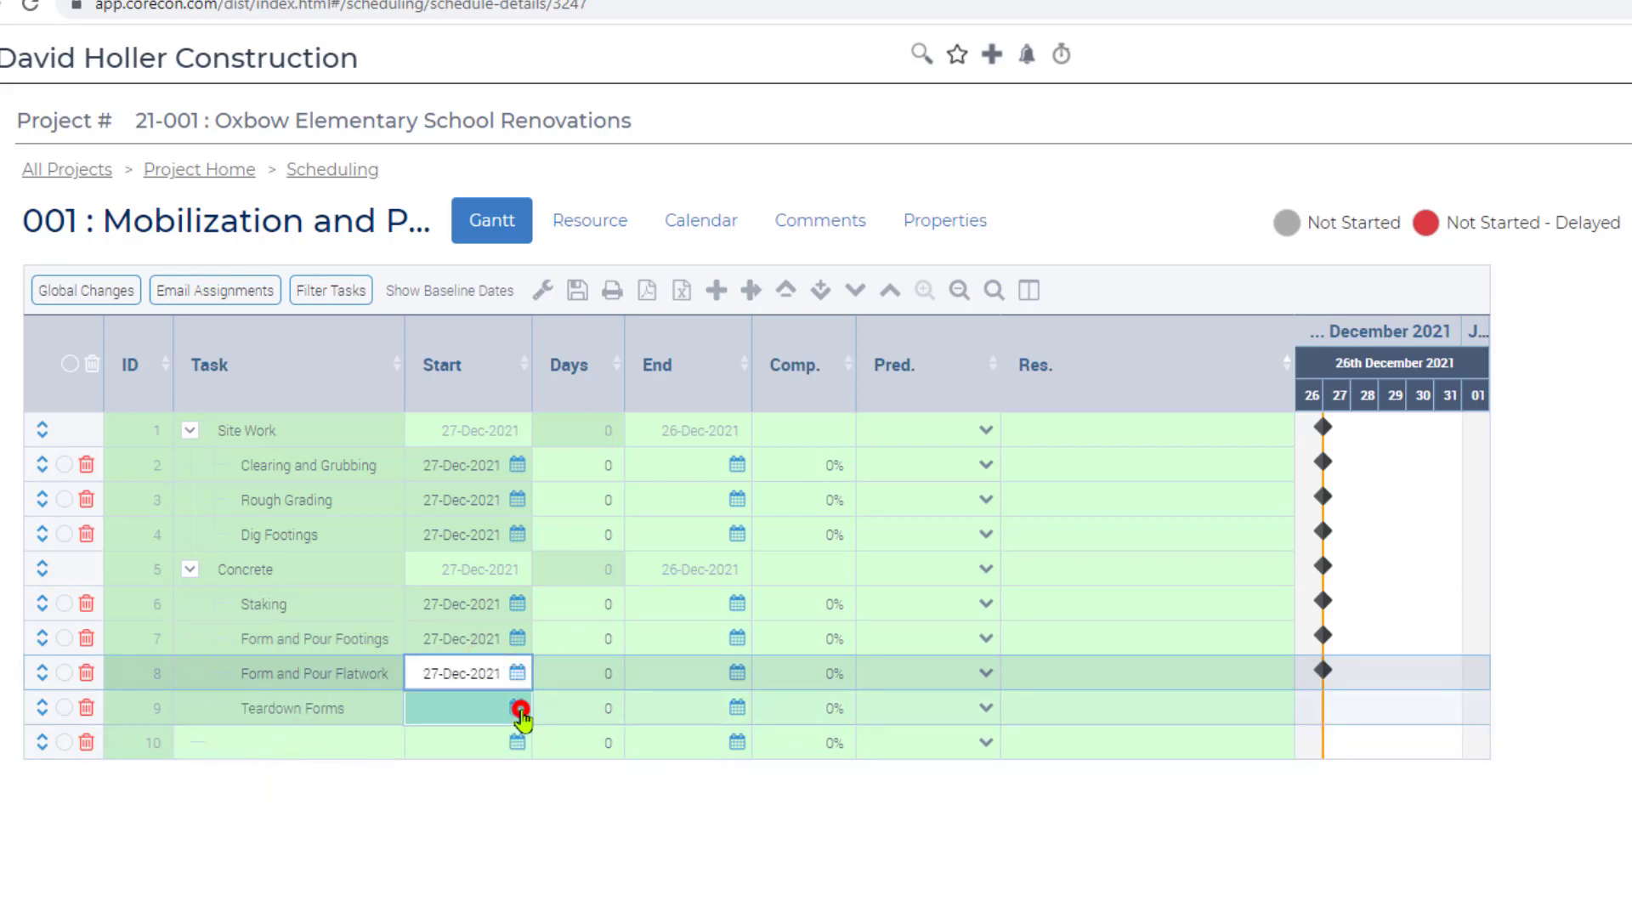
{"action": "left_click", "coordinate": [518, 707]}
{"action": "left_click", "coordinate": [302, 810]}
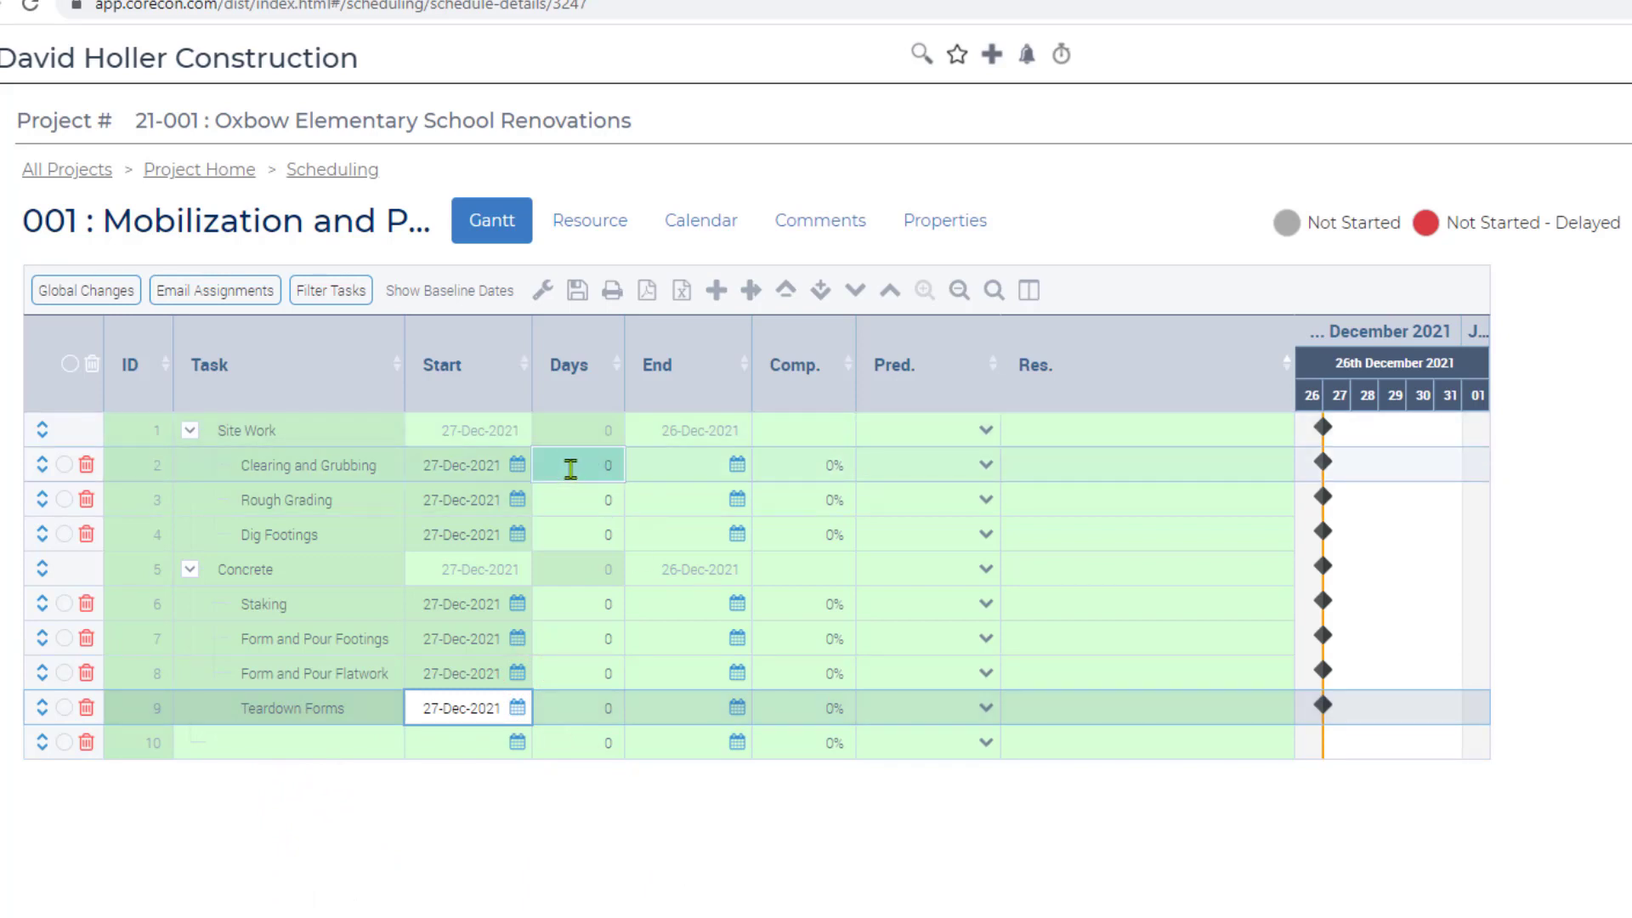
Set the durations of the Site Work tasks: Clearing and Grubbing 4 days, Rough Grading 6 days, Dig Footings 3 days
{"action": "left_click", "coordinate": [569, 463]}
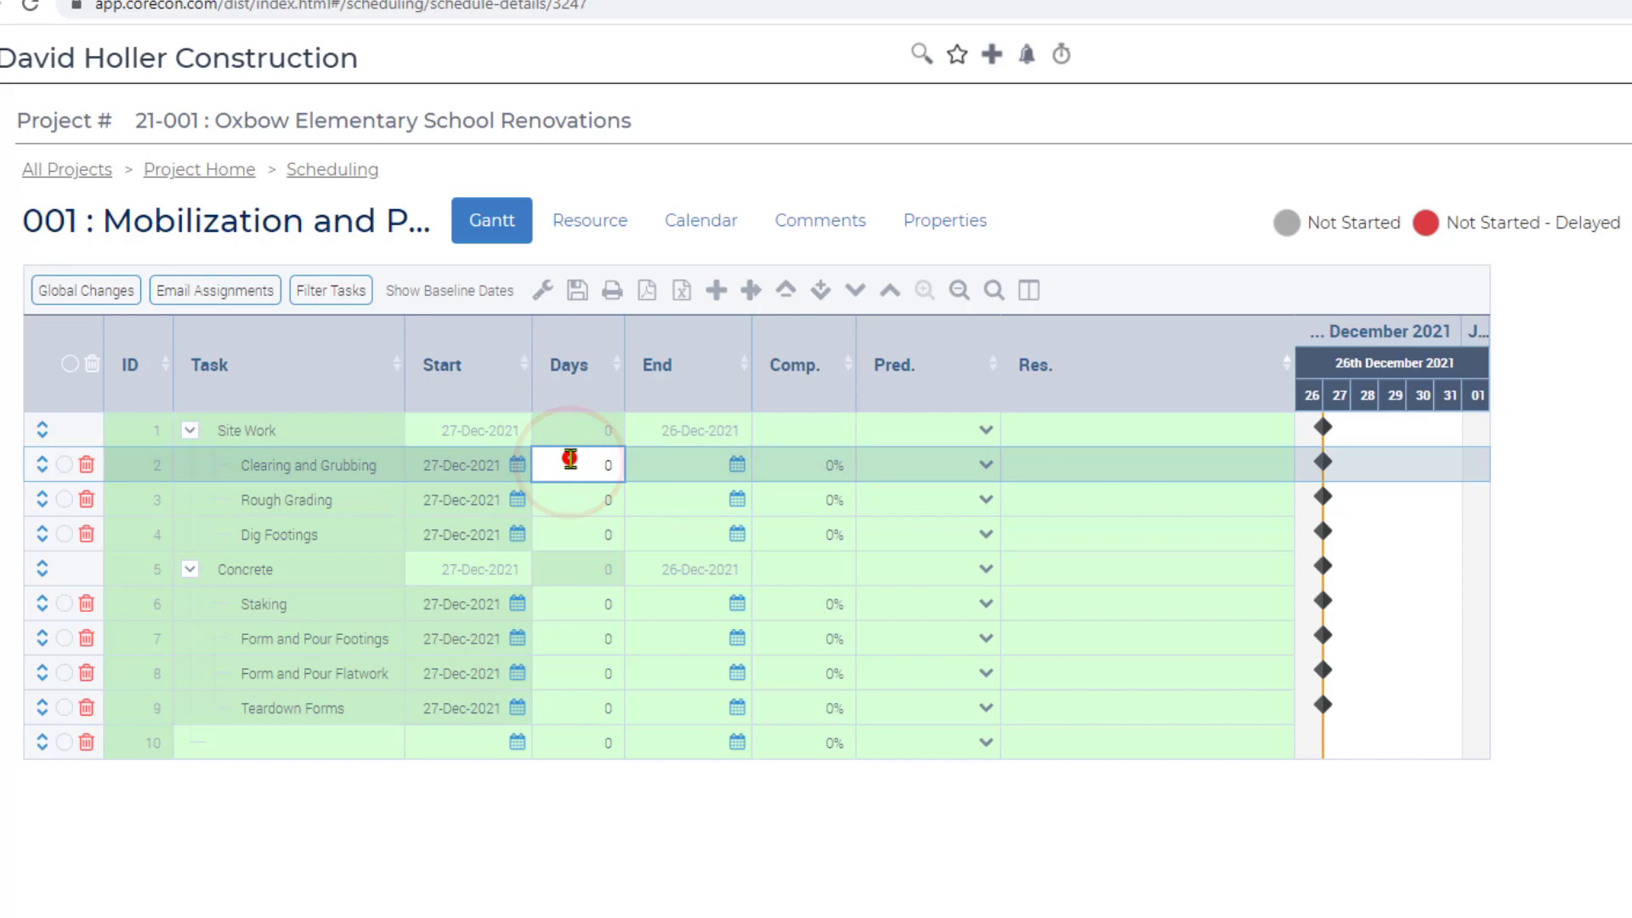
{"action": "left_click", "coordinate": [567, 463]}
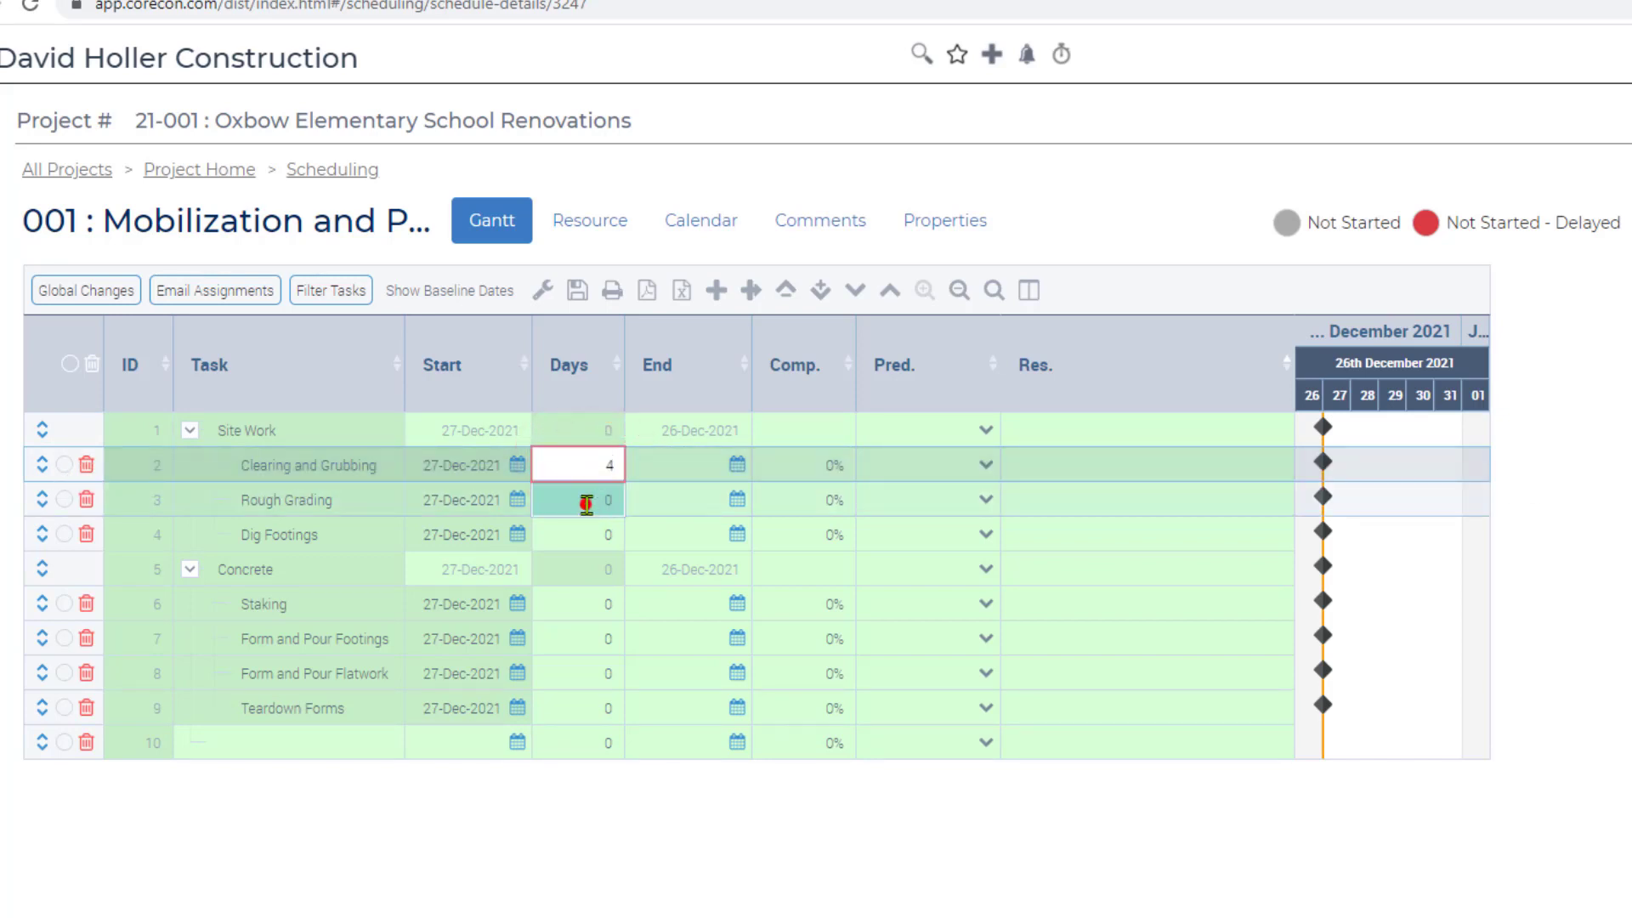
{"action": "left_click", "coordinate": [602, 495]}
{"action": "left_click", "coordinate": [603, 496]}
{"action": "type", "text": "6"}
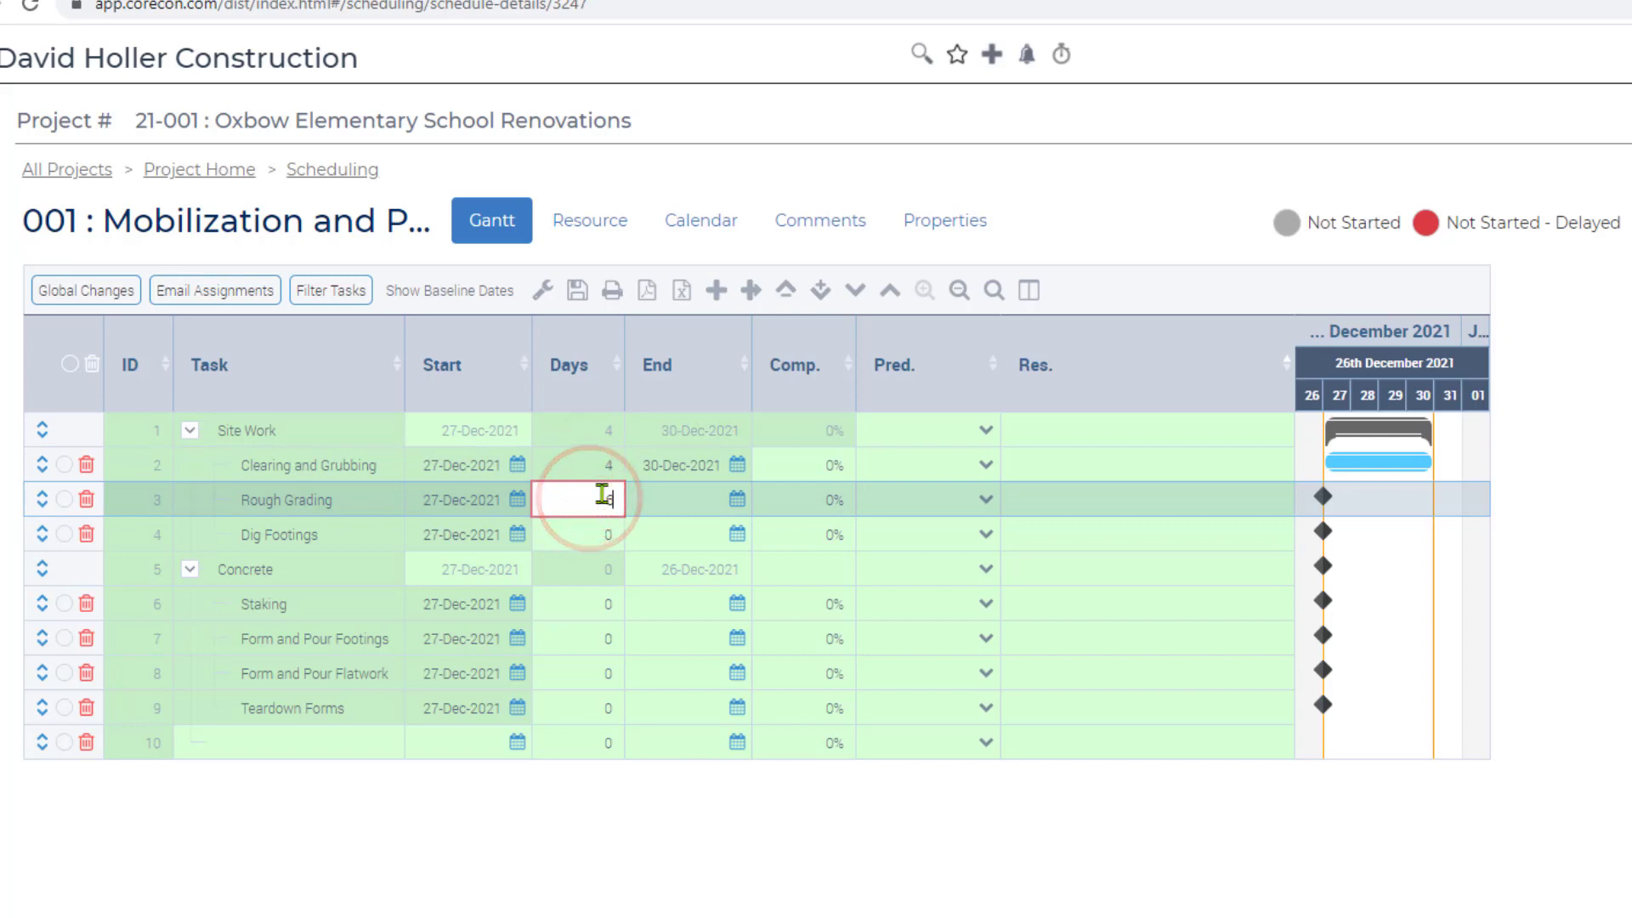
{"action": "left_click", "coordinate": [585, 533]}
{"action": "left_click", "coordinate": [596, 535]}
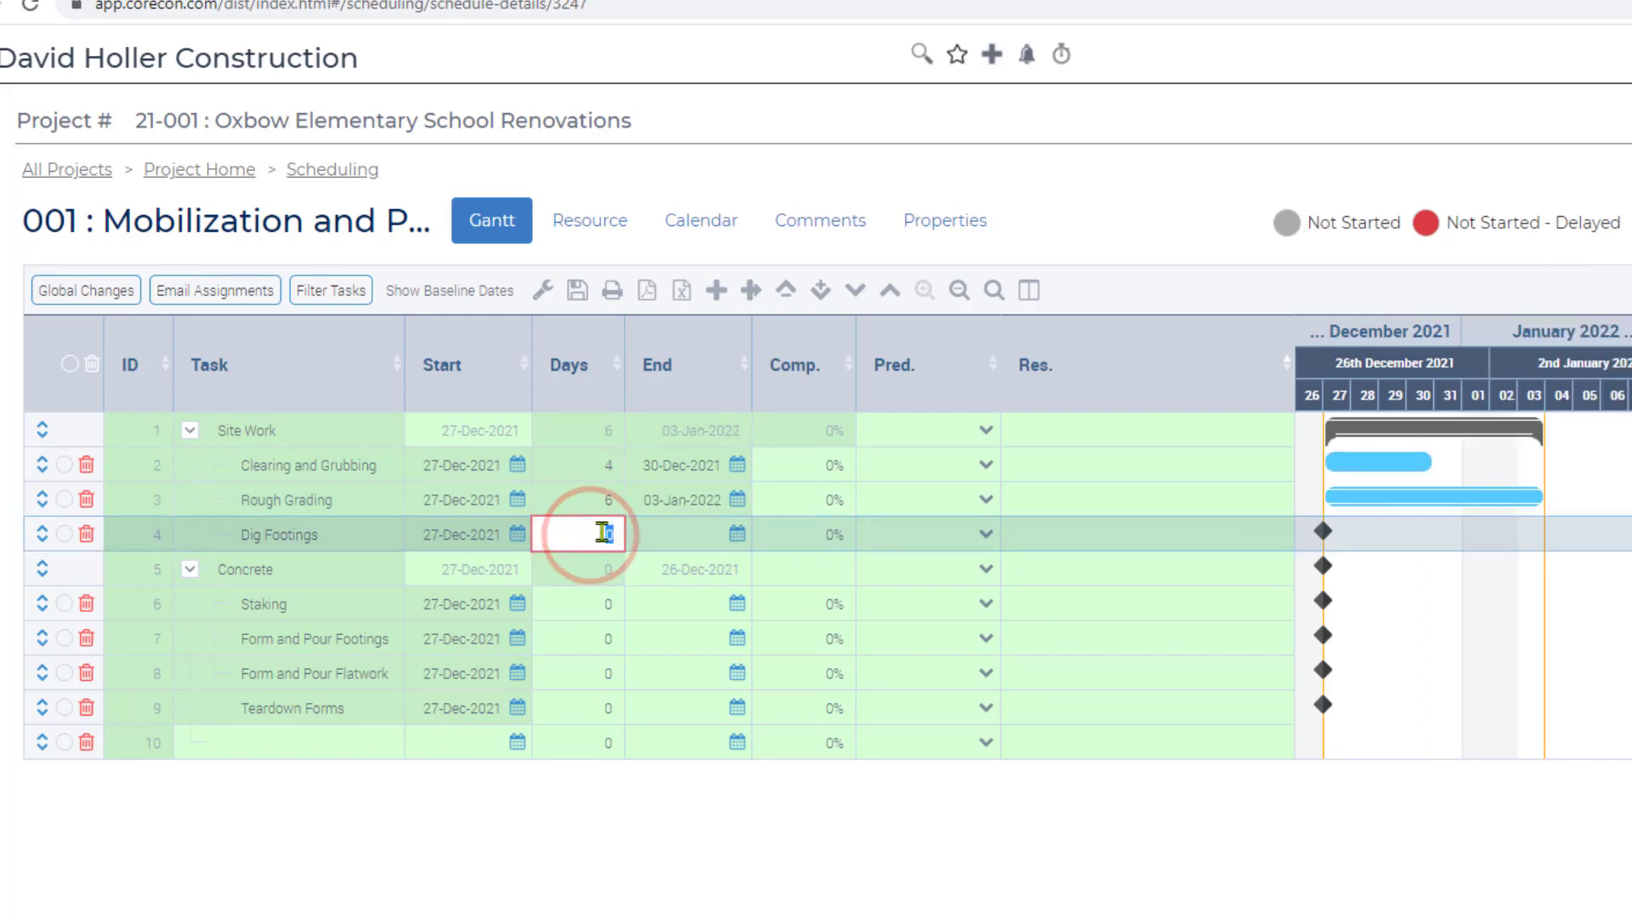
{"action": "type", "text": "3"}
Set the duration of Staking to 1 day and of Form and Pour Footings to 3 days
{"action": "left_click", "coordinate": [586, 601]}
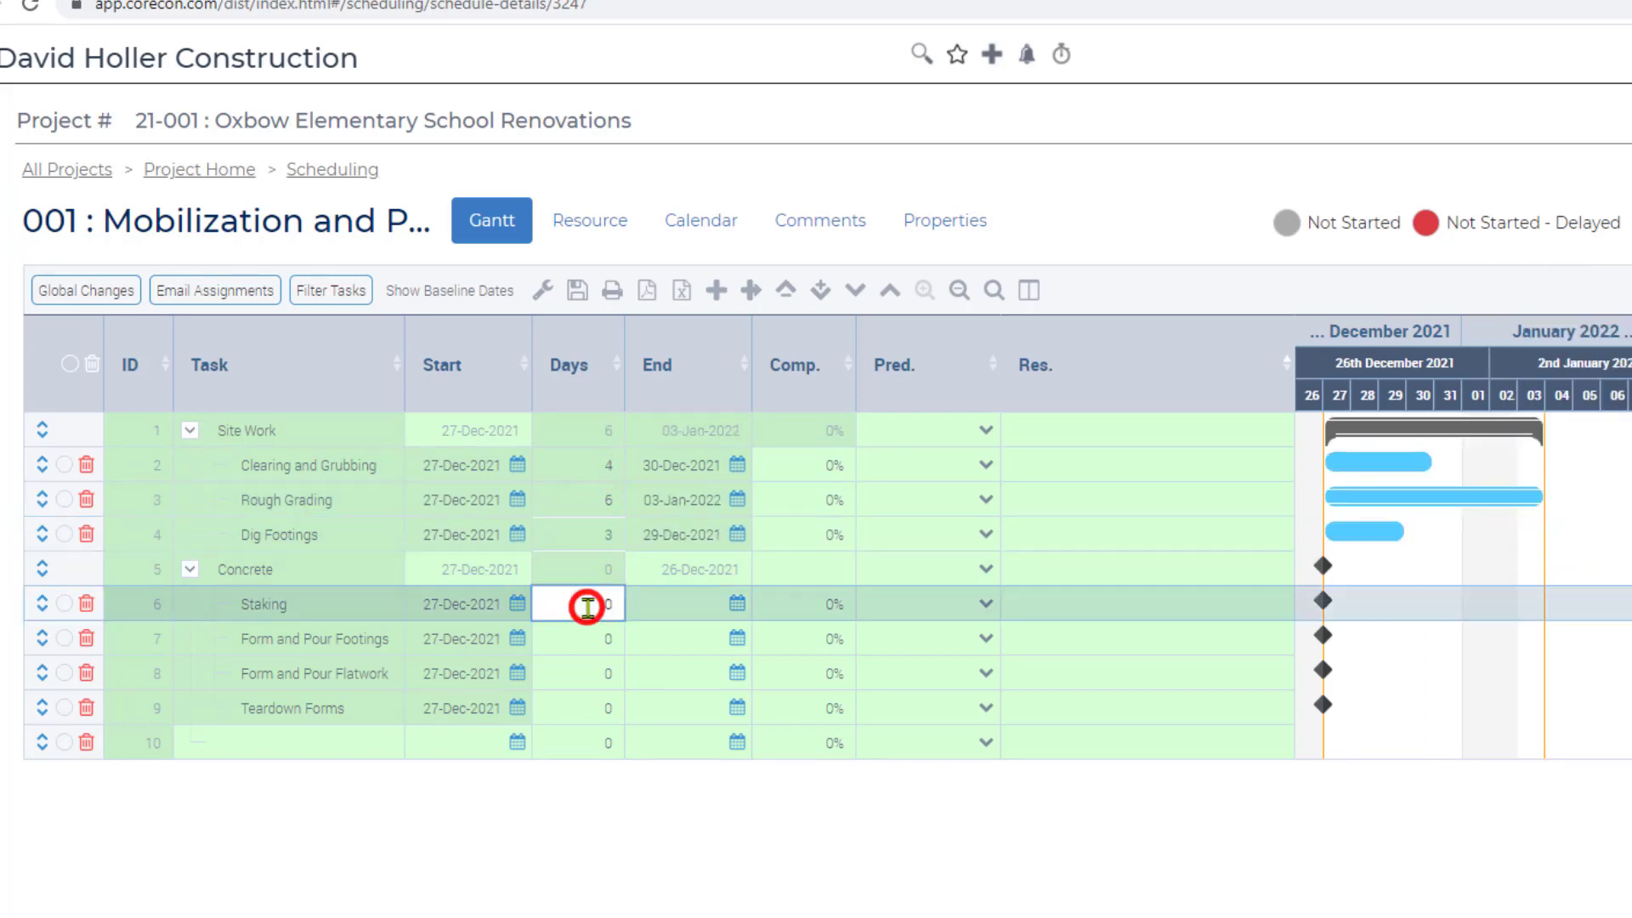
{"action": "left_click", "coordinate": [588, 605]}
{"action": "left_click", "coordinate": [588, 606]}
{"action": "left_click", "coordinate": [582, 633]}
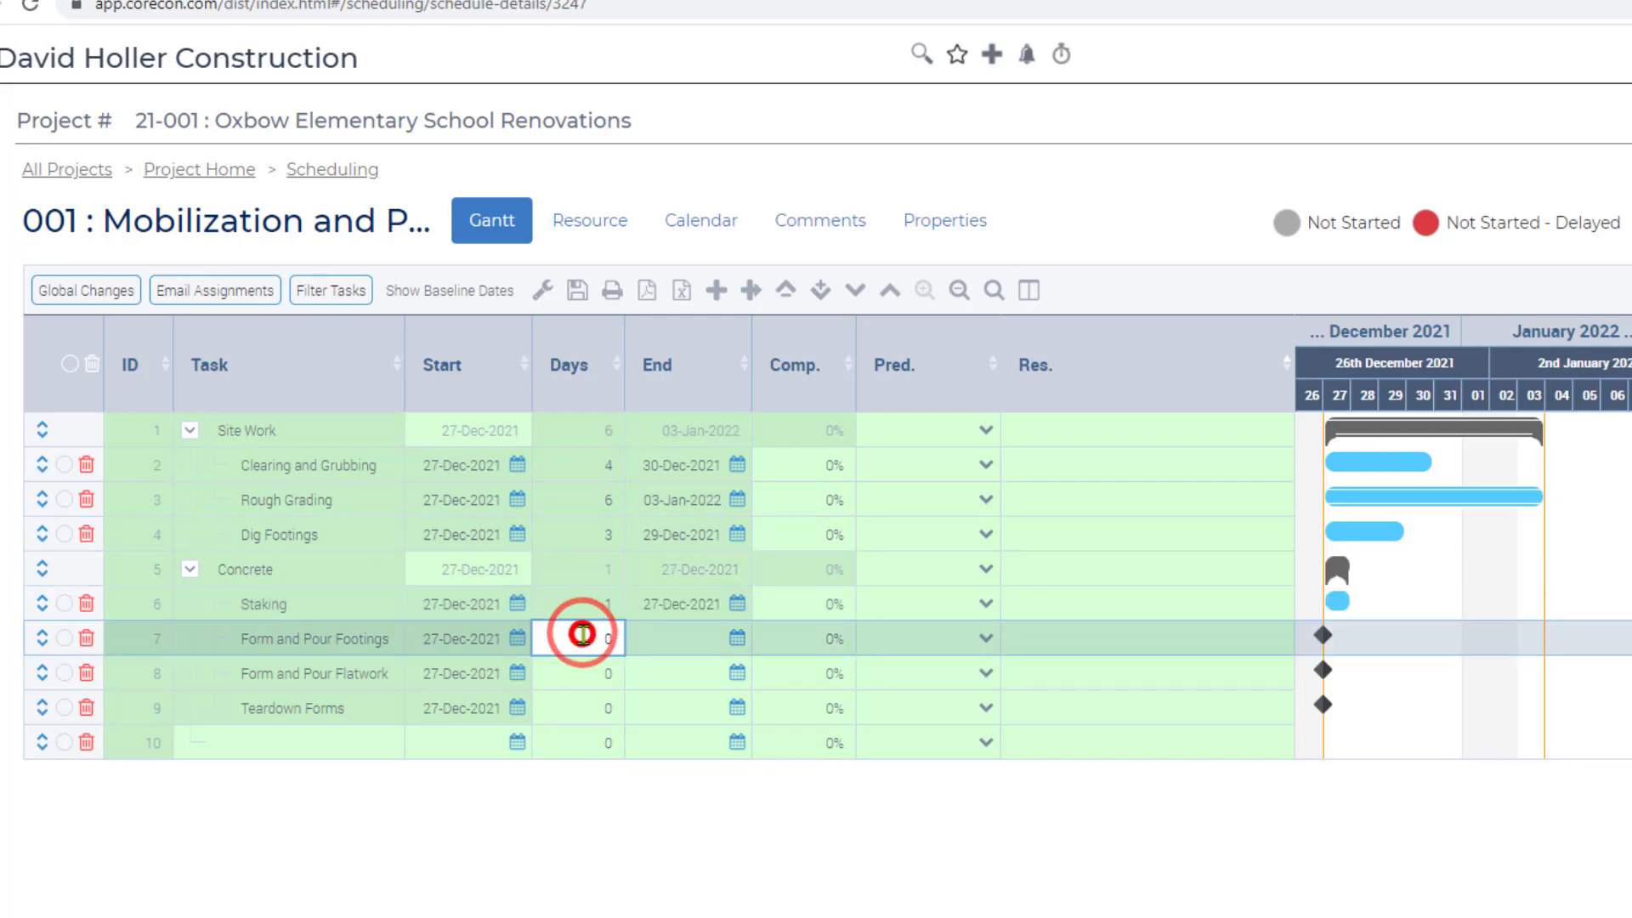
{"action": "left_click", "coordinate": [585, 634]}
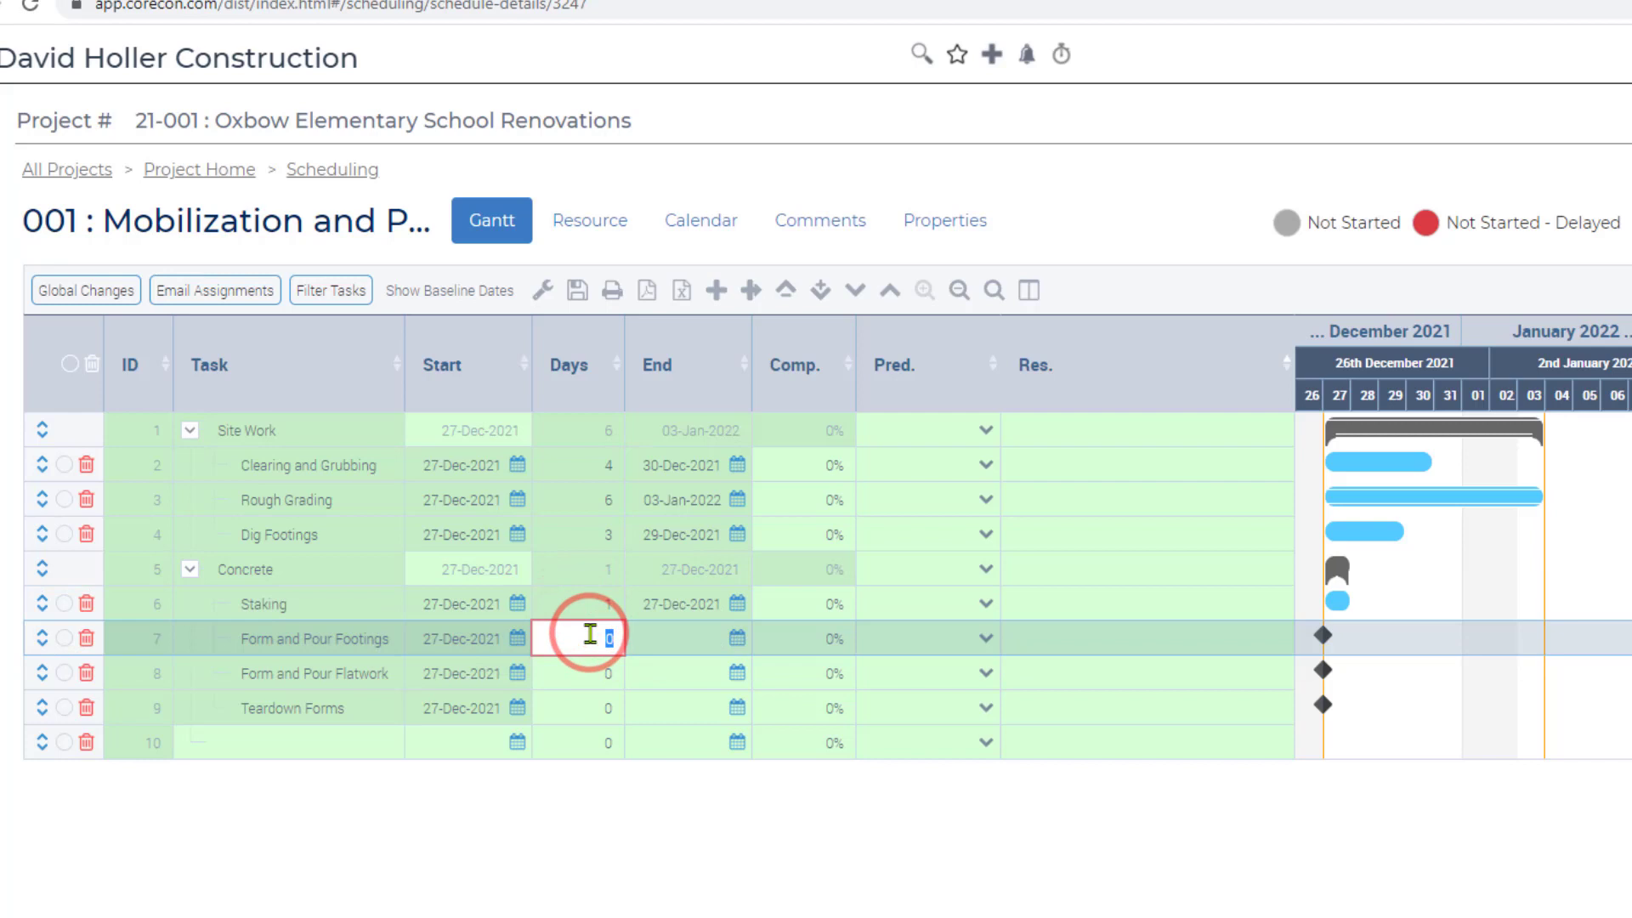
{"action": "type", "text": "3"}
Set the duration of Form and Pour Flatwork to 5 days and of Teardown Forms to 1 day
{"action": "left_click", "coordinate": [595, 673]}
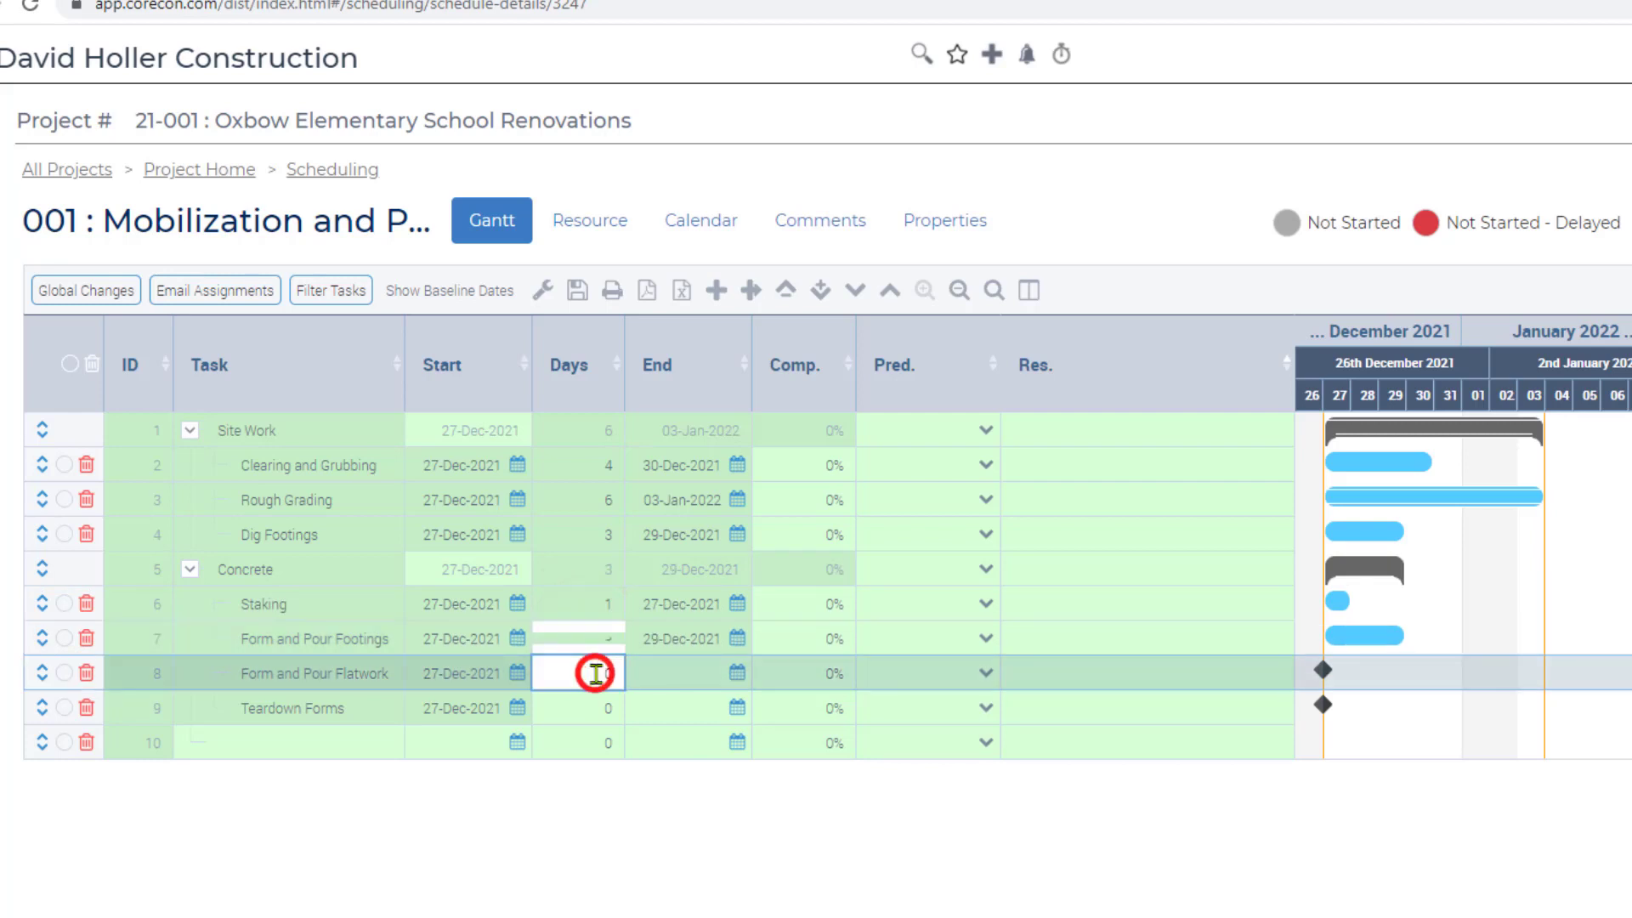
{"action": "left_click", "coordinate": [598, 674]}
{"action": "type", "text": "5"}
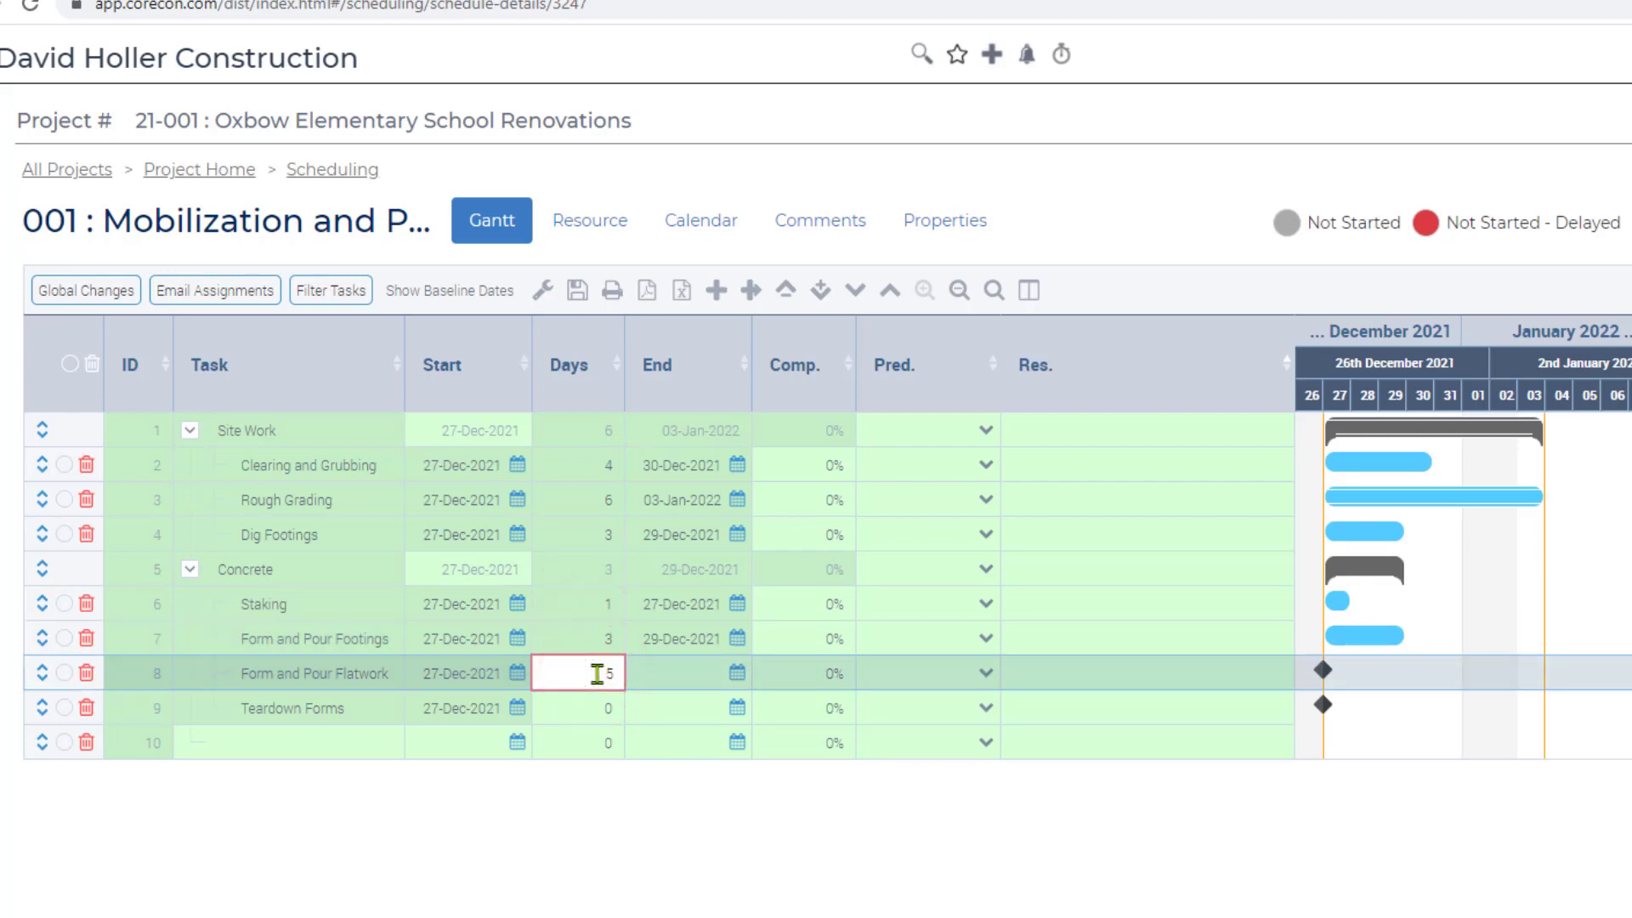
{"action": "left_click", "coordinate": [588, 705]}
{"action": "left_click", "coordinate": [590, 702]}
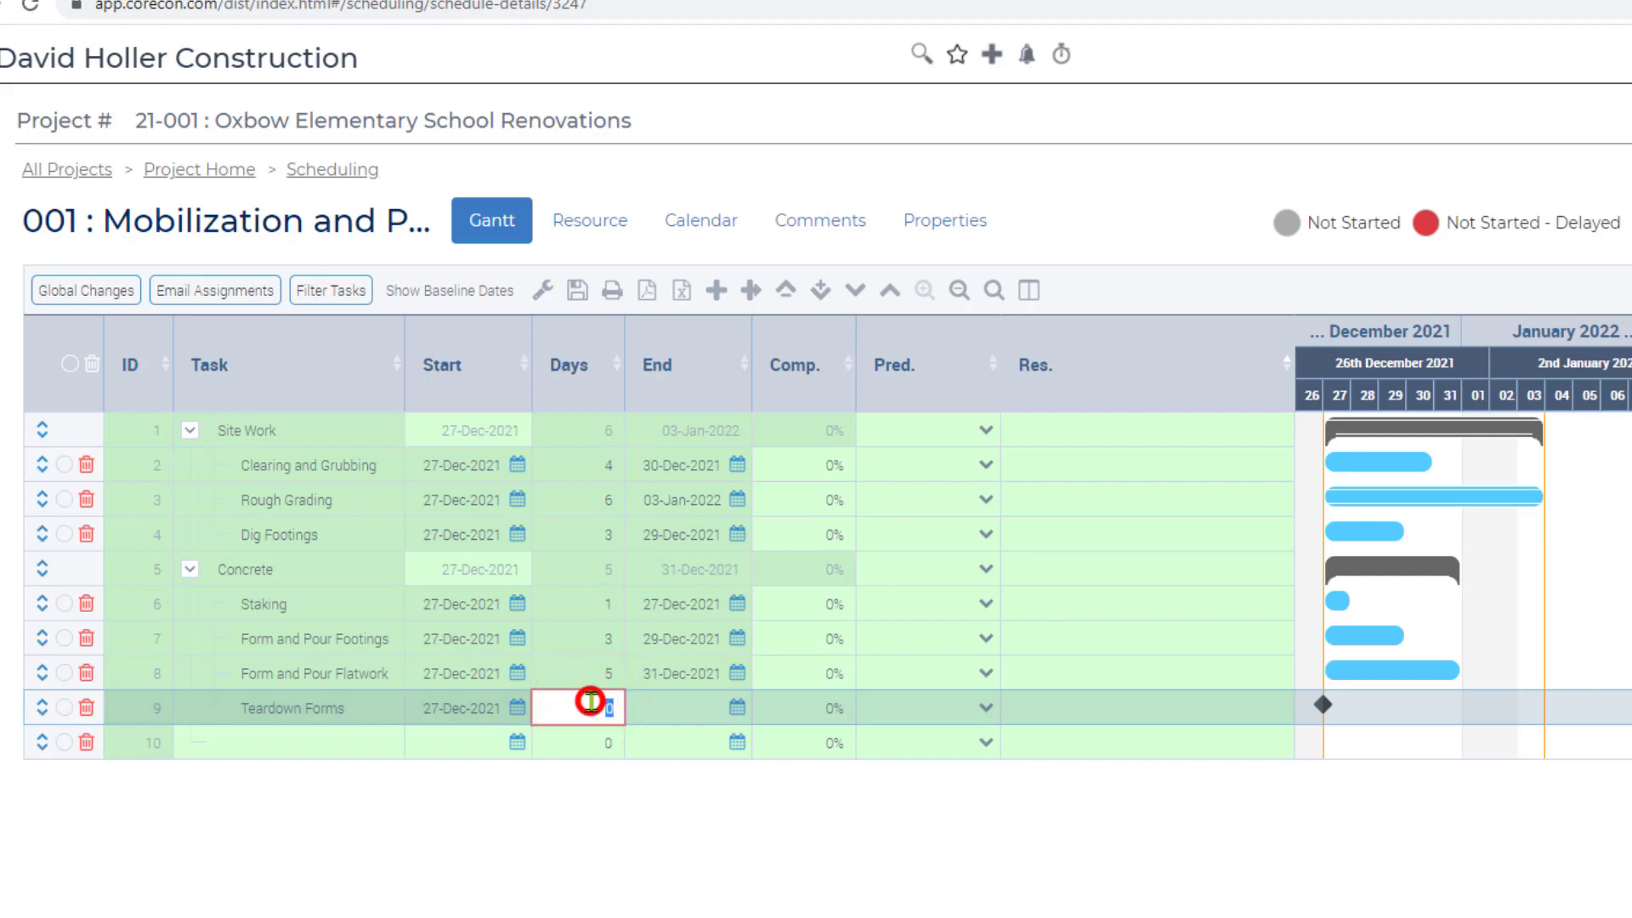
{"action": "type", "text": "1"}
{"action": "key", "text": "Return"}
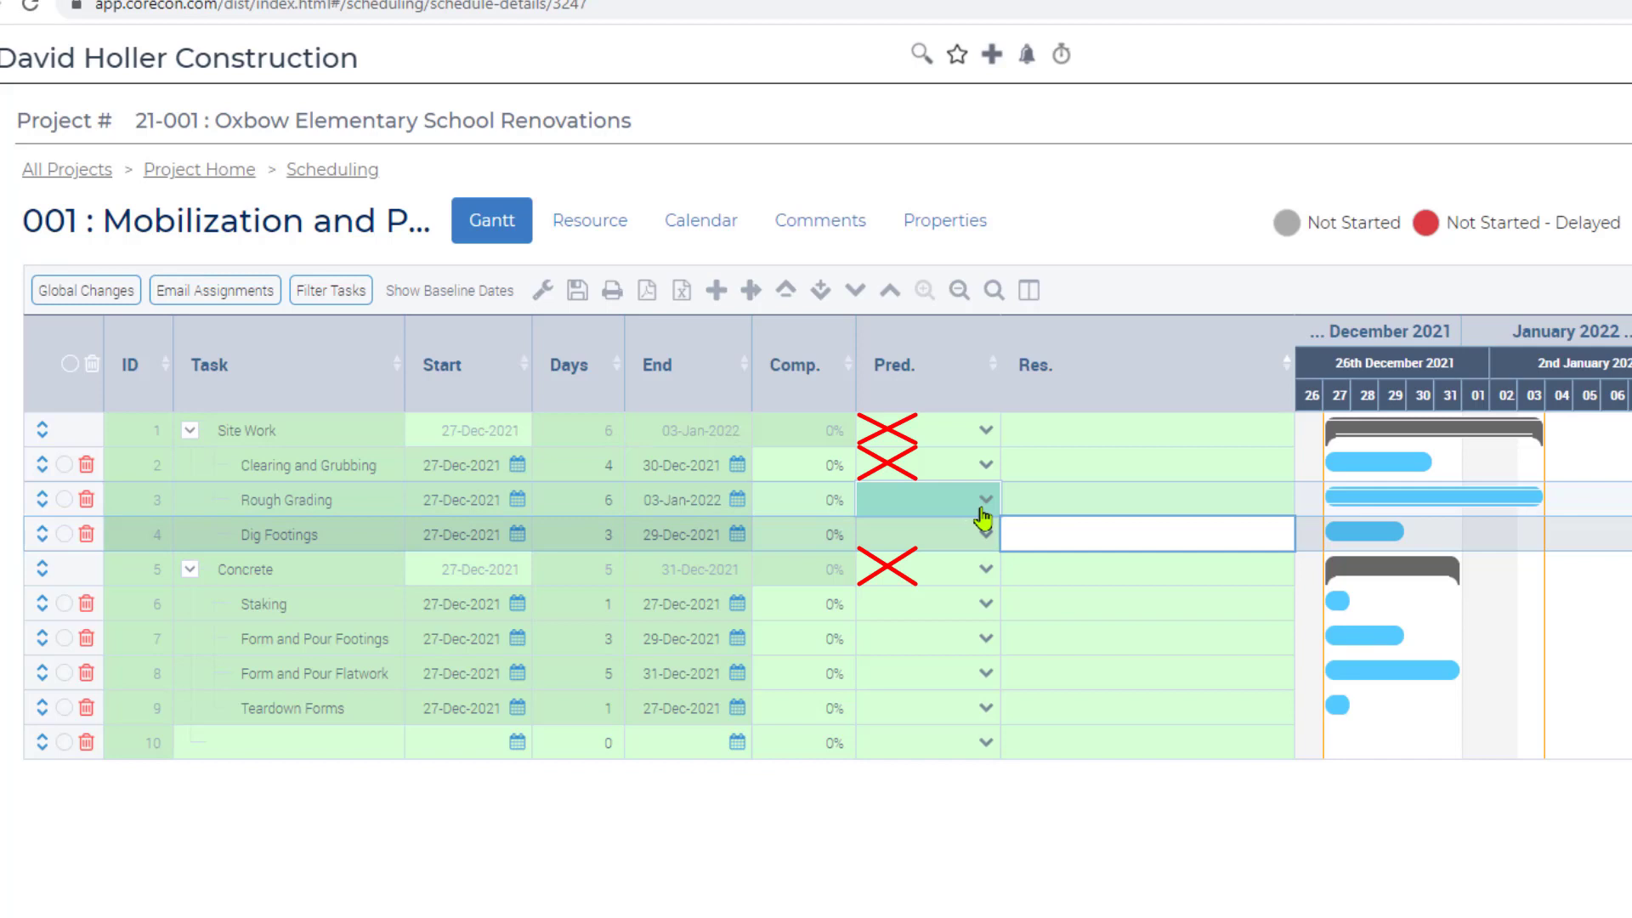
Assign task 2 as predecessor of Rough Grading, and tasks 2 and 3 as predecessors of Dig Footings
{"action": "left_click", "coordinate": [984, 502]}
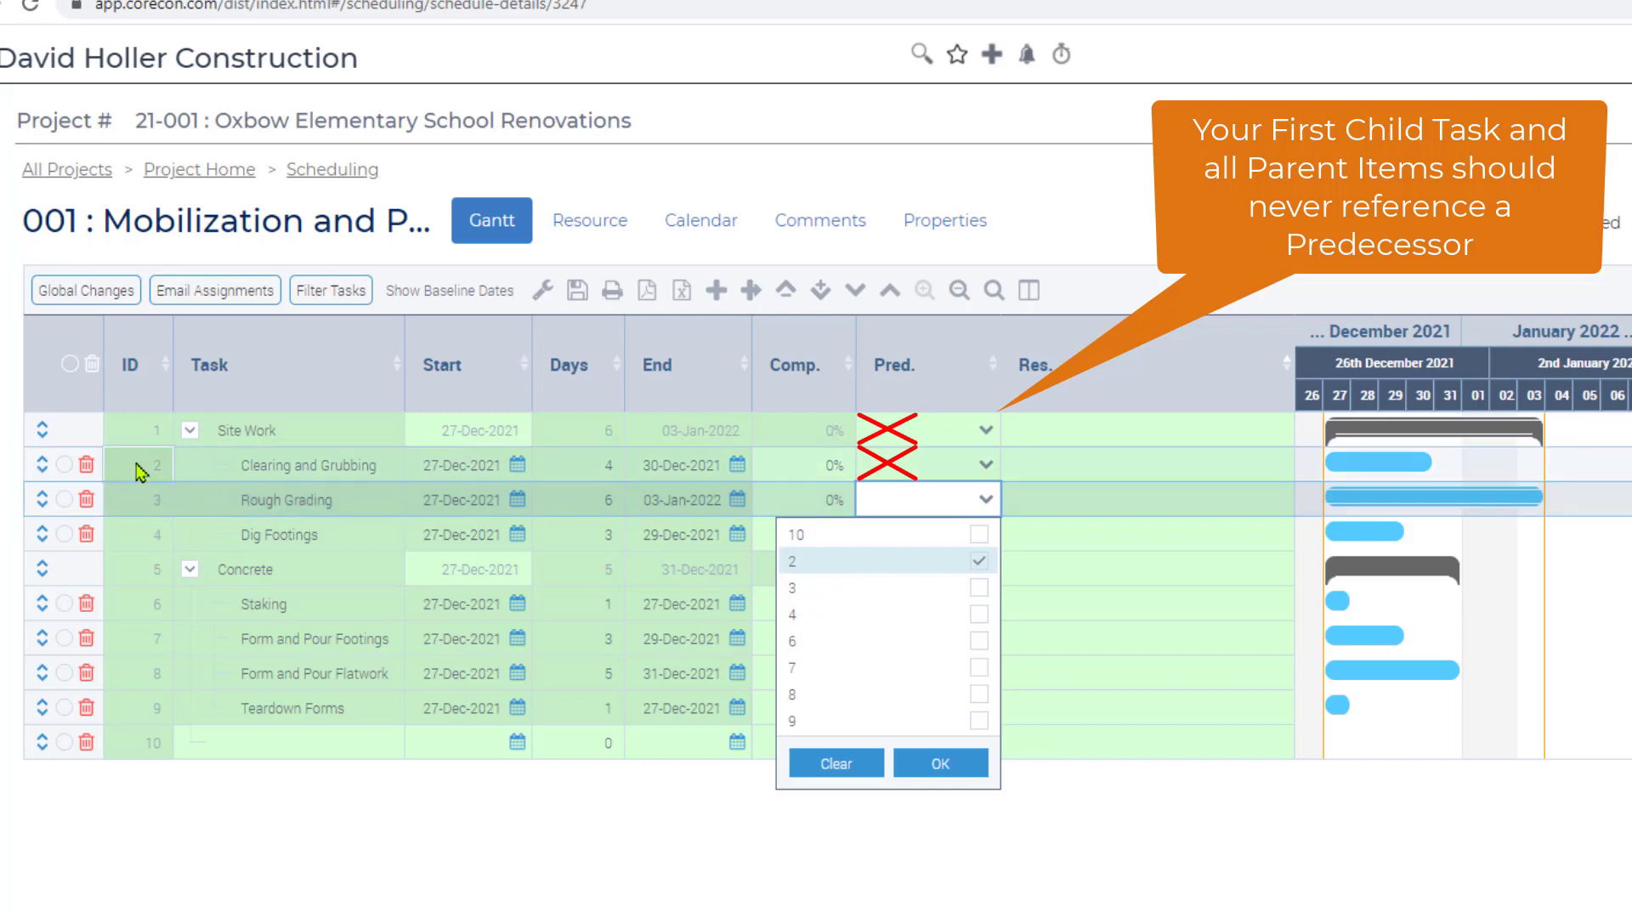
{"action": "left_click", "coordinate": [939, 764]}
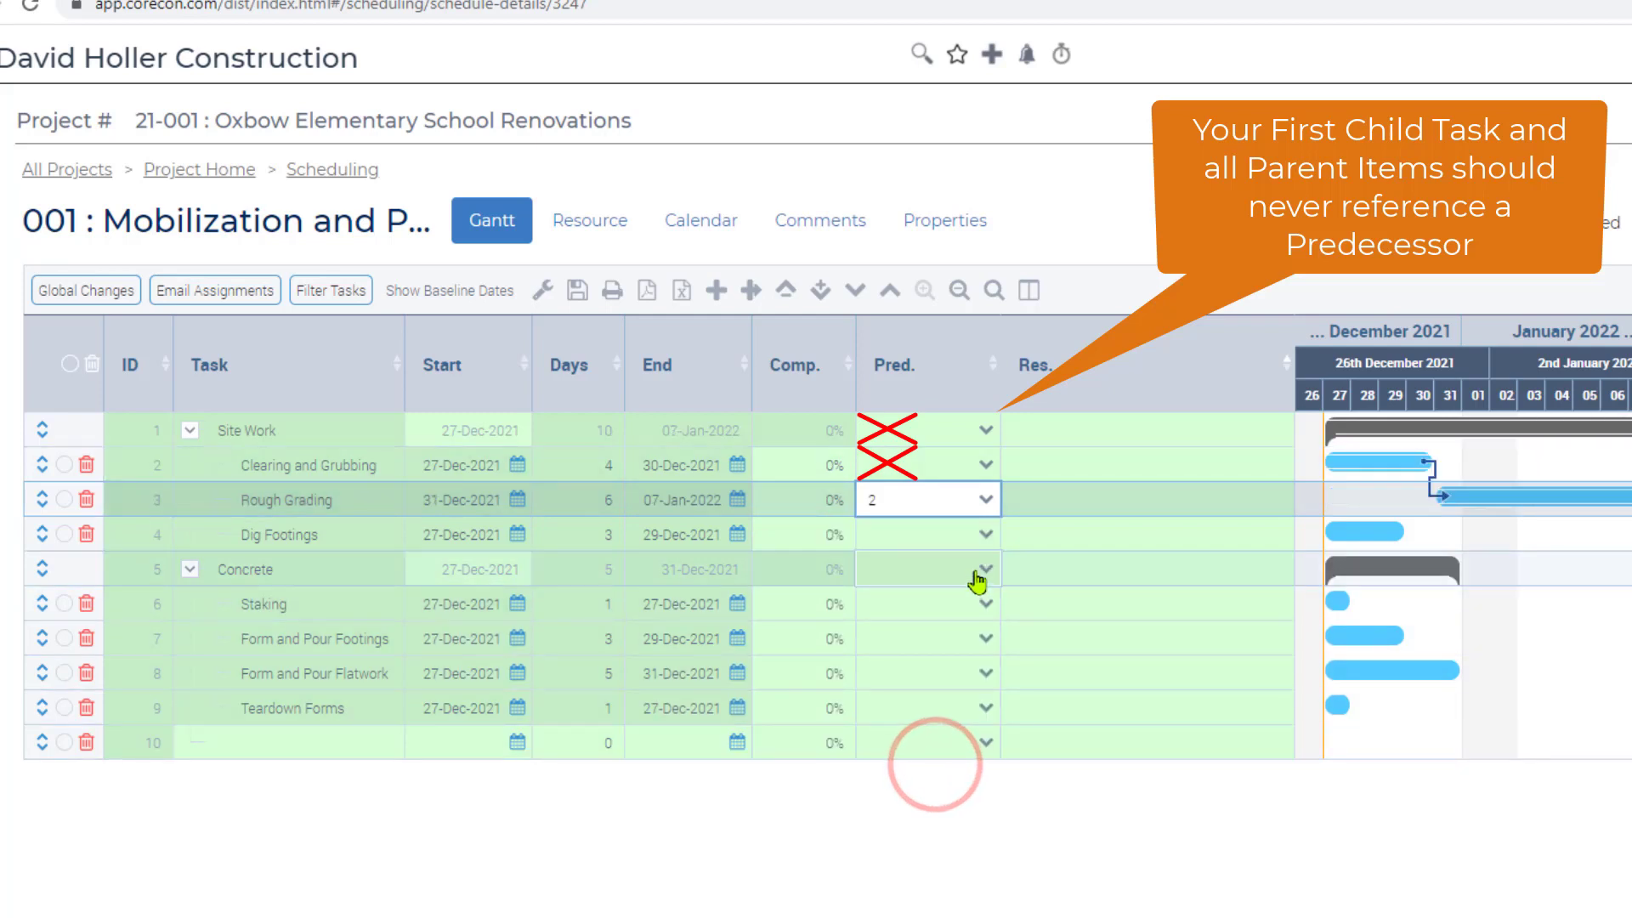
{"action": "left_click", "coordinate": [983, 544]}
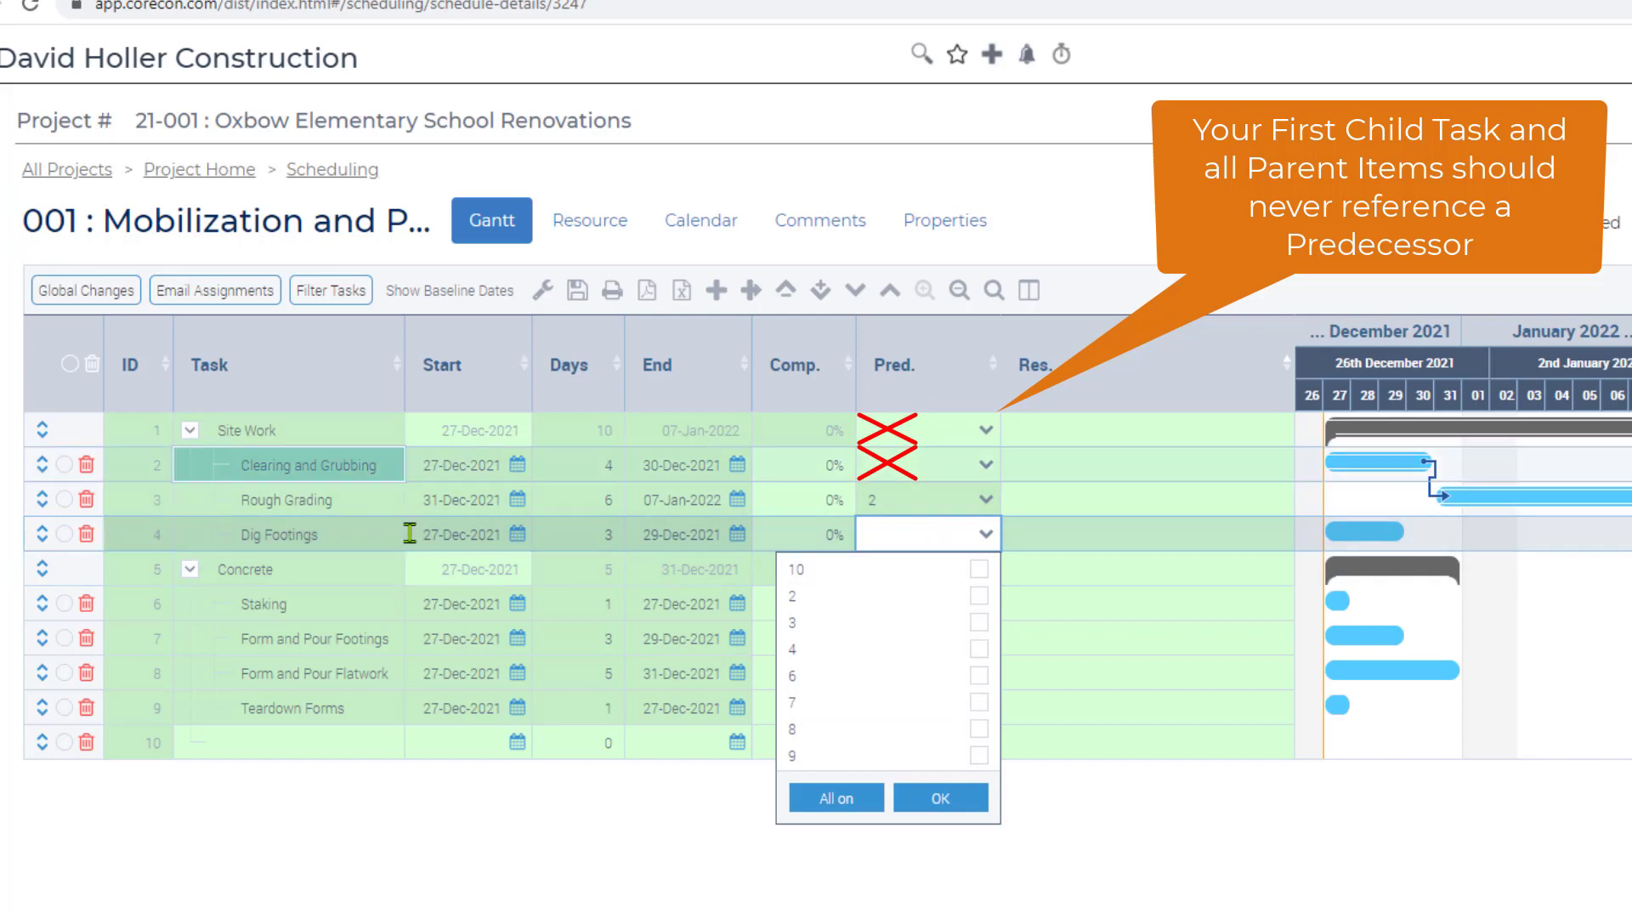
{"action": "left_click", "coordinate": [980, 596]}
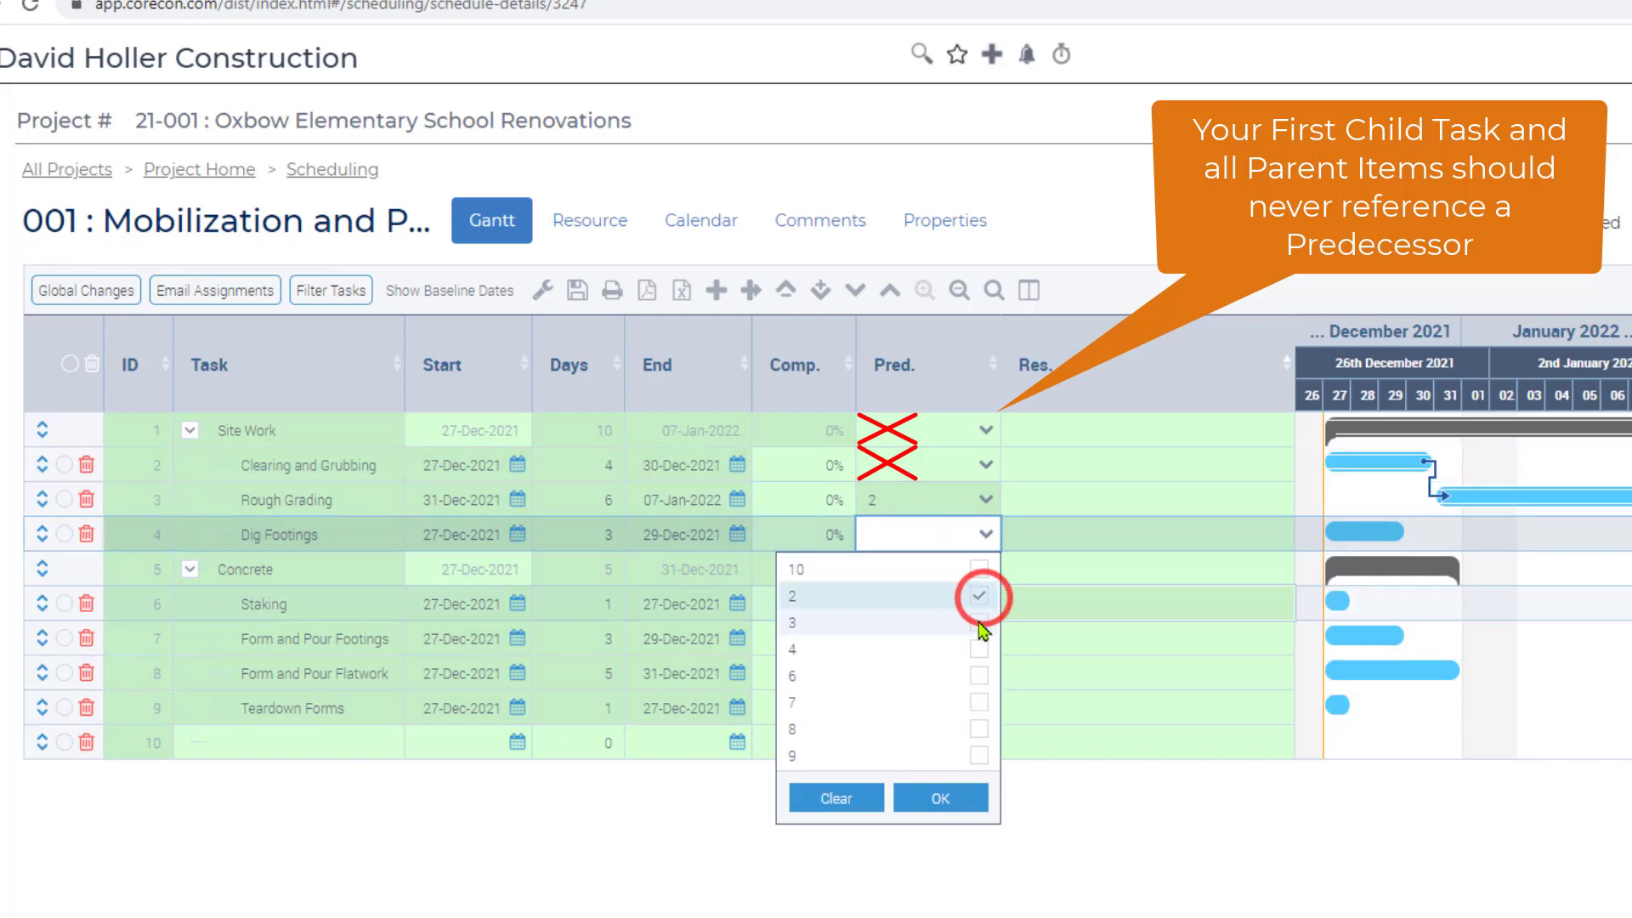
{"action": "left_click", "coordinate": [979, 625]}
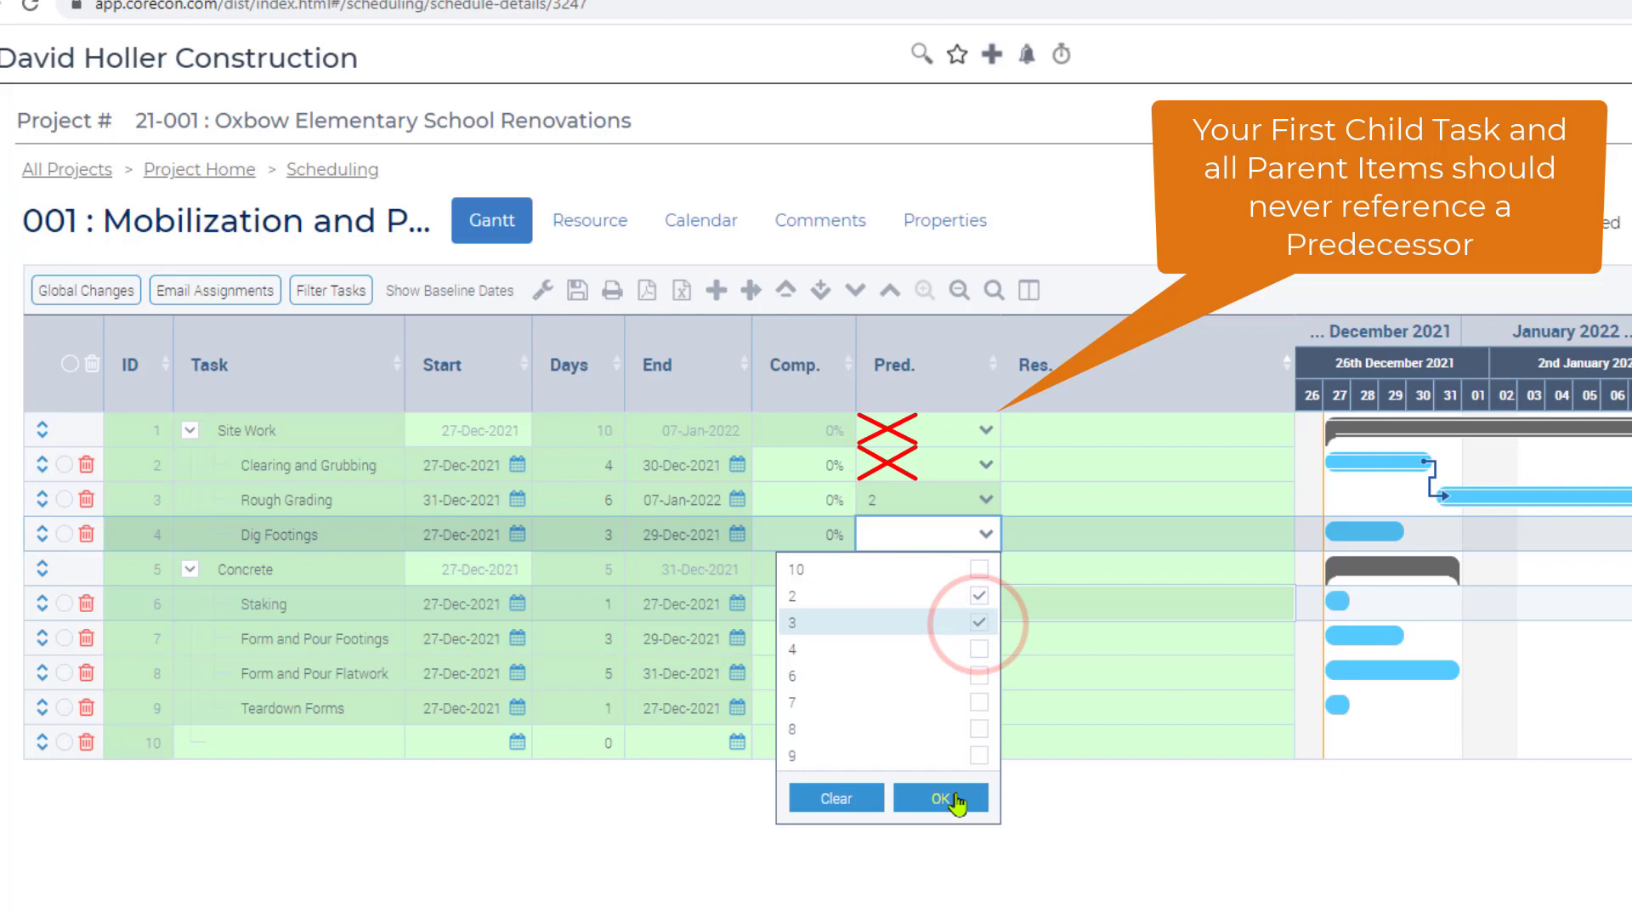
{"action": "left_click", "coordinate": [952, 799]}
Assign predecessor 3 to Staking and predecessor 6 to Form and Pour Footings, agreeing to move the dependent tasks
{"action": "left_click", "coordinate": [935, 602]}
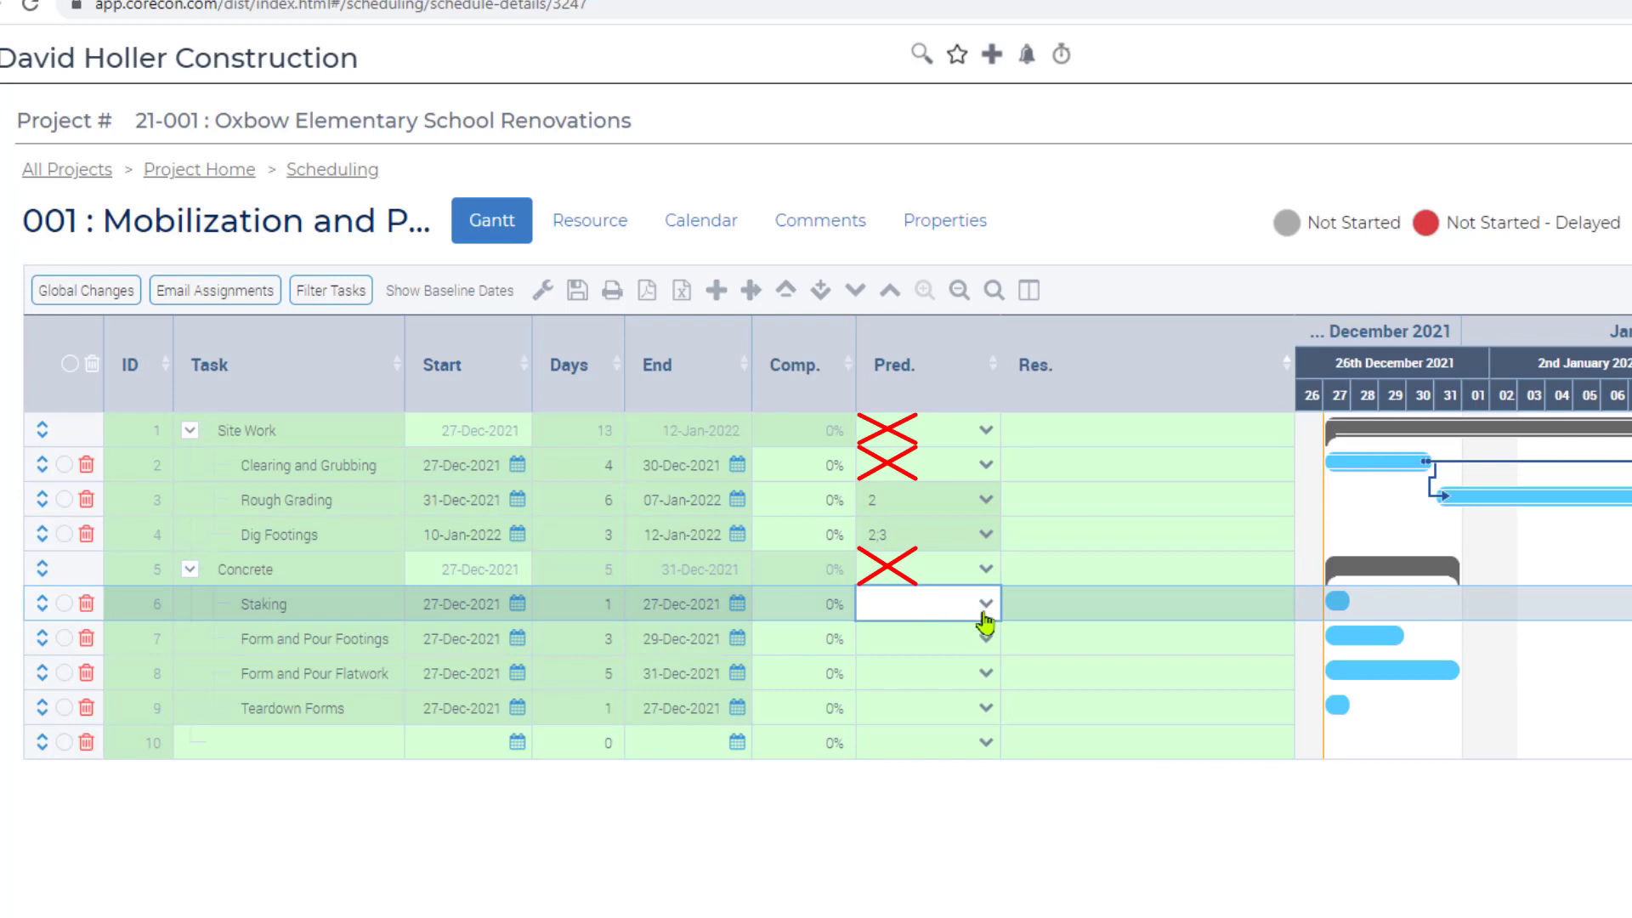
{"action": "left_click", "coordinate": [985, 603]}
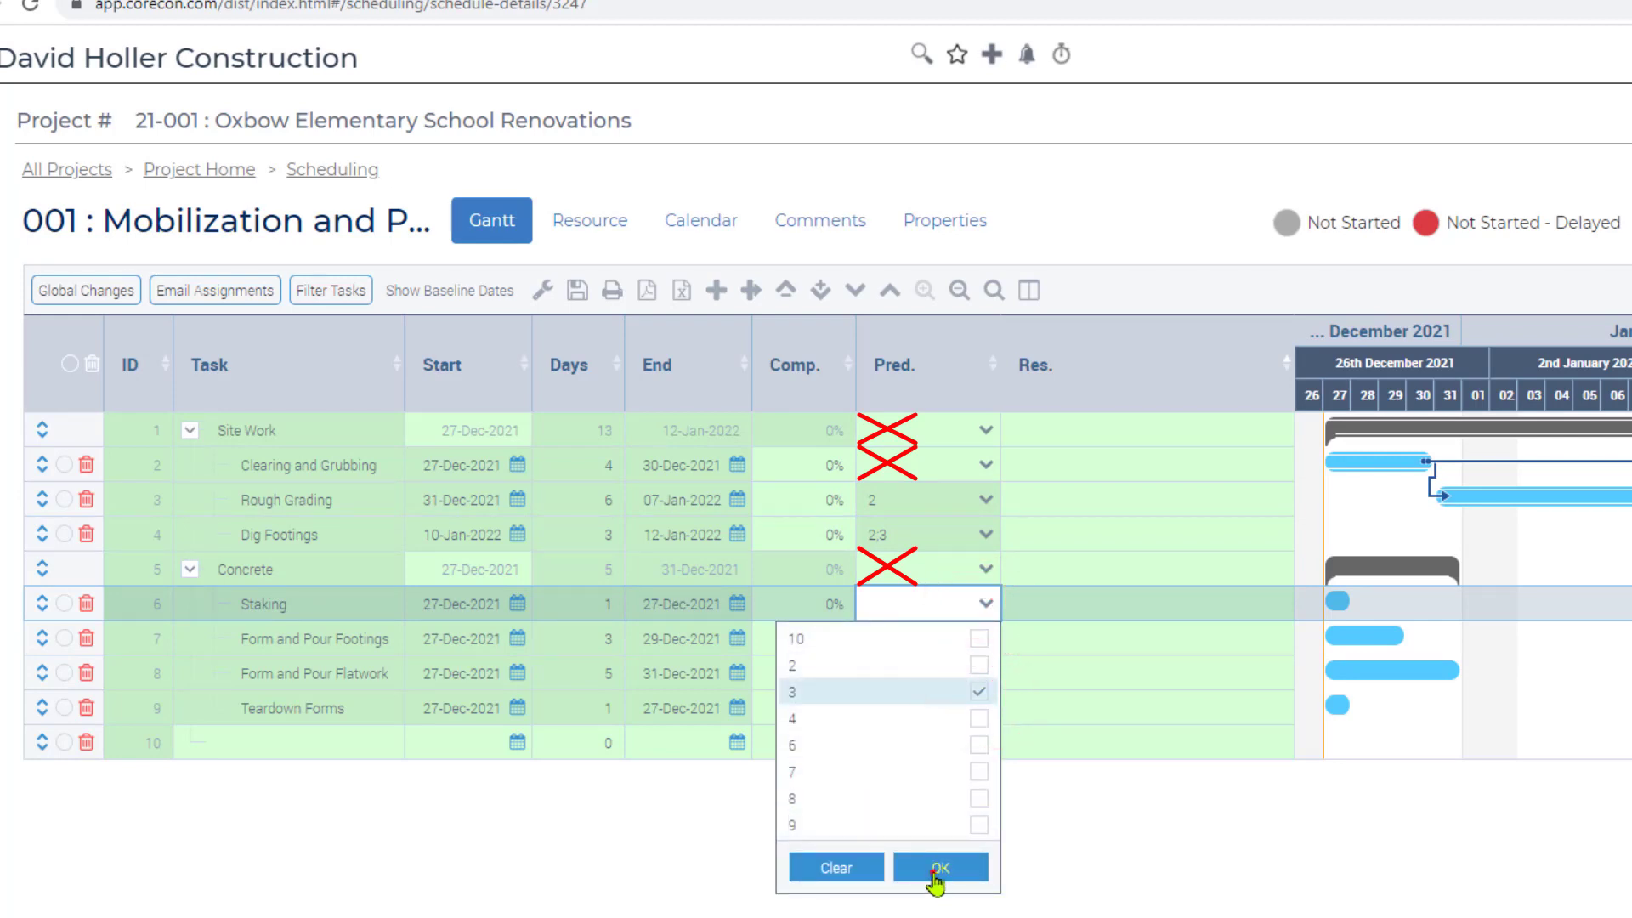
{"action": "left_click", "coordinate": [932, 868]}
{"action": "left_click", "coordinate": [1015, 712]}
{"action": "left_click", "coordinate": [918, 635]}
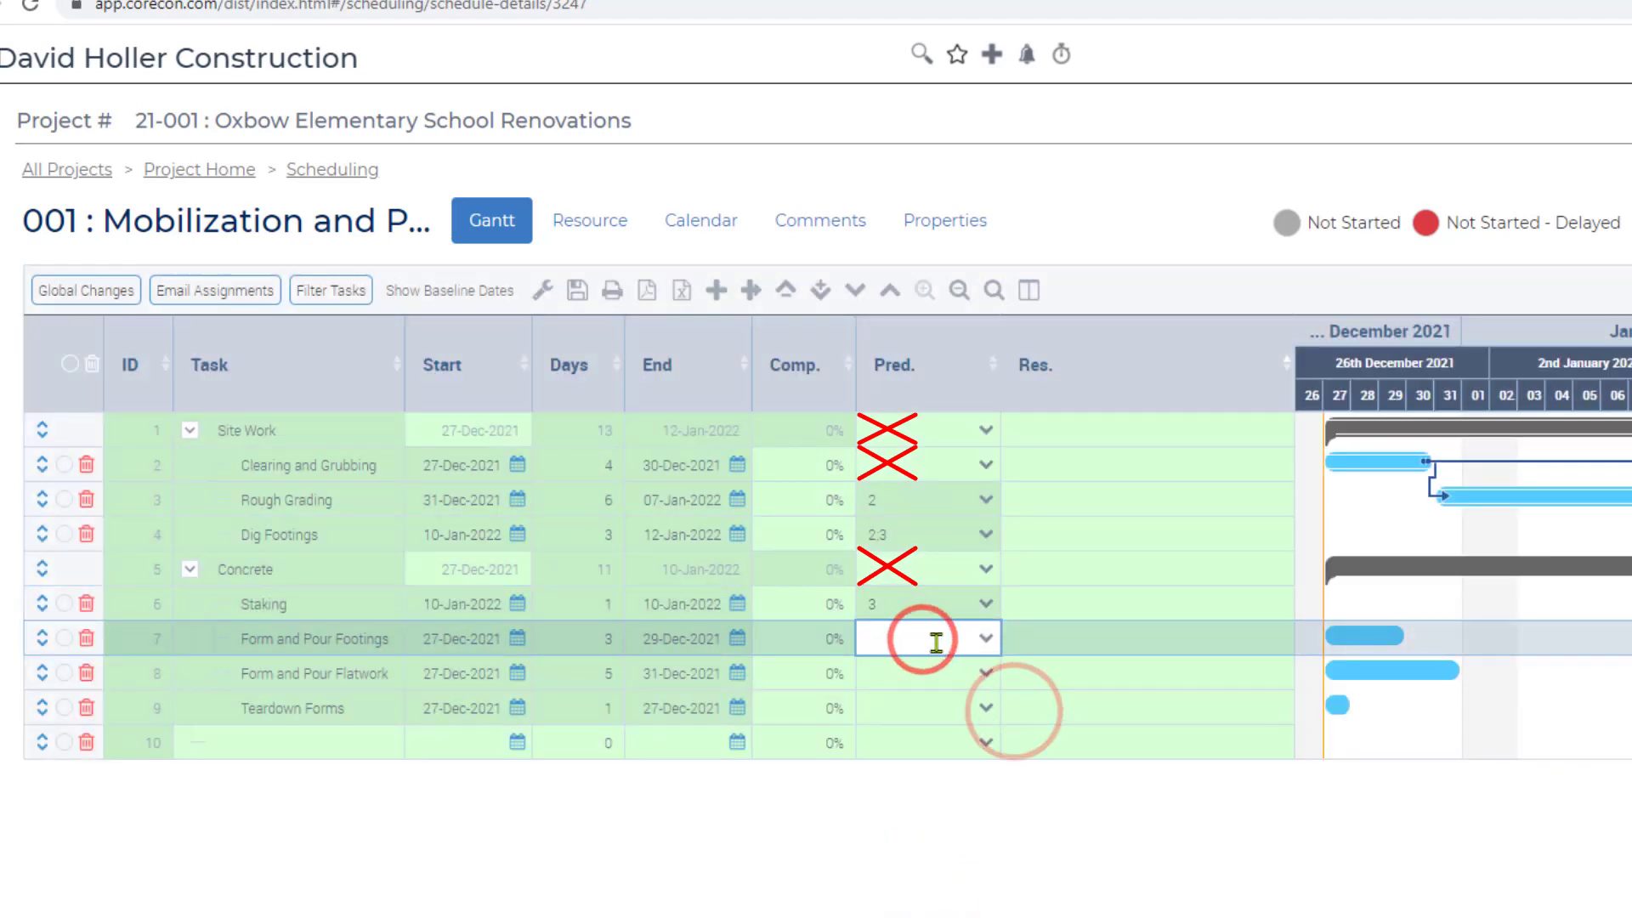
{"action": "left_click", "coordinate": [984, 639]}
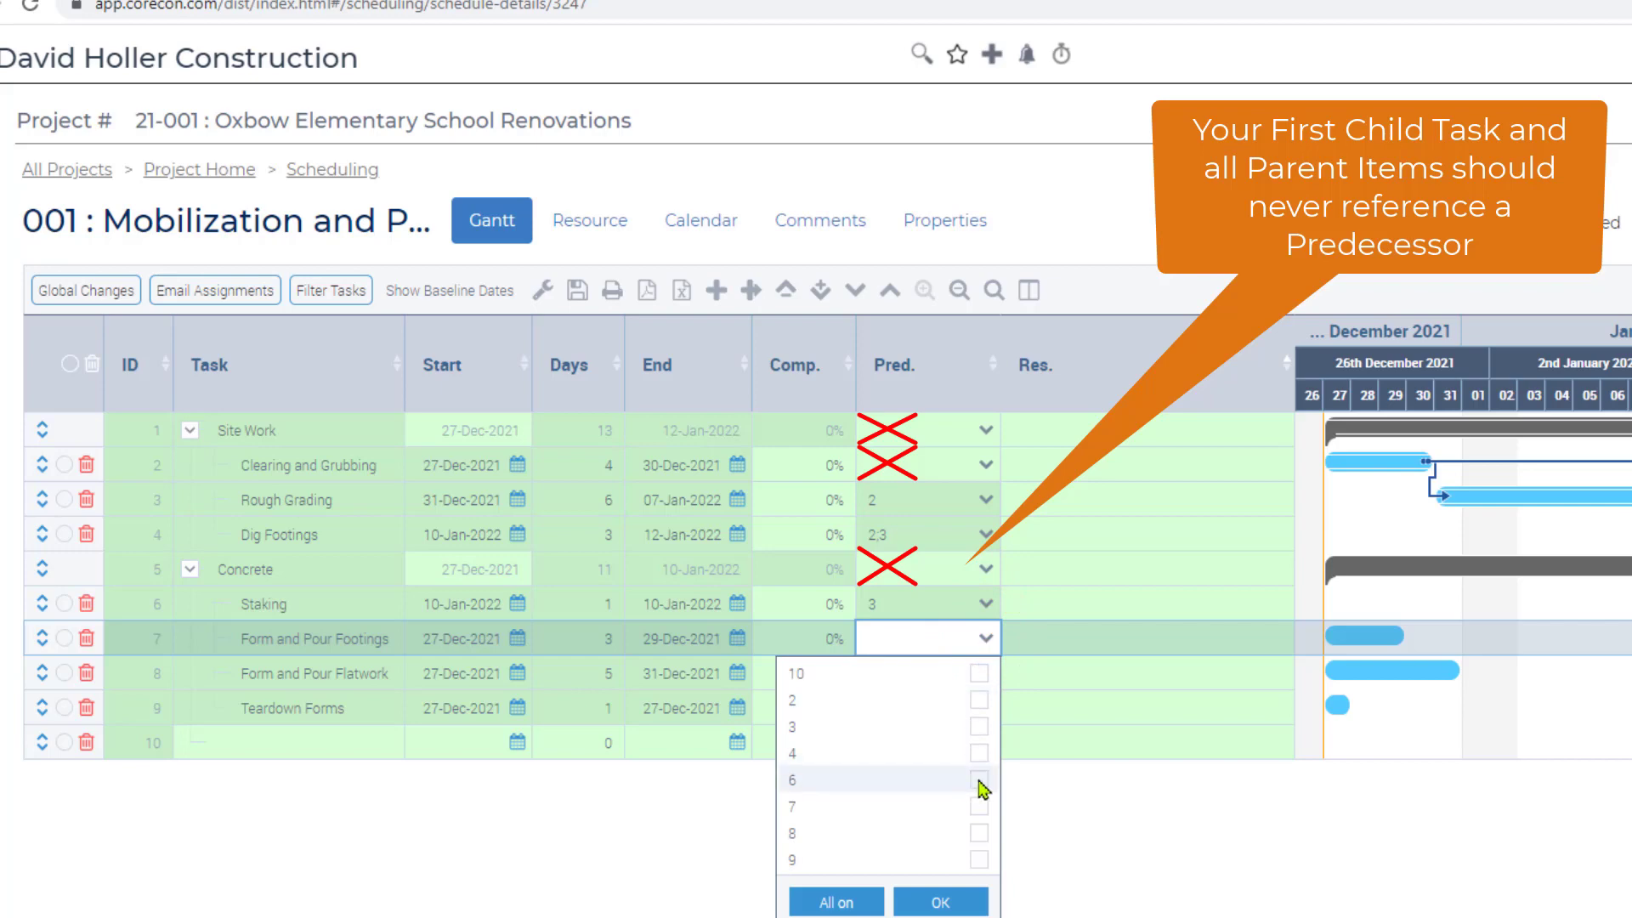
{"action": "left_click", "coordinate": [937, 901]}
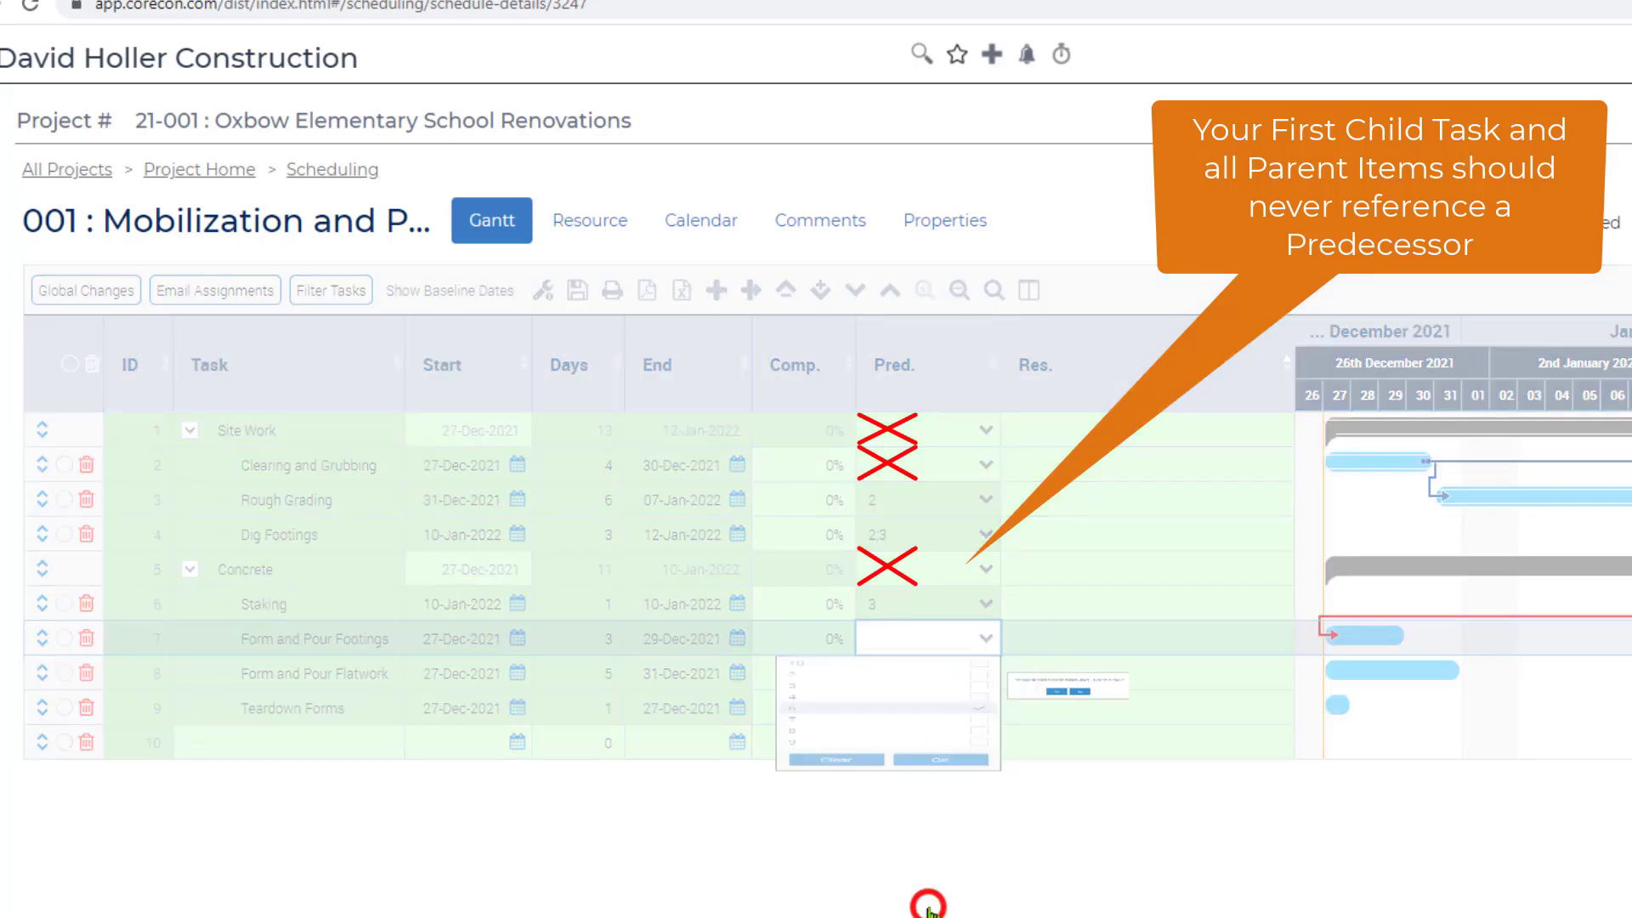
{"action": "left_click", "coordinate": [1028, 714]}
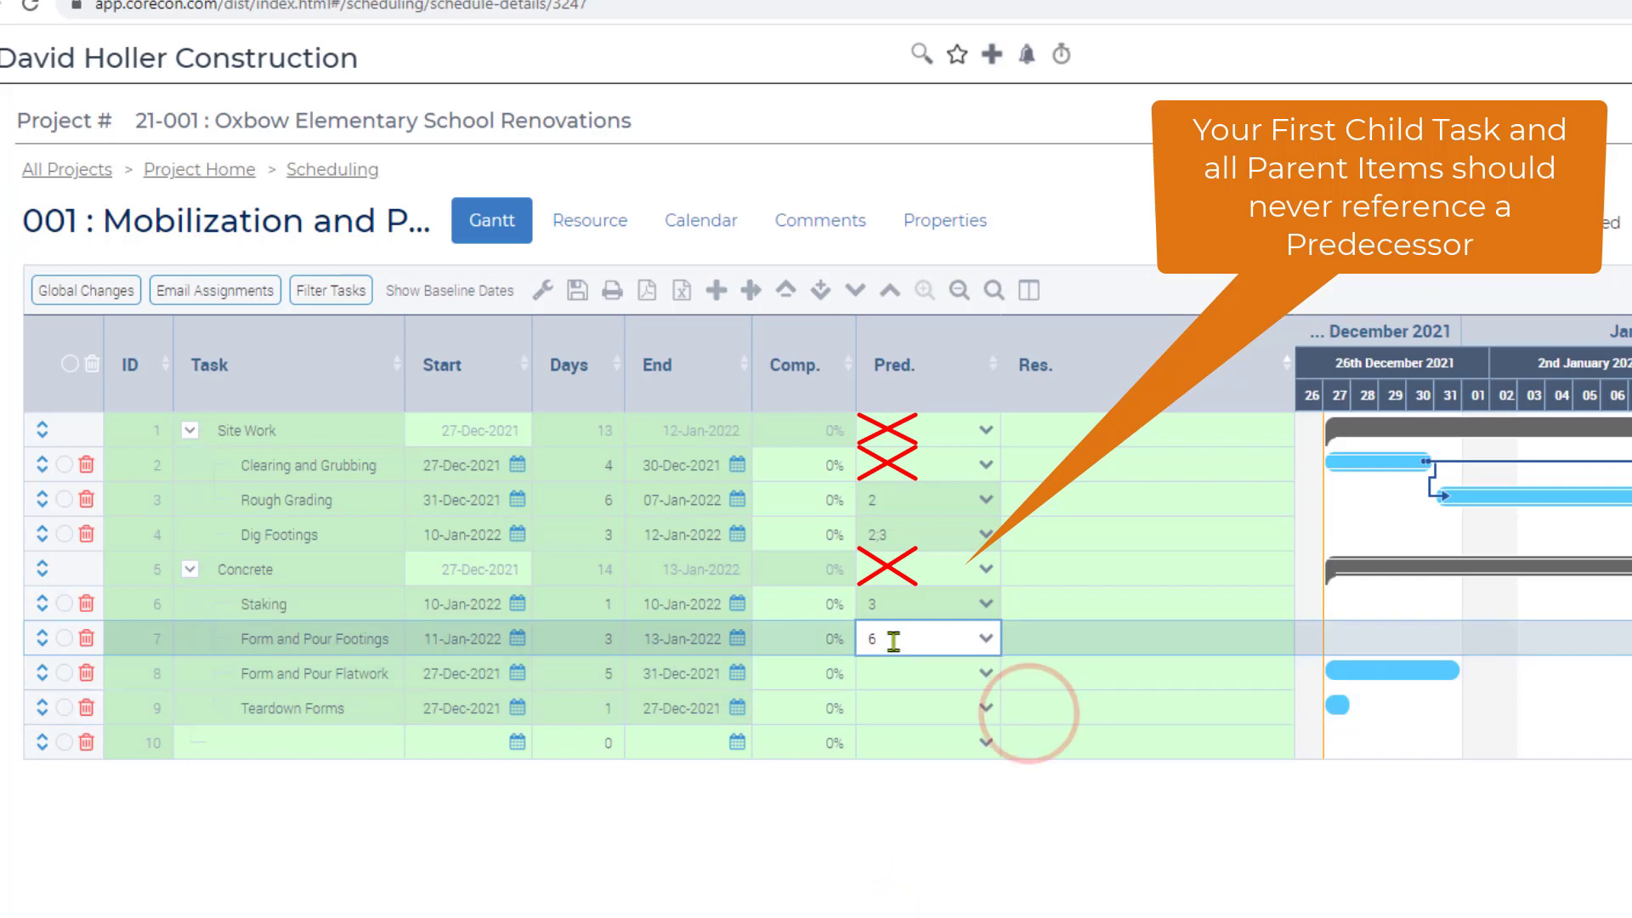
Add a lag to the Form and Pour Footings predecessor by setting it to 6+3, without moving the dependent task
{"action": "left_click", "coordinate": [892, 641]}
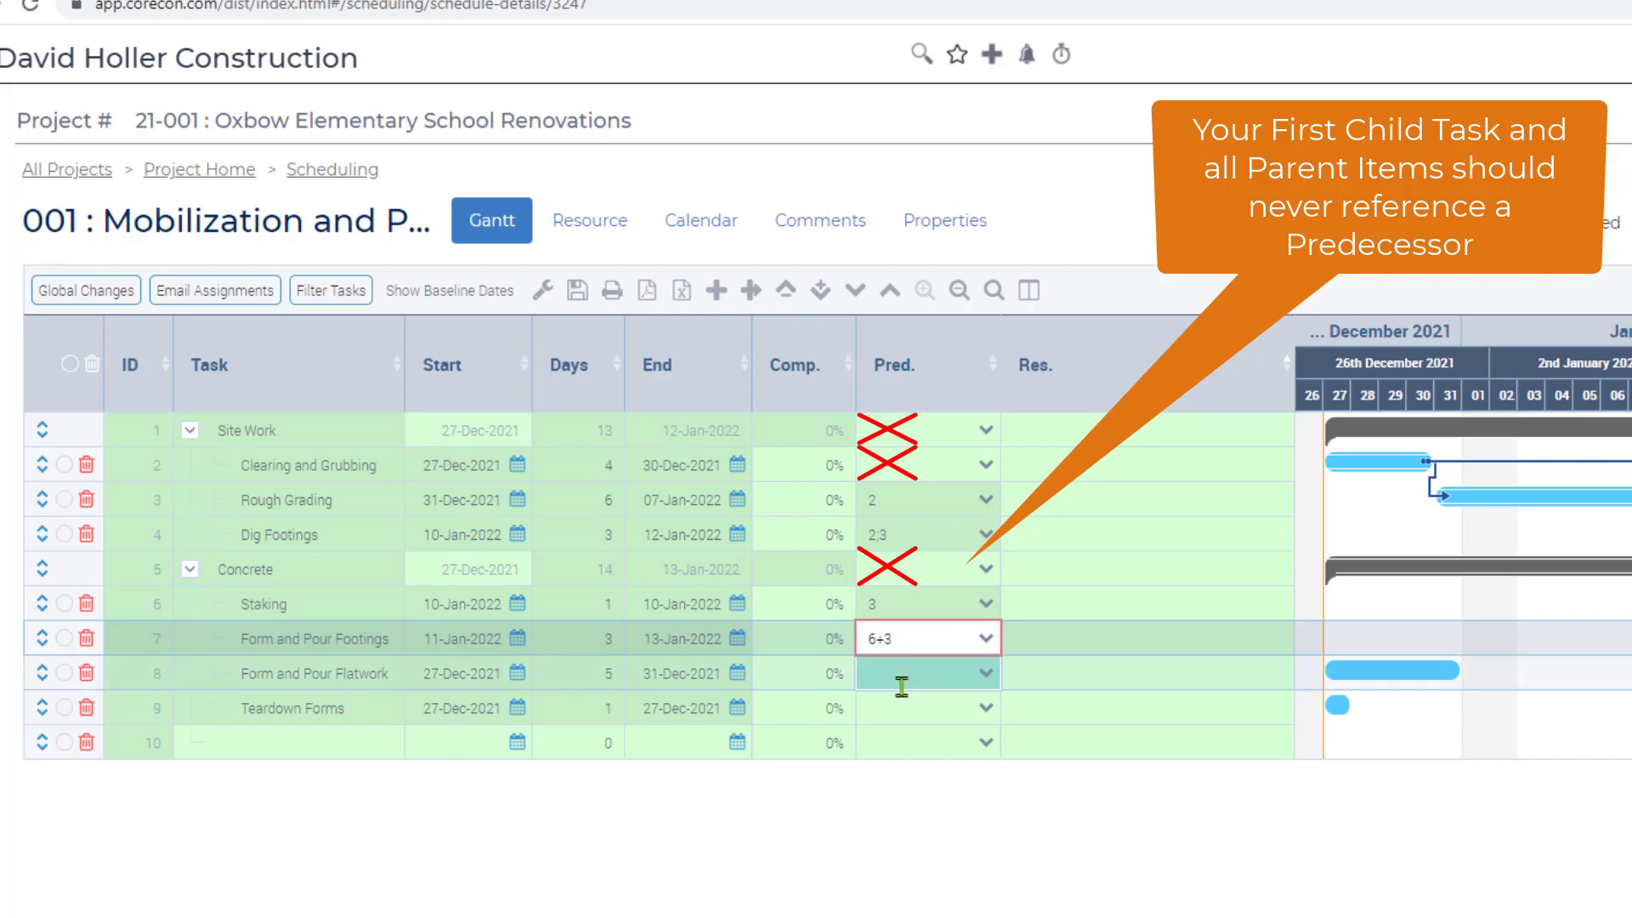
{"action": "left_click", "coordinate": [896, 673]}
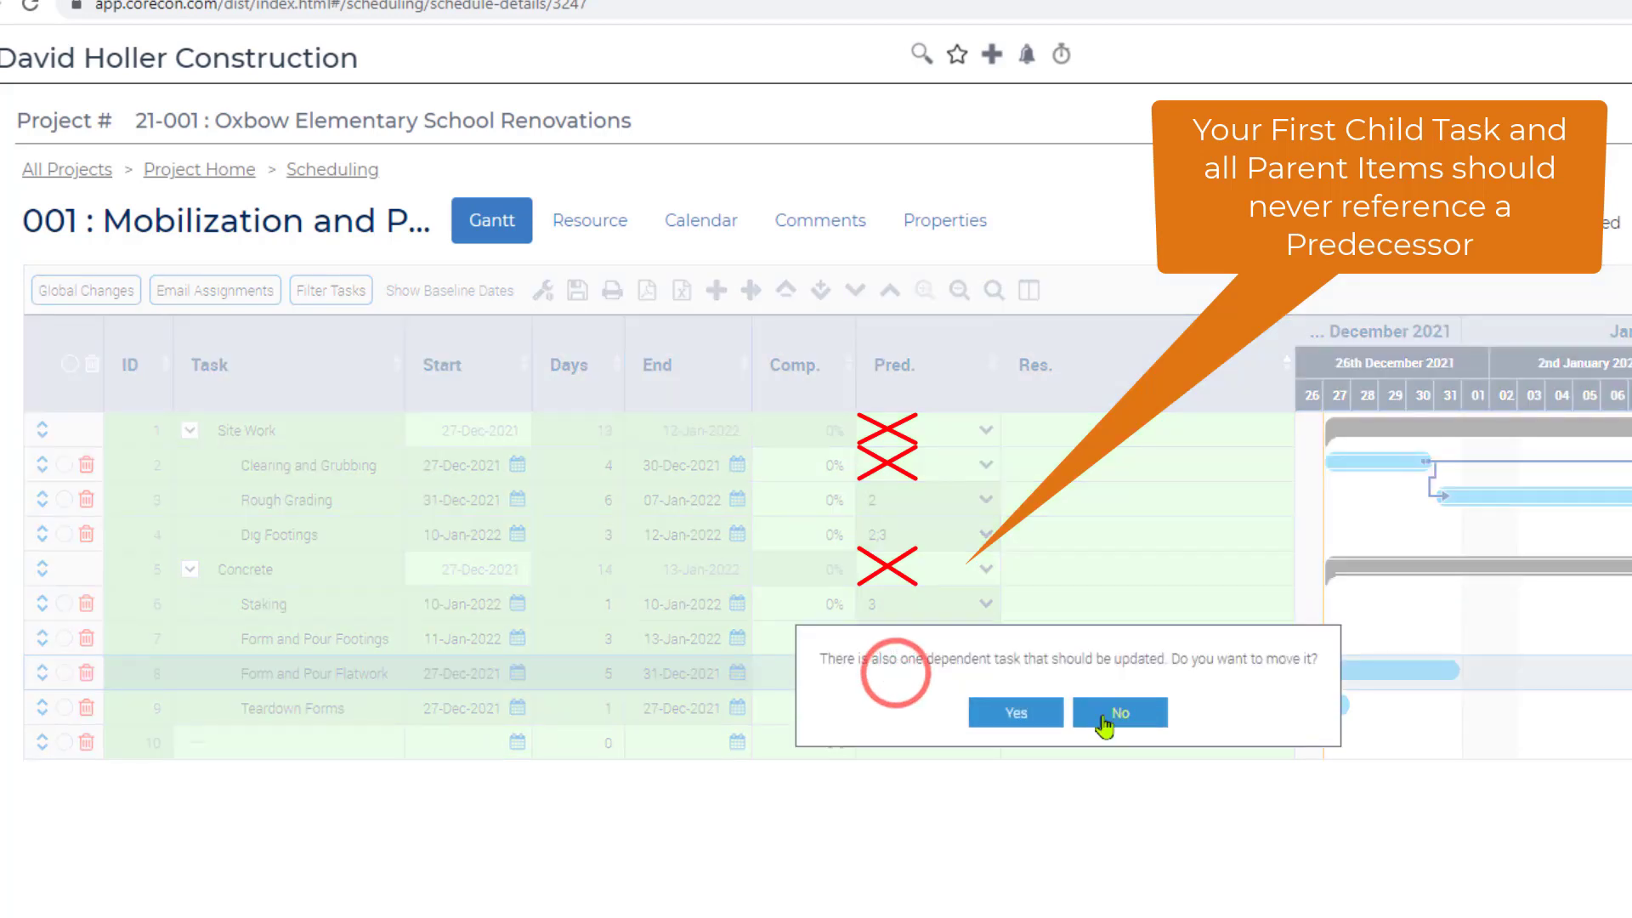
{"action": "left_click", "coordinate": [1101, 714]}
Assign predecessor 7 to Form and Pour Flatwork and predecessor 8 to Teardown Forms, agreeing to move the dependent tasks
{"action": "left_click", "coordinate": [983, 675]}
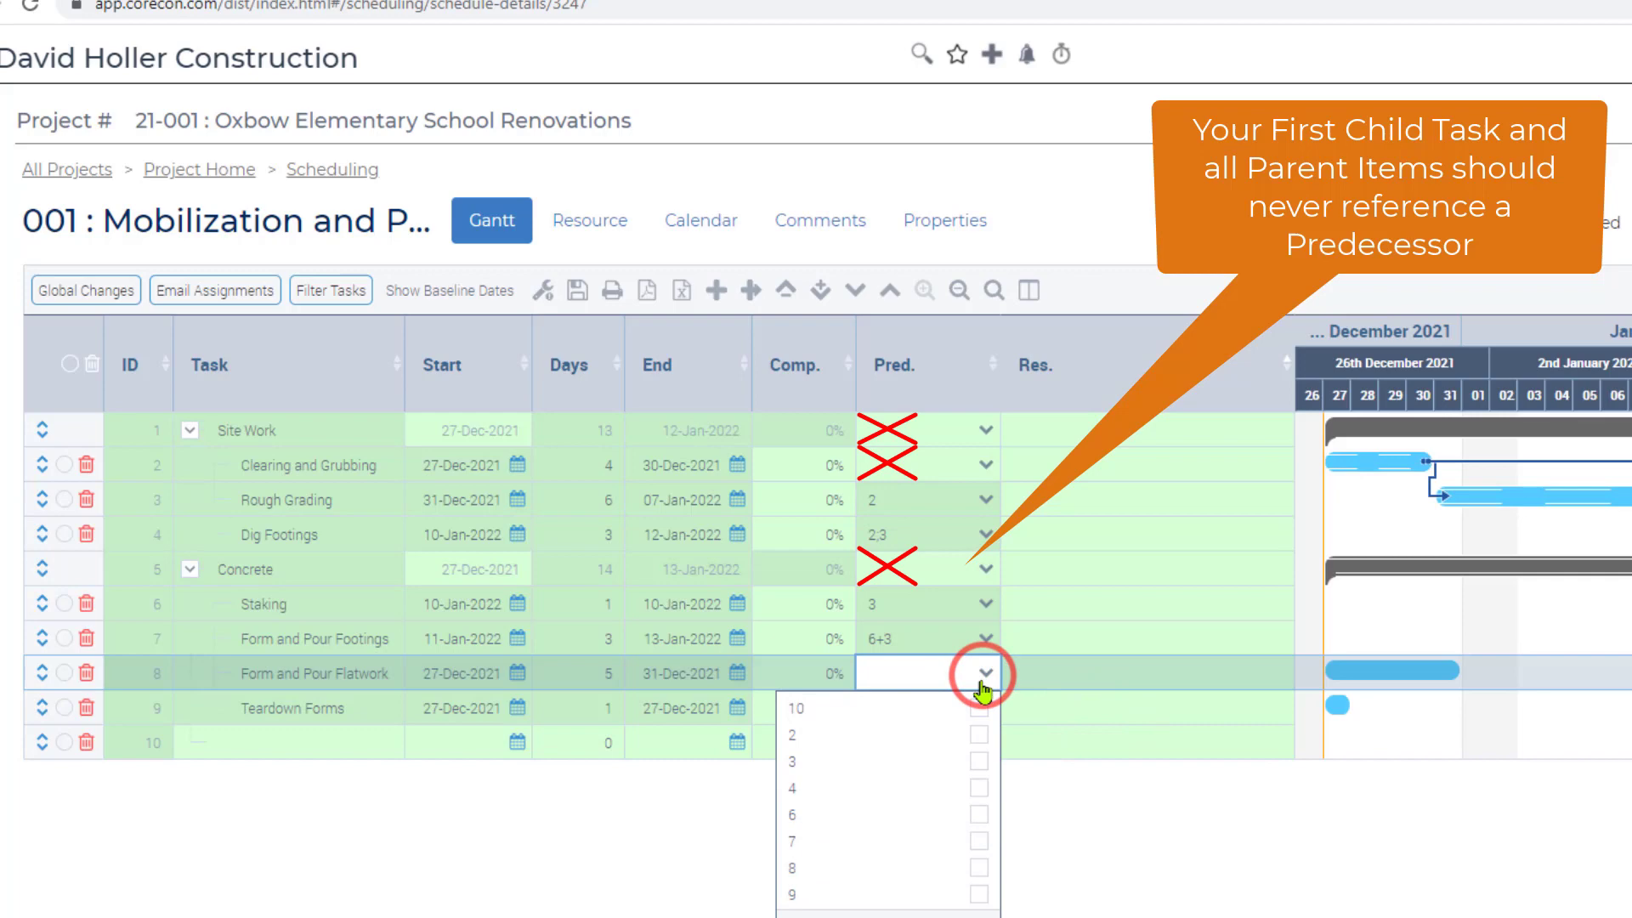
{"action": "left_click", "coordinate": [979, 842]}
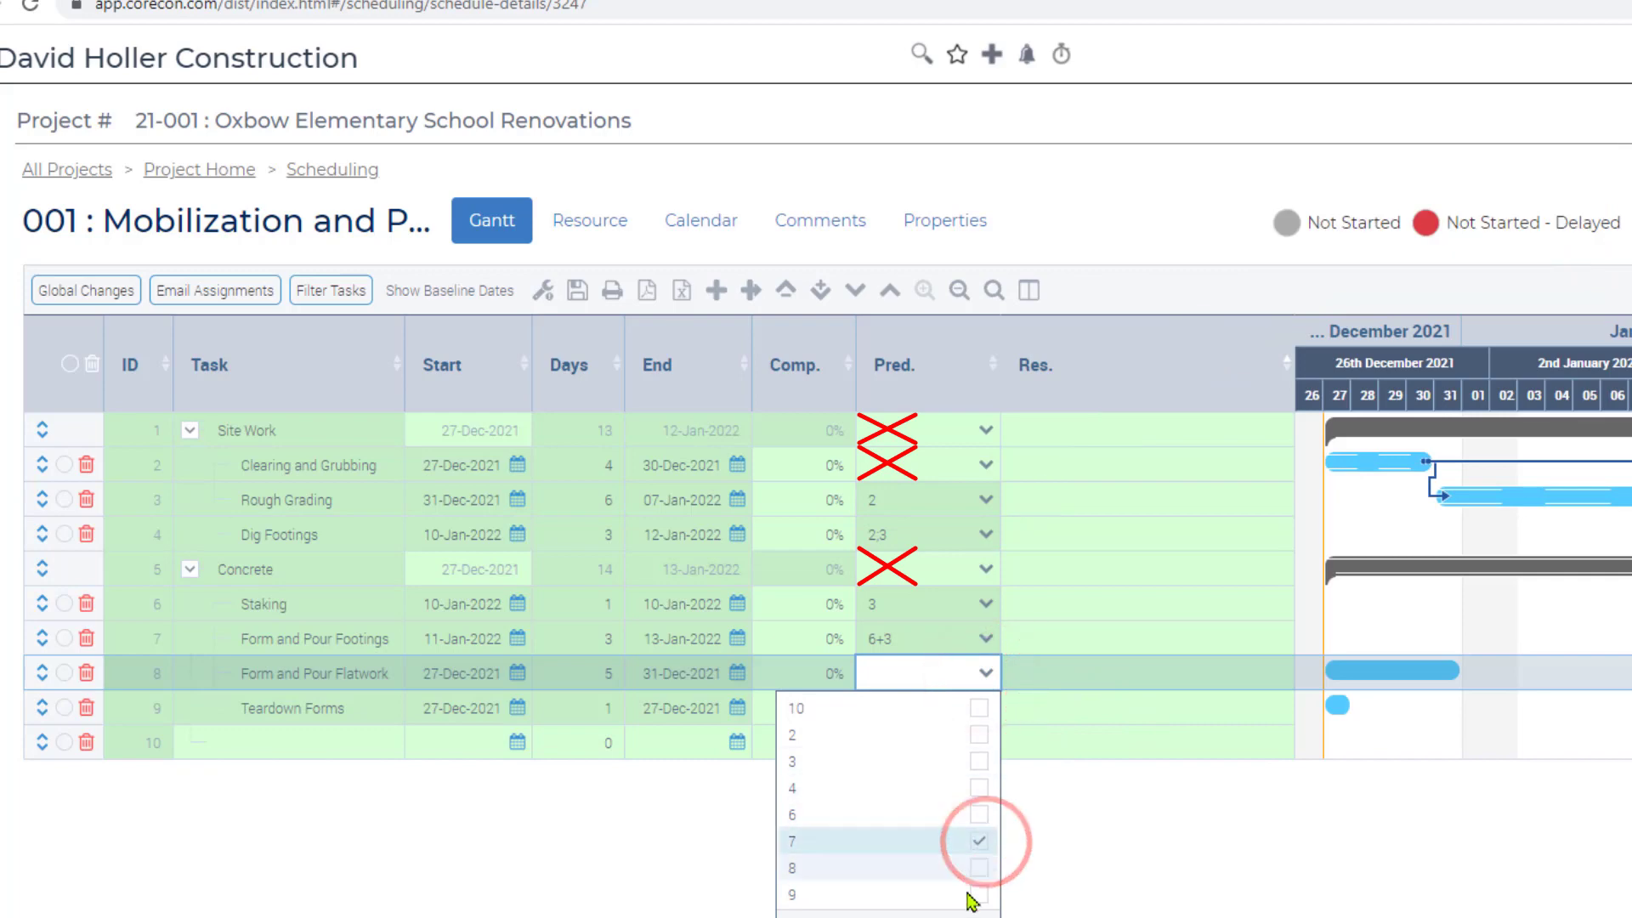
{"action": "left_click", "coordinate": [961, 905]}
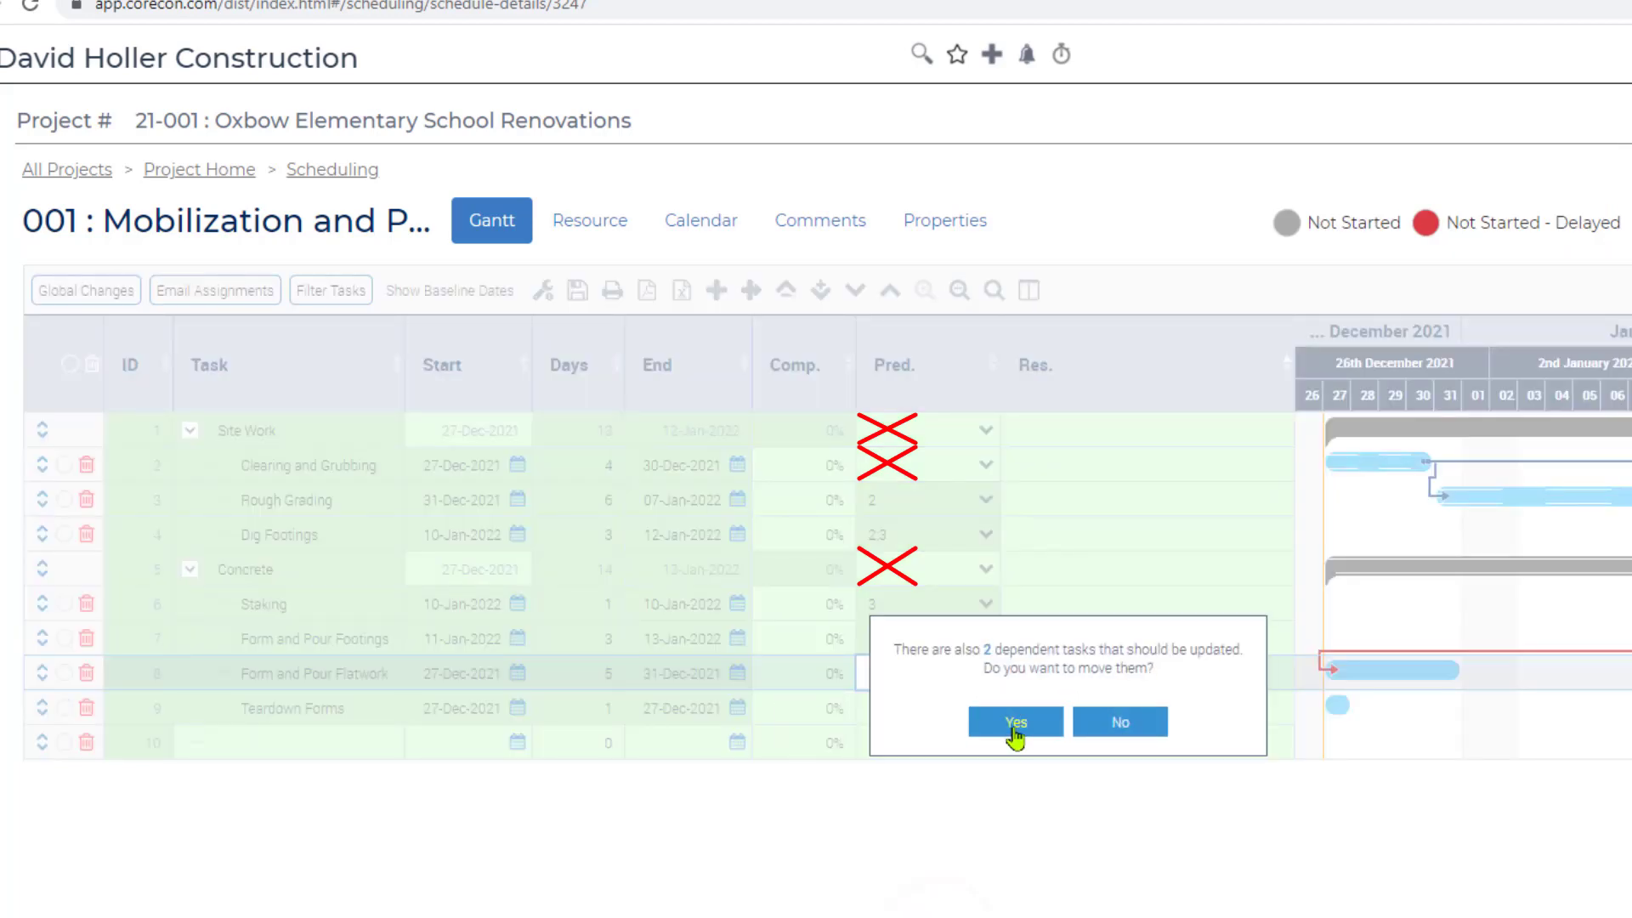
{"action": "left_click", "coordinate": [1015, 722]}
{"action": "left_click", "coordinate": [984, 710]}
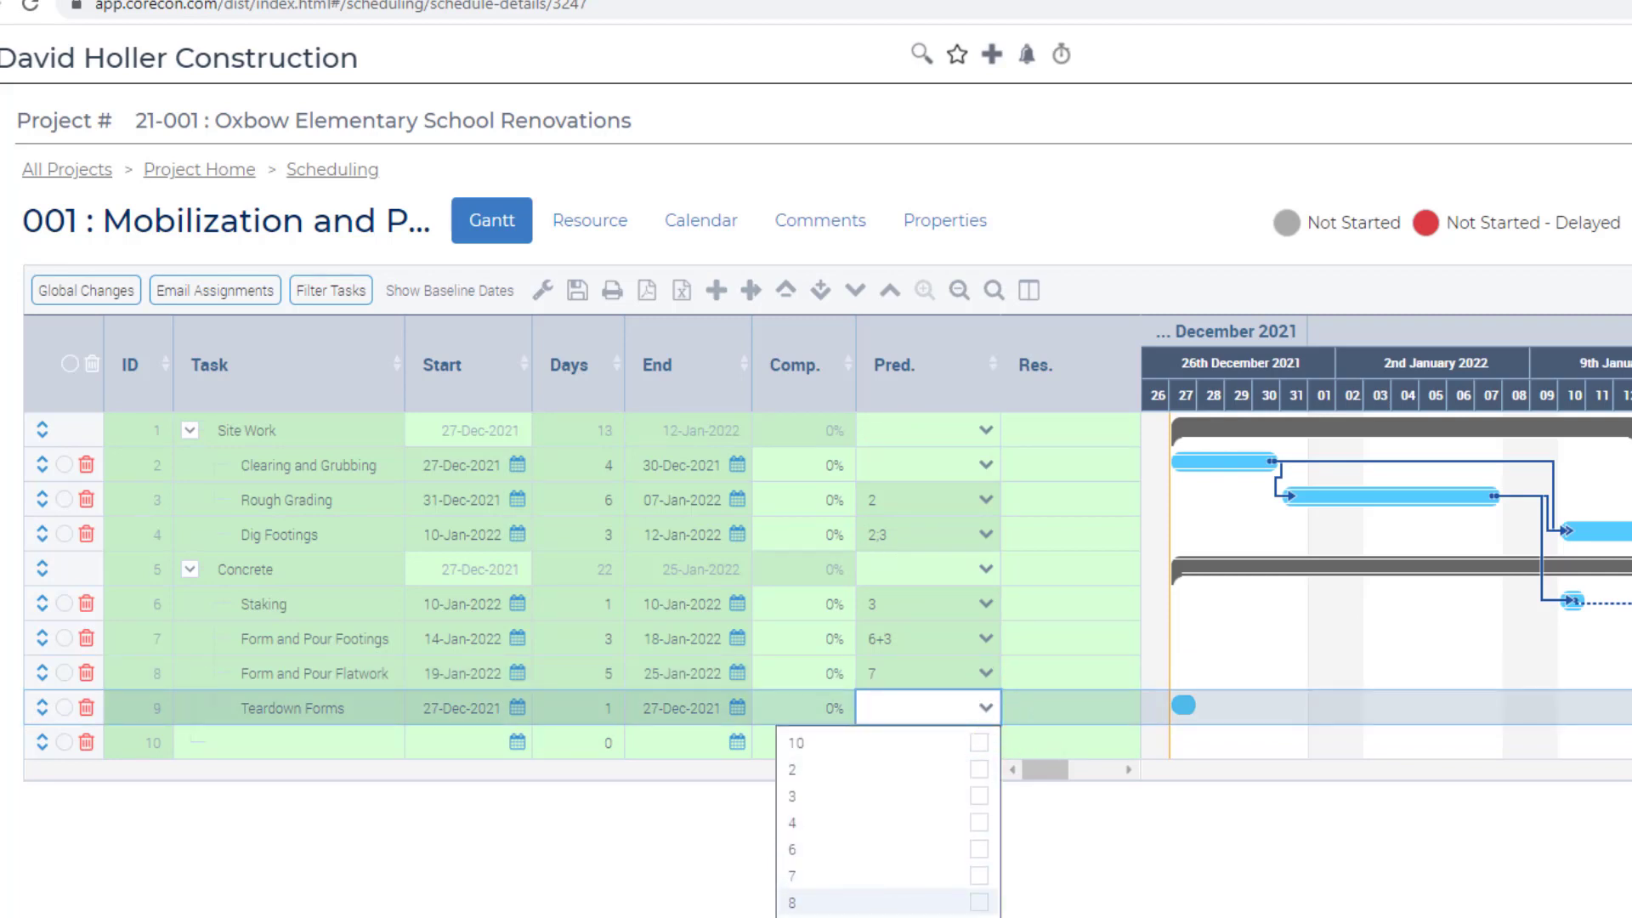
{"action": "left_click", "coordinate": [978, 901]}
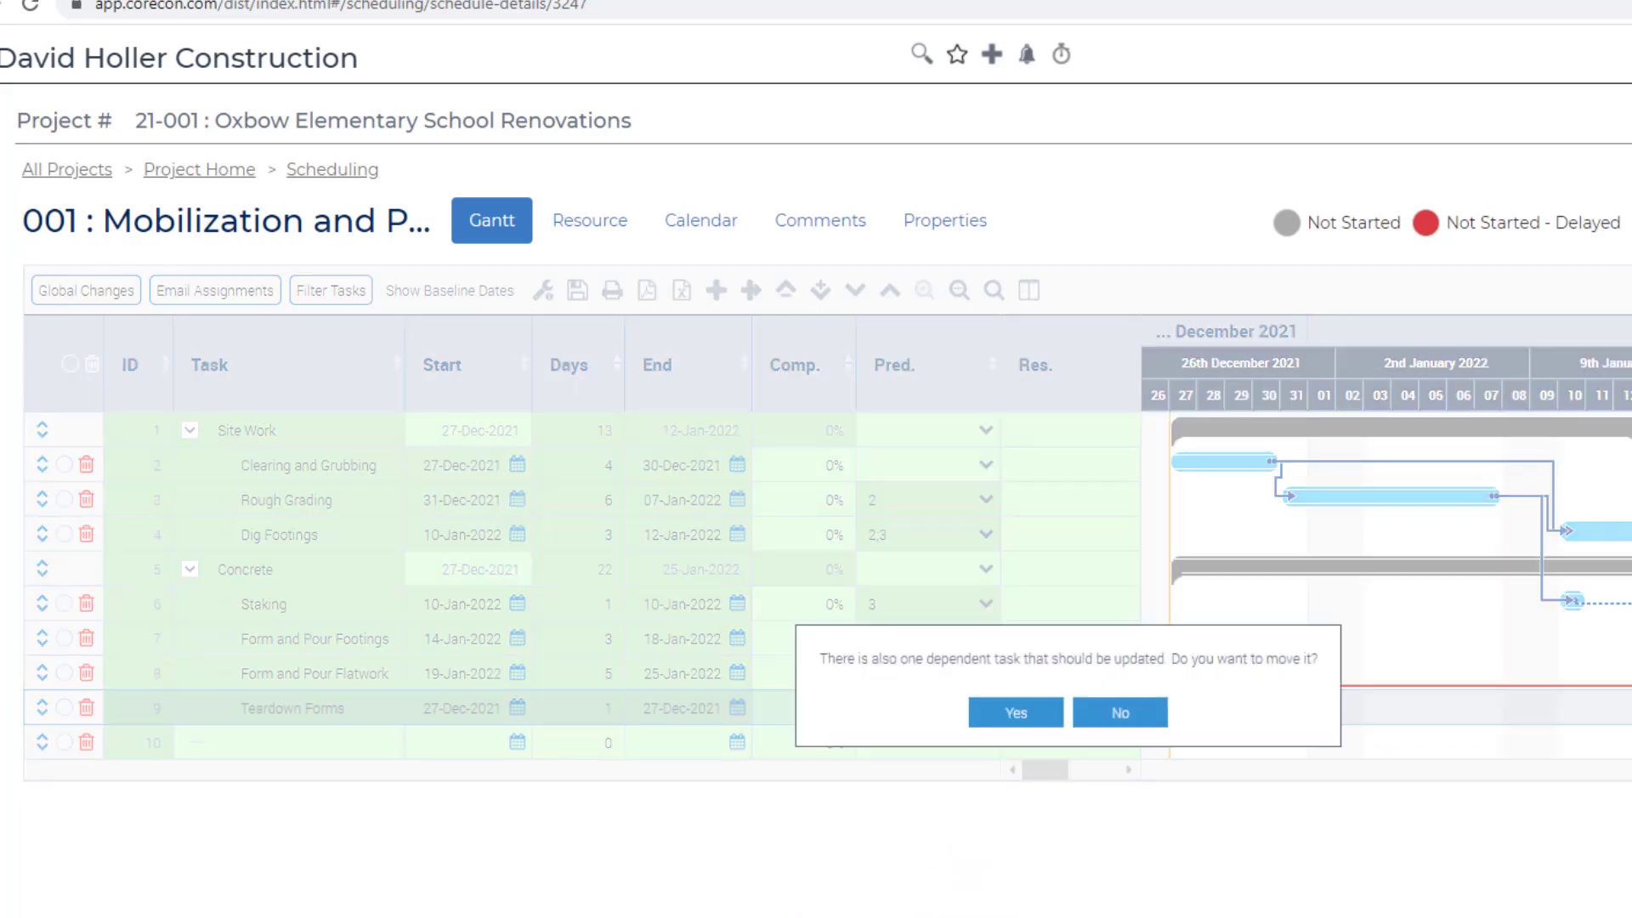
{"action": "left_click", "coordinate": [1024, 721]}
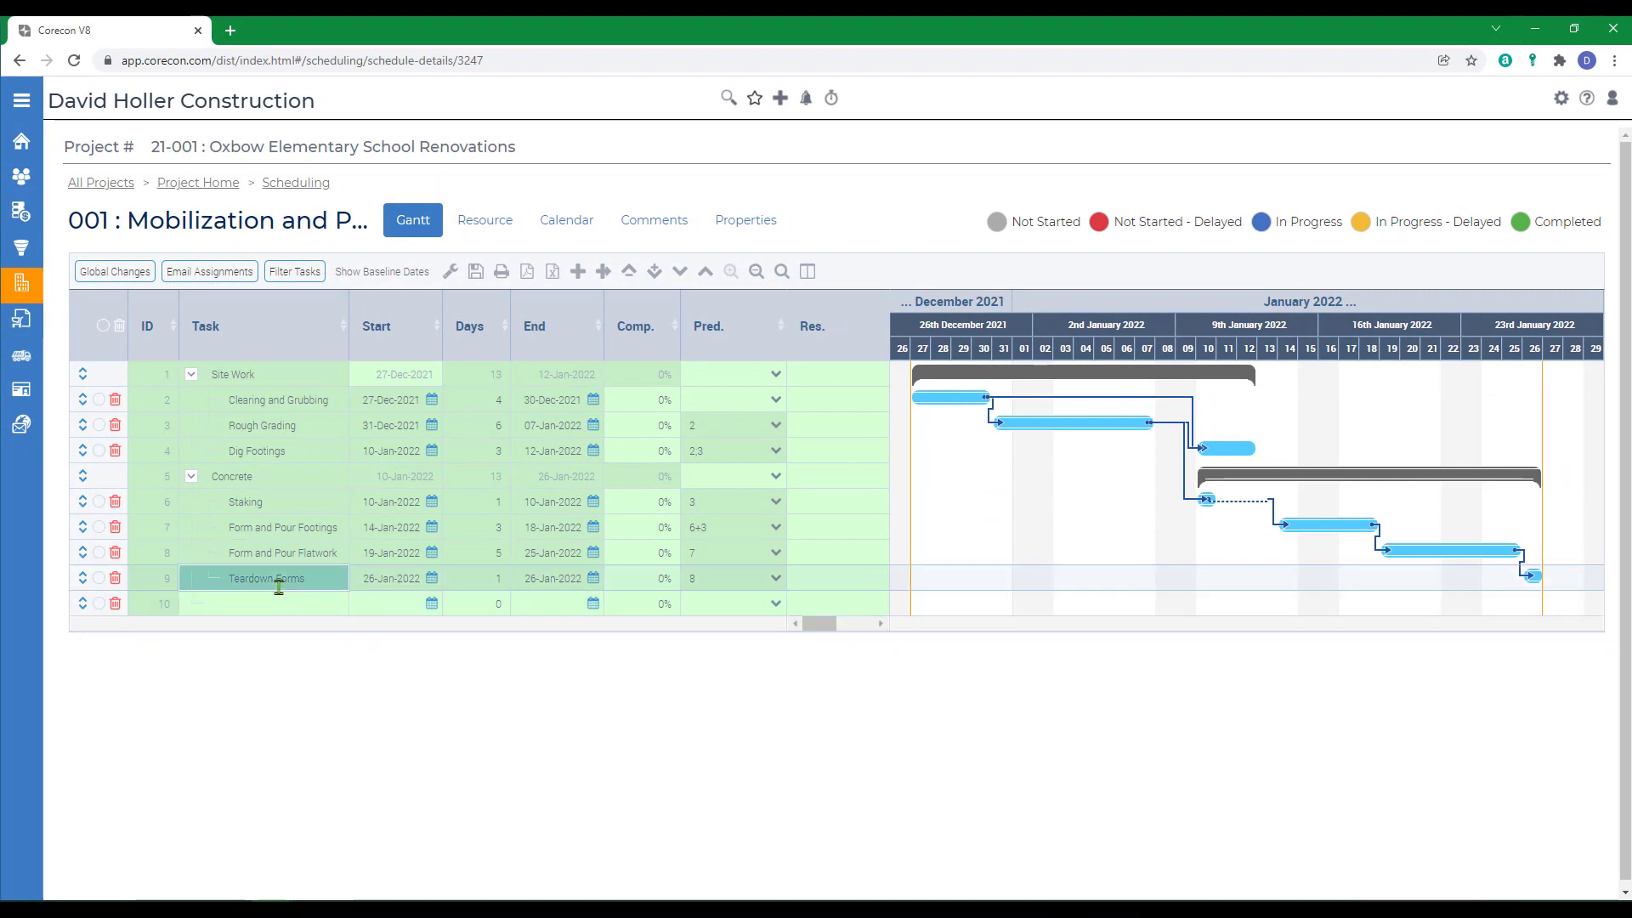
Make Teardown Forms' link to task 8 finish-to-finish by setting its predecessor to 8FF, and save the schedule
{"action": "left_click", "coordinate": [713, 579]}
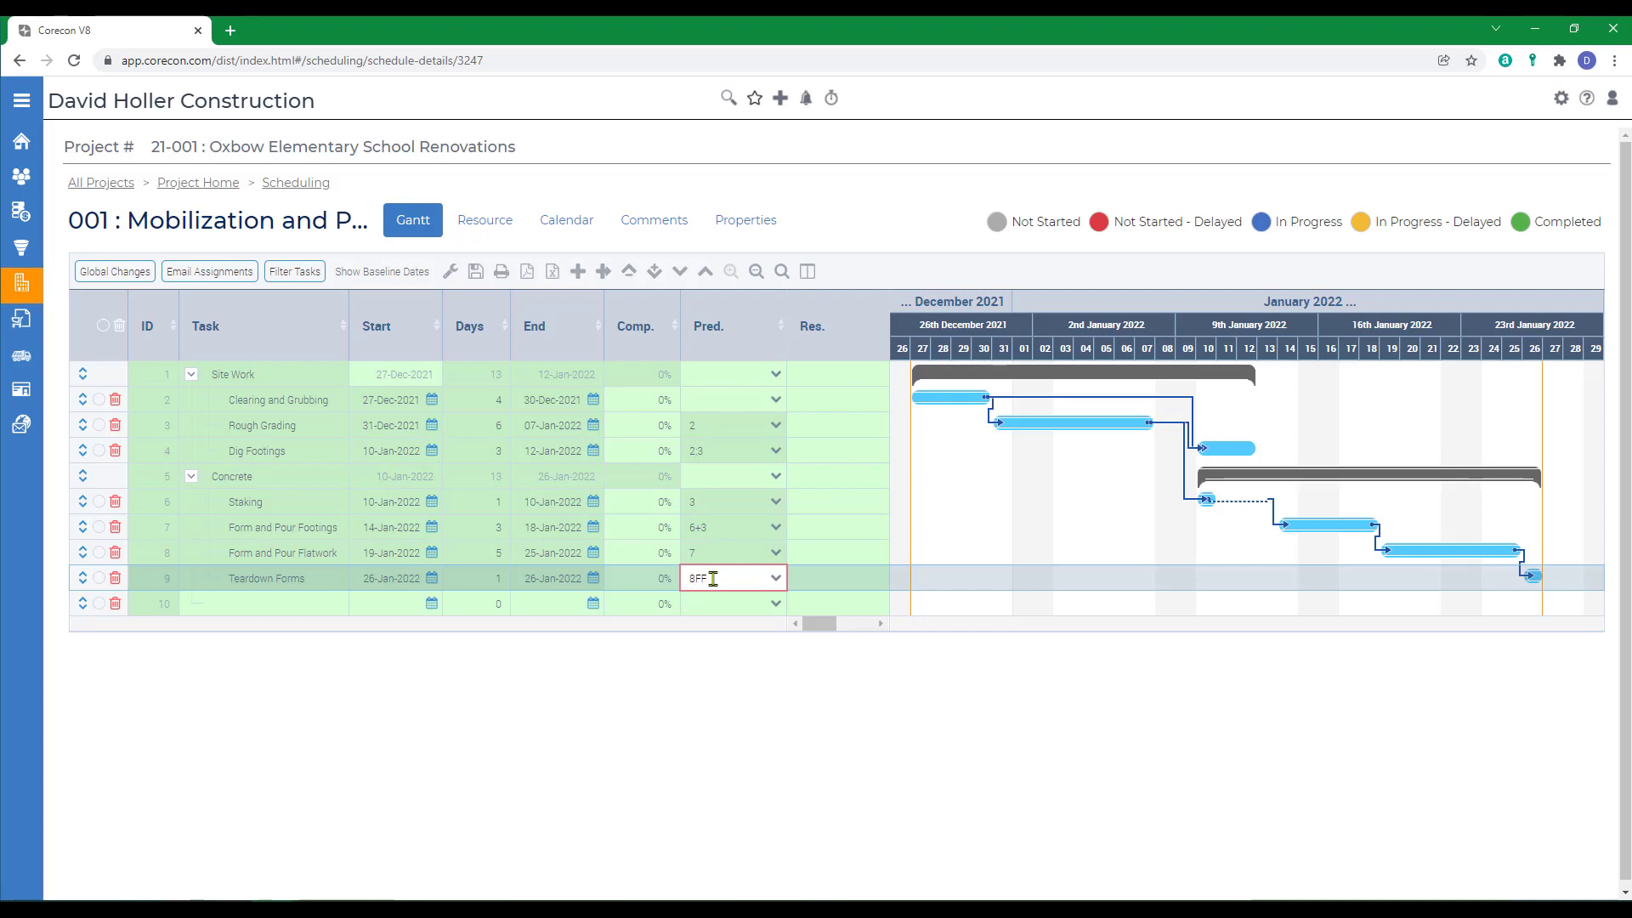
{"action": "type", "text": "F"}
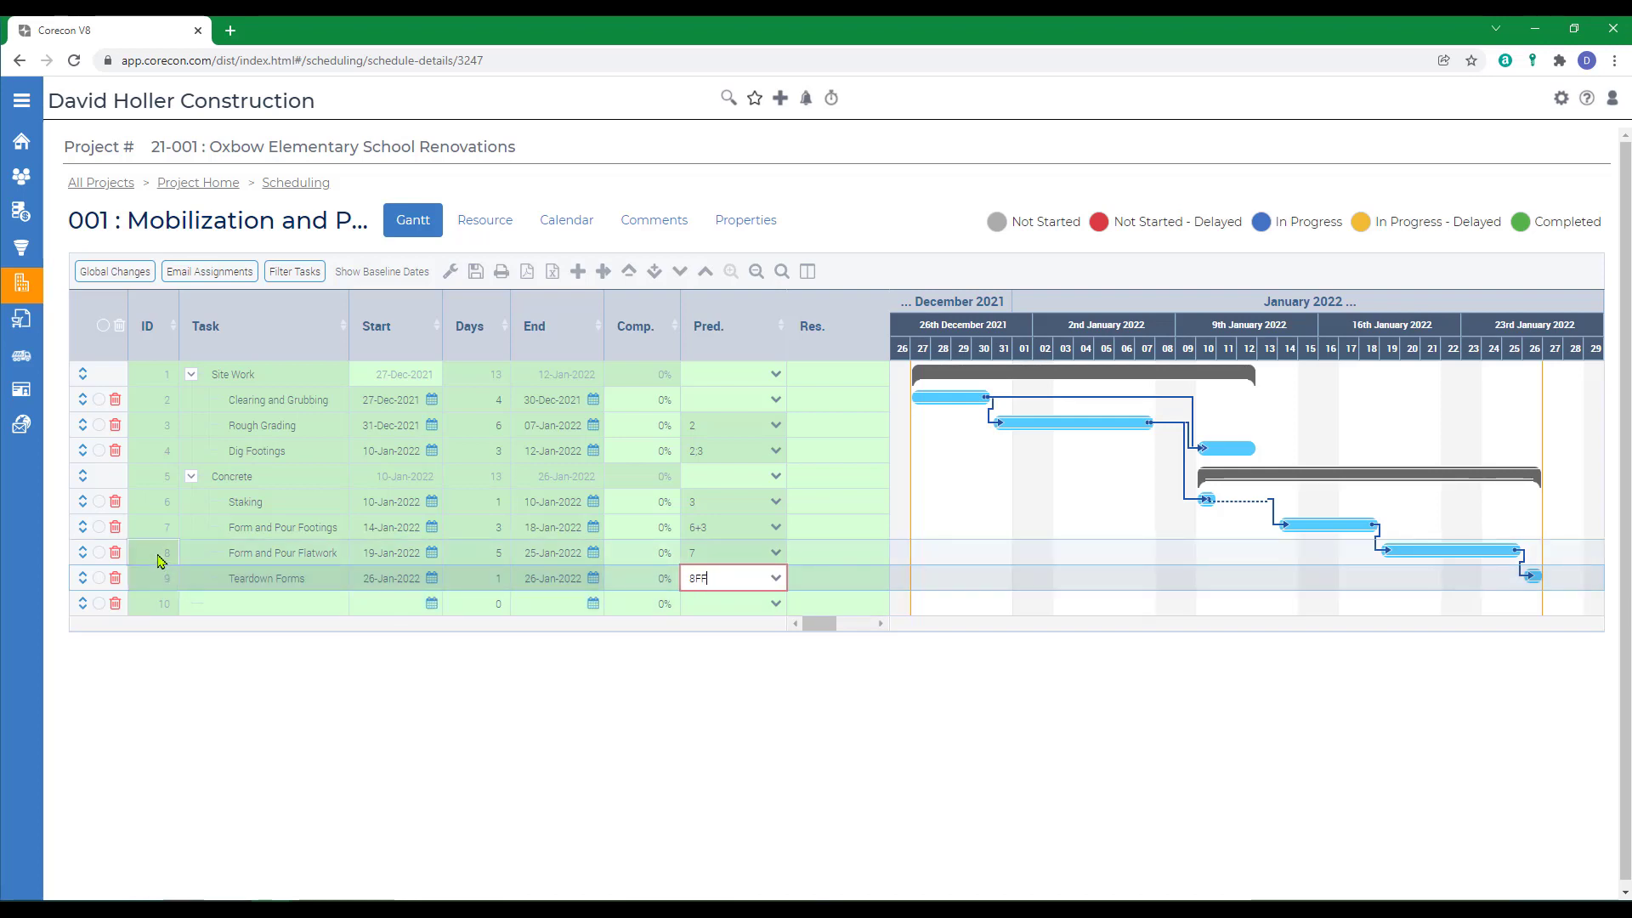
{"action": "left_click", "coordinate": [818, 576]}
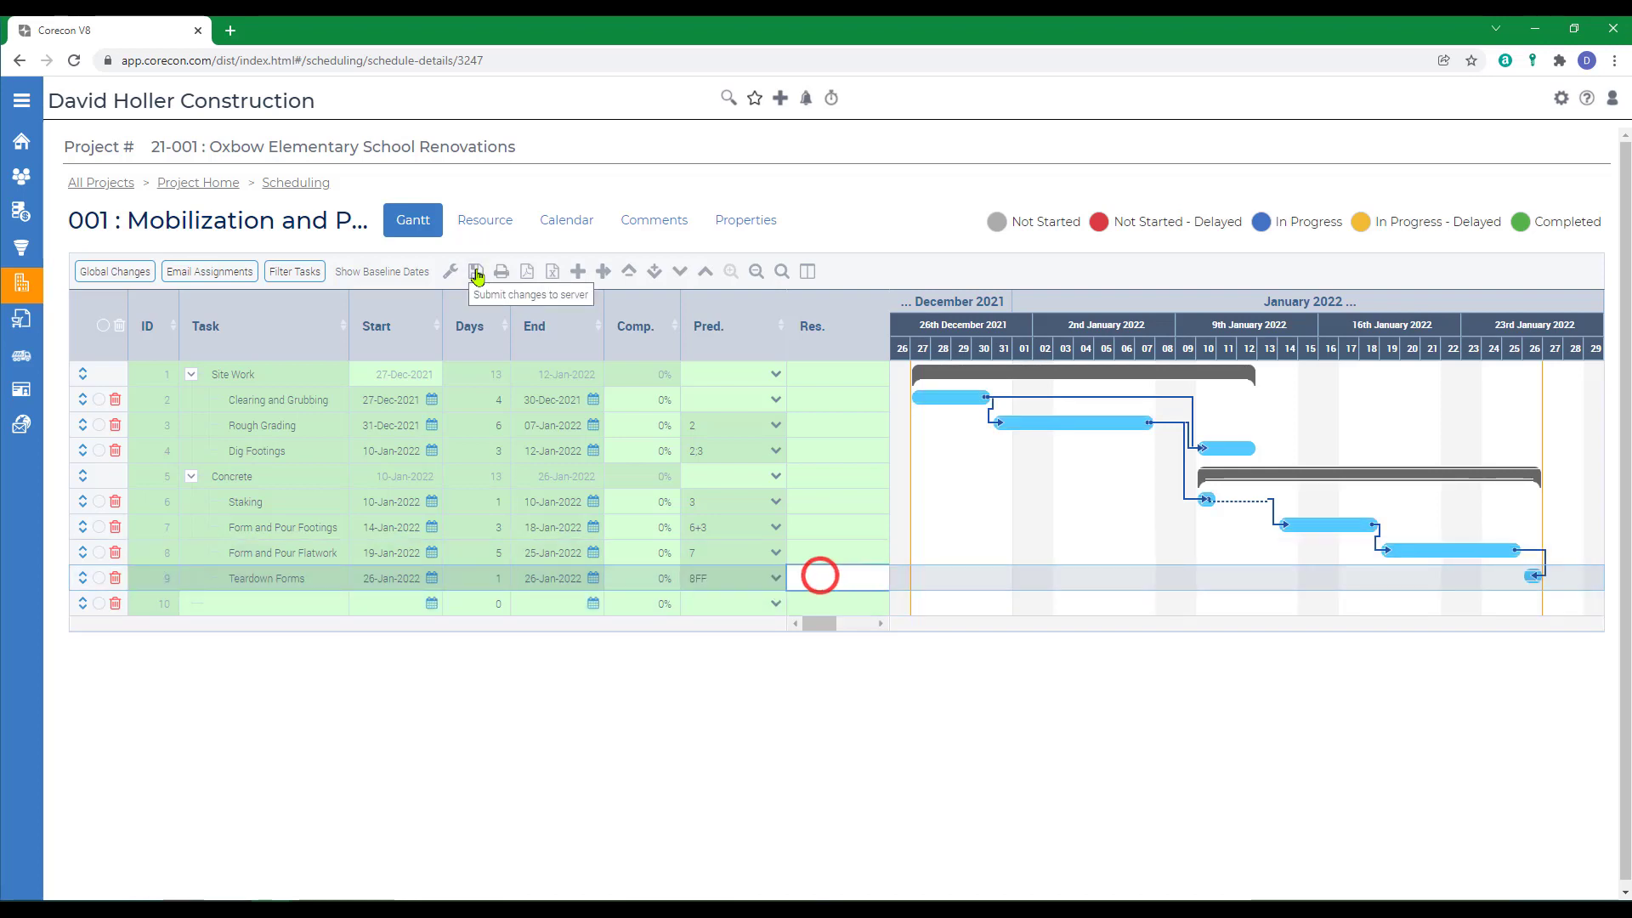
{"action": "left_click", "coordinate": [477, 271]}
{"action": "left_click", "coordinate": [963, 152]}
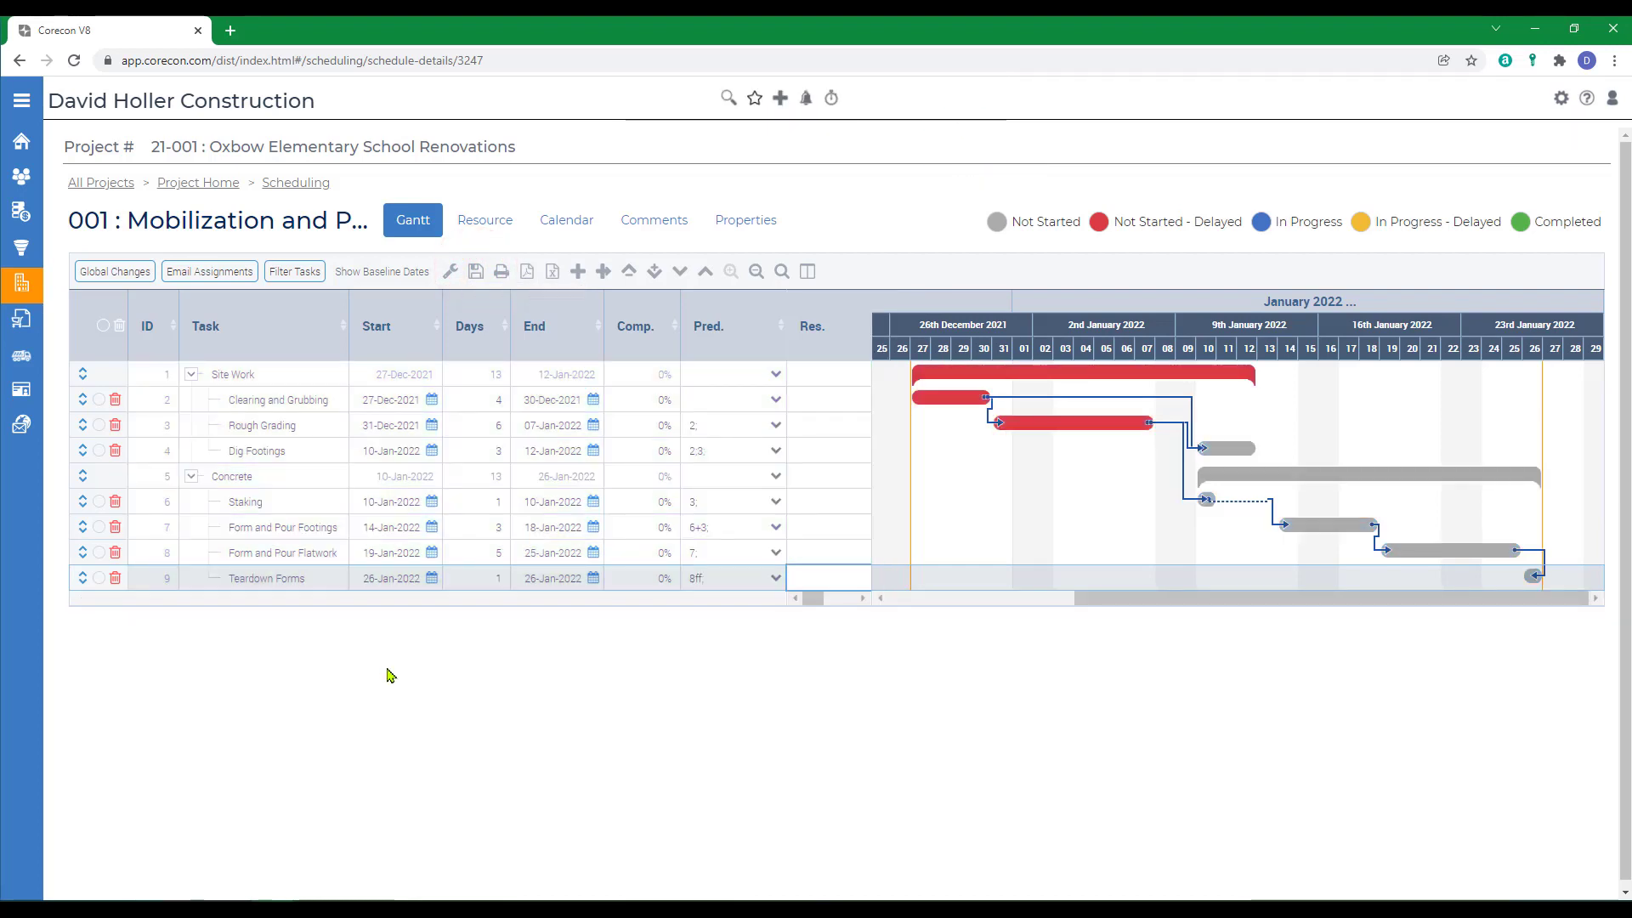
Insert a new task row above Rough Grading in the Site Work group and name it Surveying
{"action": "left_click", "coordinate": [251, 400]}
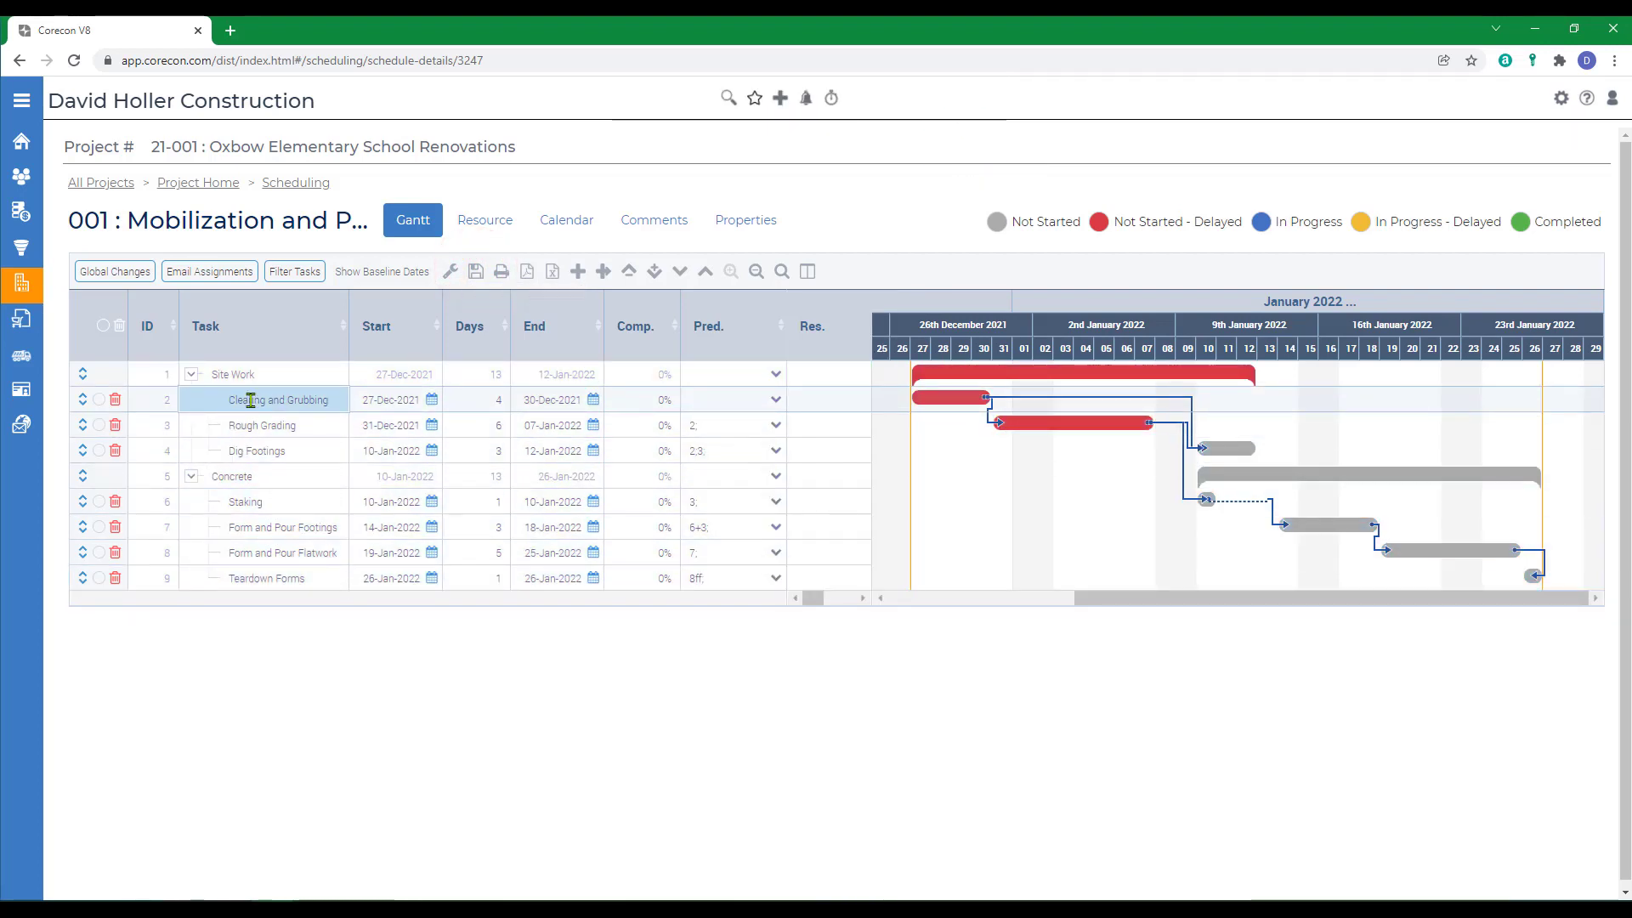
{"action": "left_click", "coordinate": [254, 425]}
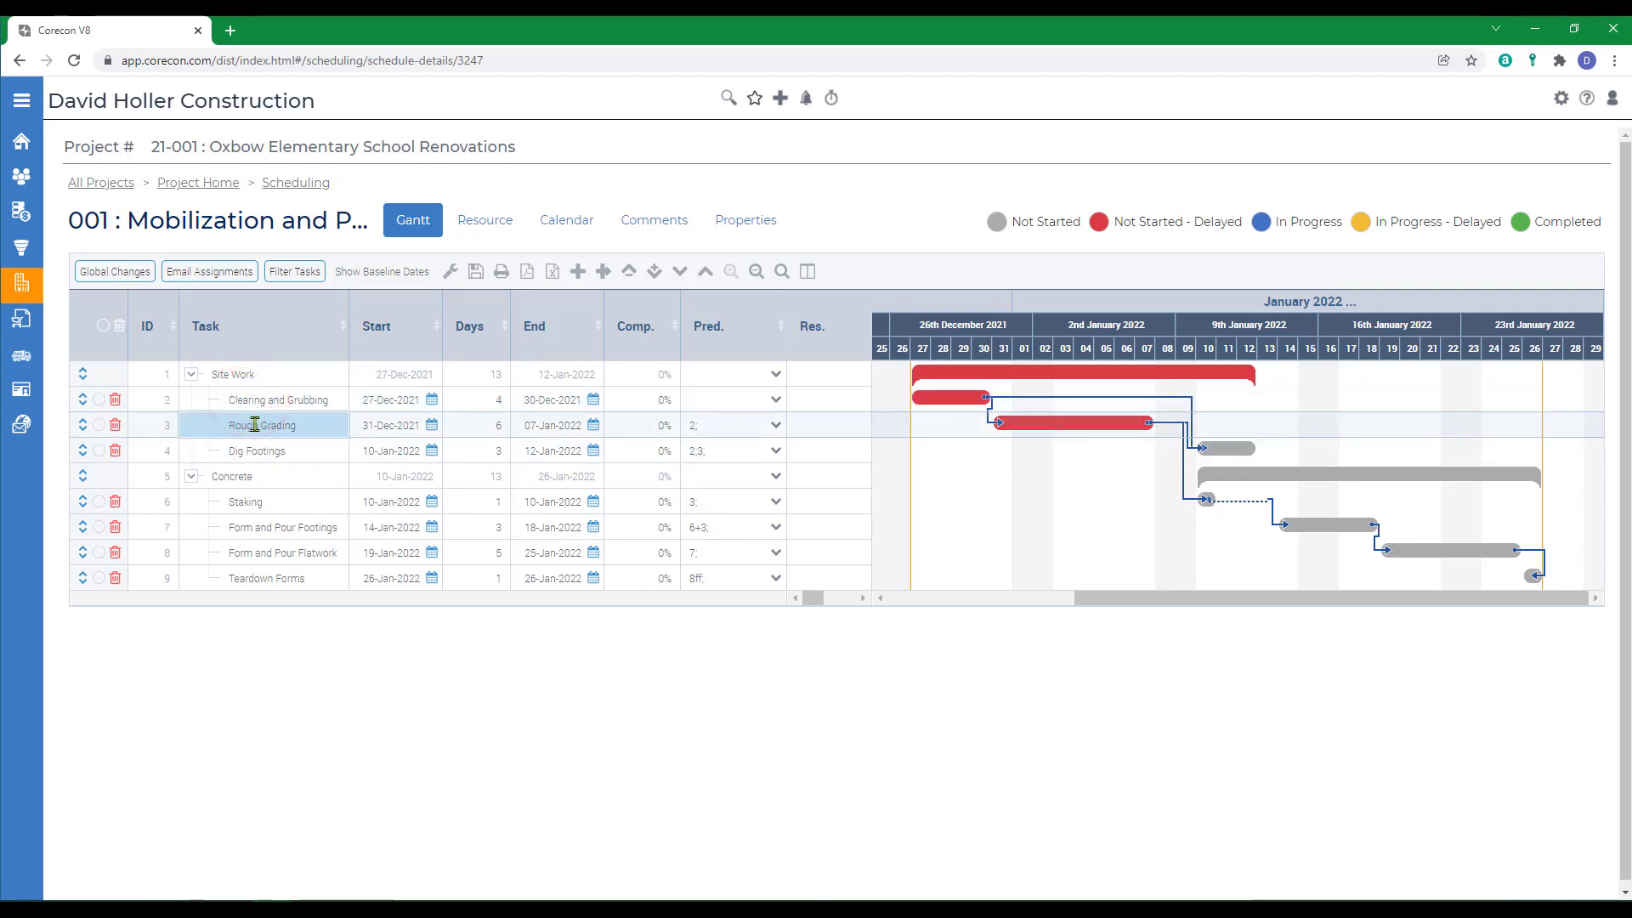
{"action": "right_click", "coordinate": [300, 422]}
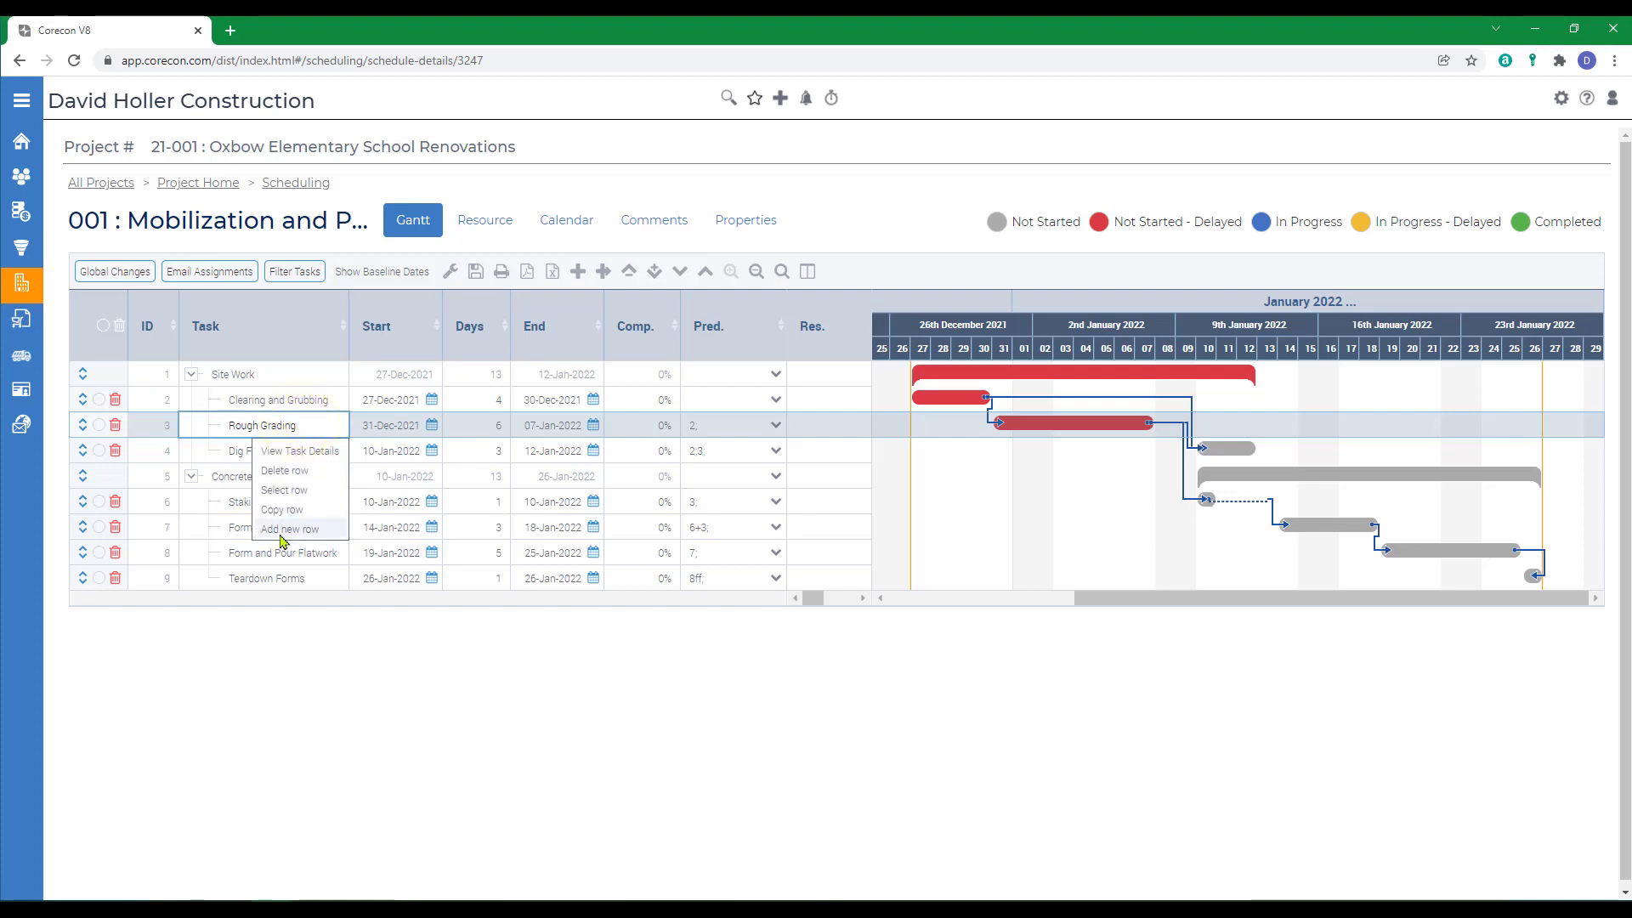
{"action": "left_click", "coordinate": [281, 532]}
{"action": "left_click", "coordinate": [257, 427]}
{"action": "type", "text": "Su"}
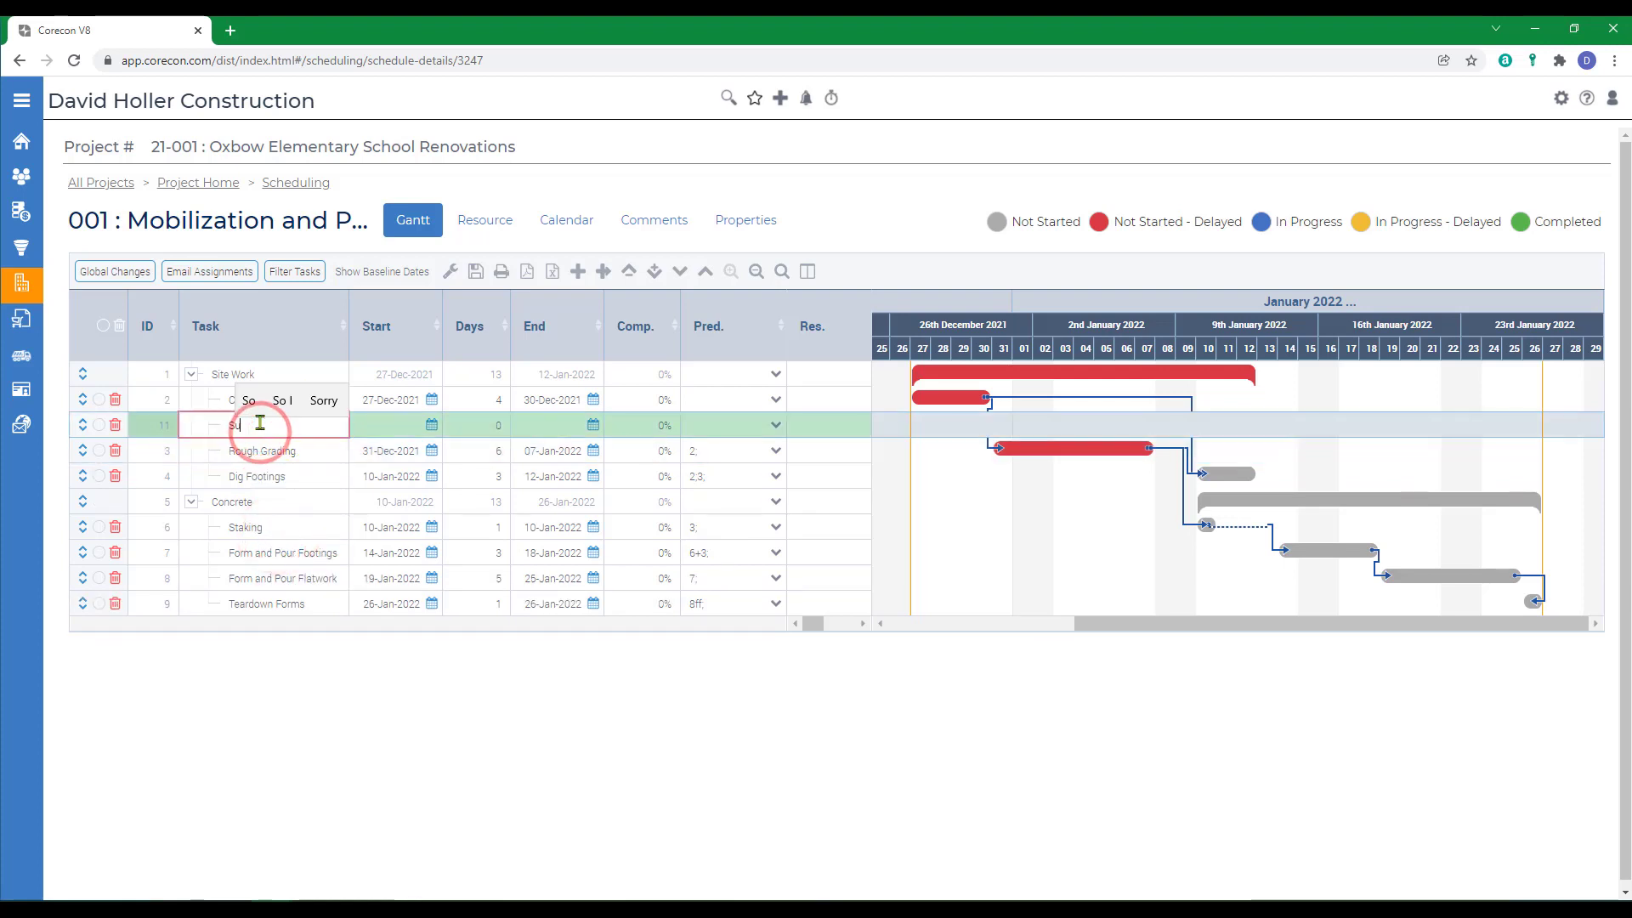
{"action": "type", "text": "rveying"}
Set the Surveying task's start date to 27-Dec-2021 and its duration to 2 days
{"action": "left_click", "coordinate": [365, 425]}
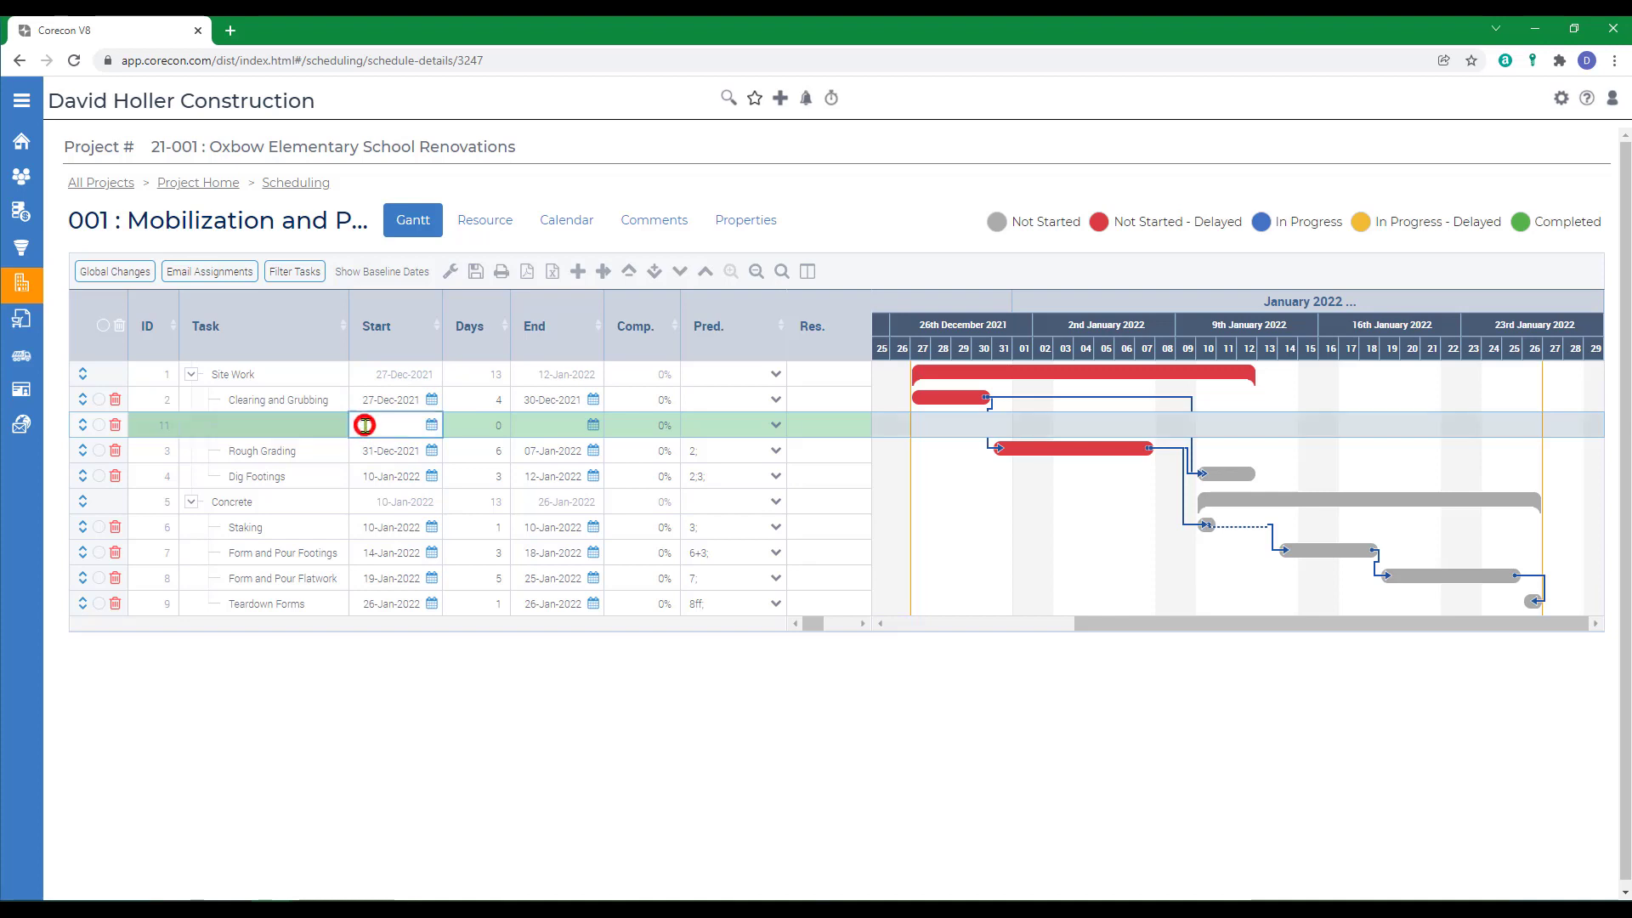
{"action": "left_click", "coordinate": [431, 425]}
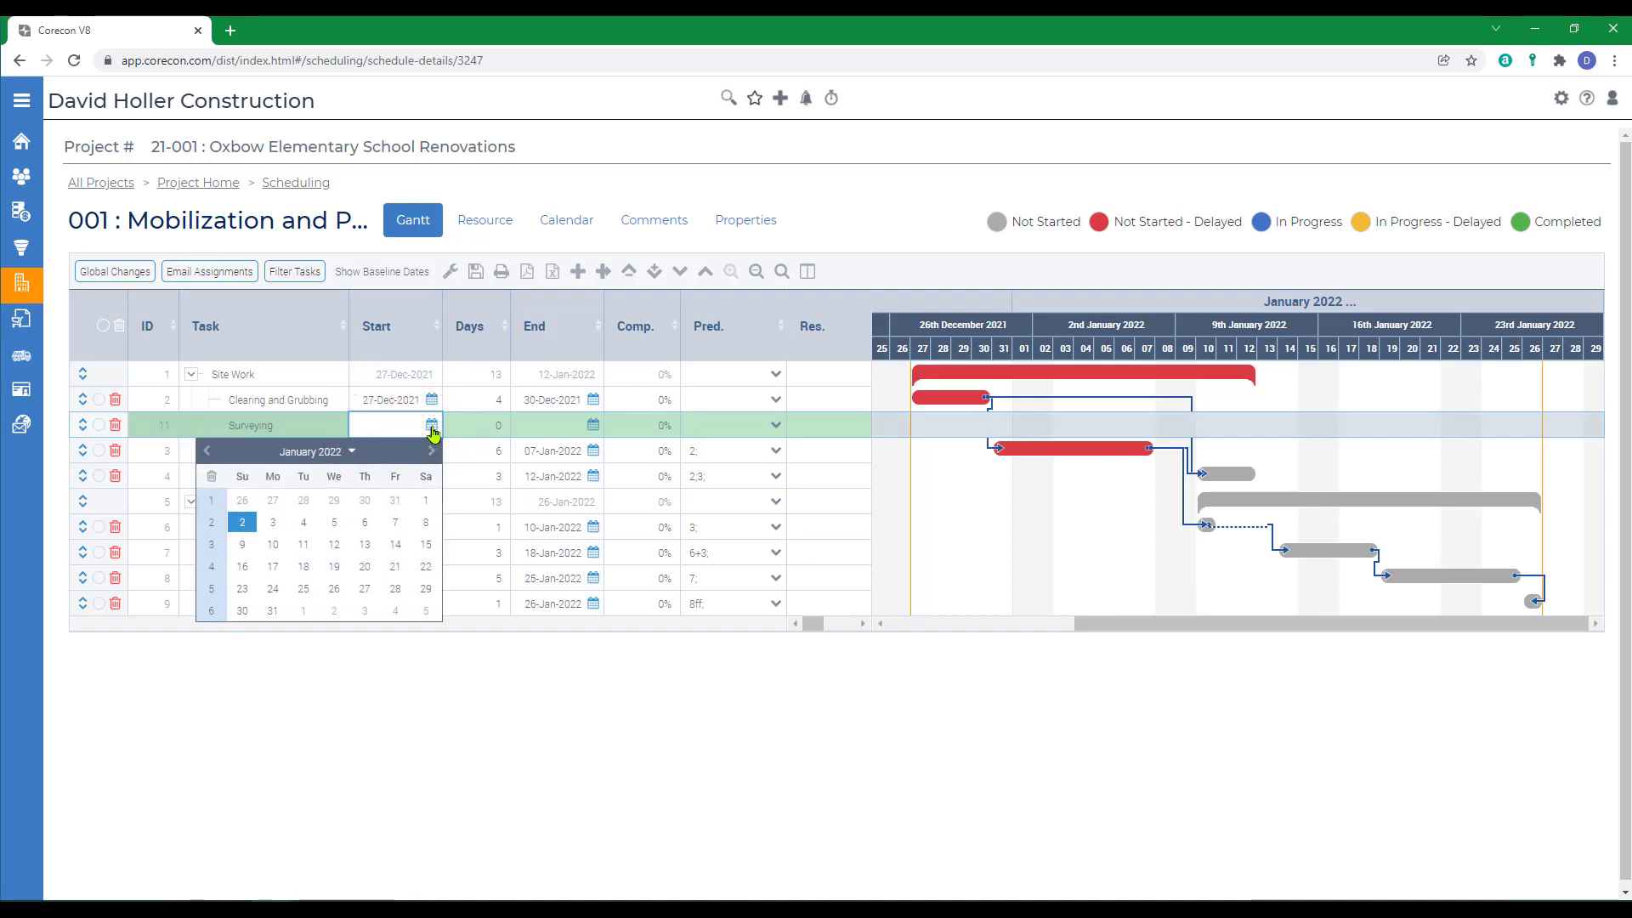
{"action": "left_click", "coordinate": [273, 500]}
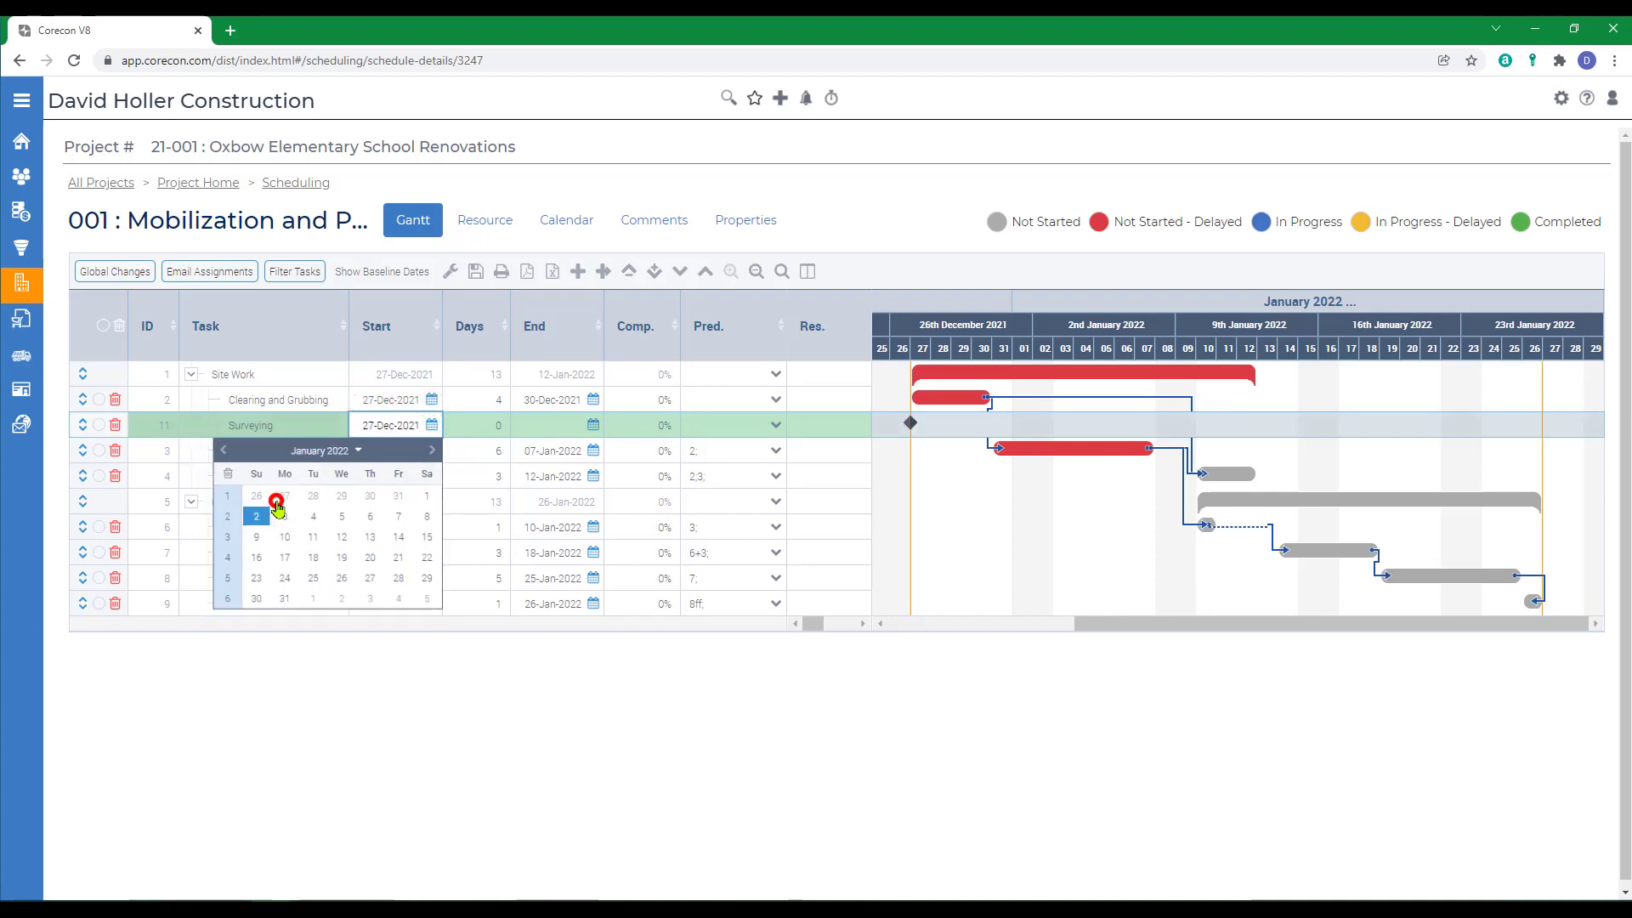
{"action": "left_click", "coordinate": [475, 425]}
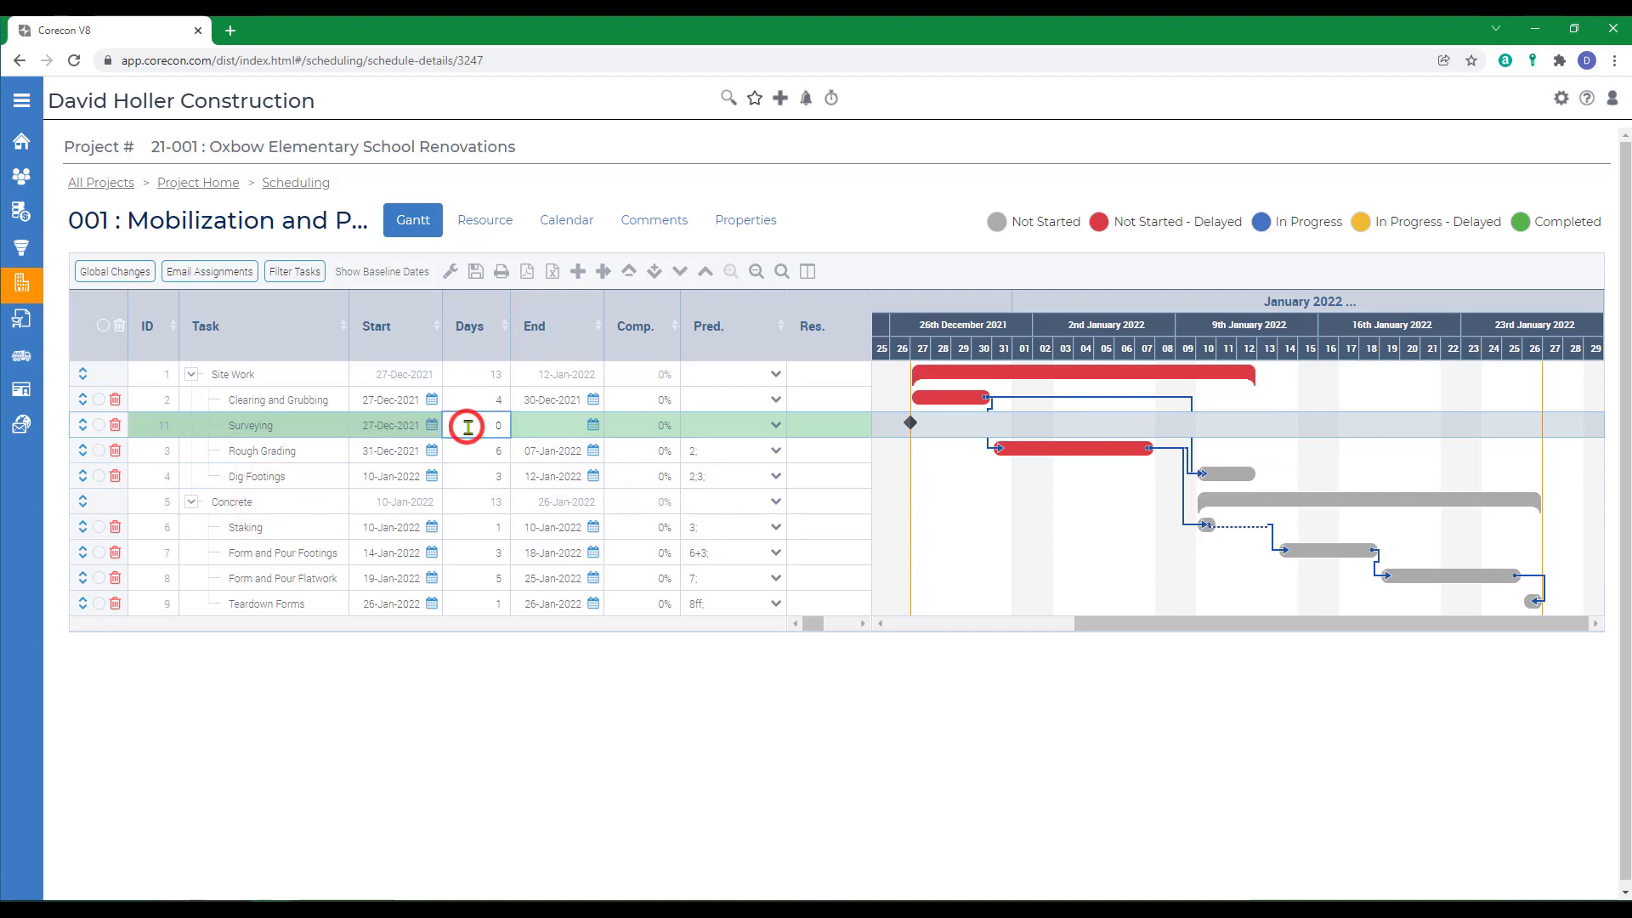
{"action": "type", "text": "2"}
Assign predecessor 2 to Surveying and replace Rough Grading's predecessor with 11
{"action": "left_click", "coordinate": [713, 428]}
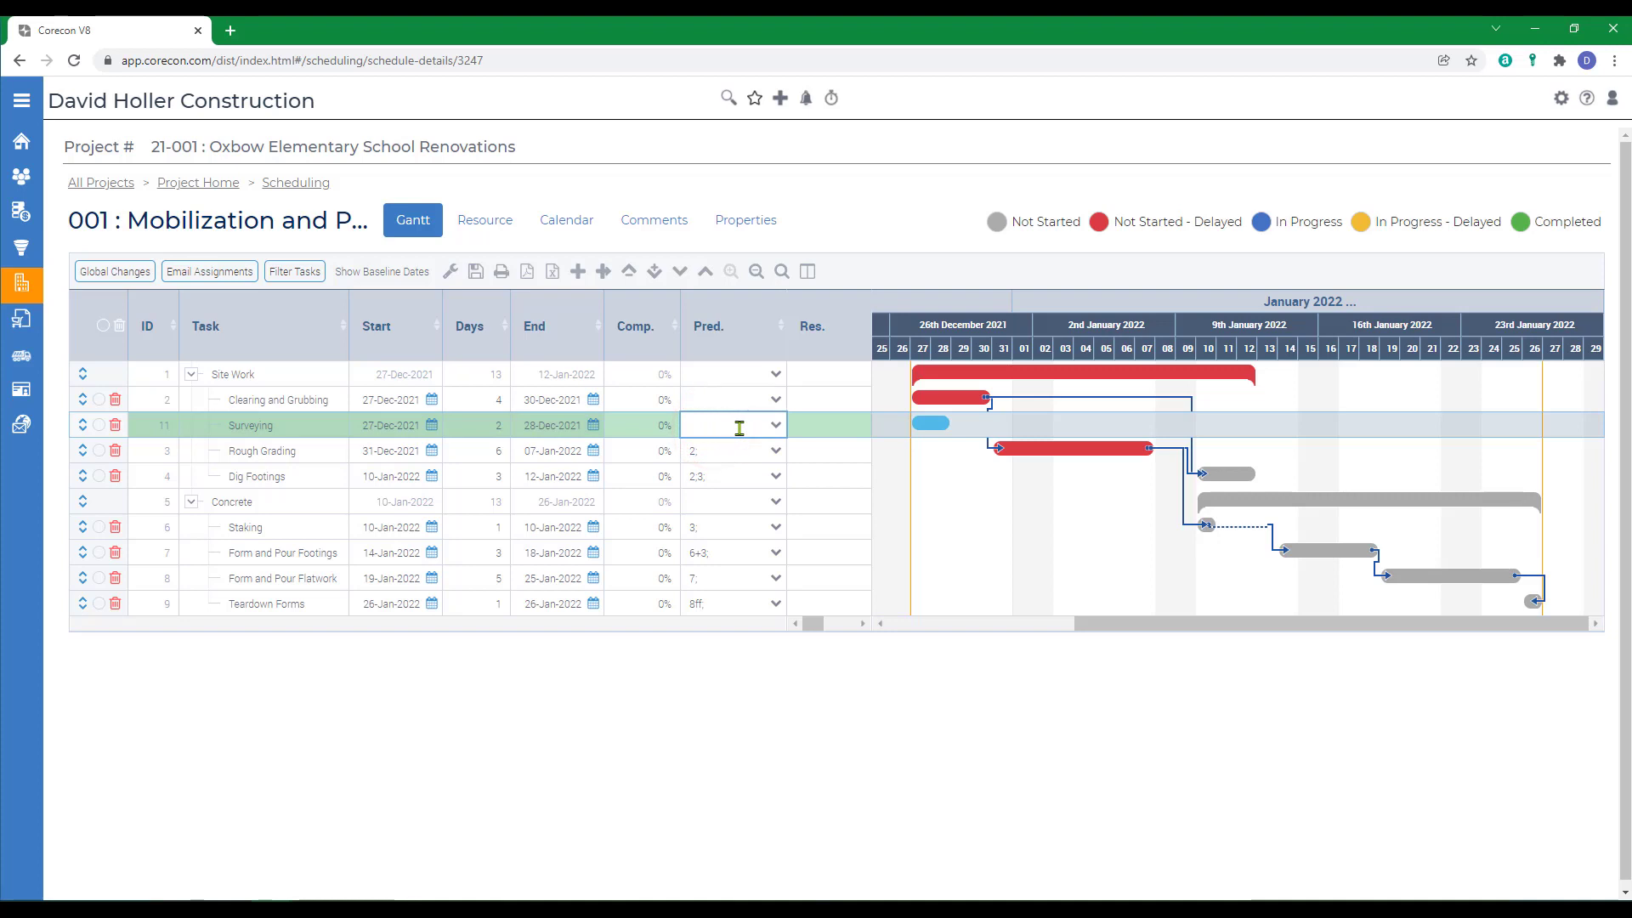
{"action": "left_click", "coordinate": [740, 428]}
{"action": "key", "text": "Return"}
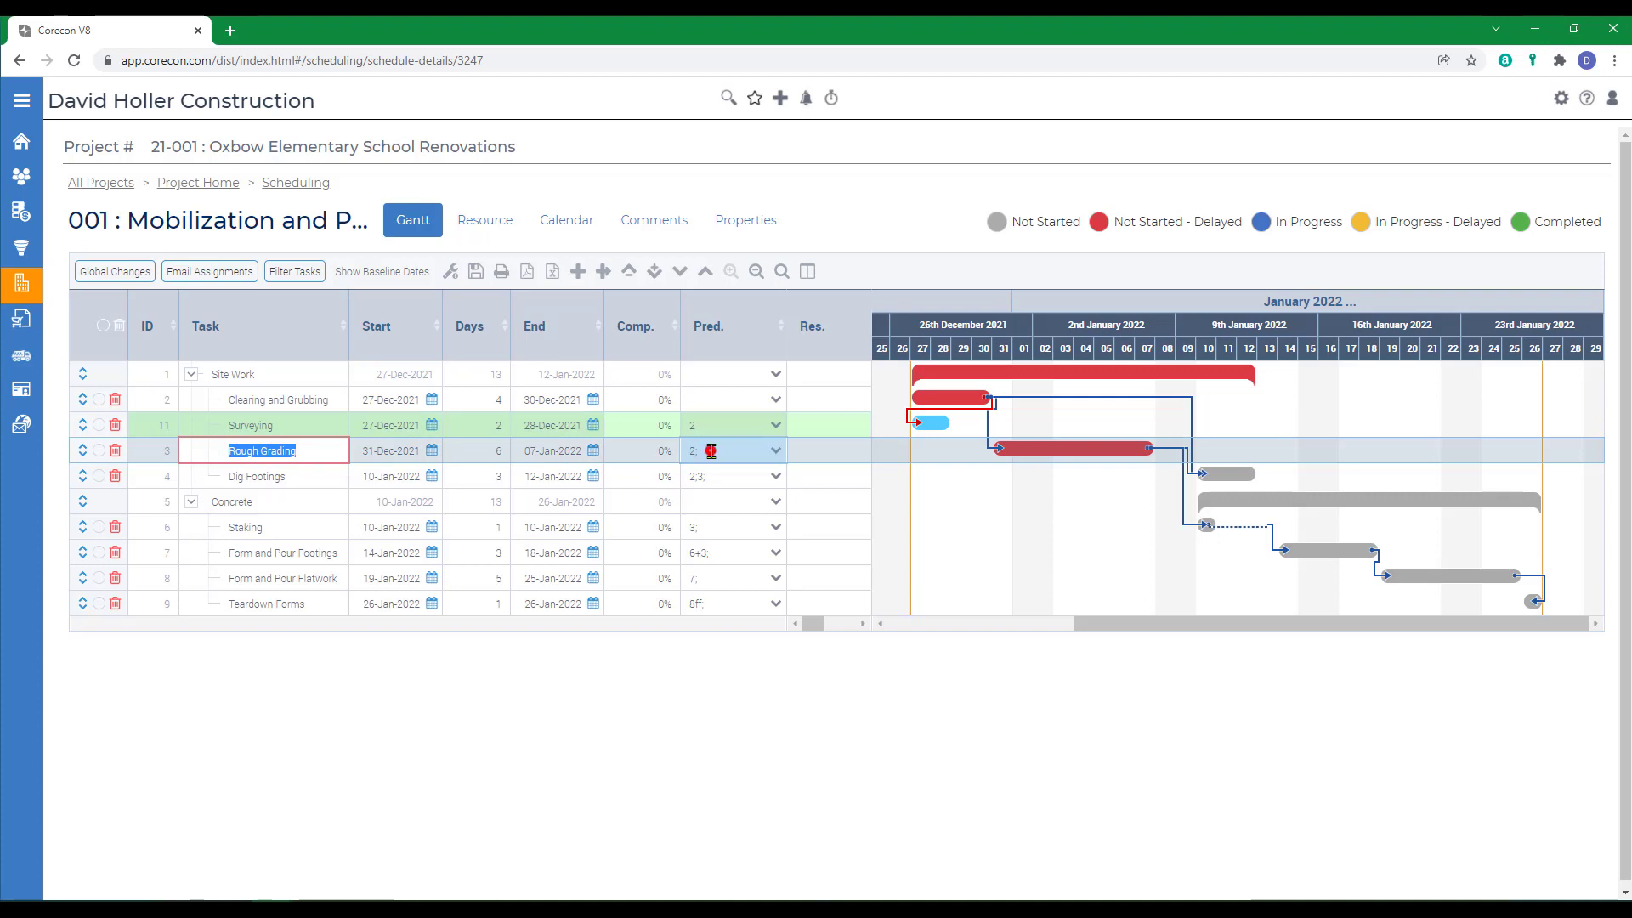
{"action": "left_click", "coordinate": [710, 450]}
{"action": "left_click", "coordinate": [712, 451]}
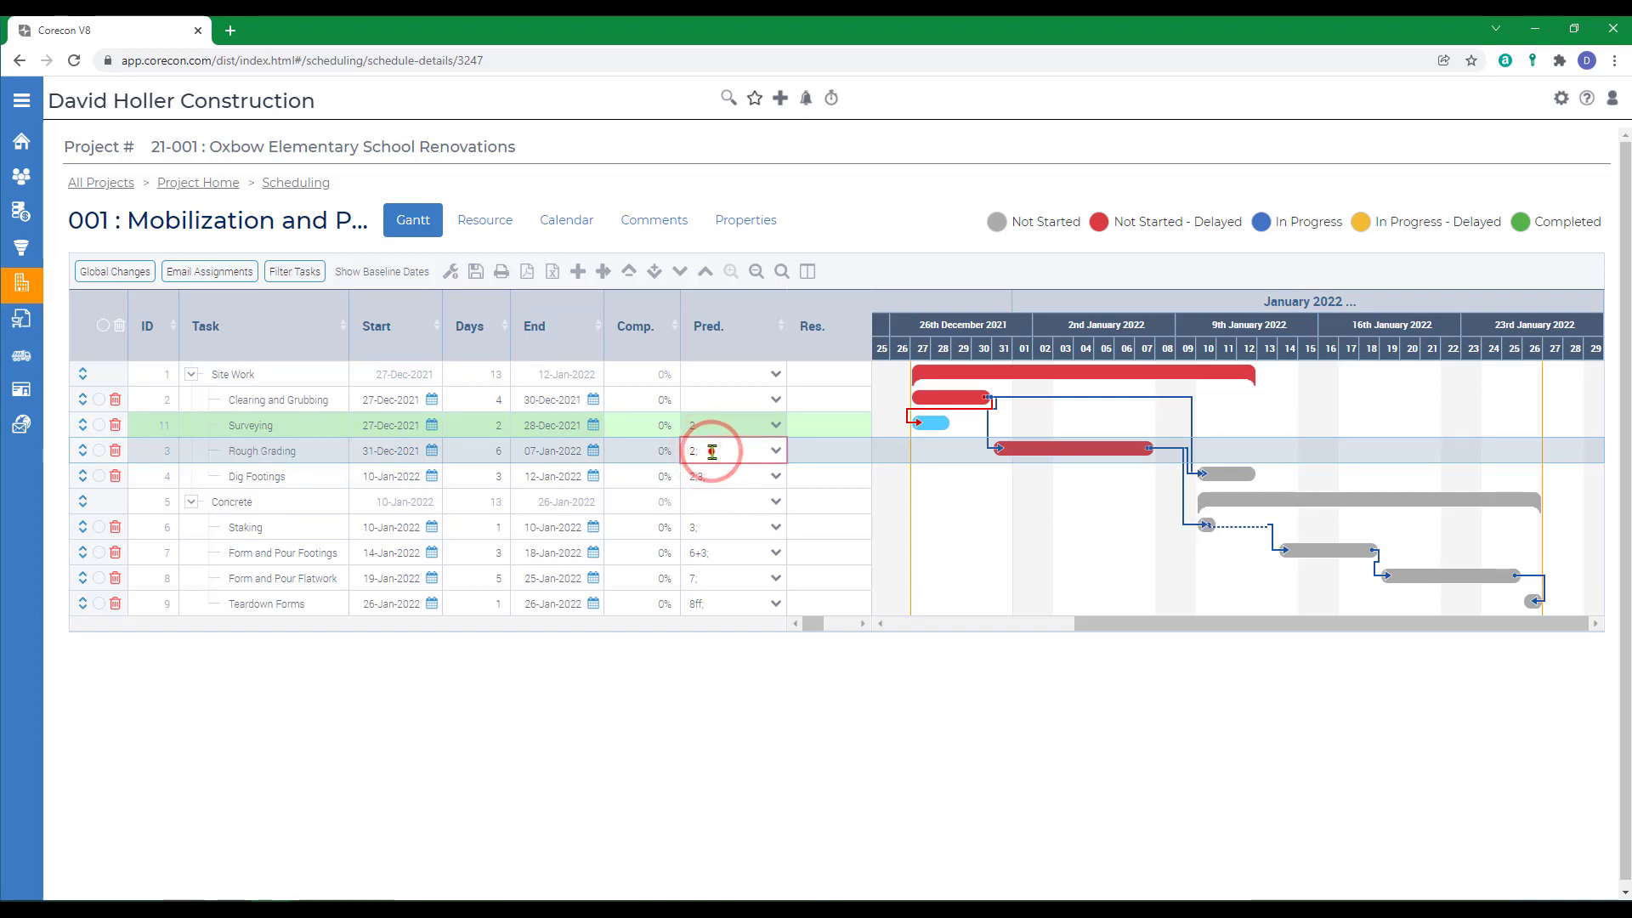
{"action": "type", "text": "11"}
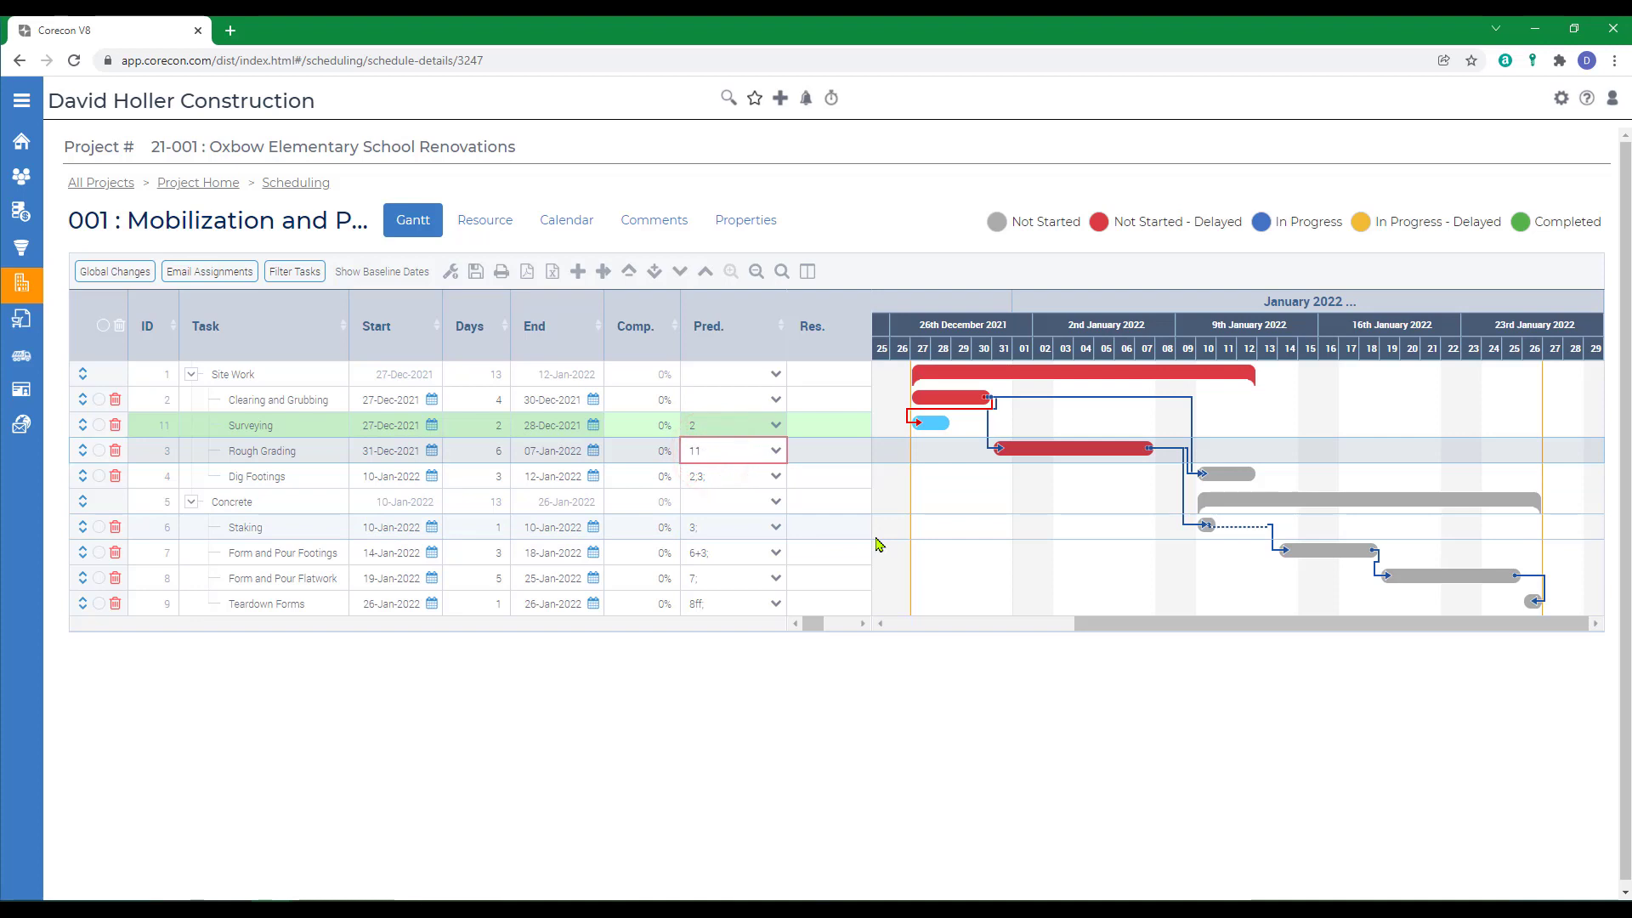
{"action": "left_click", "coordinate": [652, 716]}
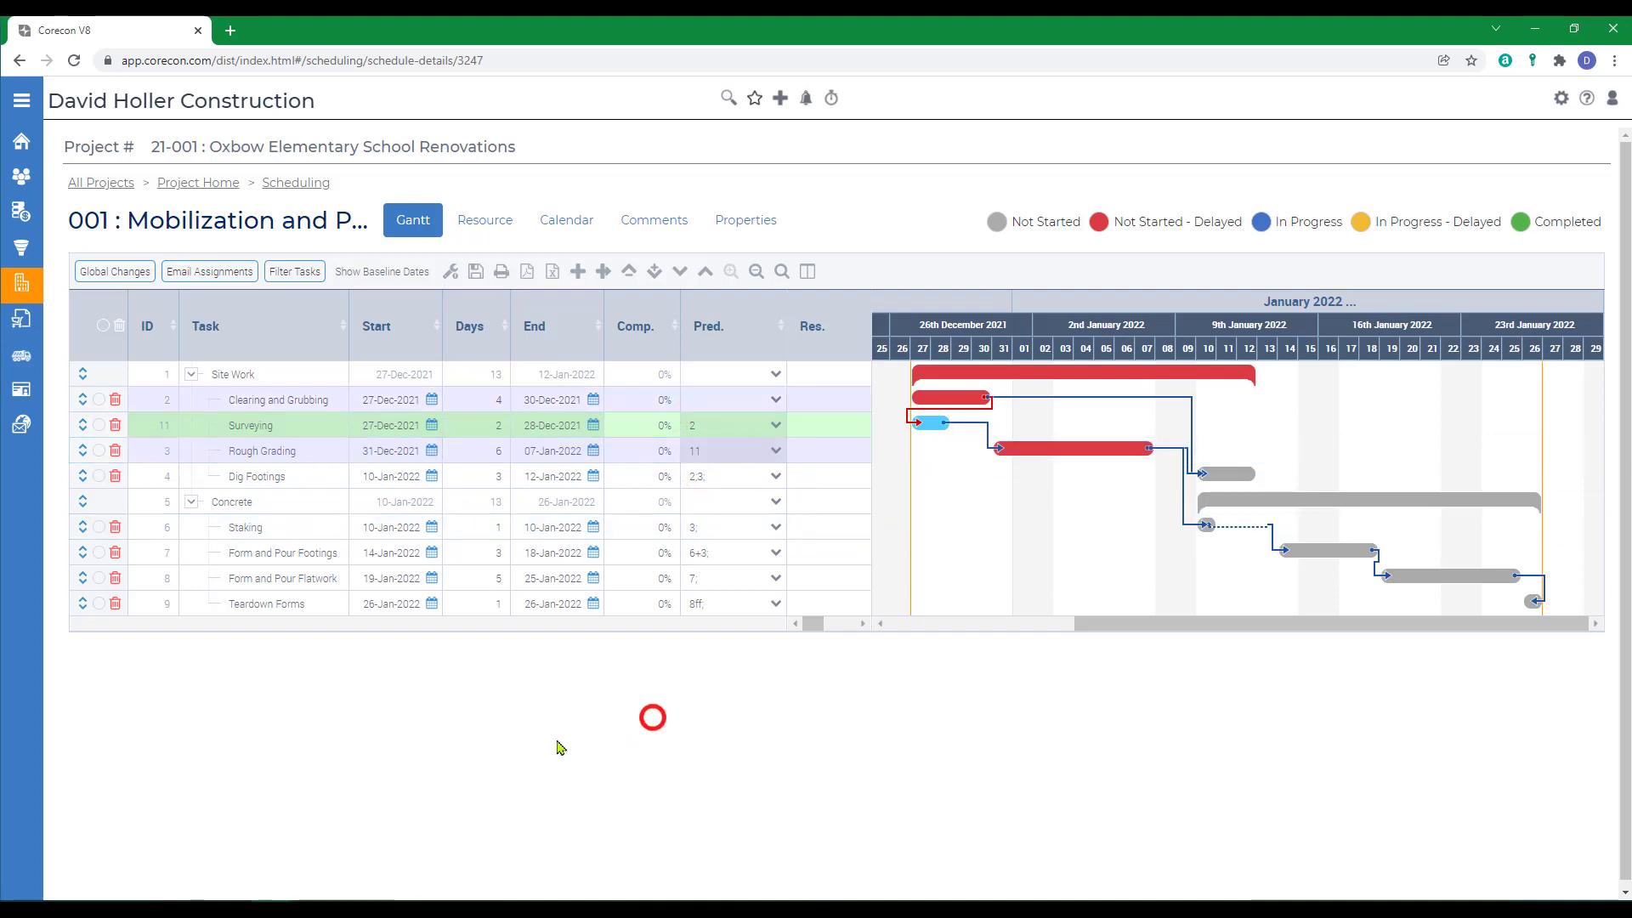
Save the schedule and run the automatic correction of the task dependencies
{"action": "left_click", "coordinate": [477, 272]}
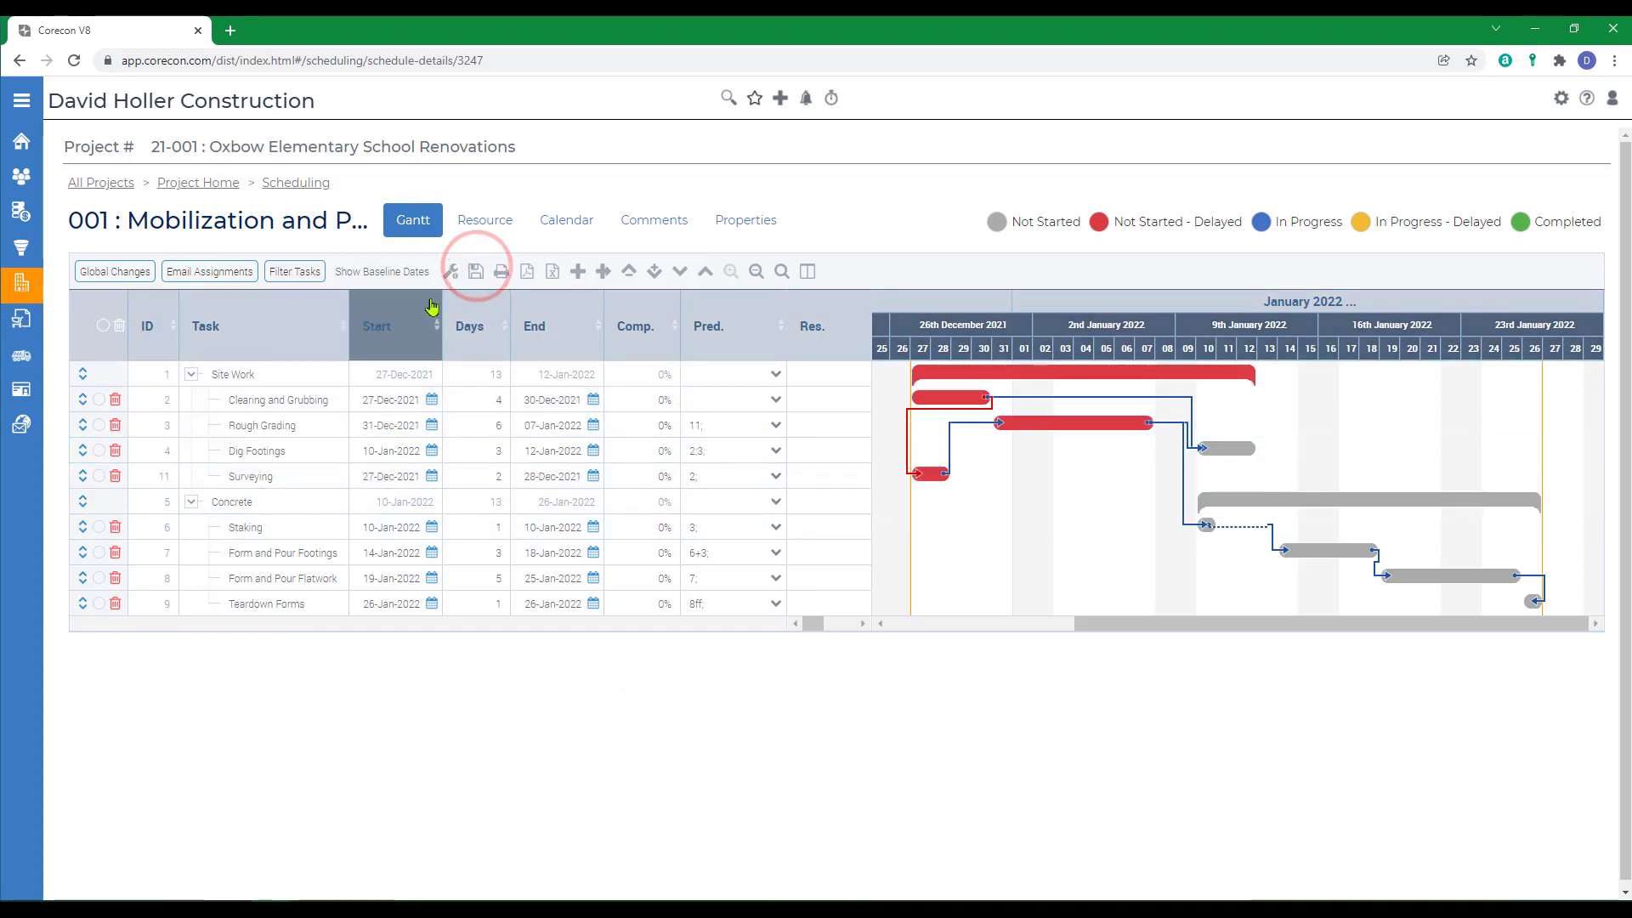
{"action": "left_click", "coordinate": [450, 272]}
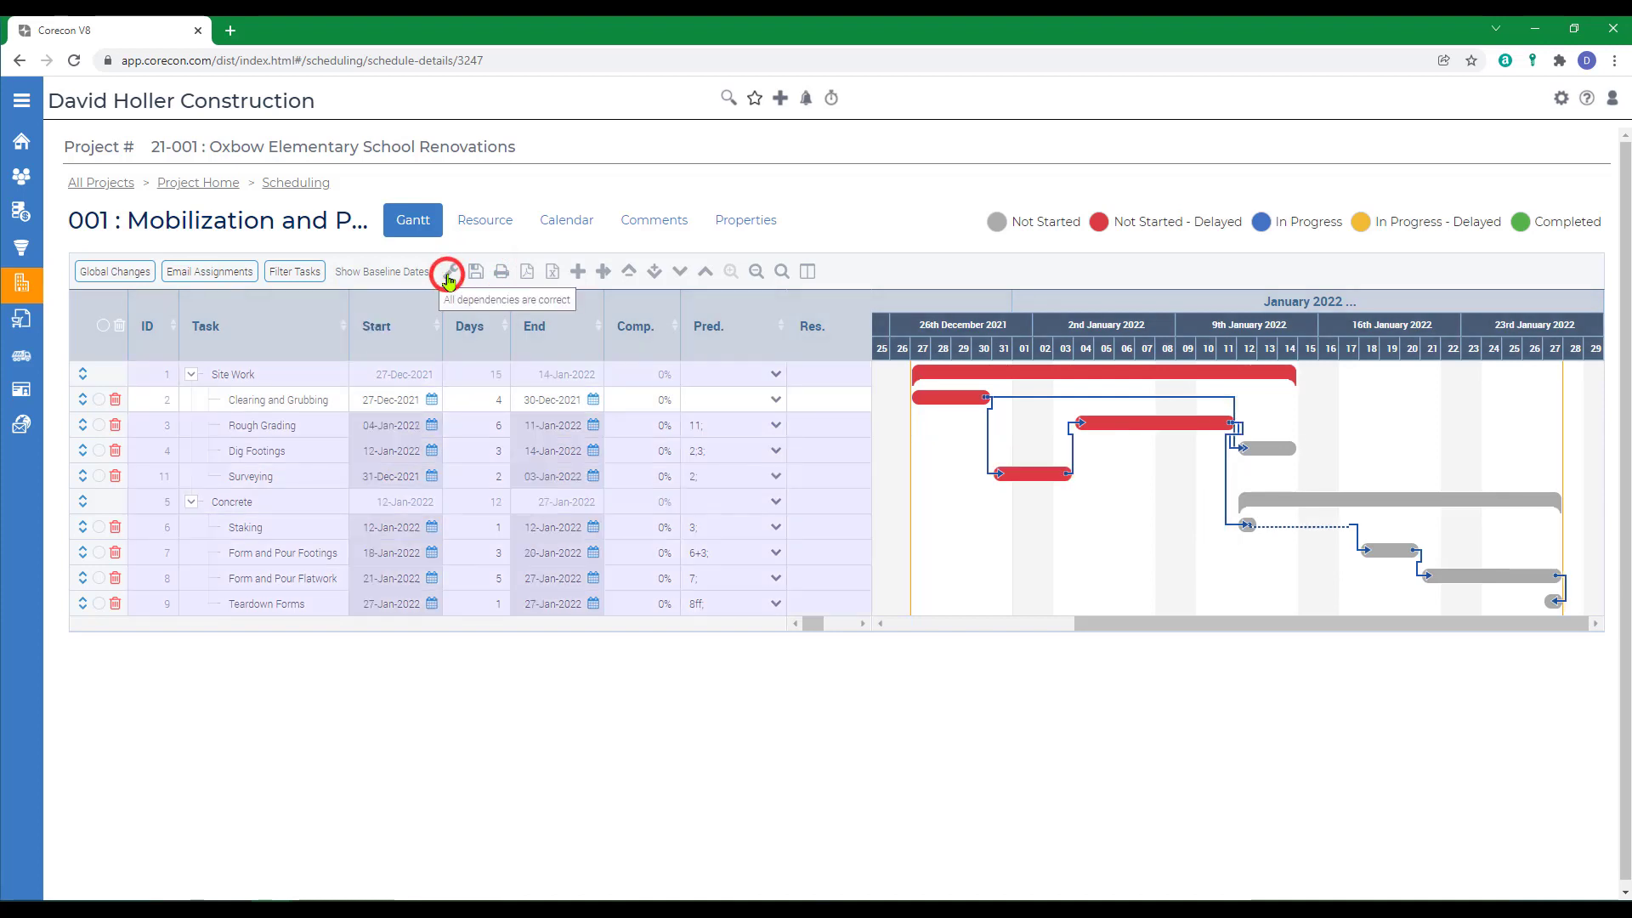
{"action": "left_click", "coordinate": [445, 772]}
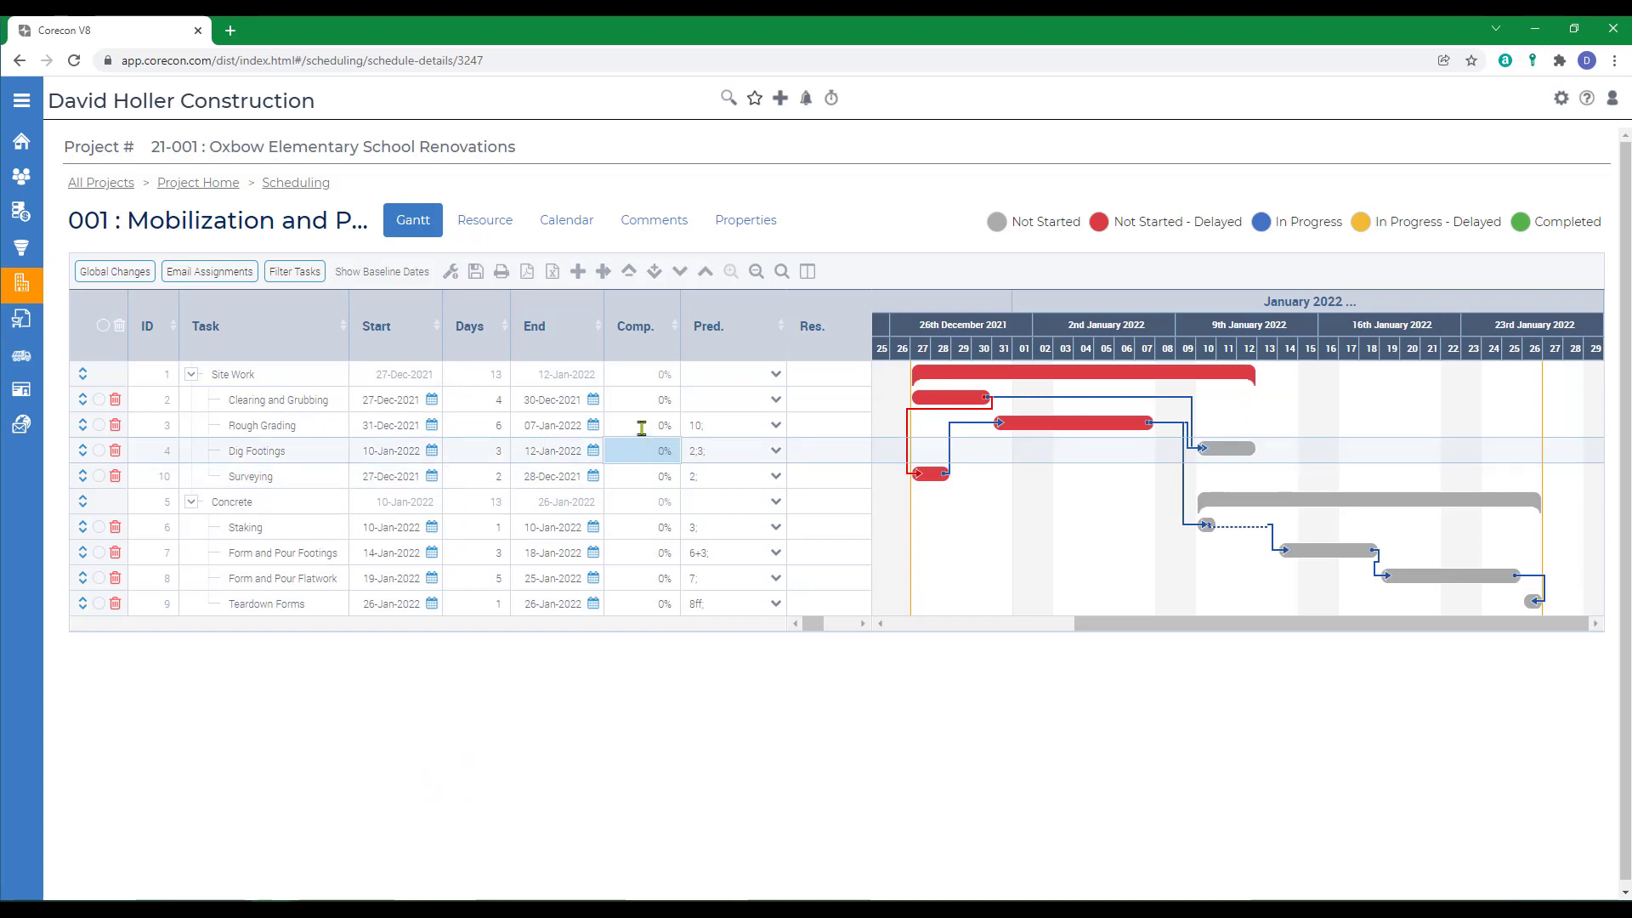
Set the completion of Clearing and Grubbing to 100%, agreeing to move the dependent tasks
{"action": "left_click_drag", "start_coordinate": [634, 397], "coordinate": [656, 400]}
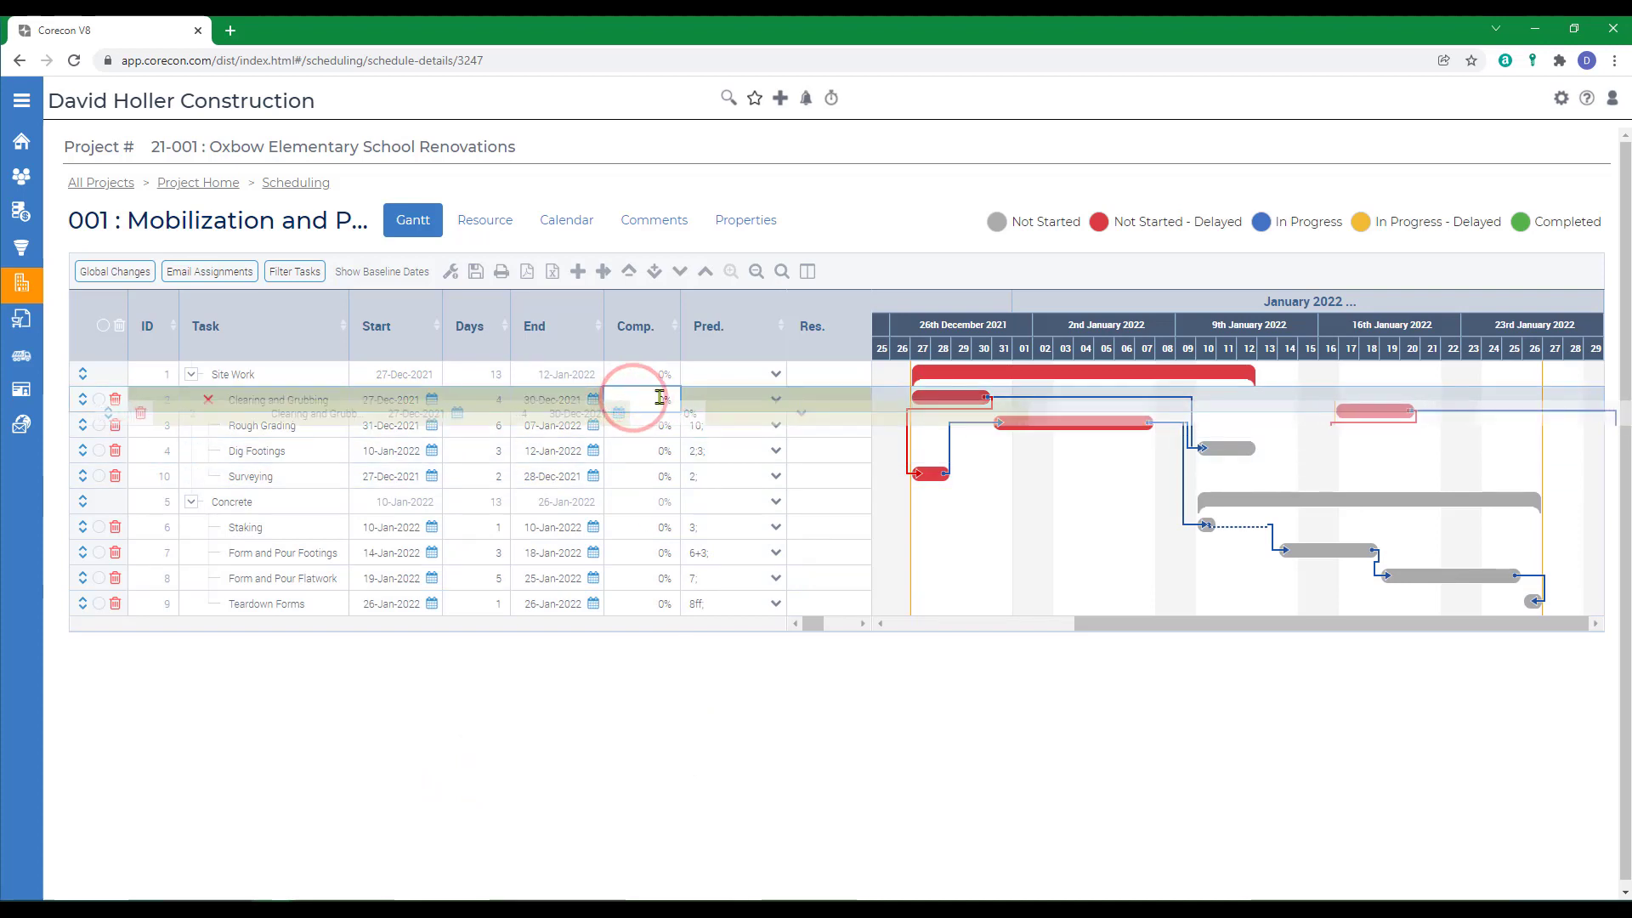
{"action": "left_click", "coordinate": [656, 398]}
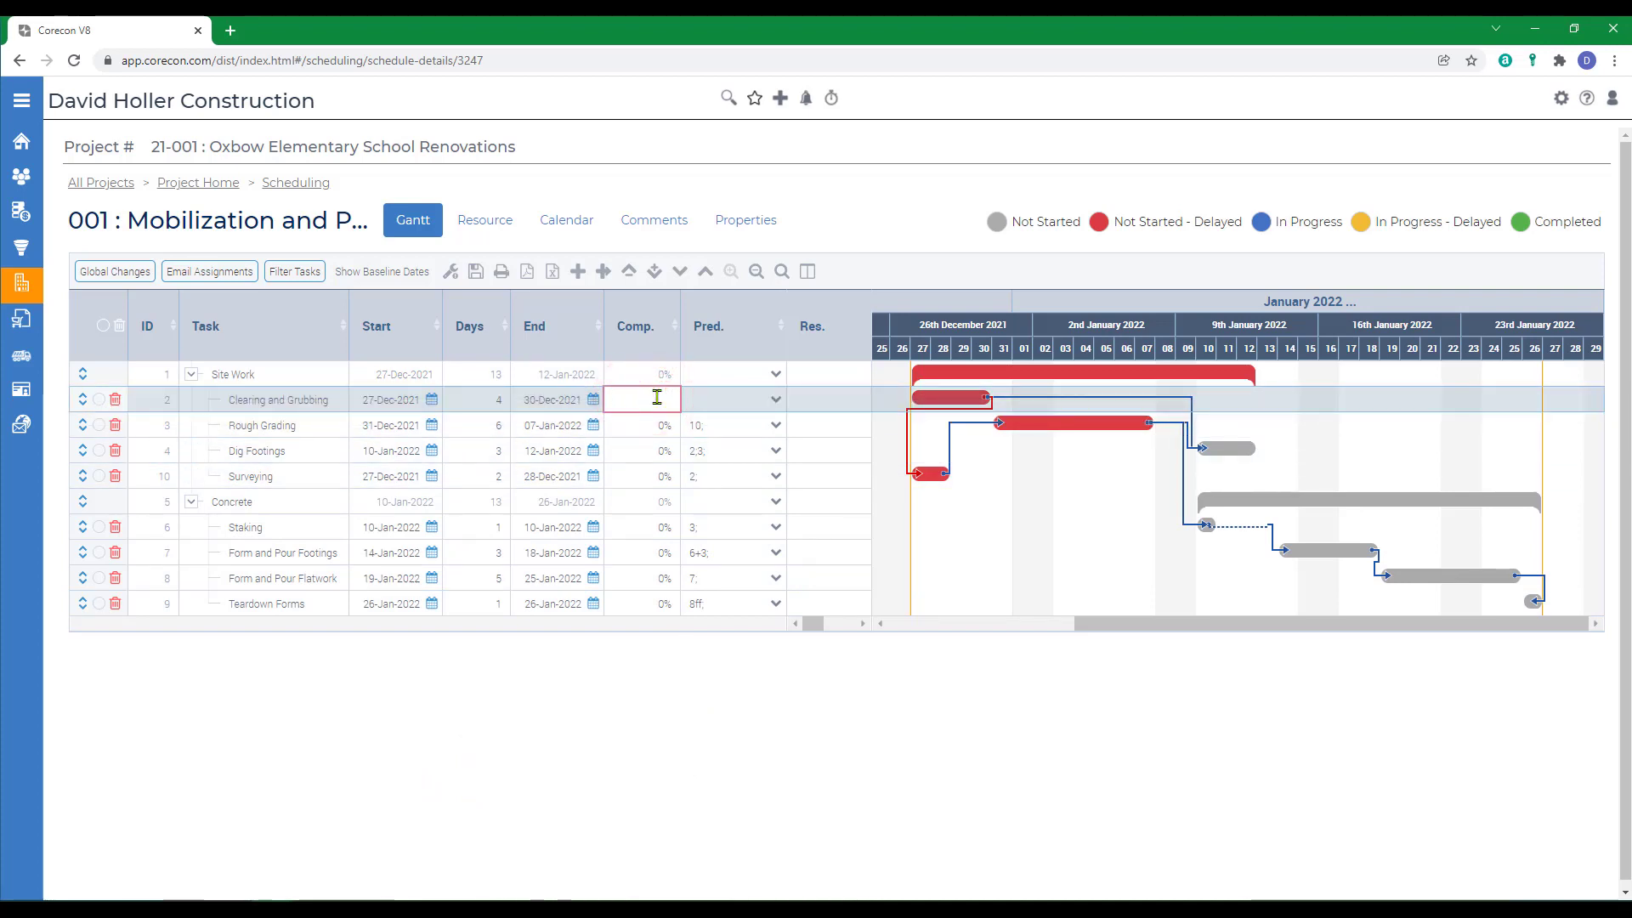
{"action": "type", "text": "100"}
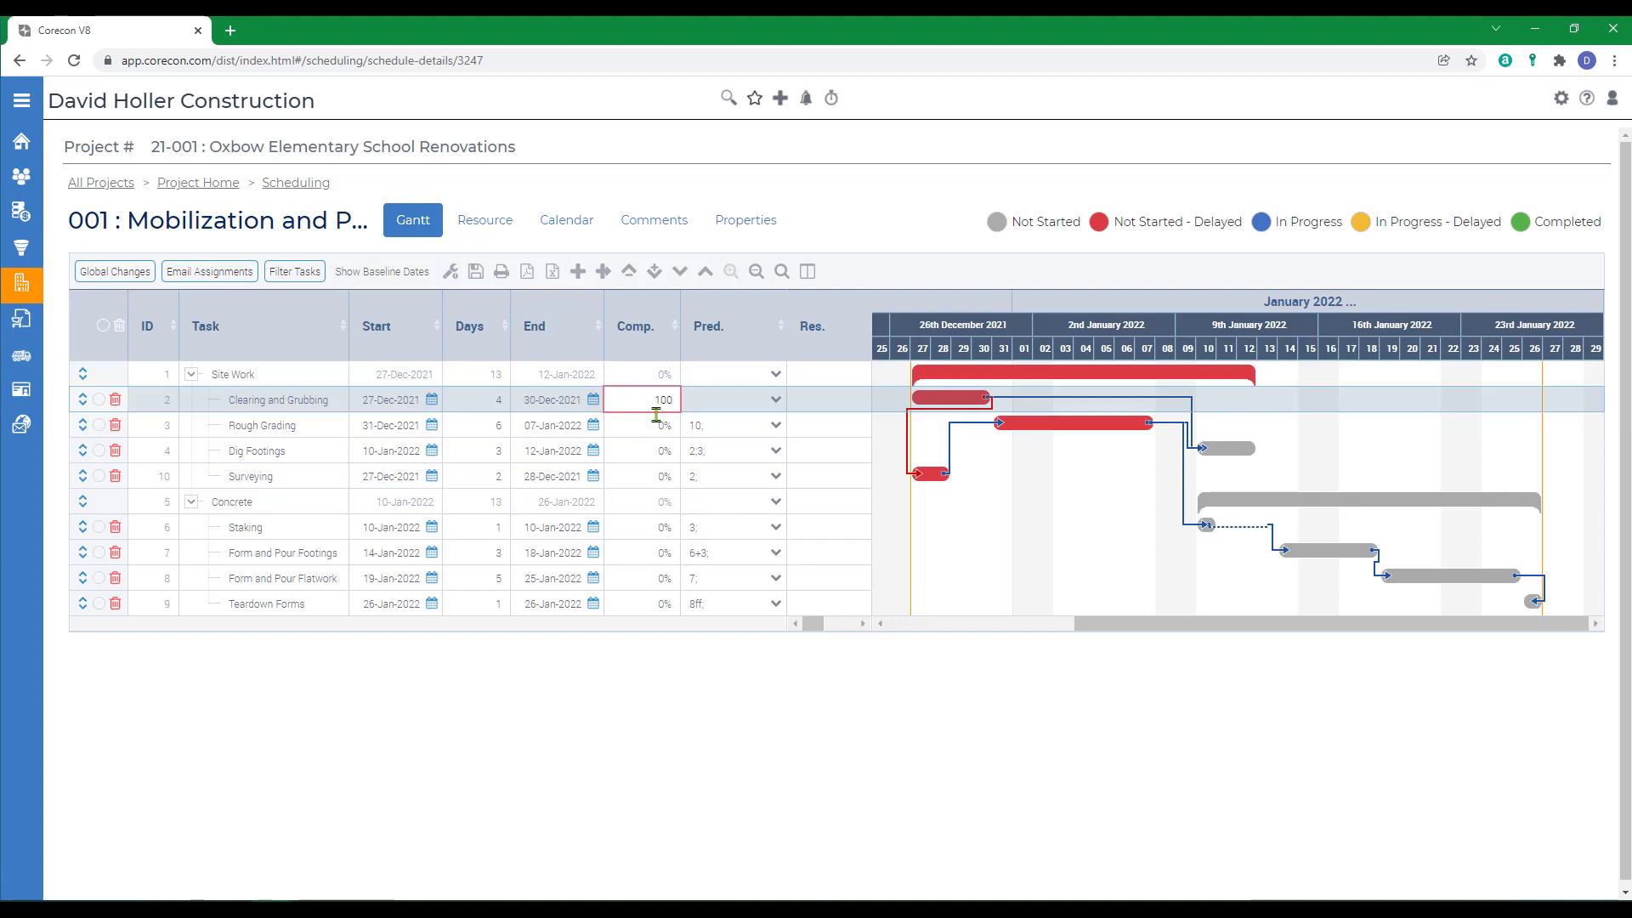
{"action": "left_click", "coordinate": [655, 476]}
{"action": "left_click", "coordinate": [800, 589]}
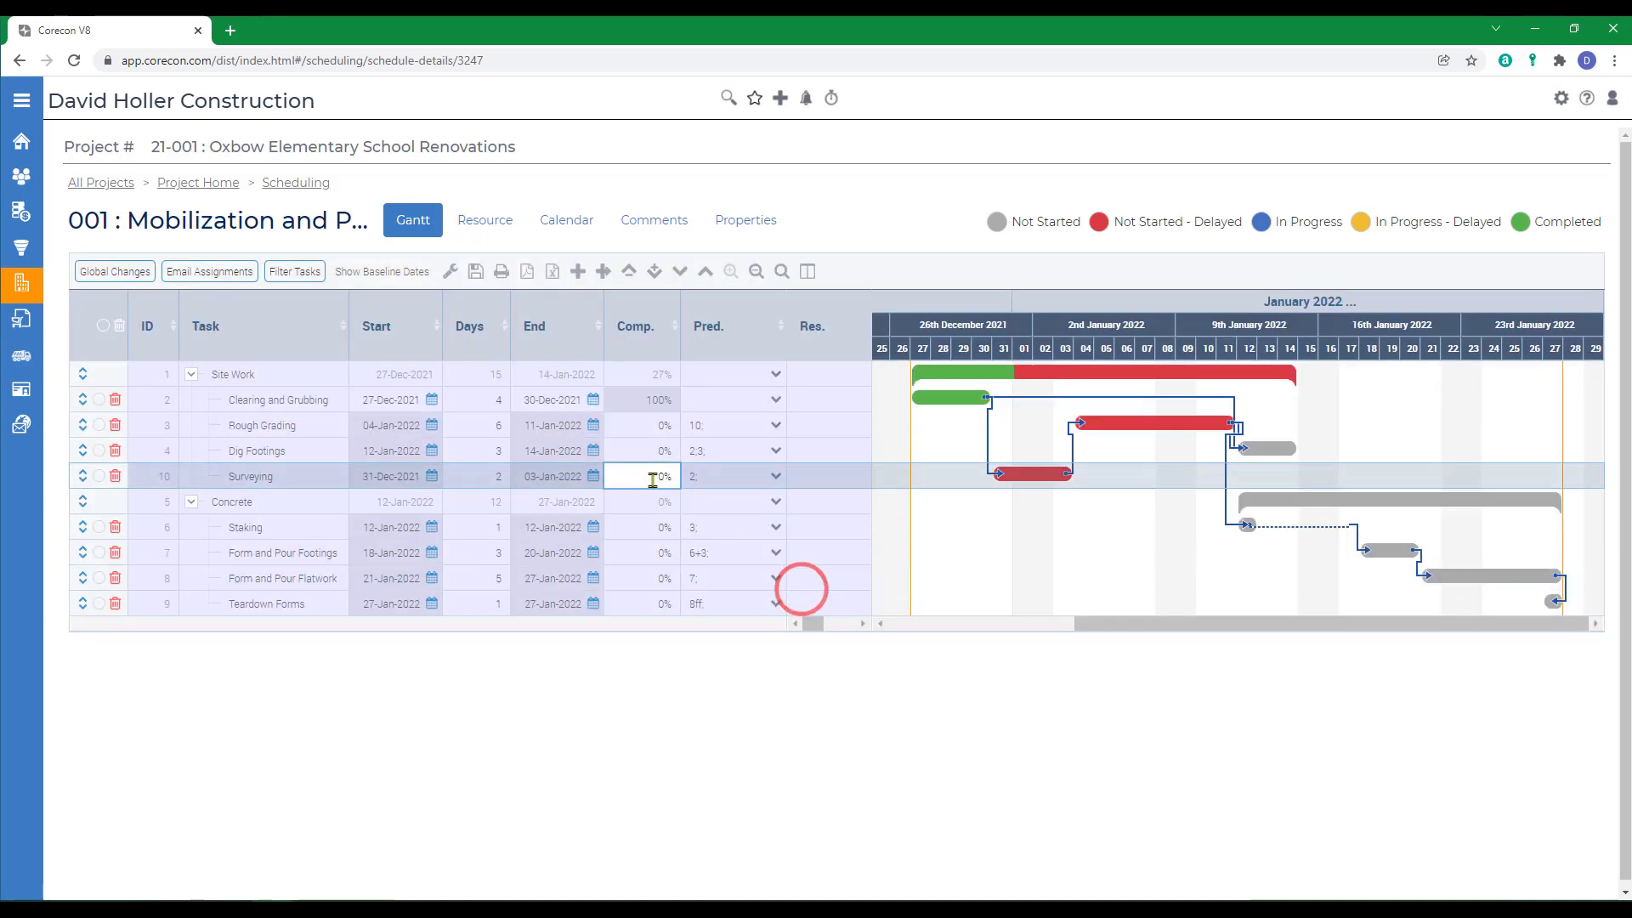
Set the completion of Surveying to 100% and save the schedule
{"action": "double_click", "coordinate": [652, 478]}
{"action": "key", "text": "BackSpace"}
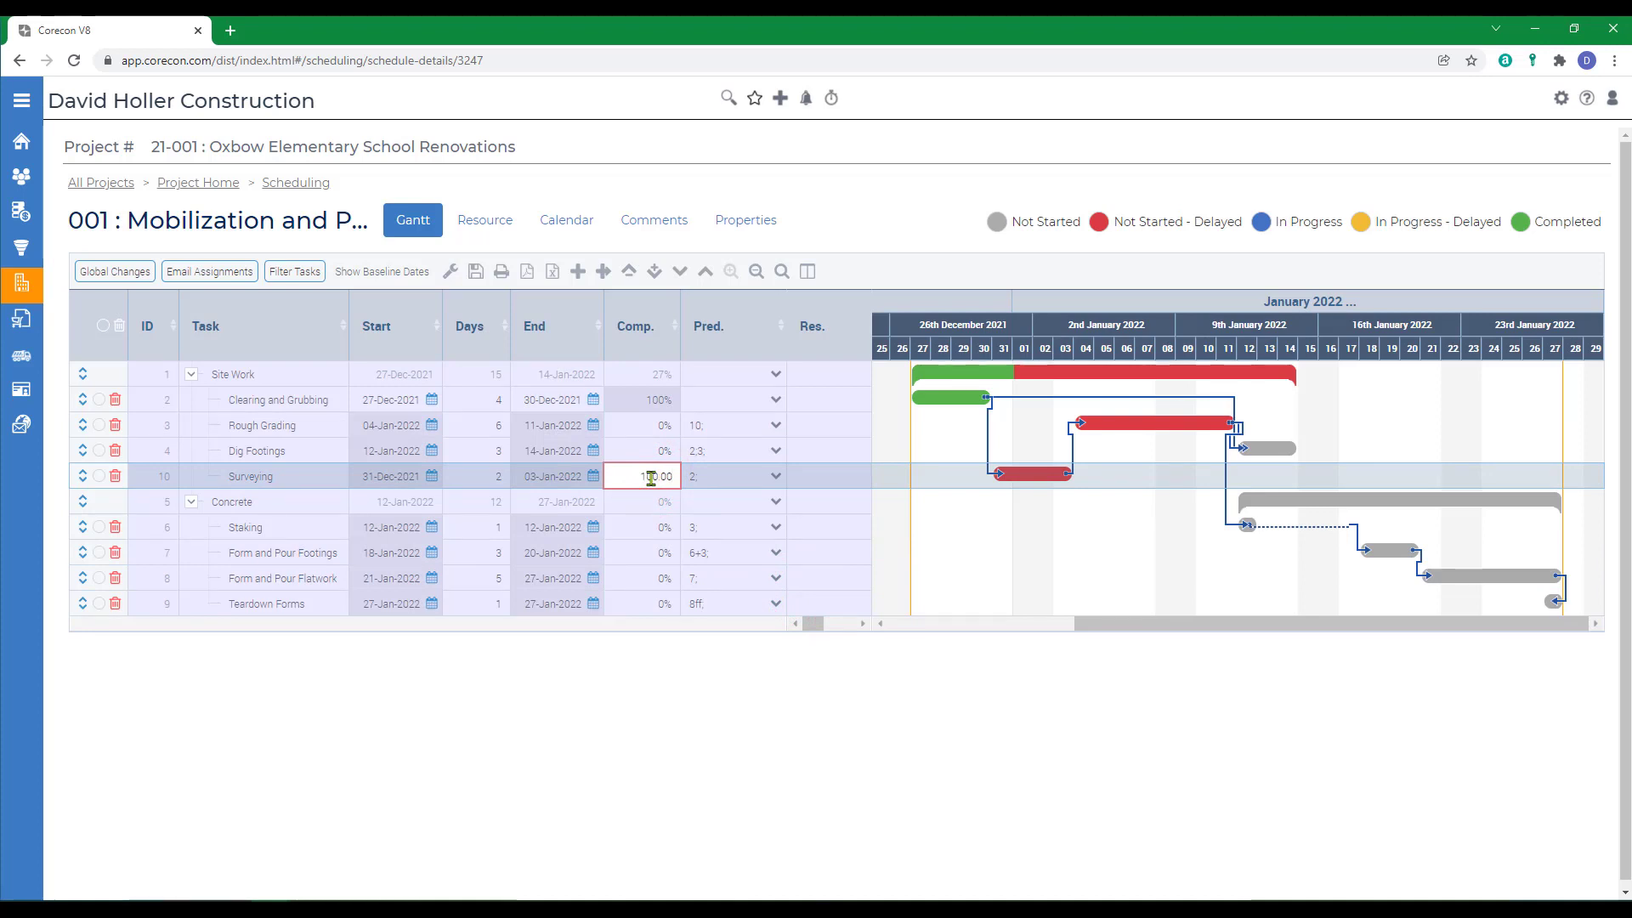
{"action": "left_click", "coordinate": [634, 714]}
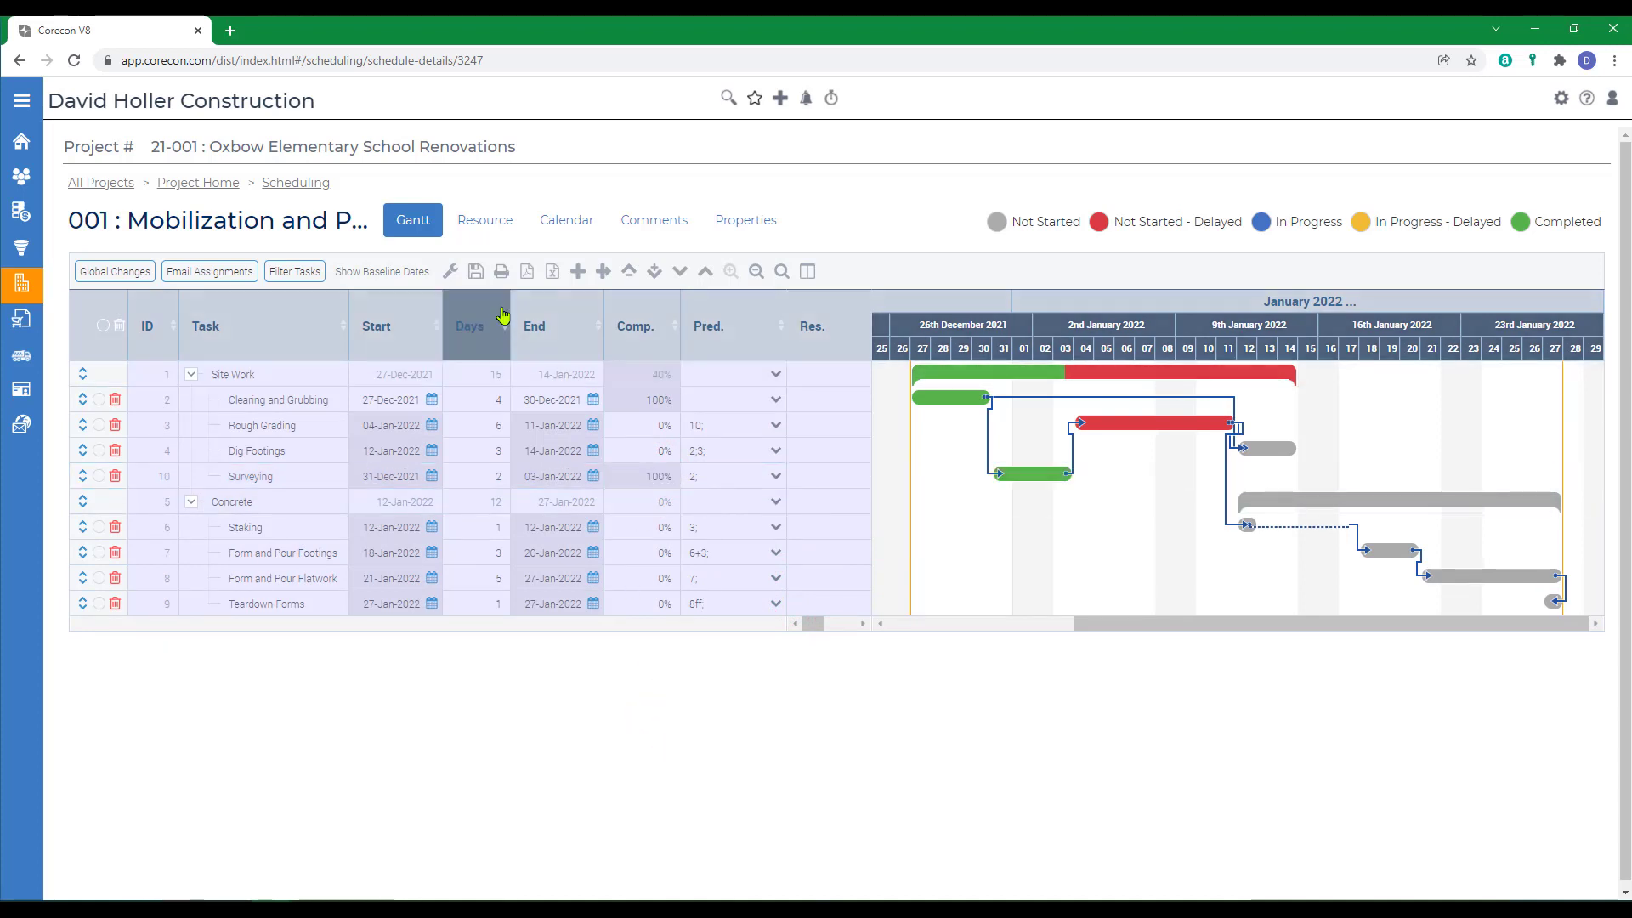
{"action": "left_click", "coordinate": [476, 270]}
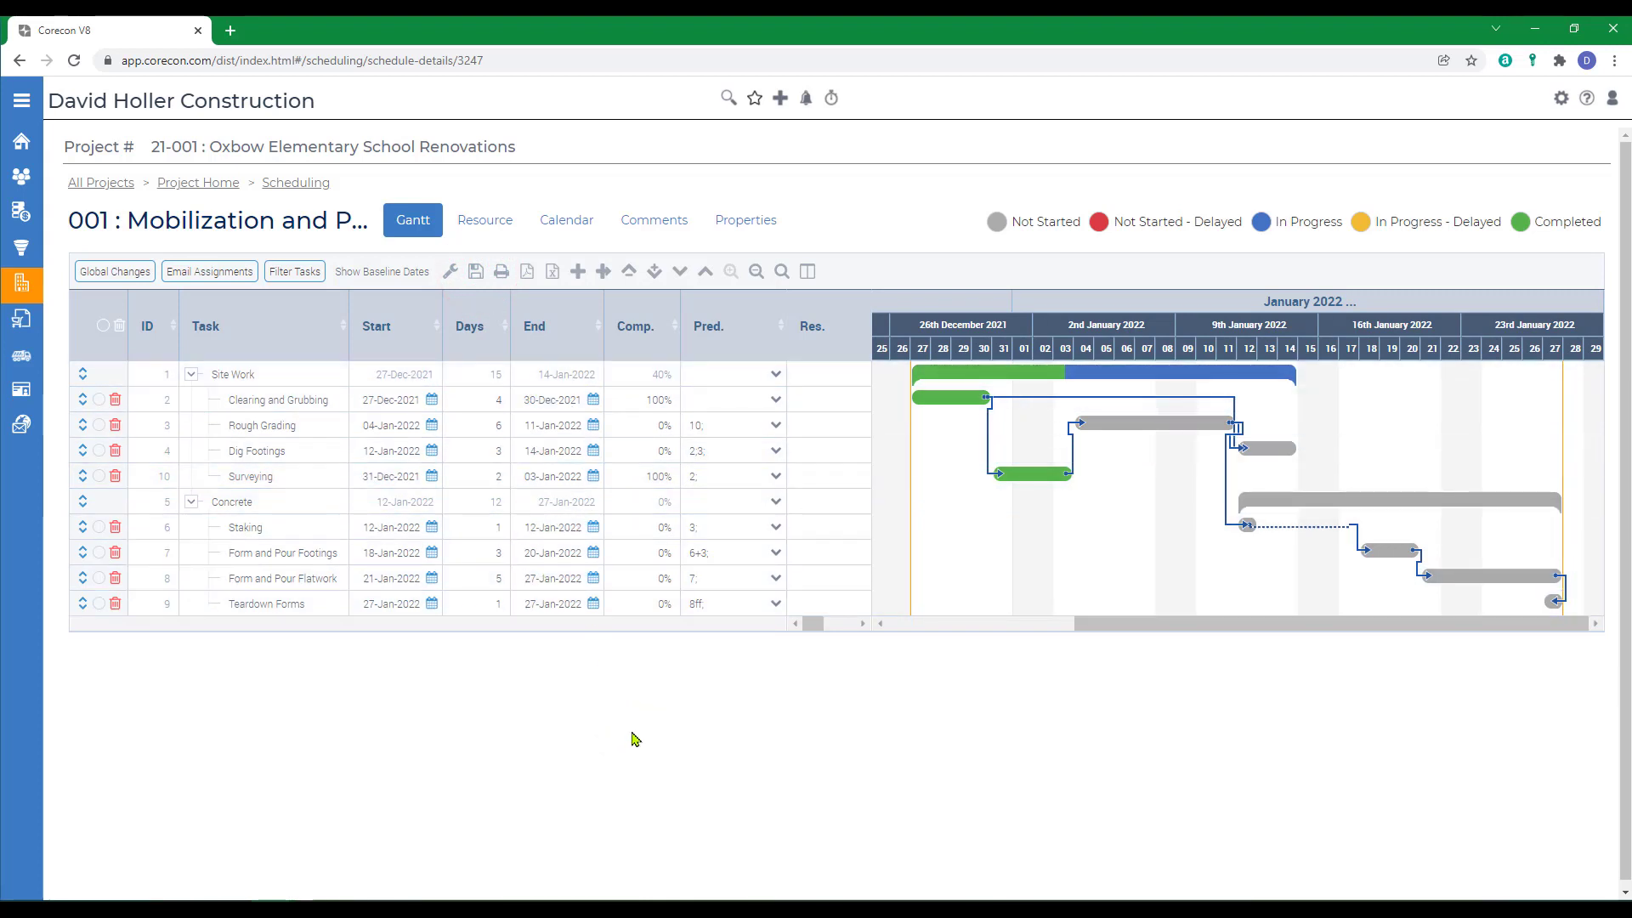
Set the Surveying task's end date to 31-Dec-2021, agreeing to move the dependent tasks
{"action": "left_click", "coordinate": [593, 482]}
{"action": "left_click", "coordinate": [592, 476]}
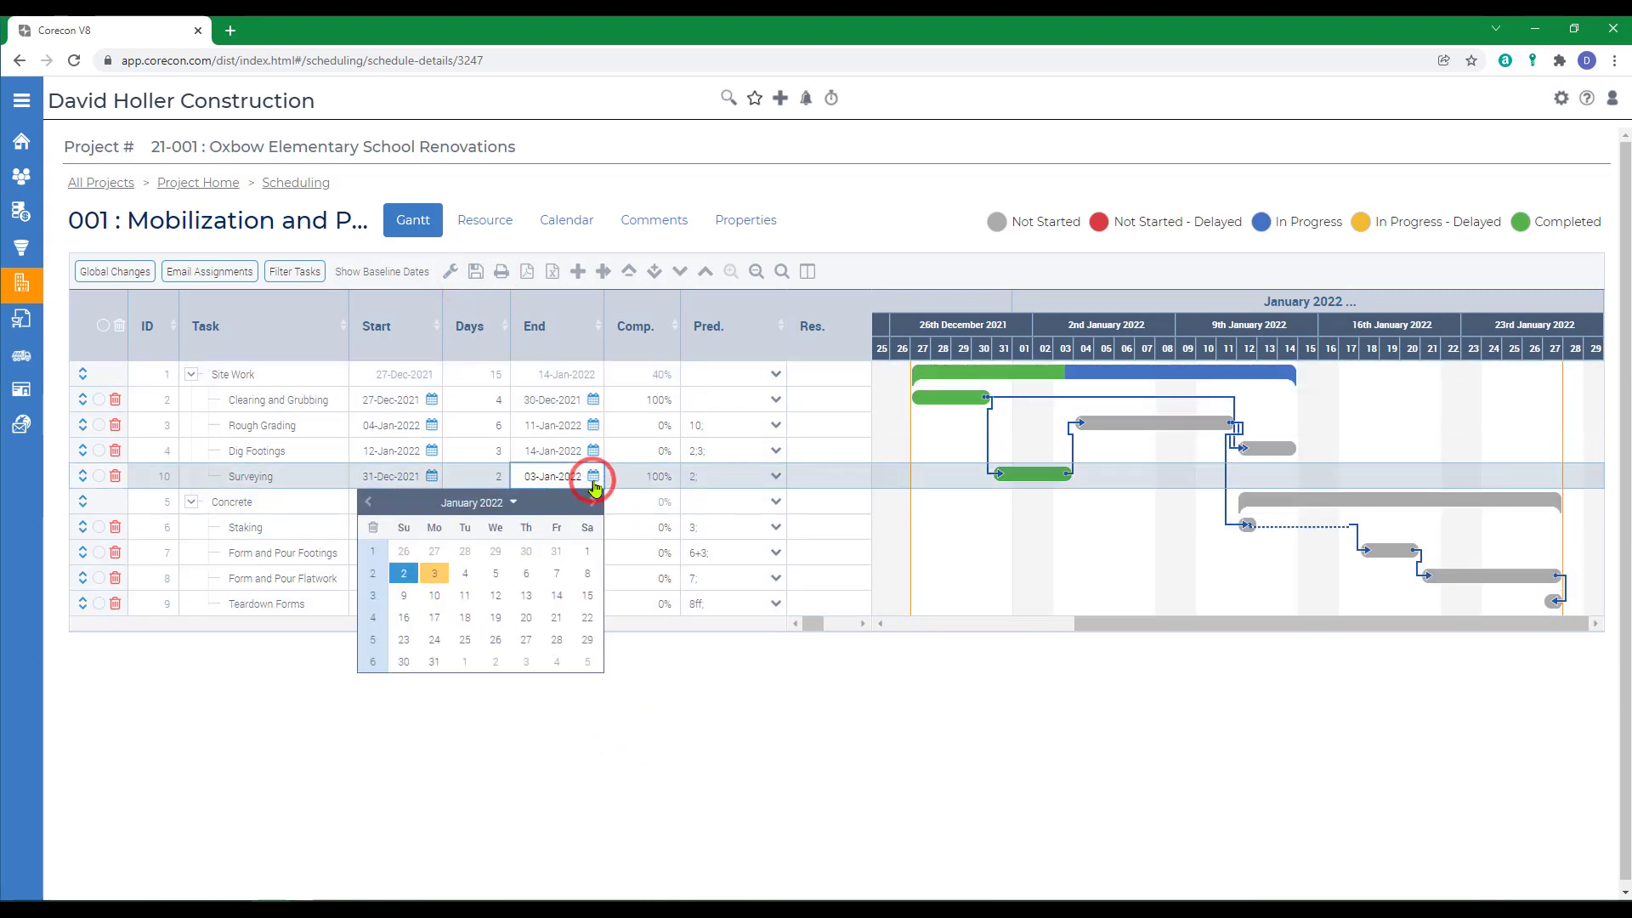
{"action": "left_click", "coordinate": [556, 552]}
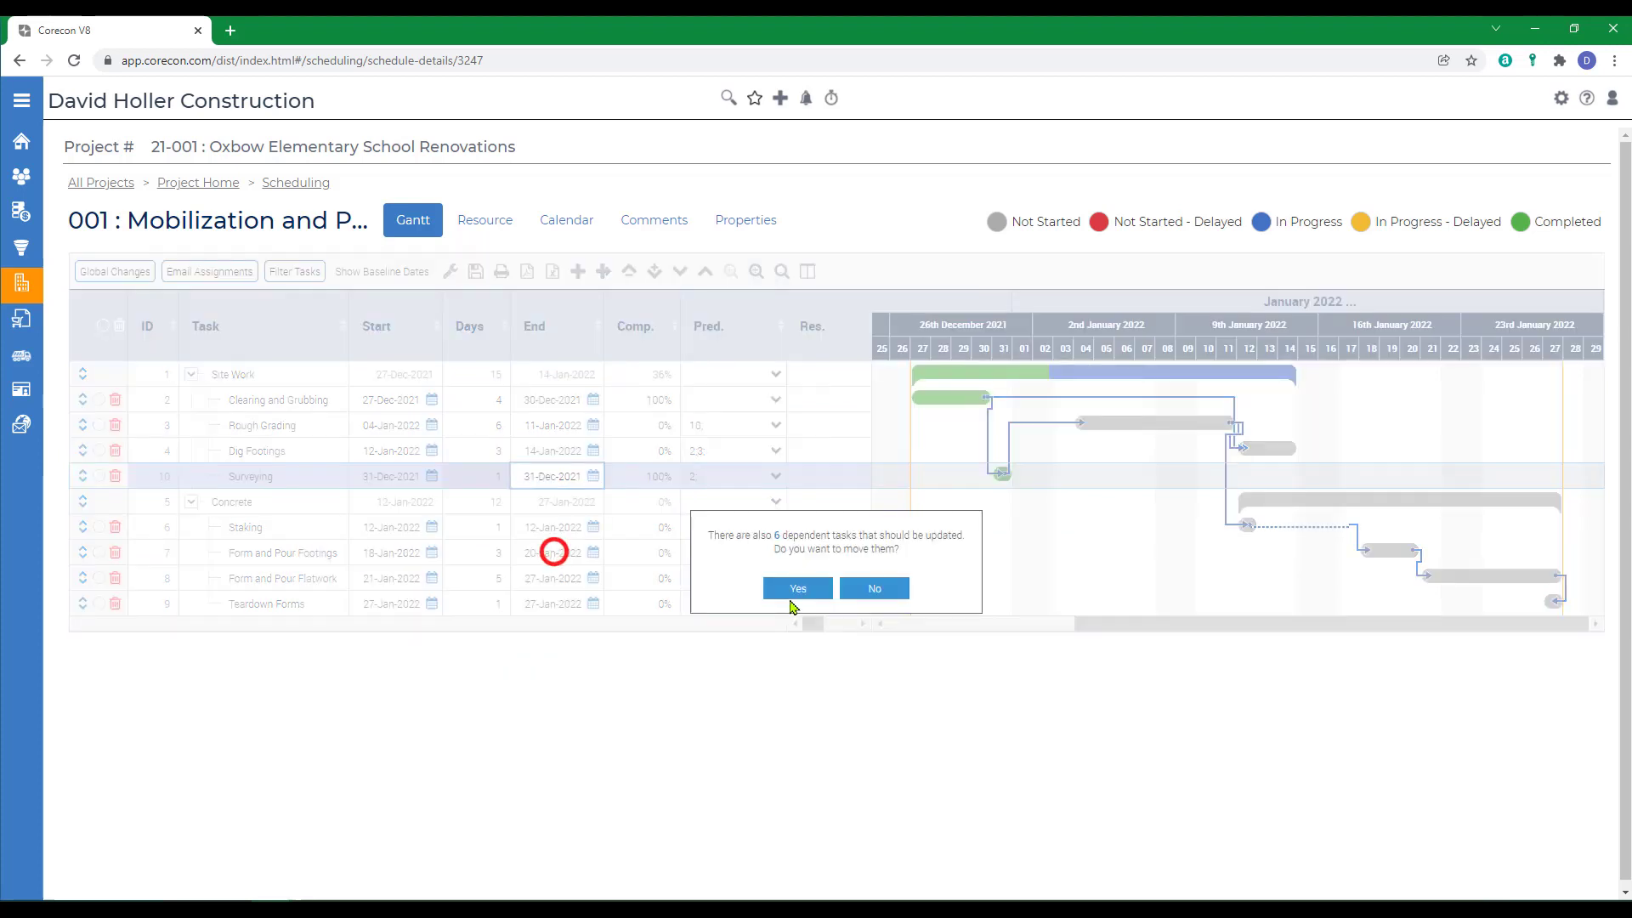
{"action": "left_click", "coordinate": [786, 590]}
{"action": "left_click", "coordinate": [513, 792]}
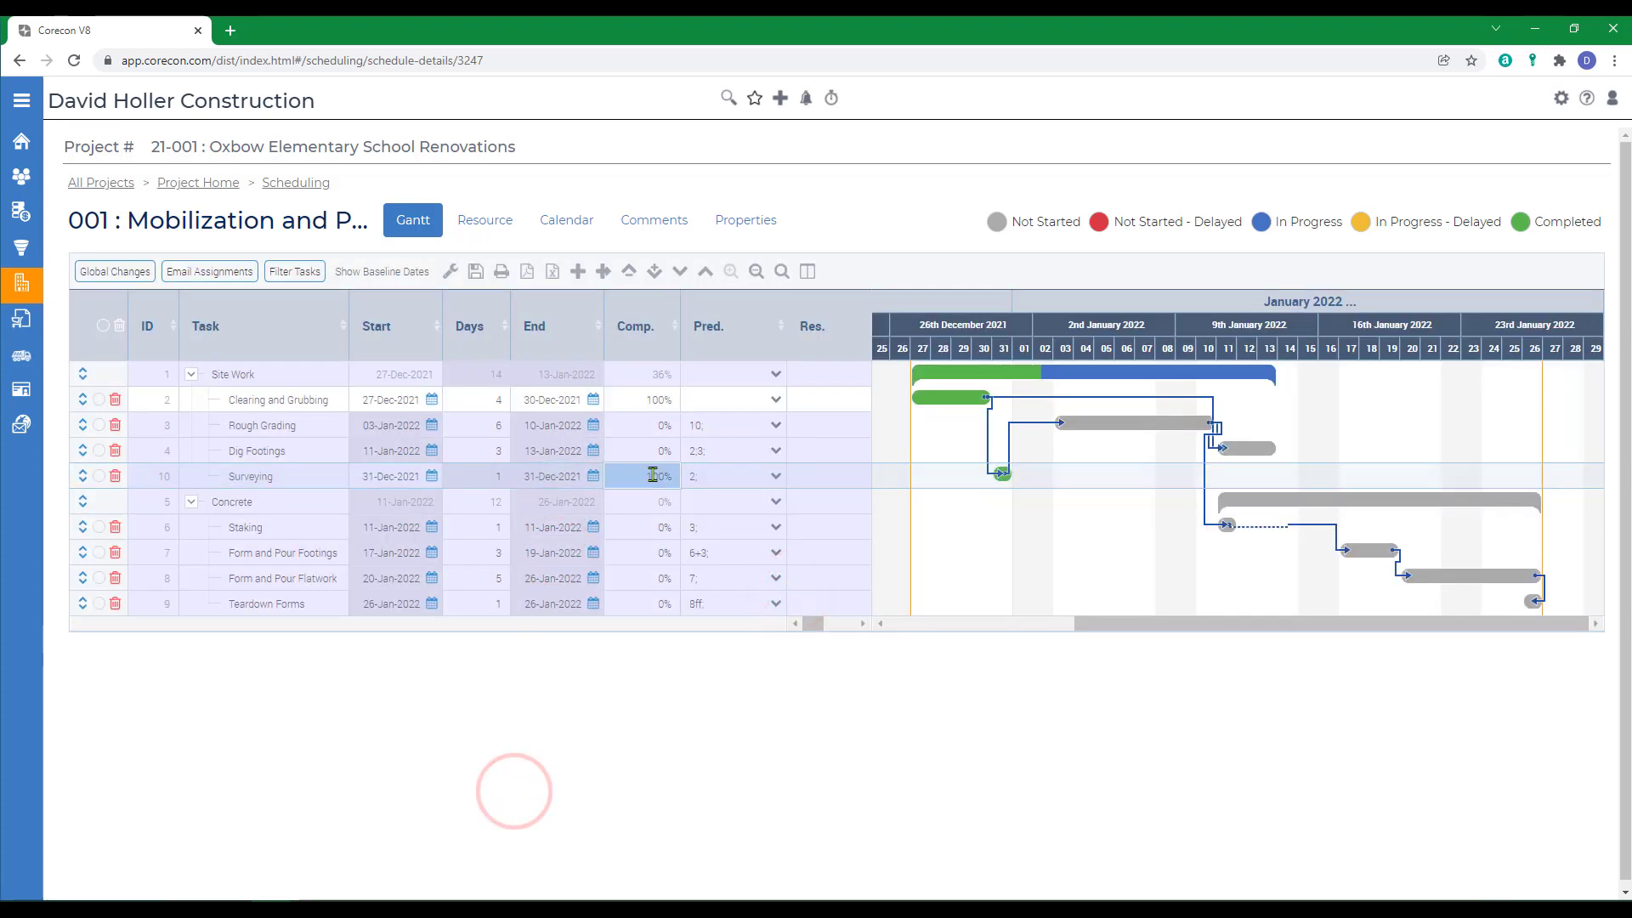
Set the completion of Rough Grading to 50% and of Dig Footings to 25%
{"action": "left_click", "coordinate": [646, 427]}
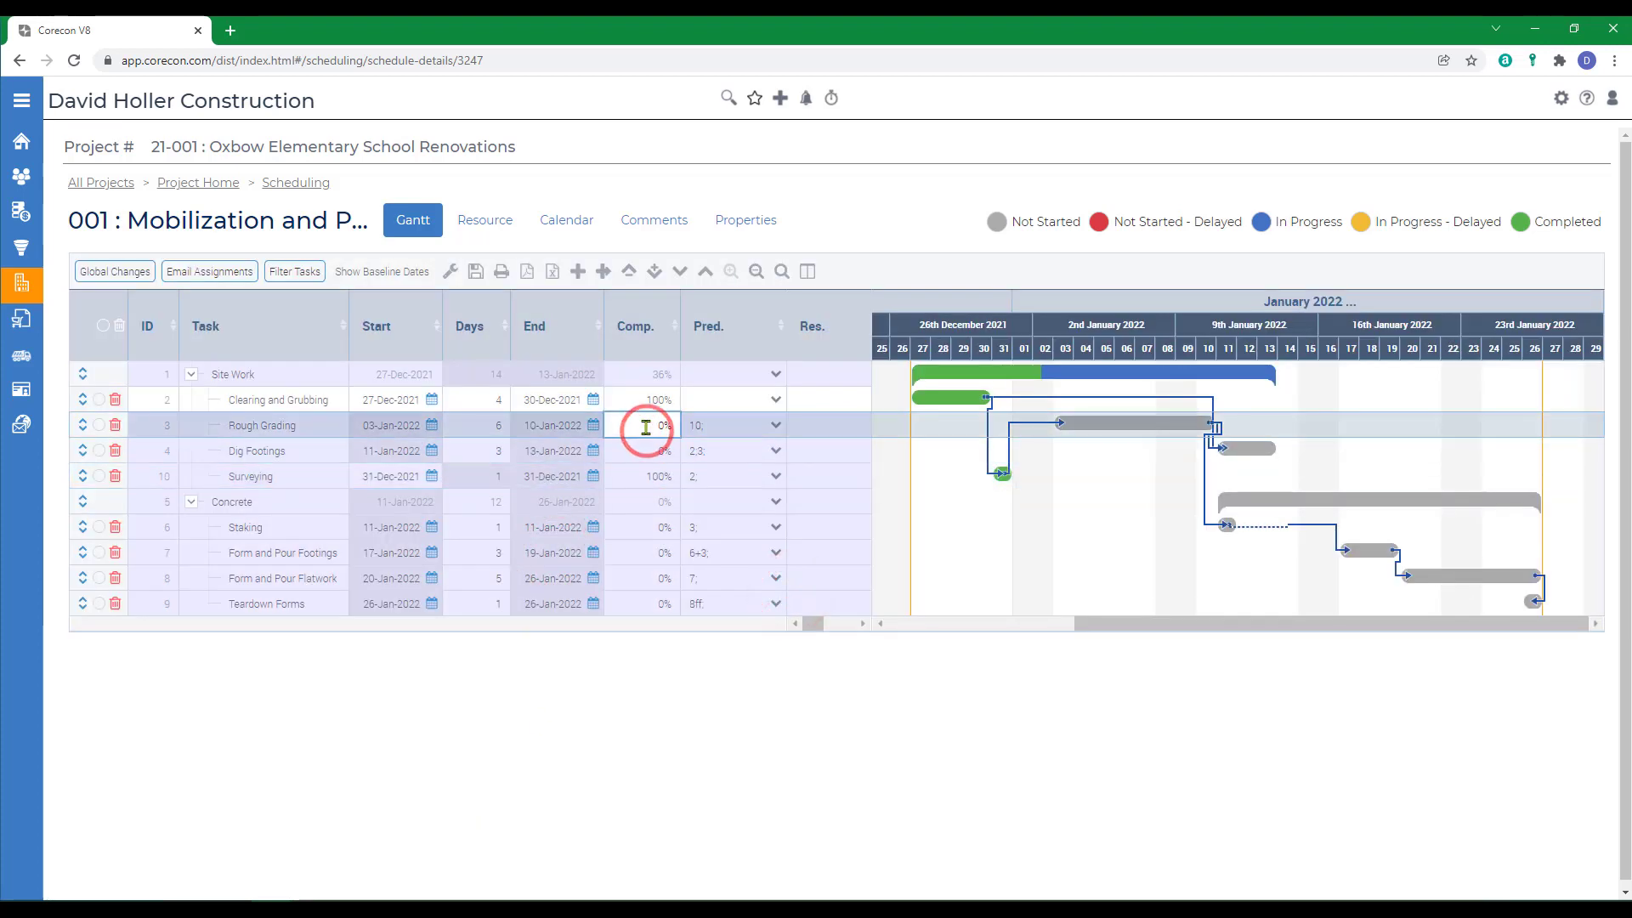
{"action": "left_click", "coordinate": [645, 427]}
{"action": "type", "text": "50.00"}
{"action": "left_click", "coordinate": [649, 450]}
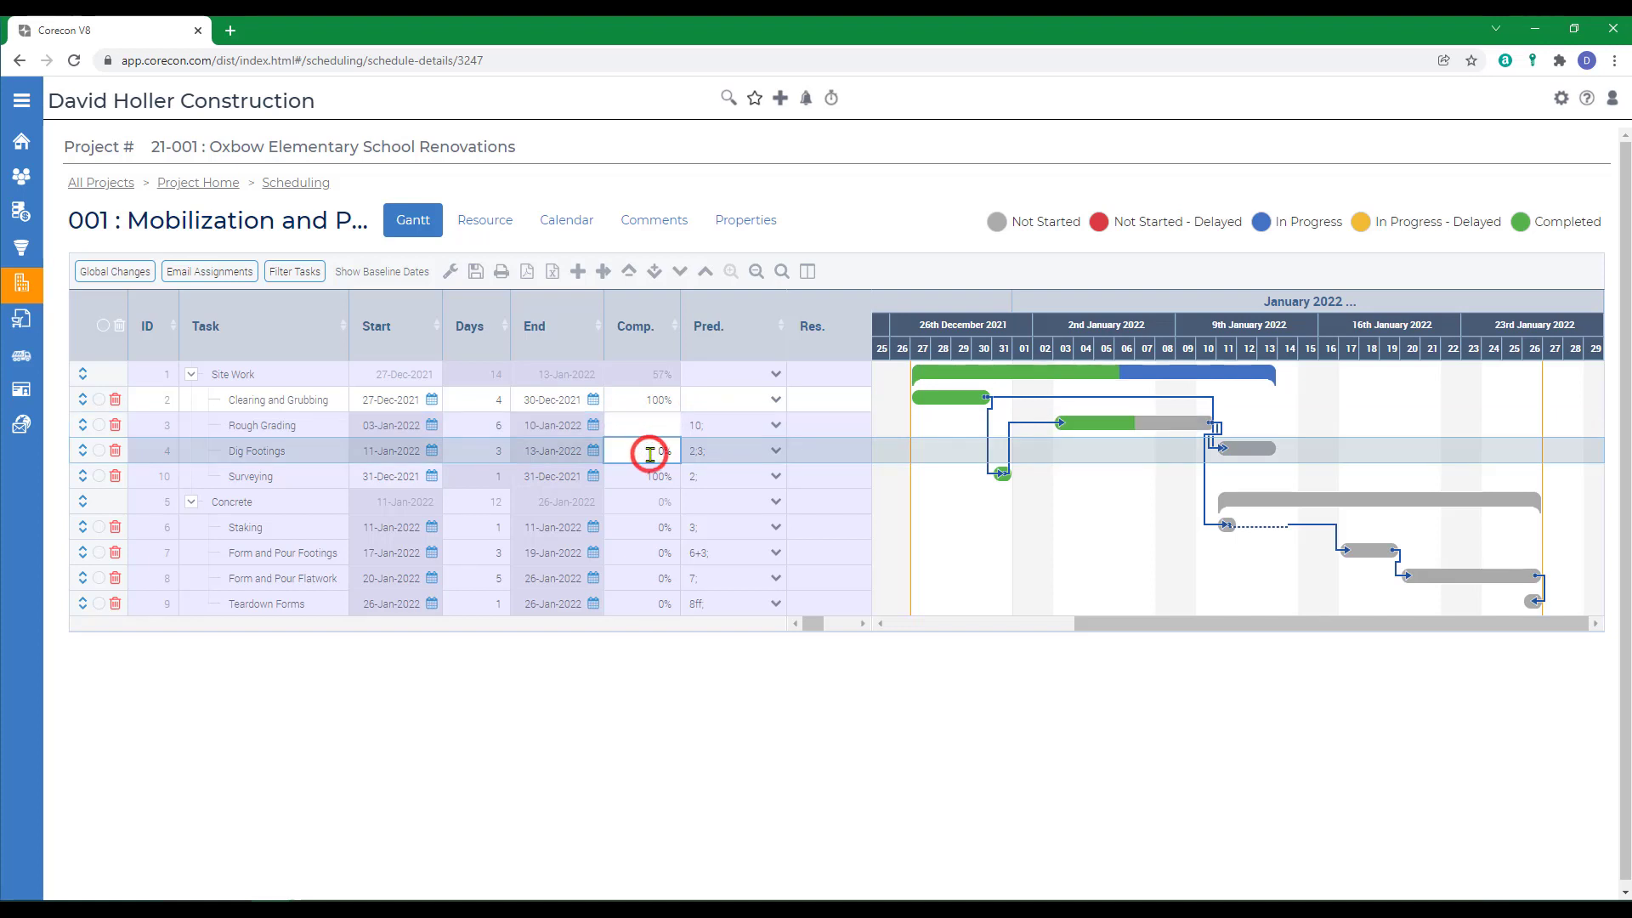
{"action": "left_click", "coordinate": [634, 449]}
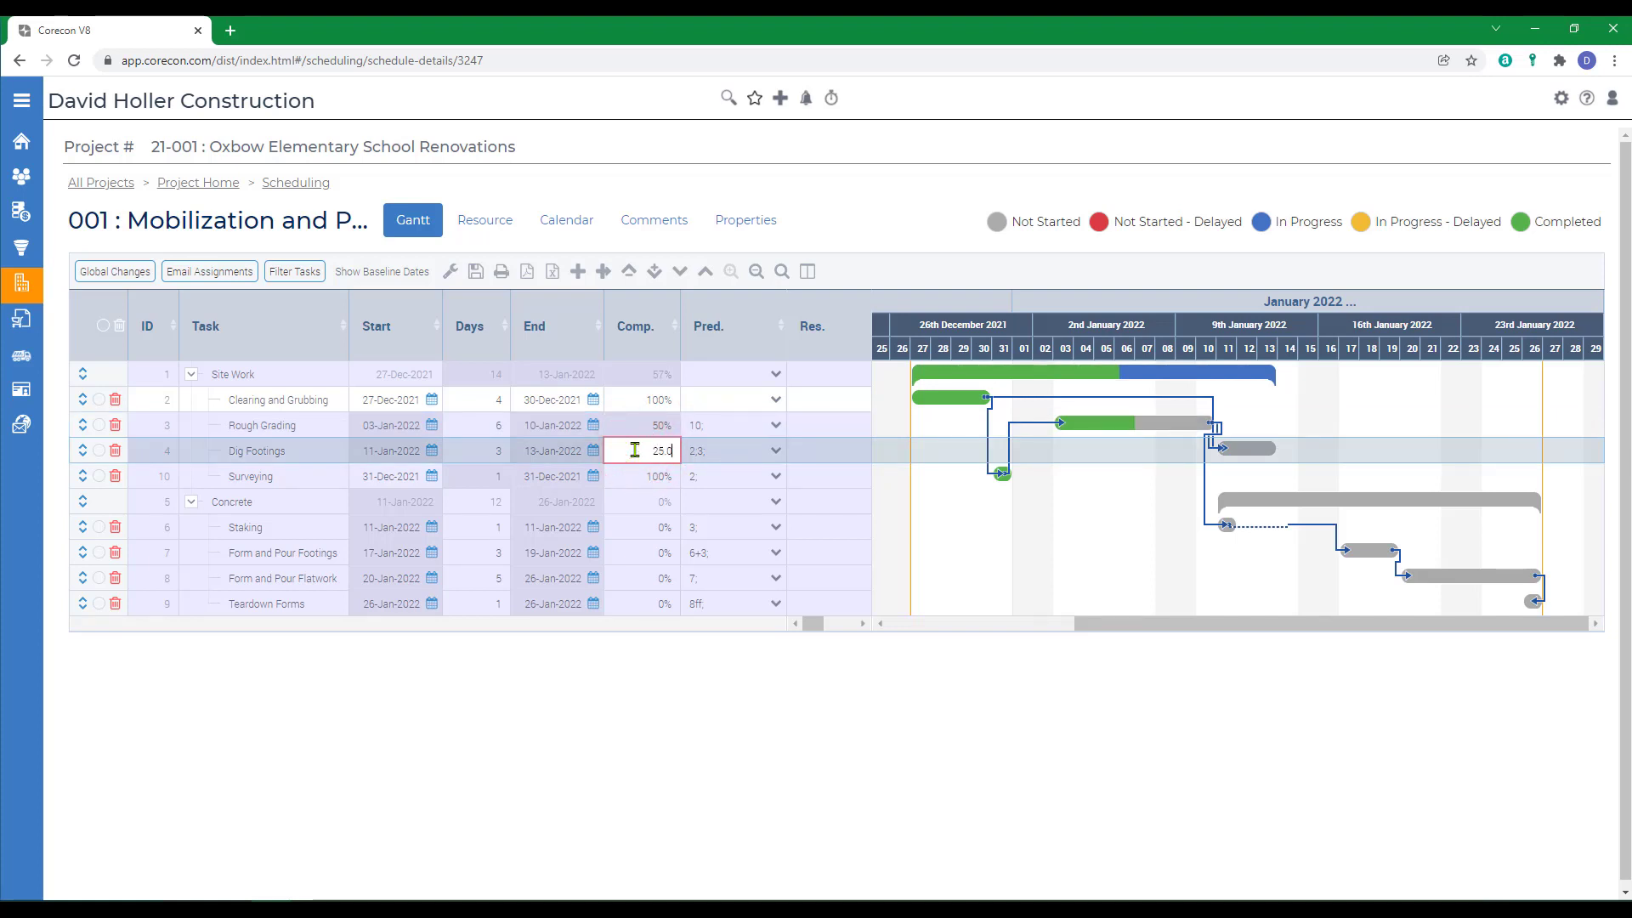
{"action": "key", "text": "Tab"}
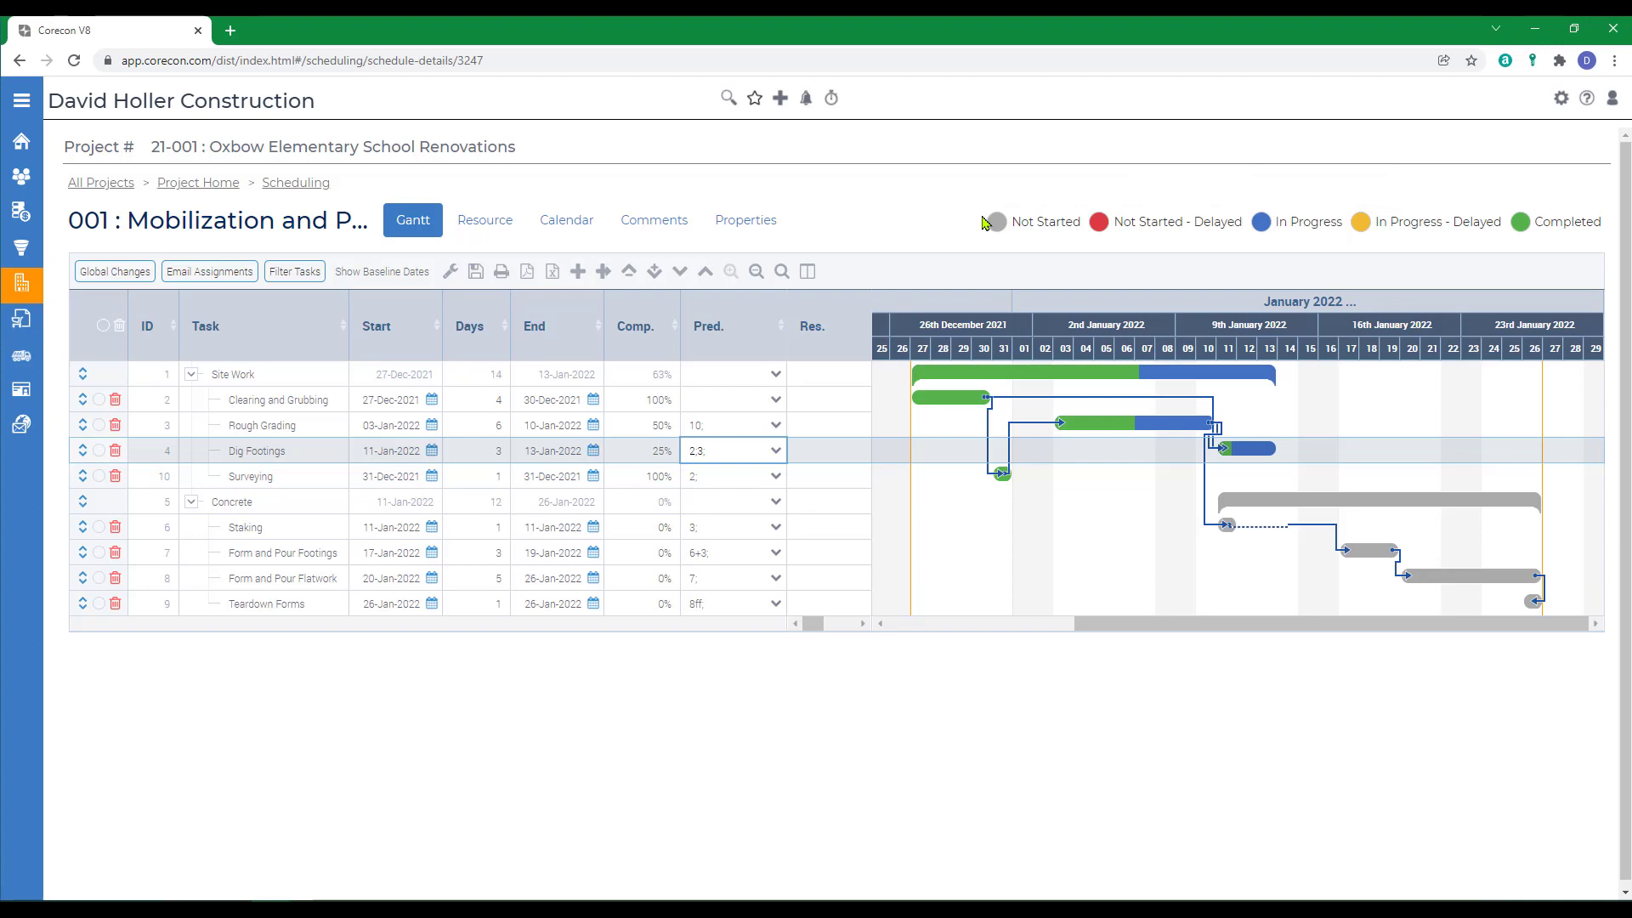
Set the completion of the Surveying task to 0%
{"action": "left_click", "coordinate": [710, 474]}
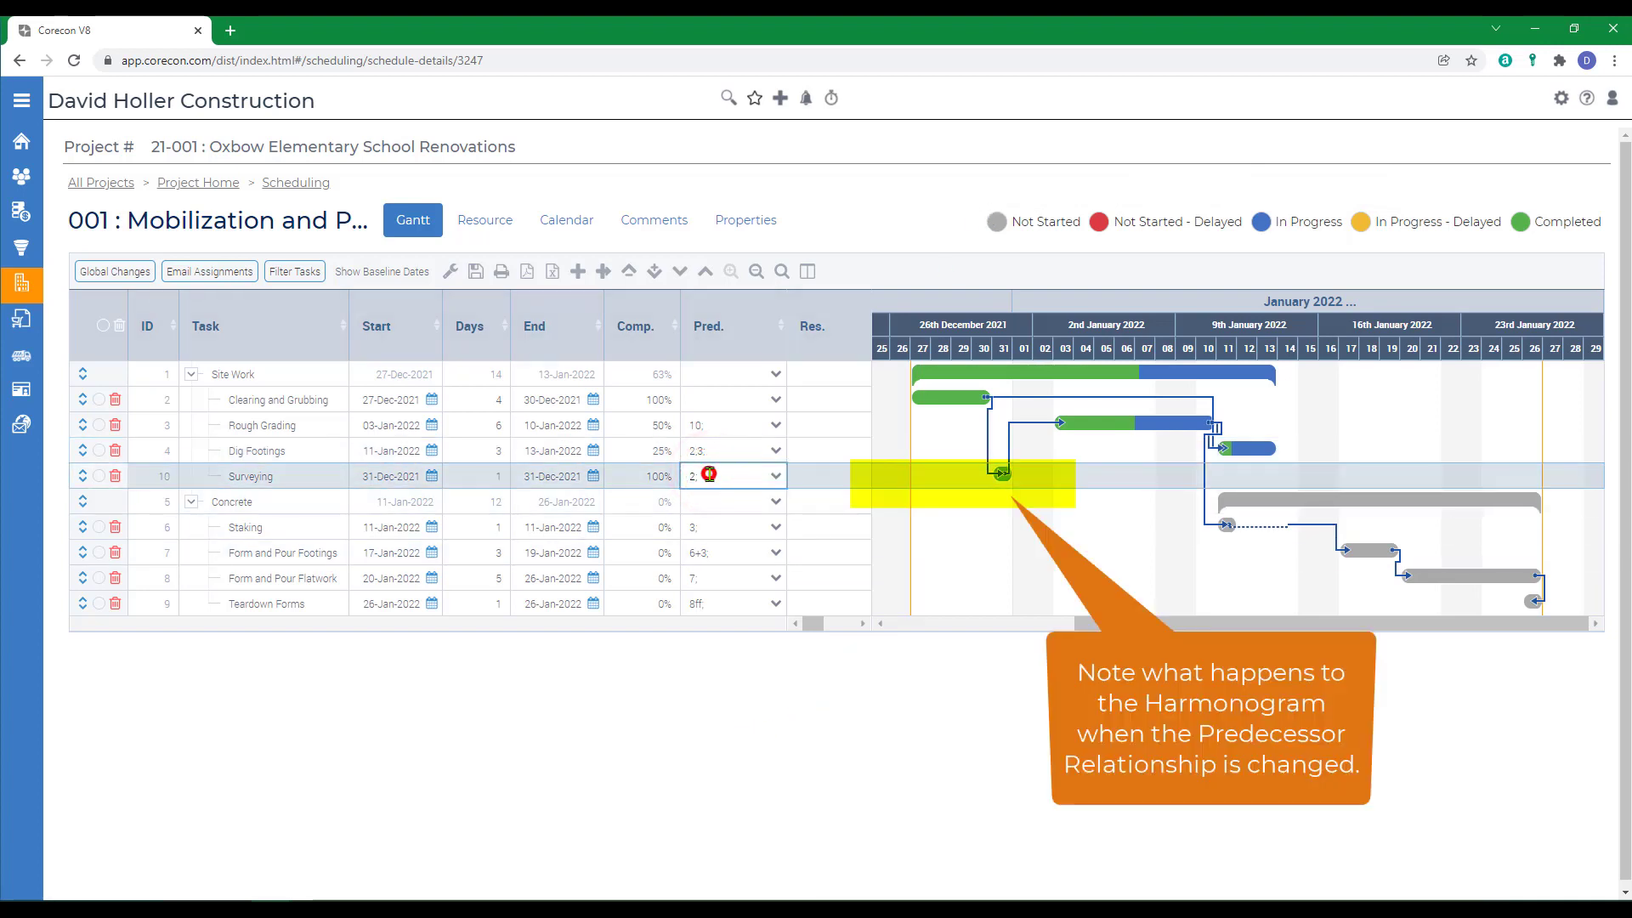
{"action": "left_click", "coordinate": [710, 473]}
{"action": "left_click", "coordinate": [637, 474]}
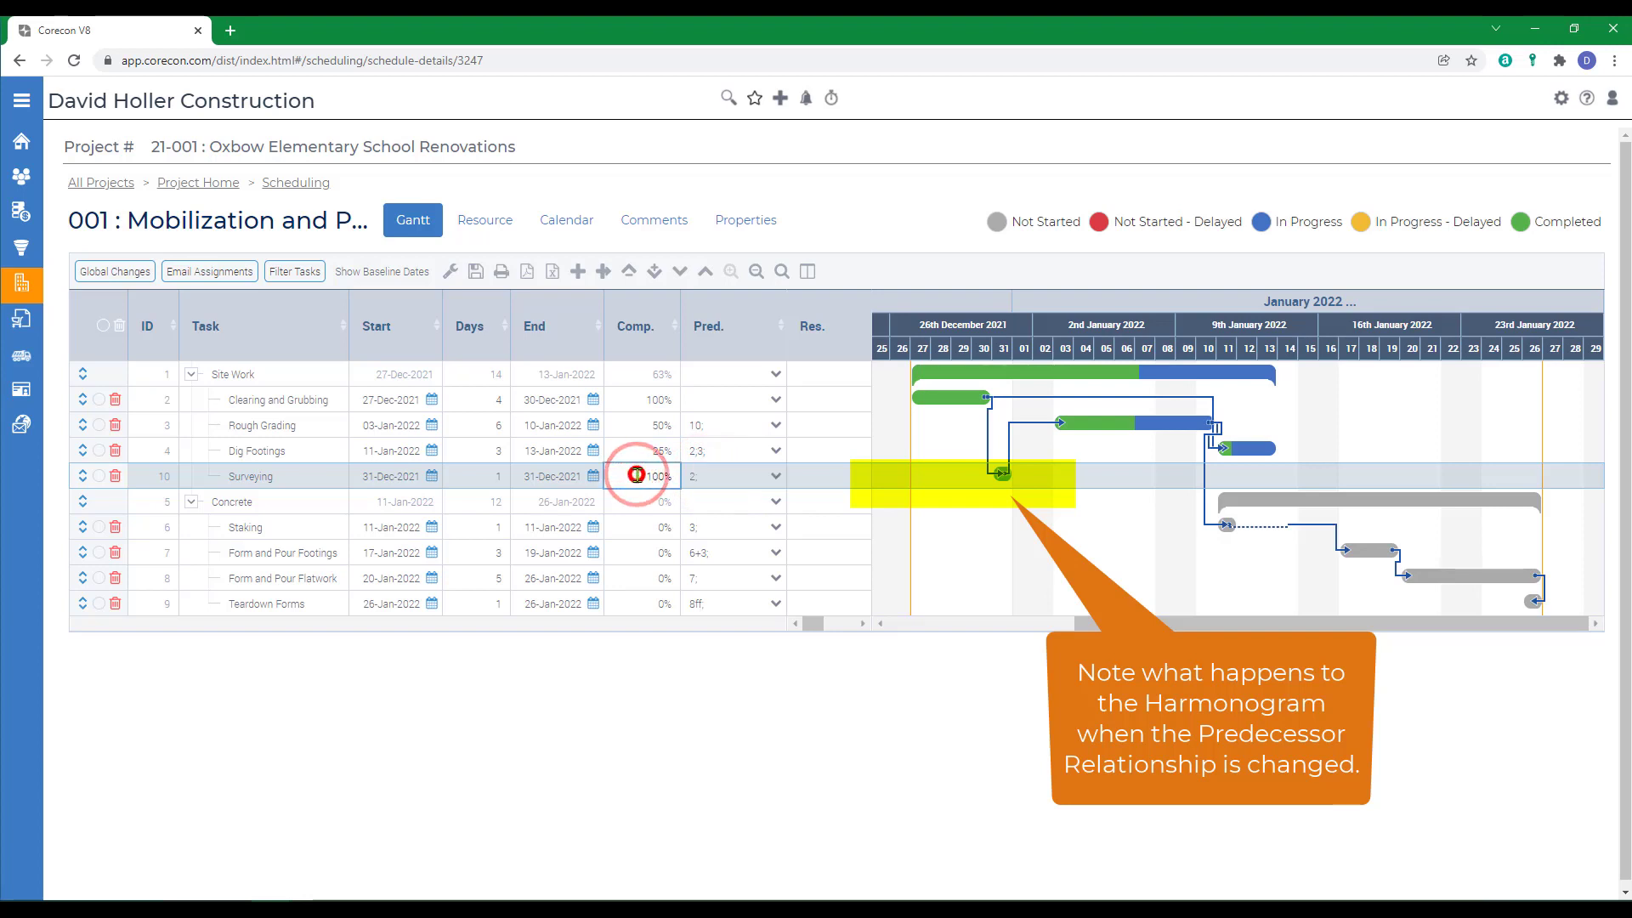
{"action": "left_click", "coordinate": [643, 475]}
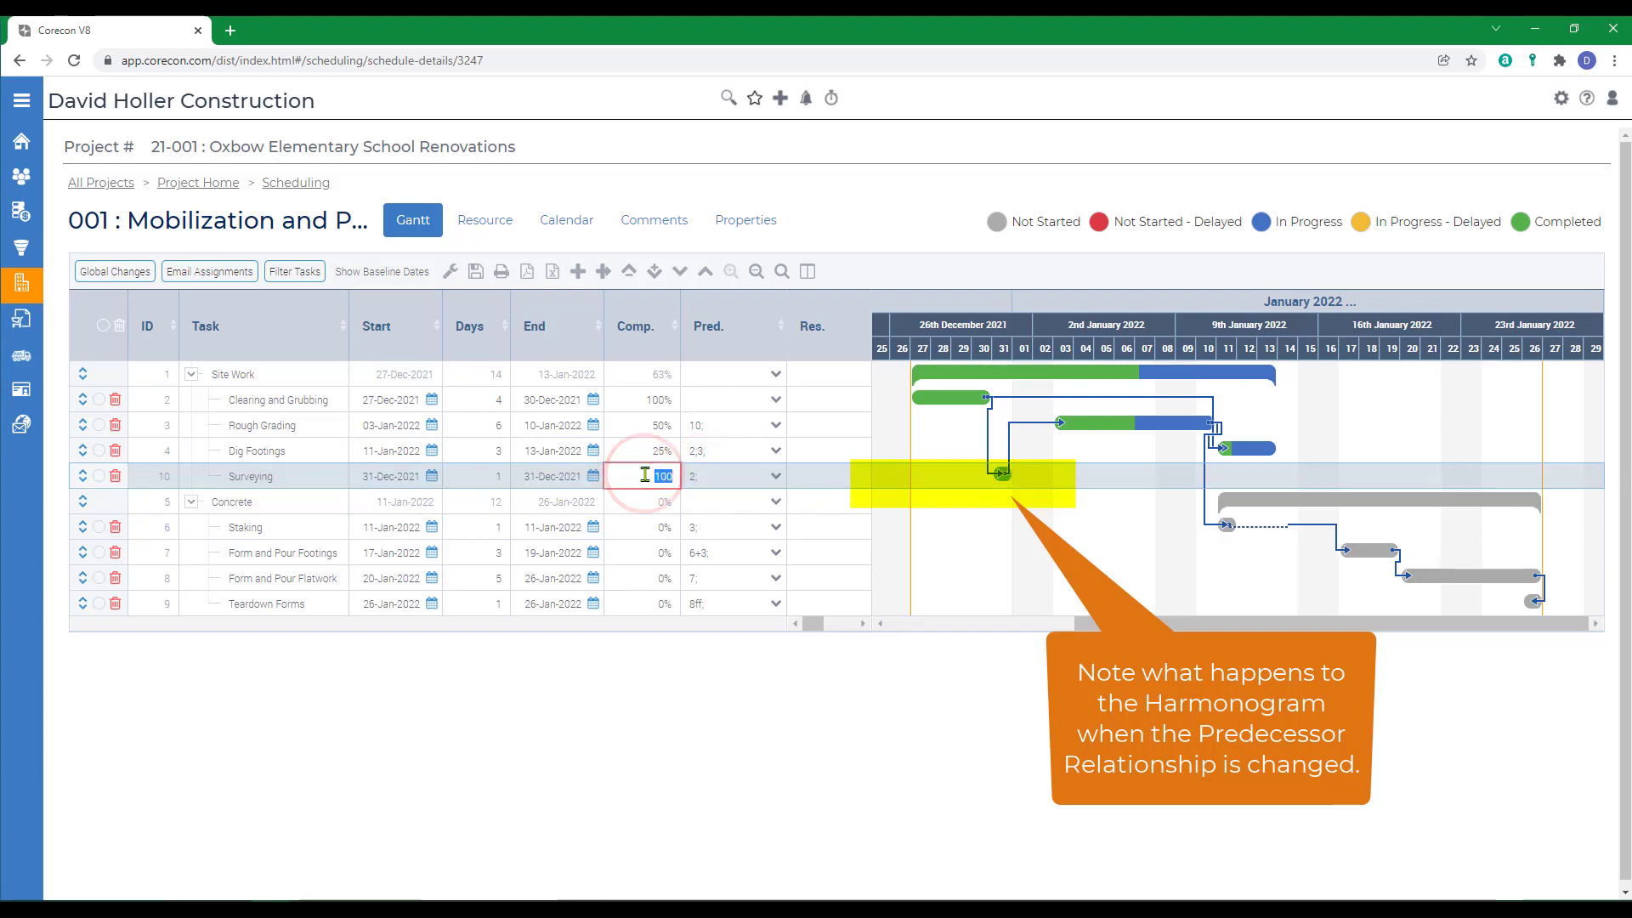
{"action": "type", "text": "0"}
{"action": "key", "text": "Tab"}
Change the Surveying task's predecessor relationship to 2SS, and set the task's completion to 100%
{"action": "left_click", "coordinate": [709, 476]}
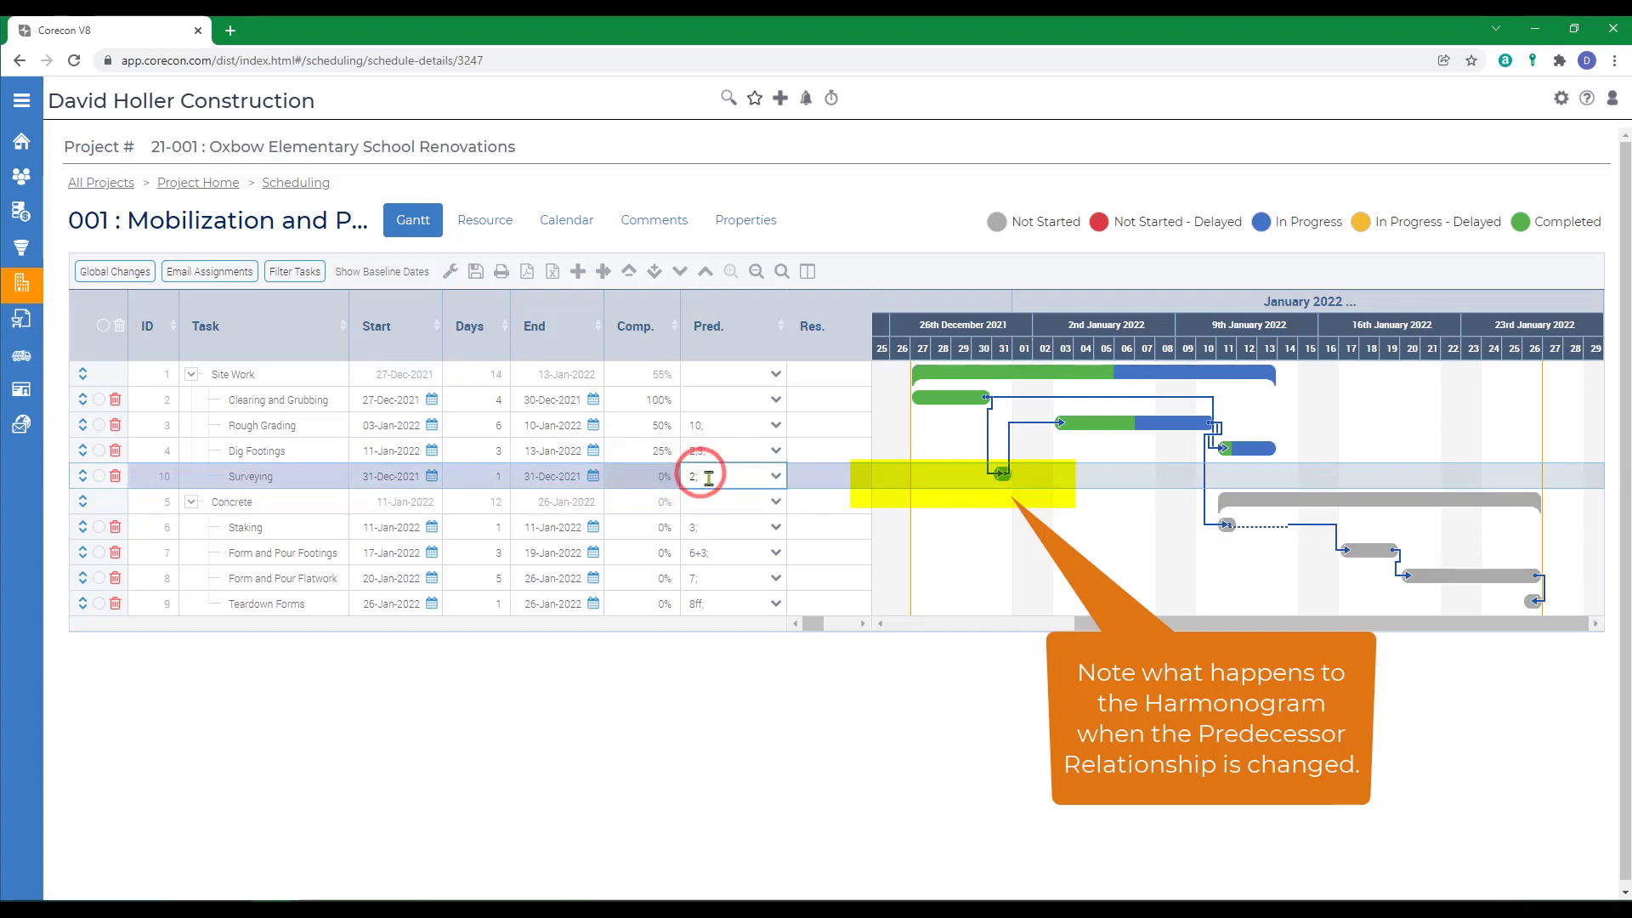
{"action": "double_click", "coordinate": [709, 477]}
{"action": "type", "text": "2SS"}
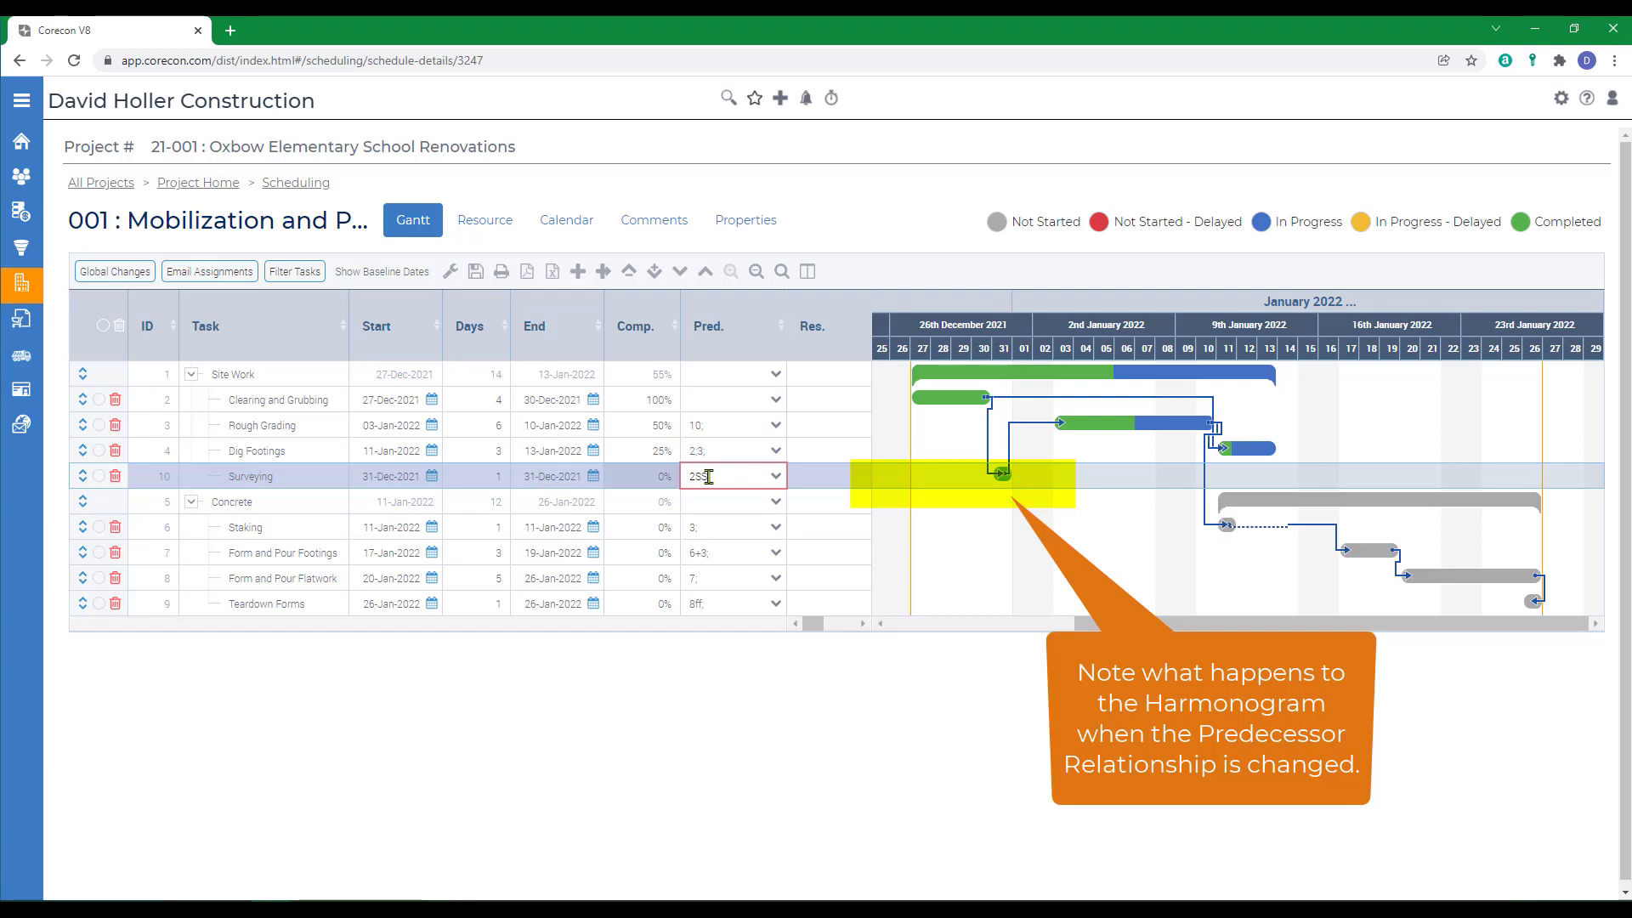
{"action": "left_click", "coordinate": [776, 706]}
{"action": "left_click", "coordinate": [790, 578]}
{"action": "left_click", "coordinate": [648, 476]}
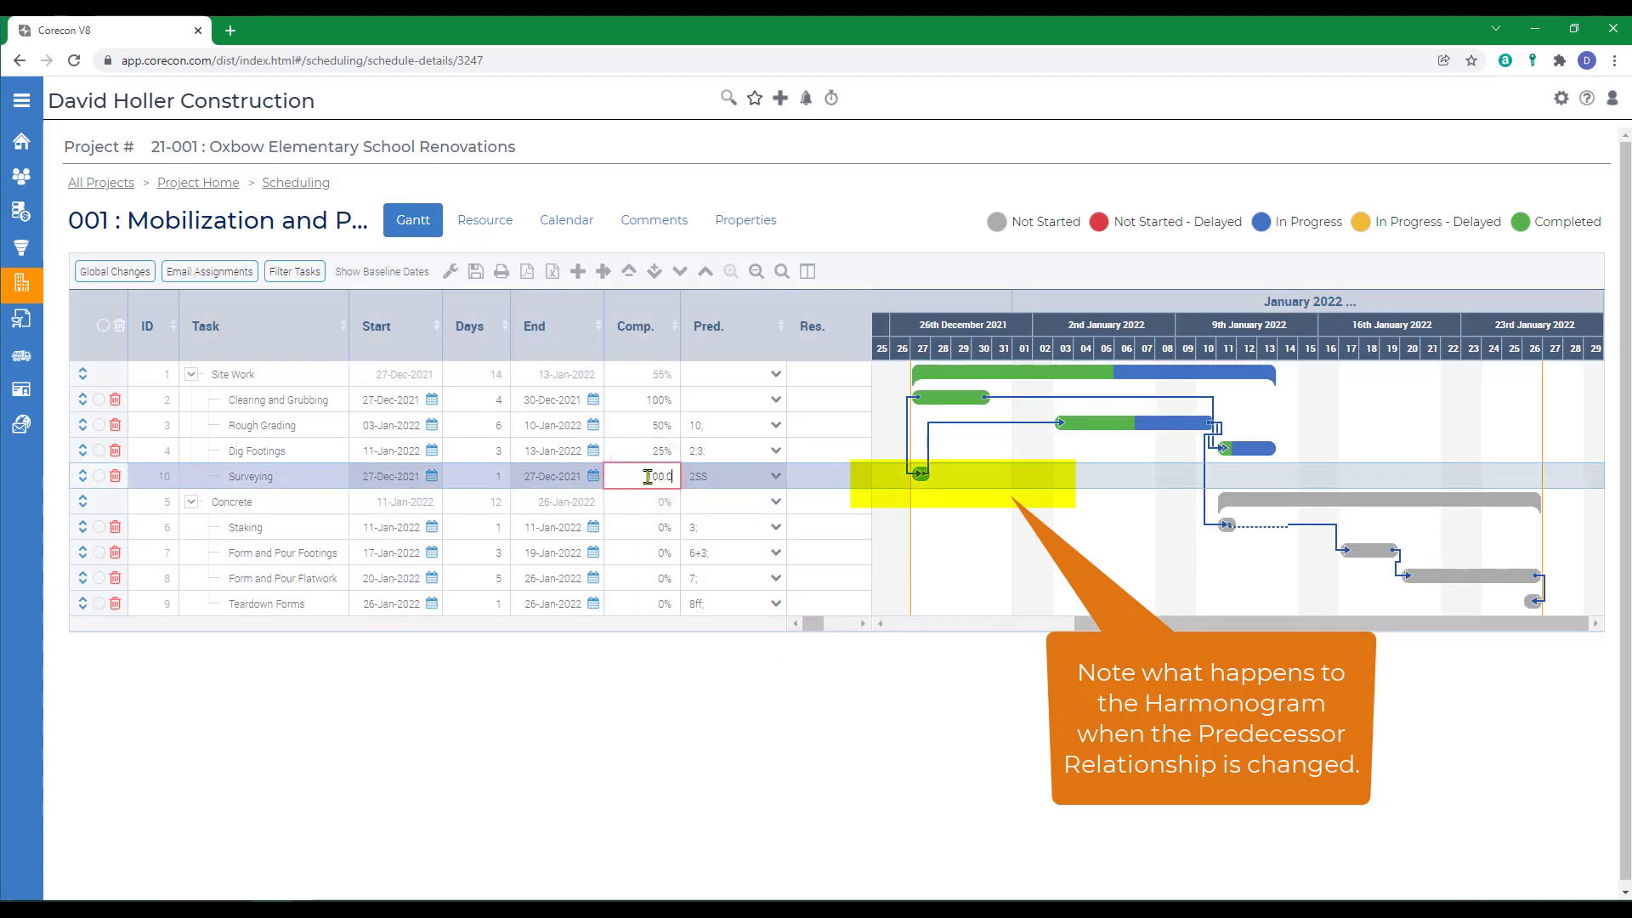
{"action": "key", "text": "Tab"}
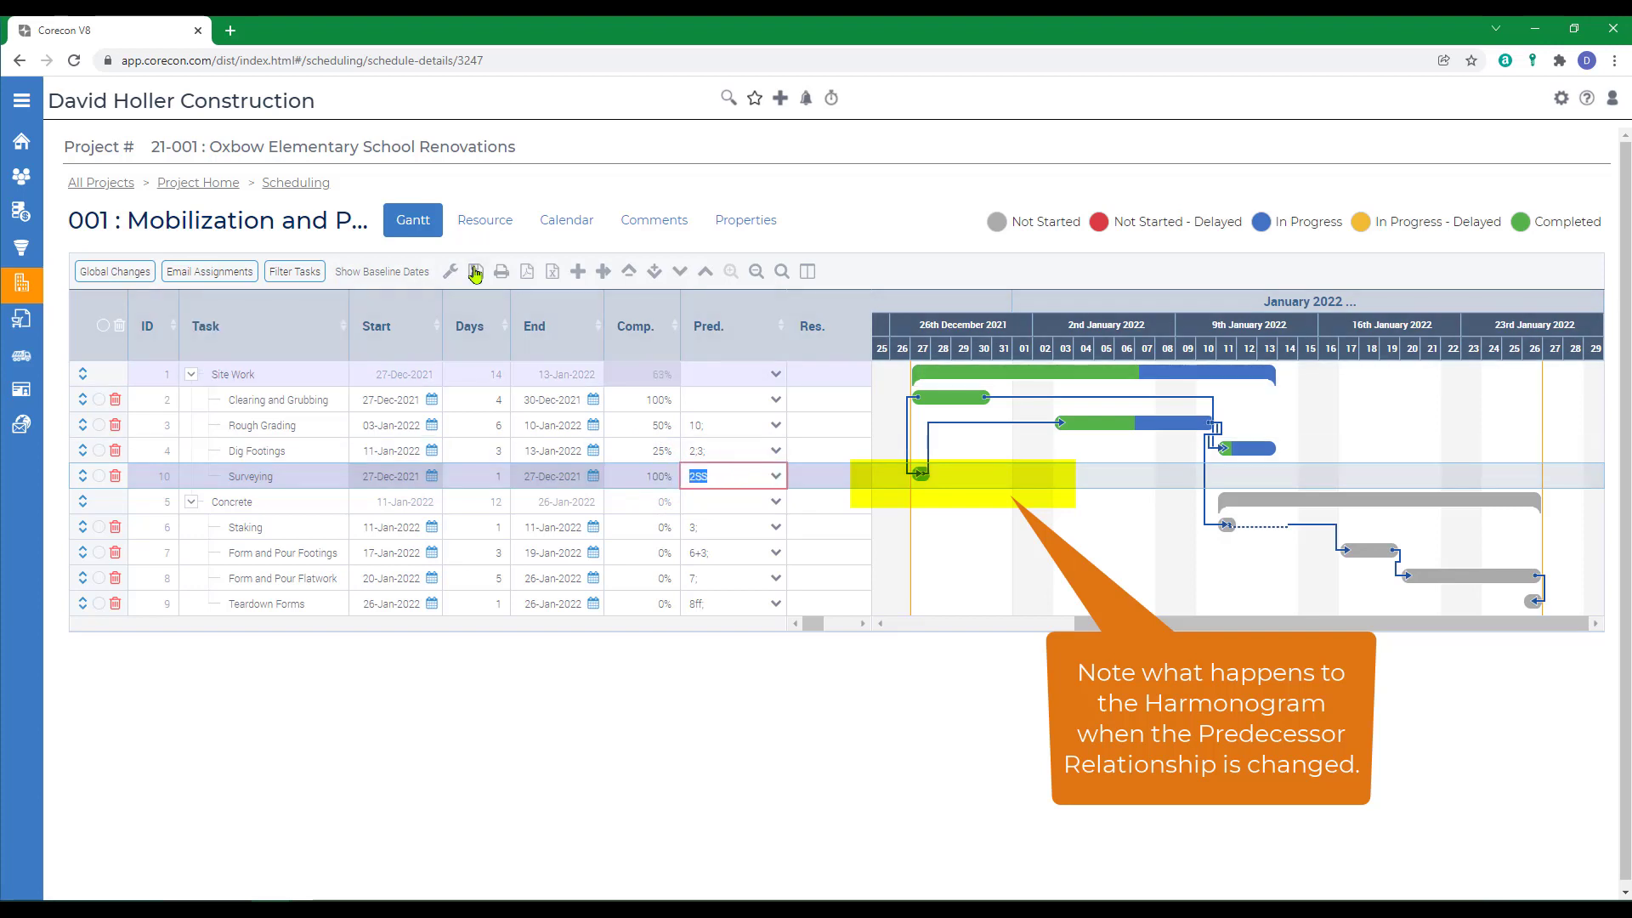
Return to the project's Scheduling overview and examine the task status summary of schedule 001, Mobilization and PreConstruction
{"action": "left_click", "coordinate": [283, 184]}
{"action": "scroll", "coordinate": [558, 737], "scroll_direction": "down", "scroll_amount": 7}
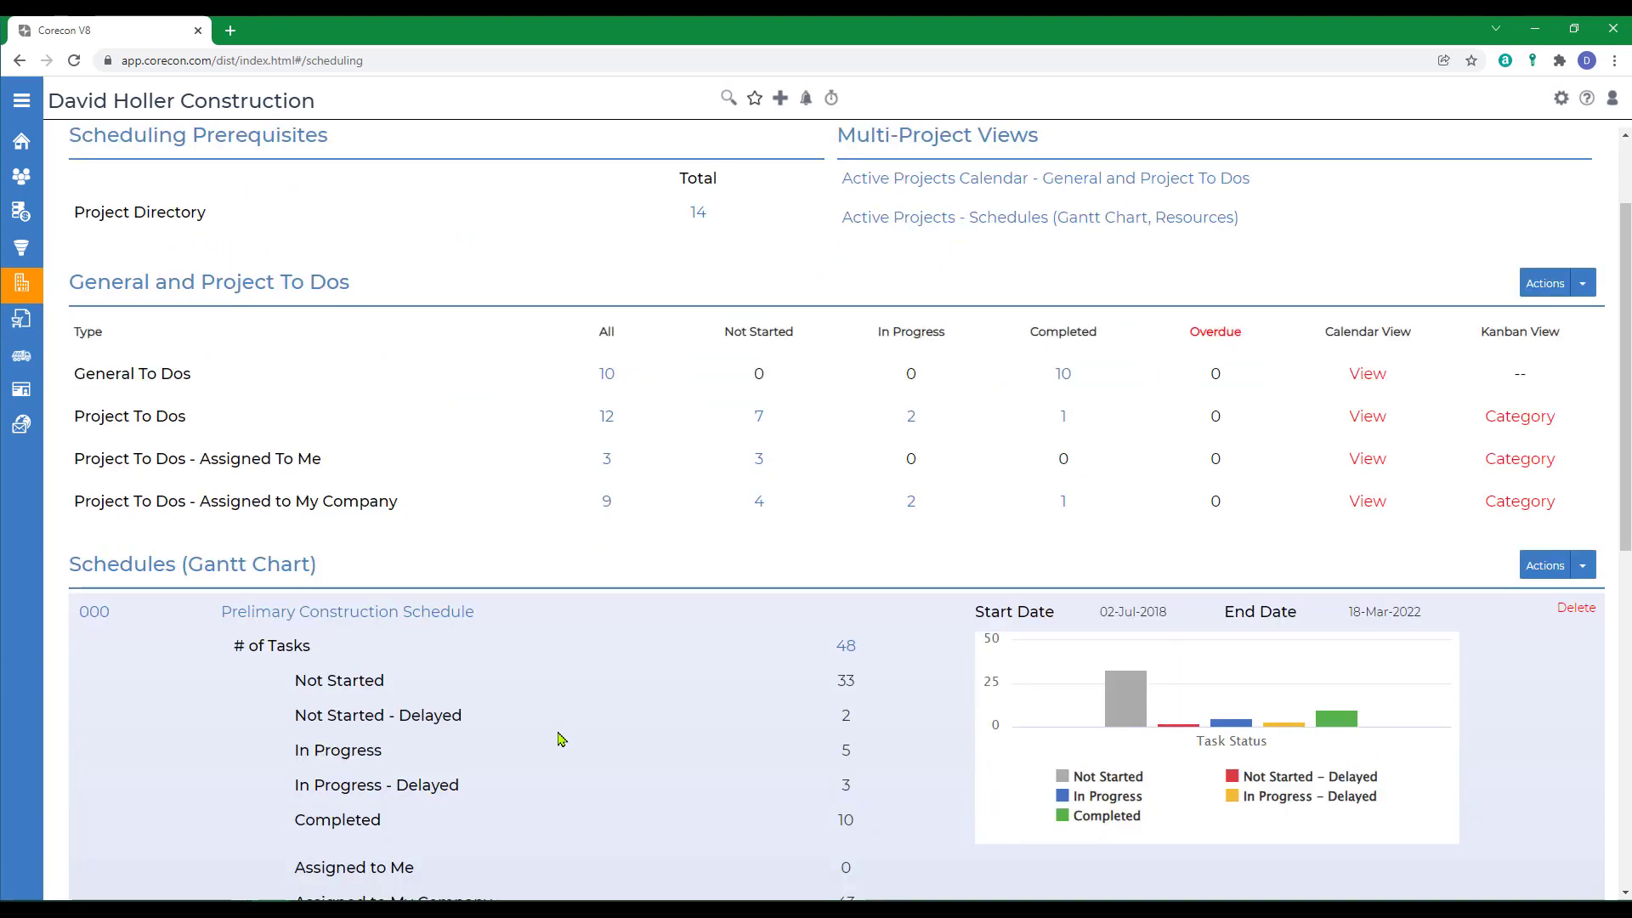
{"action": "scroll", "coordinate": [560, 739], "scroll_direction": "down", "scroll_amount": 2}
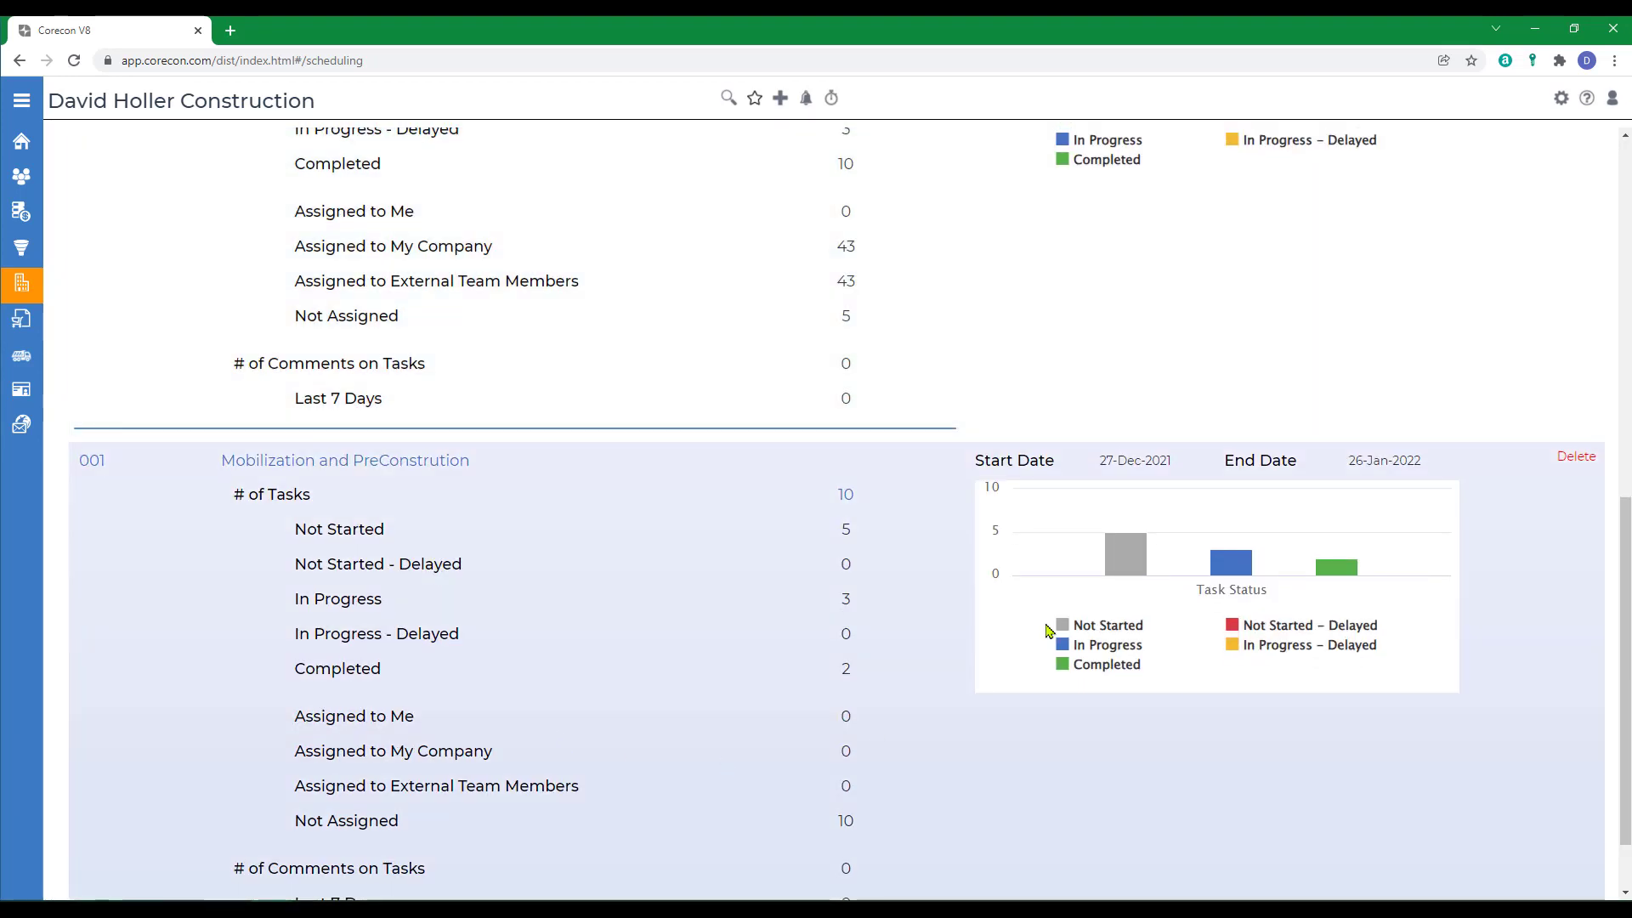
{"action": "scroll", "coordinate": [1247, 748], "scroll_direction": "down", "scroll_amount": 1}
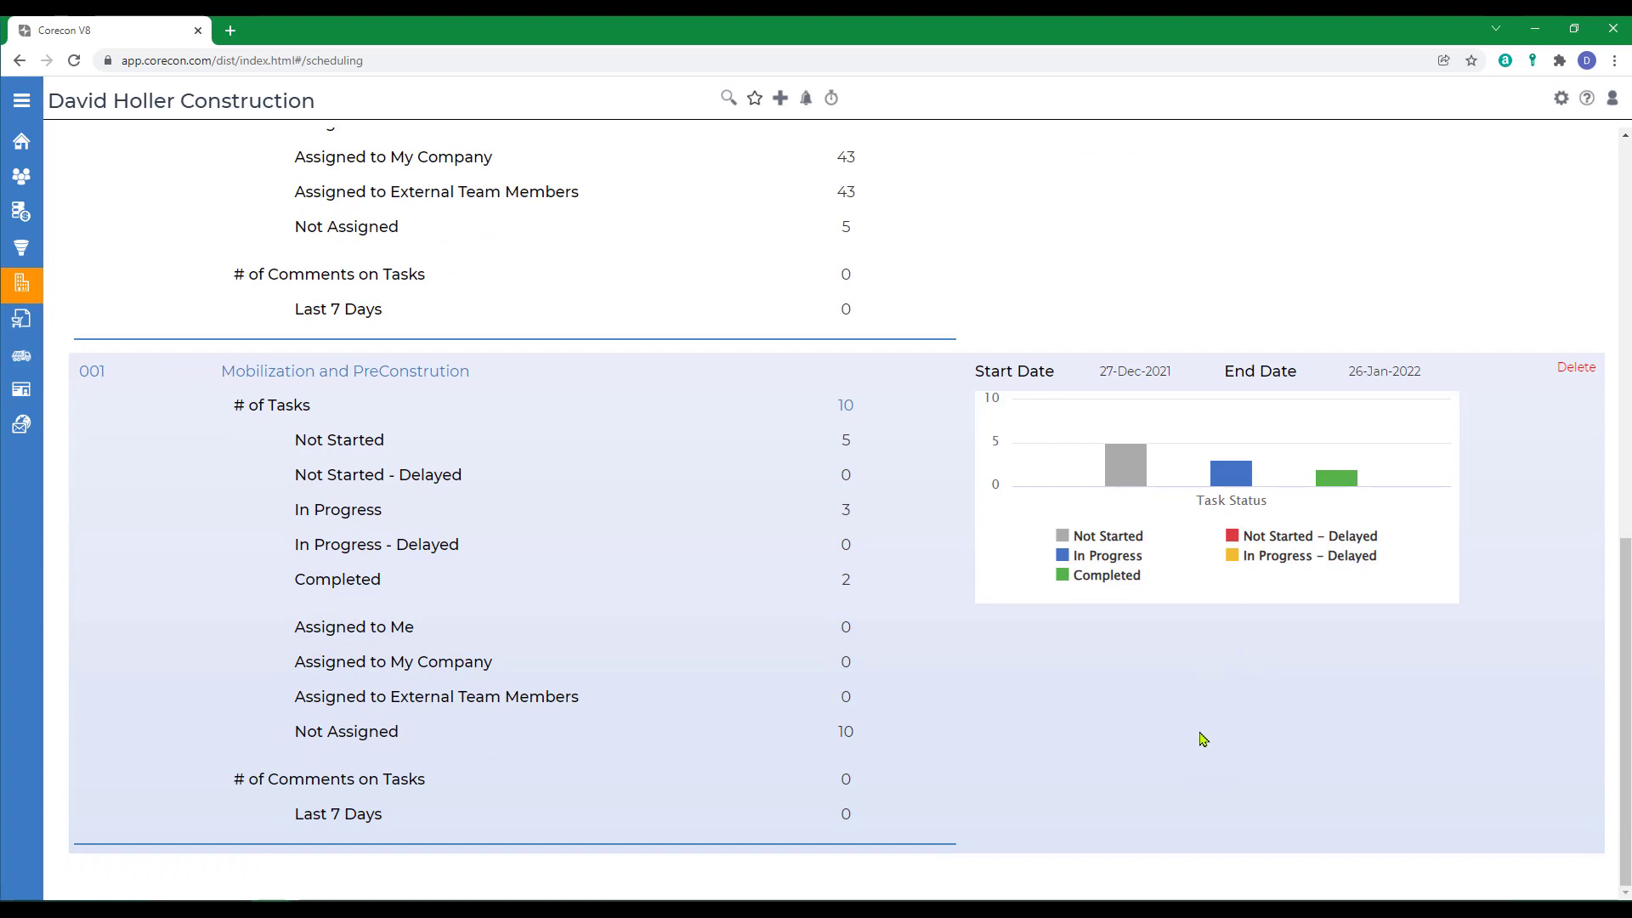
{"action": "scroll", "coordinate": [1213, 757], "scroll_direction": "up", "scroll_amount": 15}
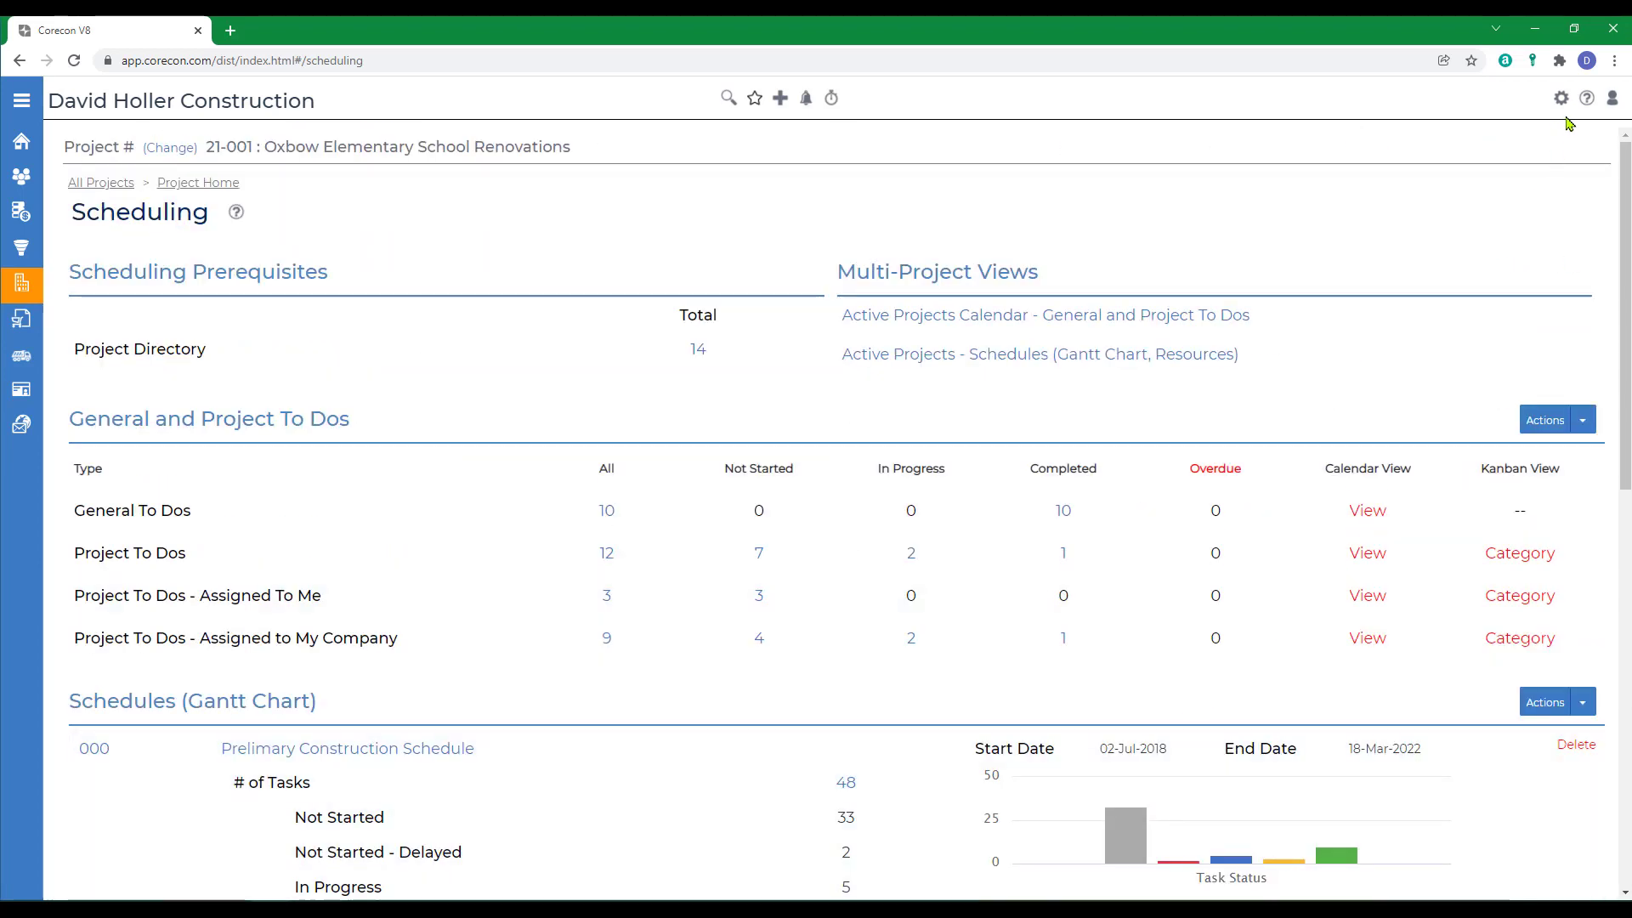
Open the Corecon online help and review the Scheduling Resource Center topics under Leads and Projects
{"action": "left_click", "coordinate": [1585, 100]}
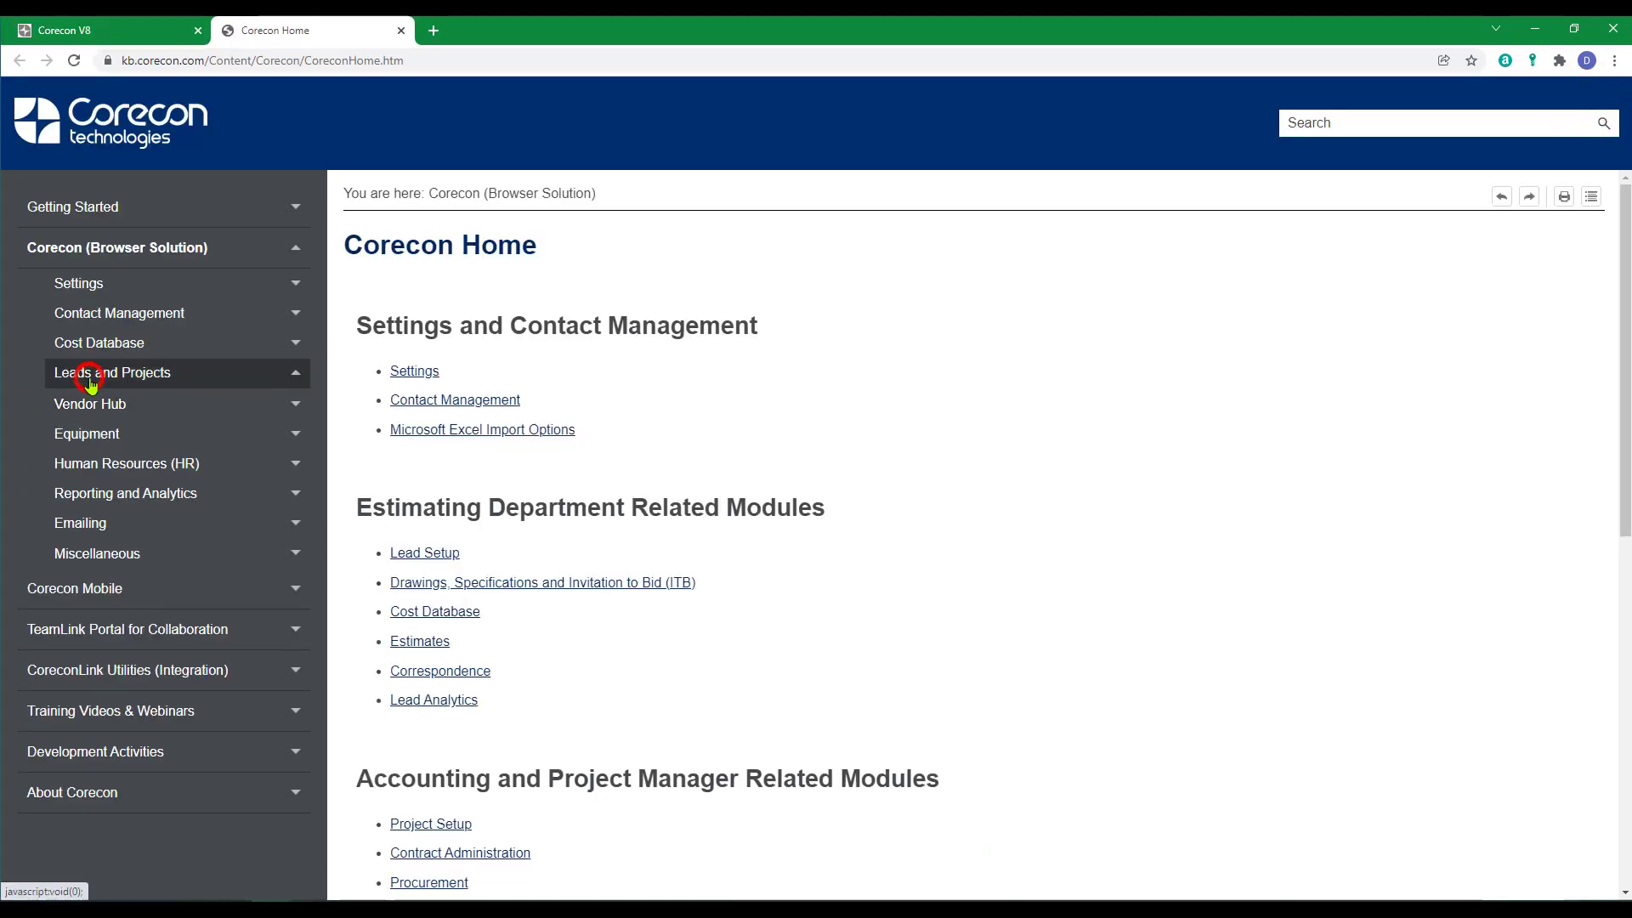
{"action": "left_click", "coordinate": [91, 385]}
{"action": "scroll", "coordinate": [108, 413], "scroll_direction": "down", "scroll_amount": 5}
{"action": "left_click", "coordinate": [109, 411]}
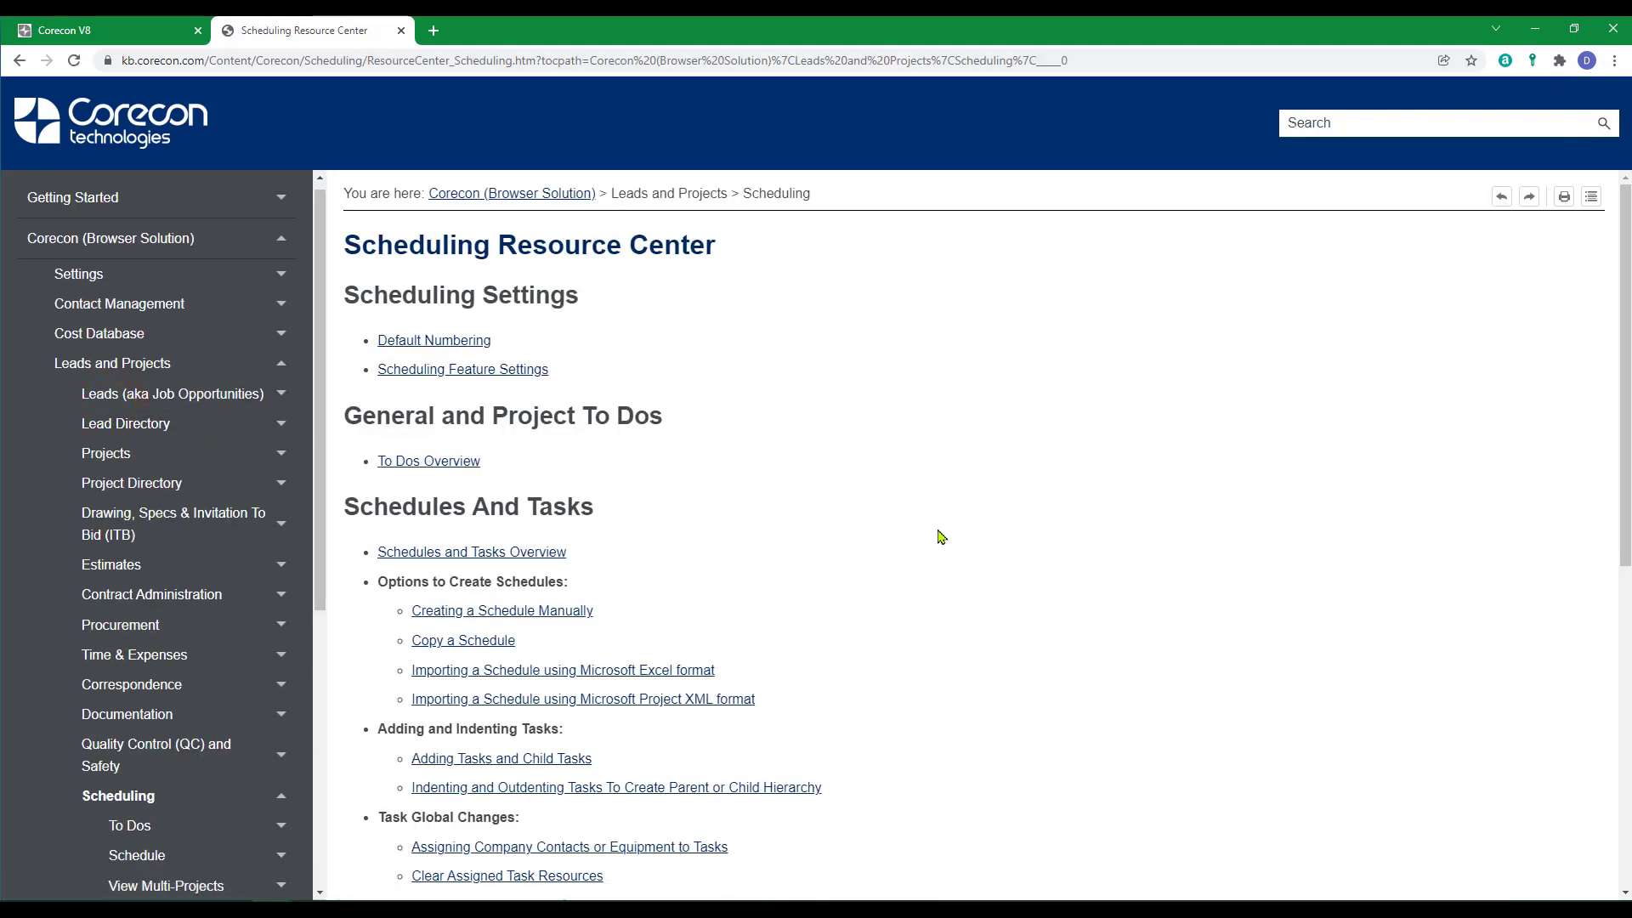
{"action": "scroll", "coordinate": [1009, 564], "scroll_direction": "down", "scroll_amount": 2}
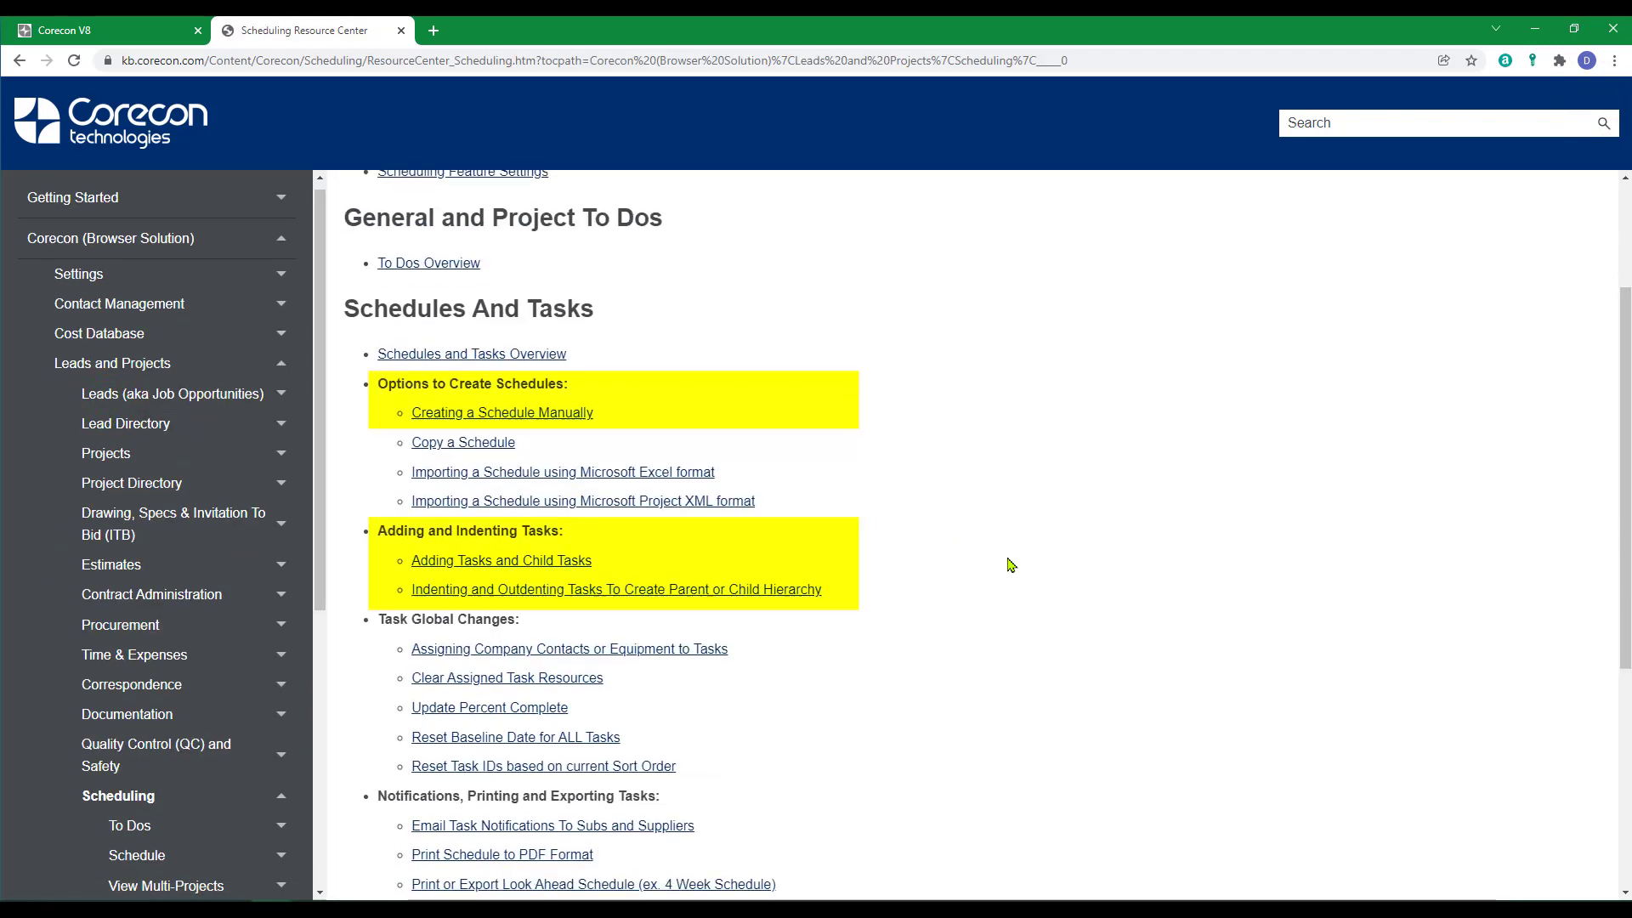